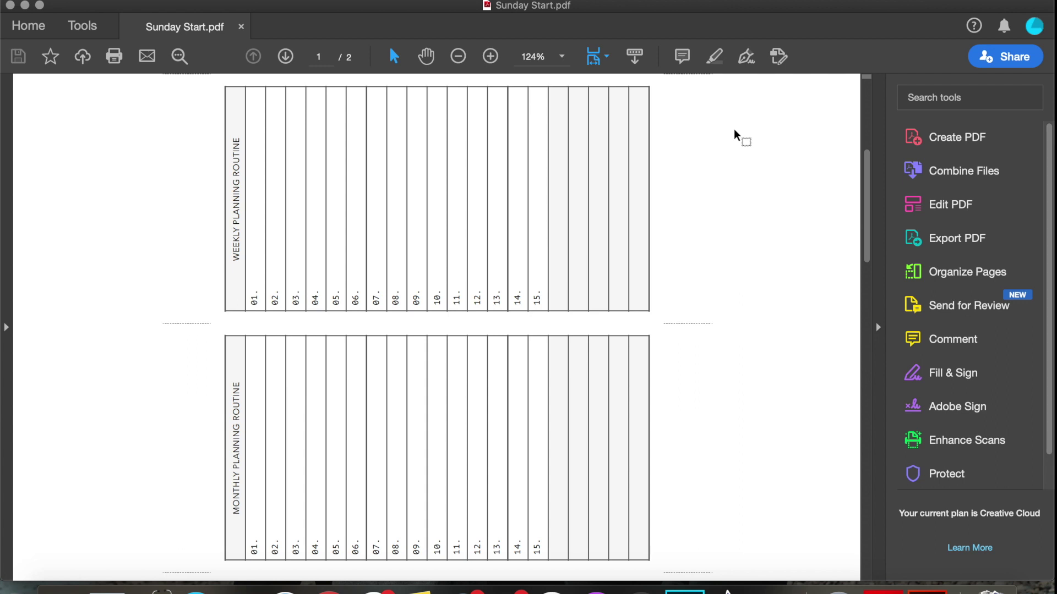
# Examine the weekly and monthly planning routine tables on page 1 and the hourly weekday schedule on page 2
pyautogui.scroll(-10, 734, 129)
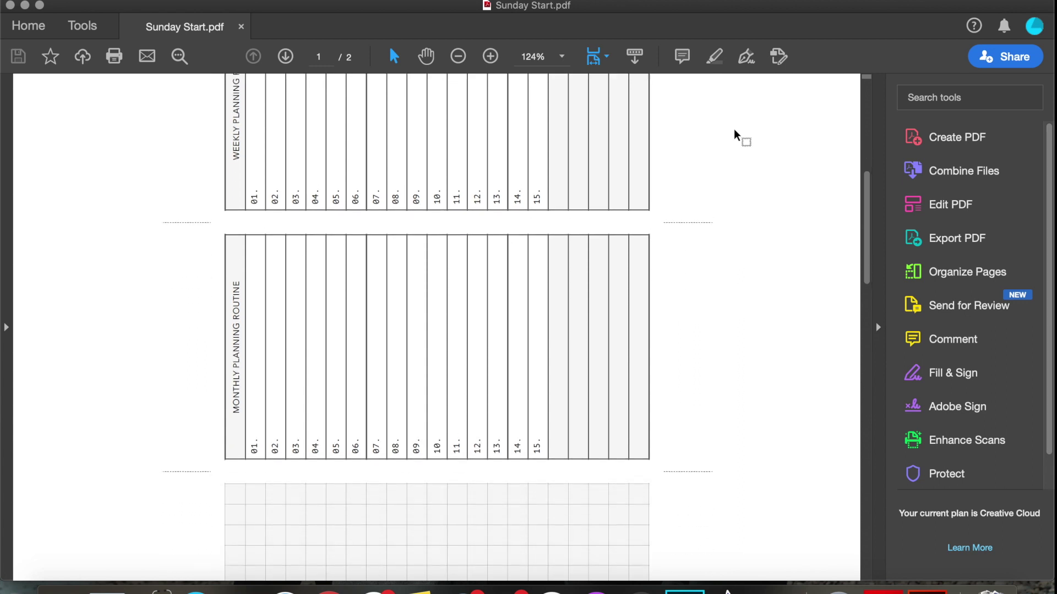
pyautogui.scroll(1, 734, 134)
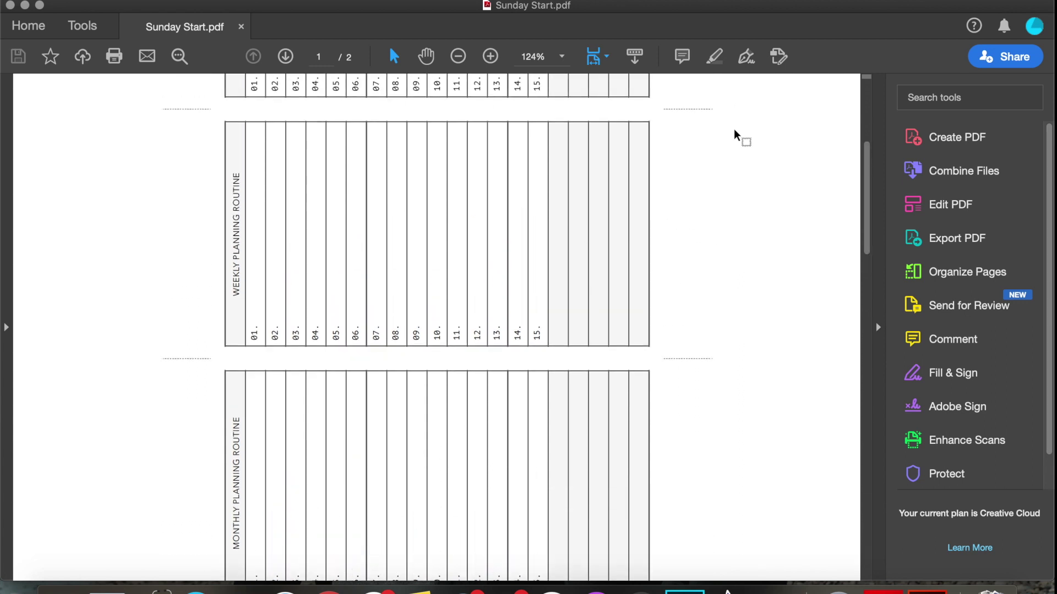
pyautogui.scroll(-15, 735, 130)
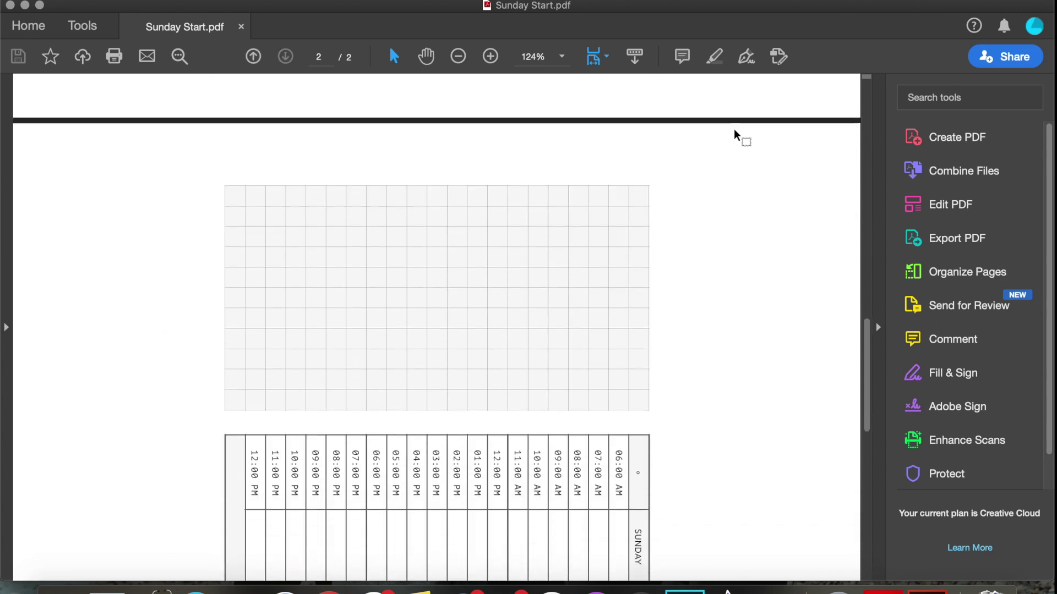
pyautogui.scroll(-12, 734, 129)
pyautogui.scroll(-4, 695, 288)
pyautogui.scroll(-1, 696, 288)
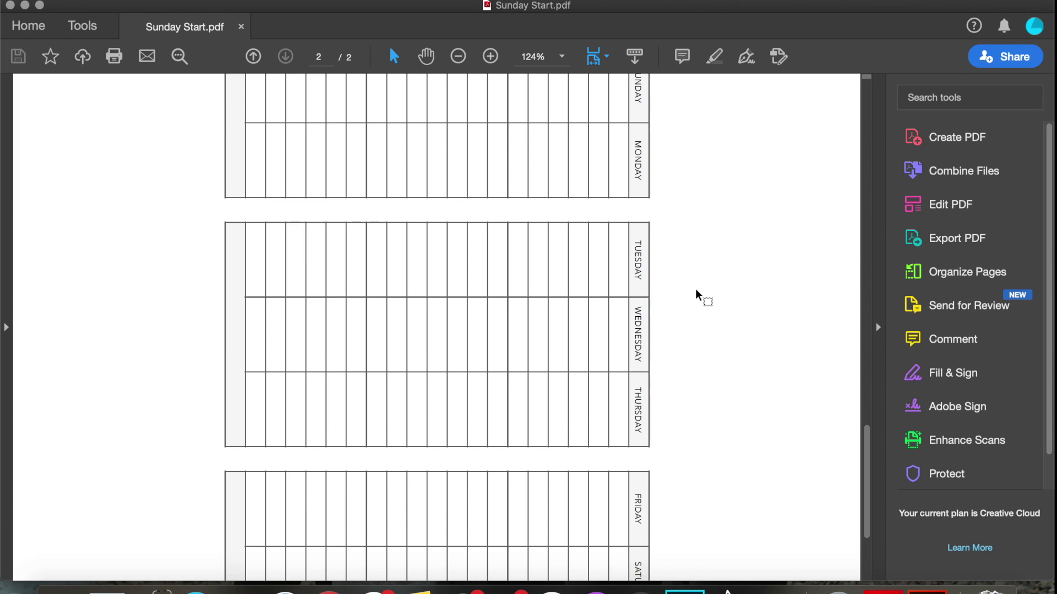
pyautogui.scroll(6, 696, 288)
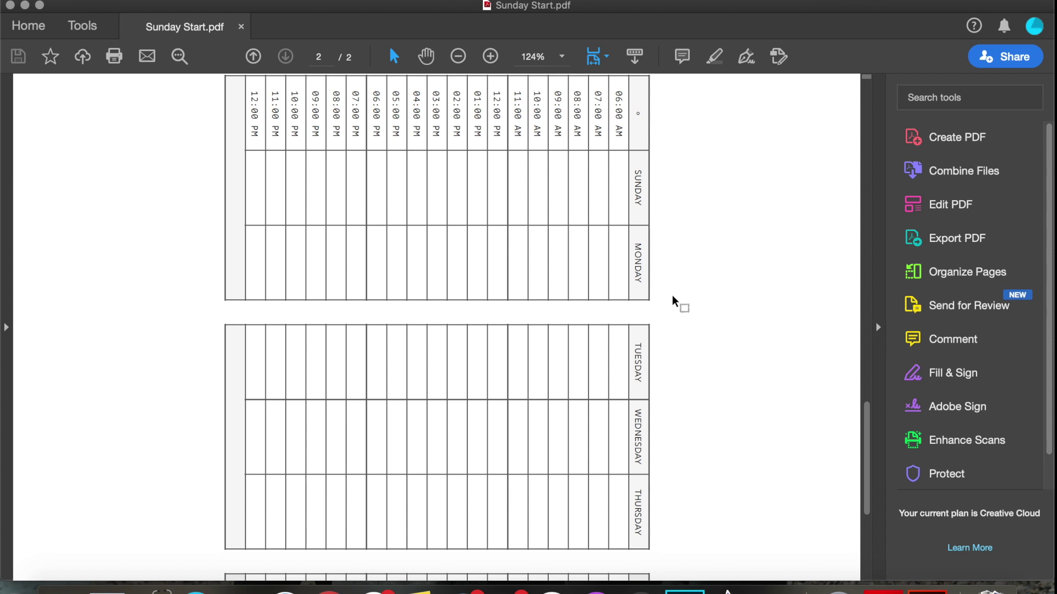
pyautogui.scroll(-3, 672, 273)
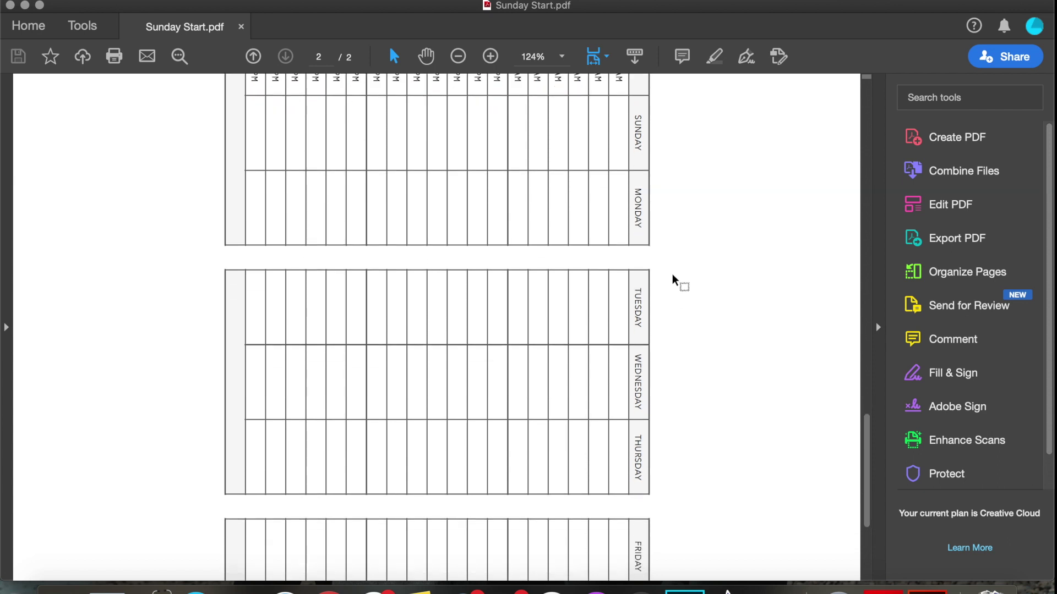
pyautogui.scroll(3, 672, 276)
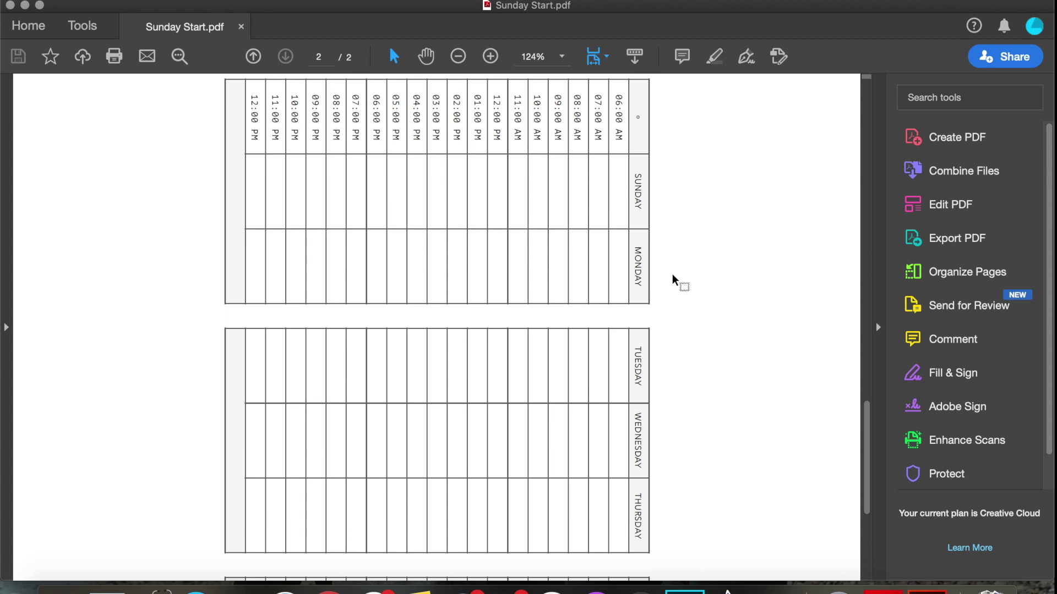
# Review the whole planner insert from the daily planning routine table through to the Sunday-to-Thursday schedule, ending back on page 1
pyautogui.scroll(15, 673, 275)
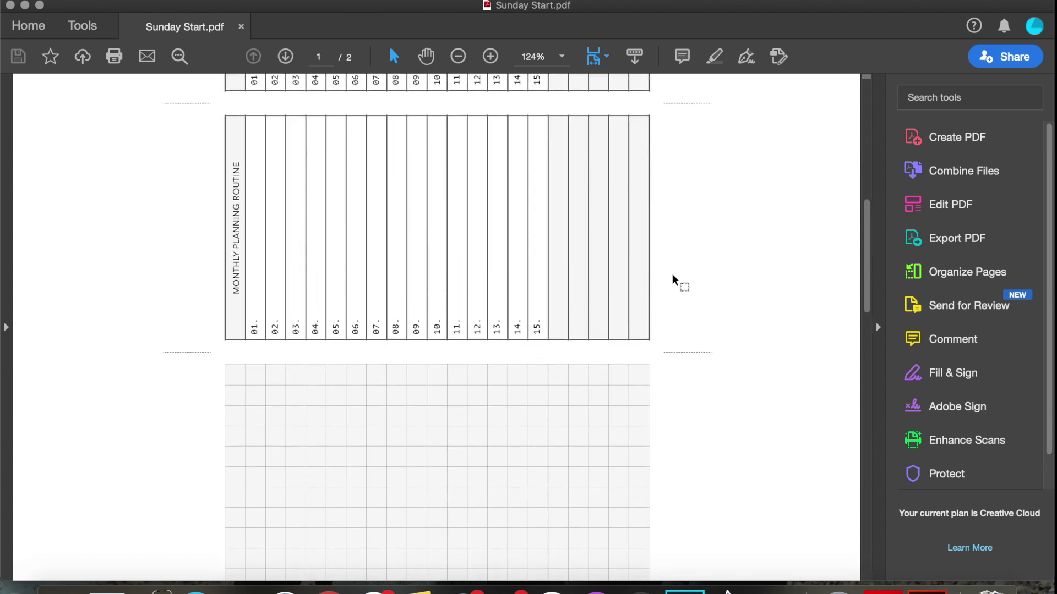
pyautogui.scroll(7, 672, 273)
pyautogui.scroll(14, 579, 253)
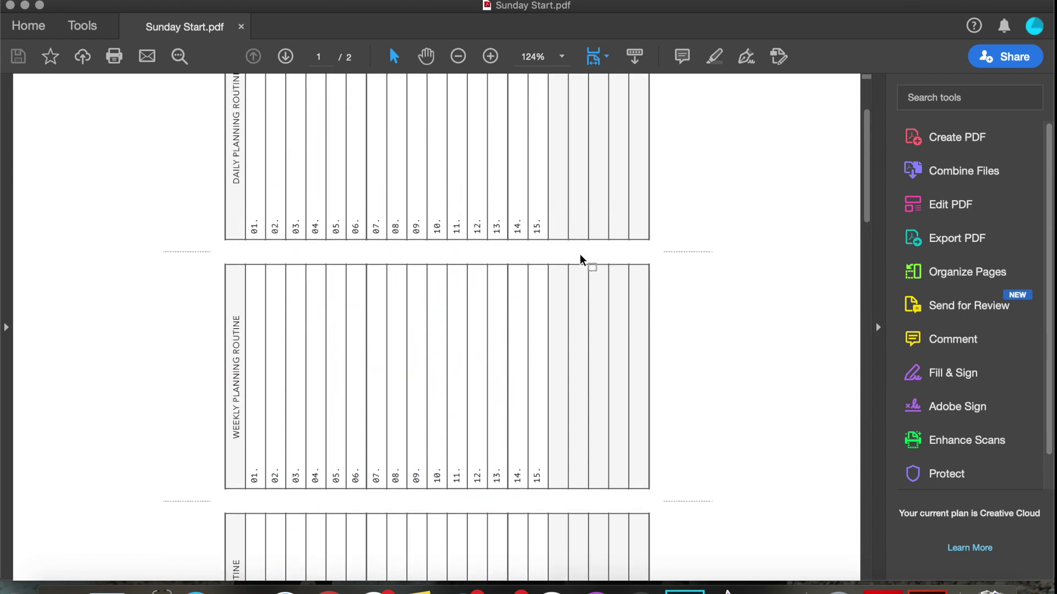
pyautogui.scroll(5, 614, 226)
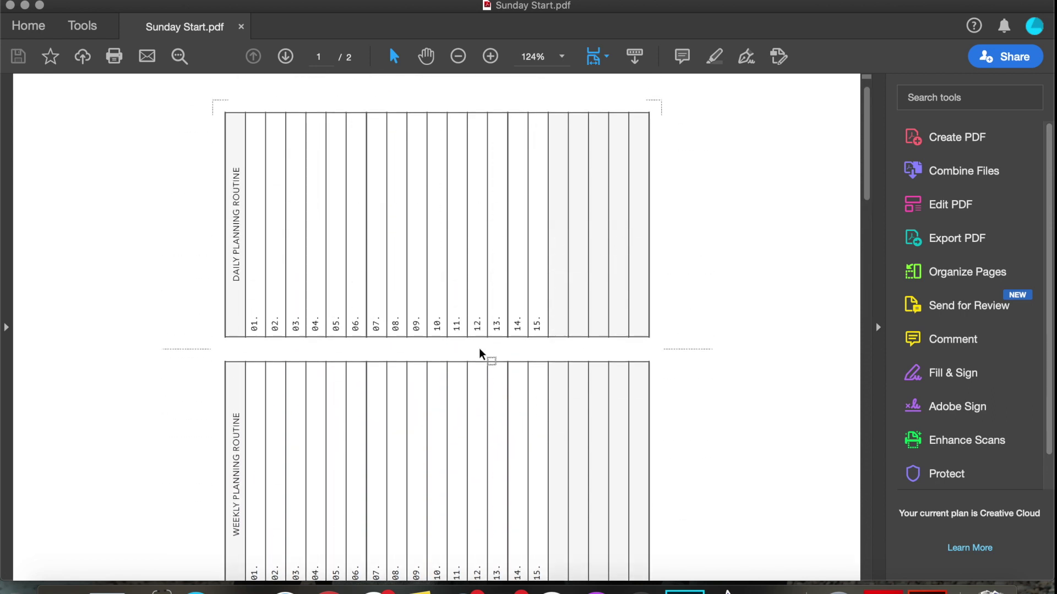
pyautogui.scroll(-20, 578, 288)
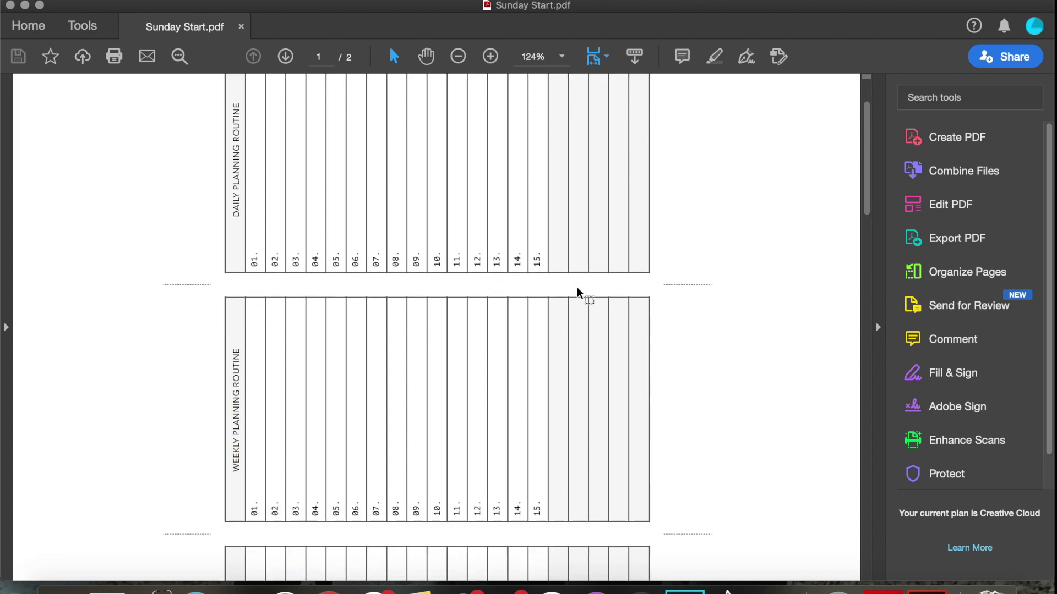
pyautogui.scroll(-13, 578, 292)
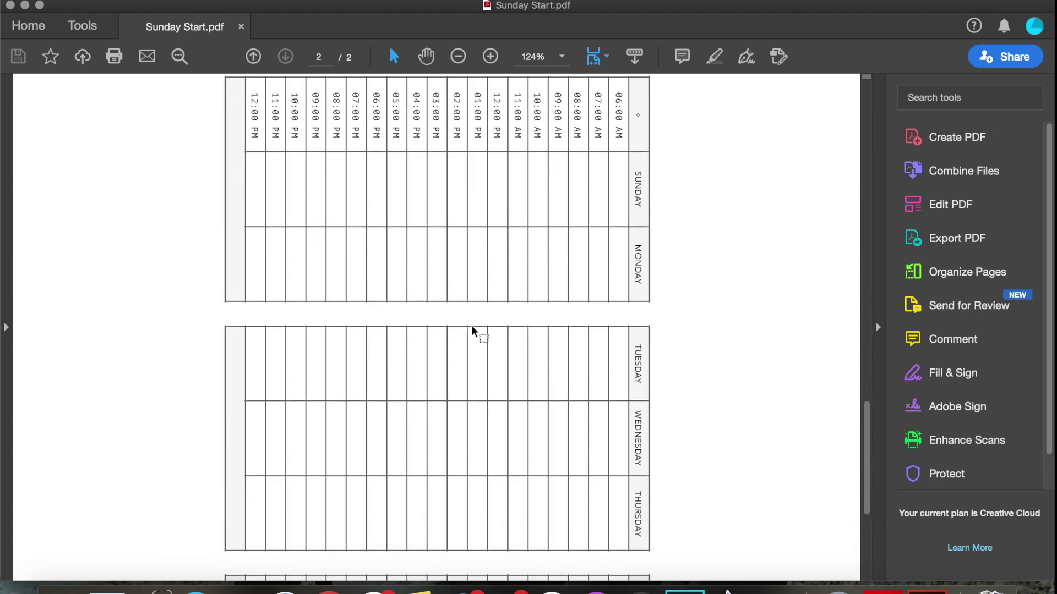
pyautogui.scroll(-3, 503, 269)
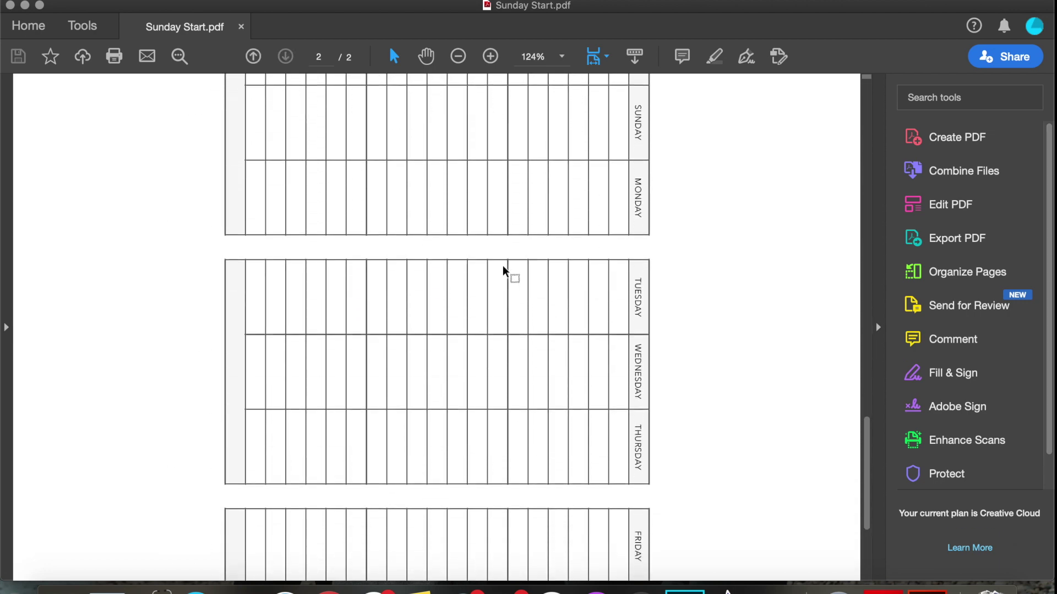
pyautogui.scroll(5, 503, 271)
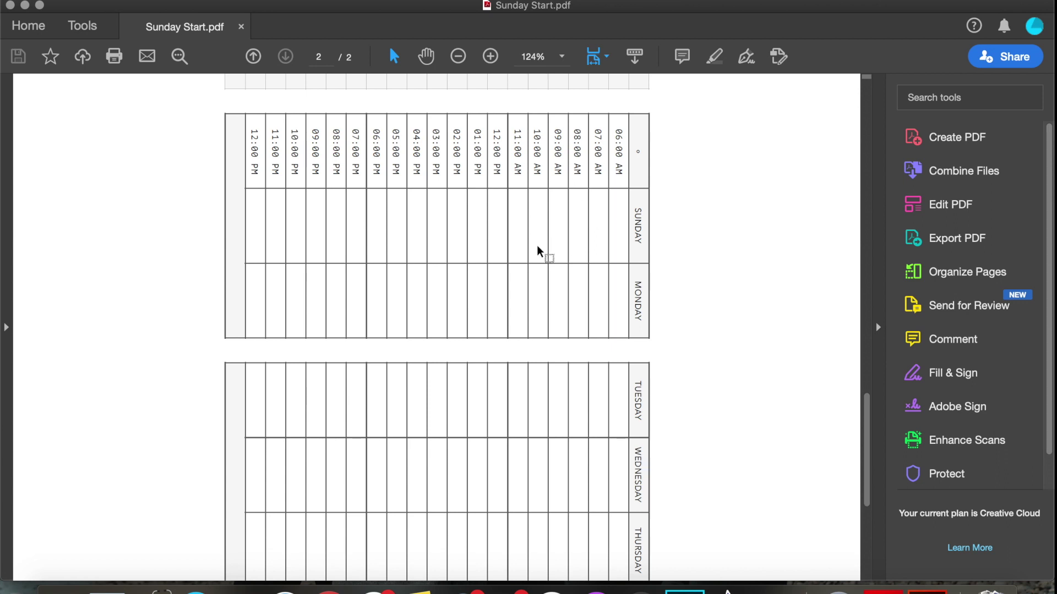
pyautogui.scroll(3, 731, 135)
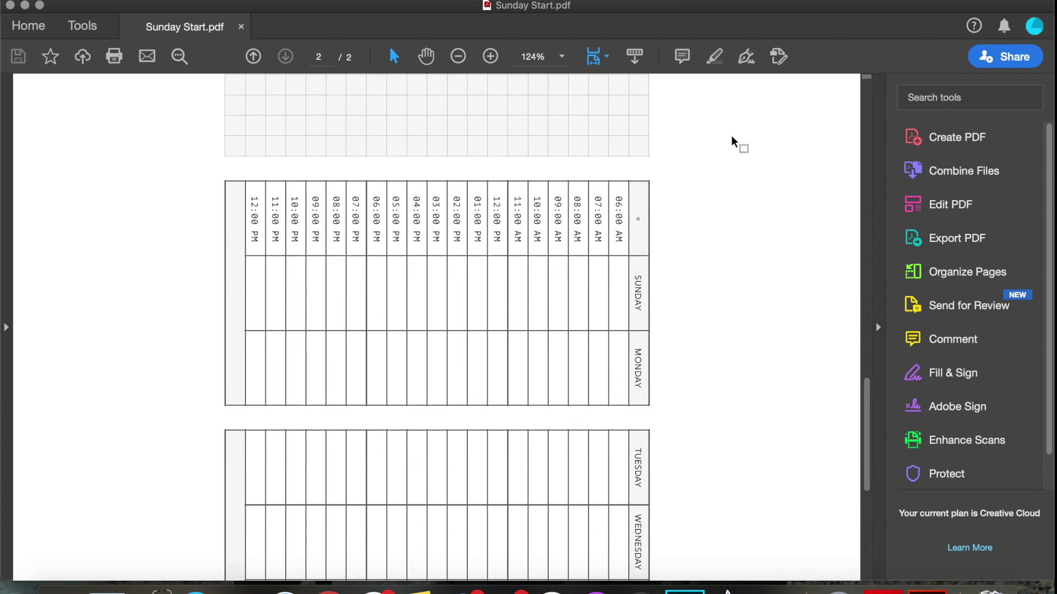
pyautogui.scroll(15, 731, 135)
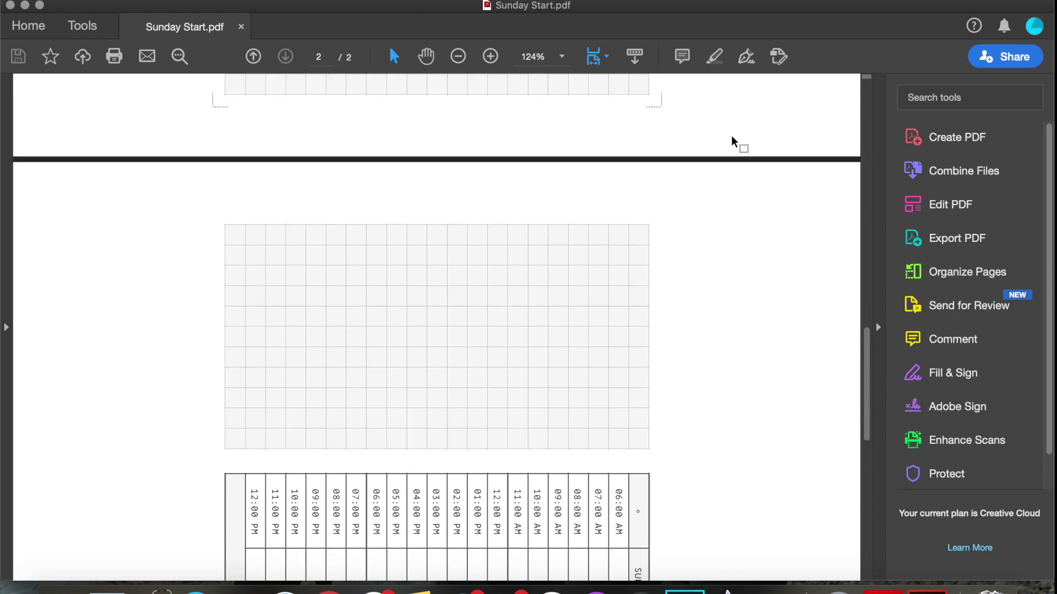
pyautogui.scroll(15, 731, 137)
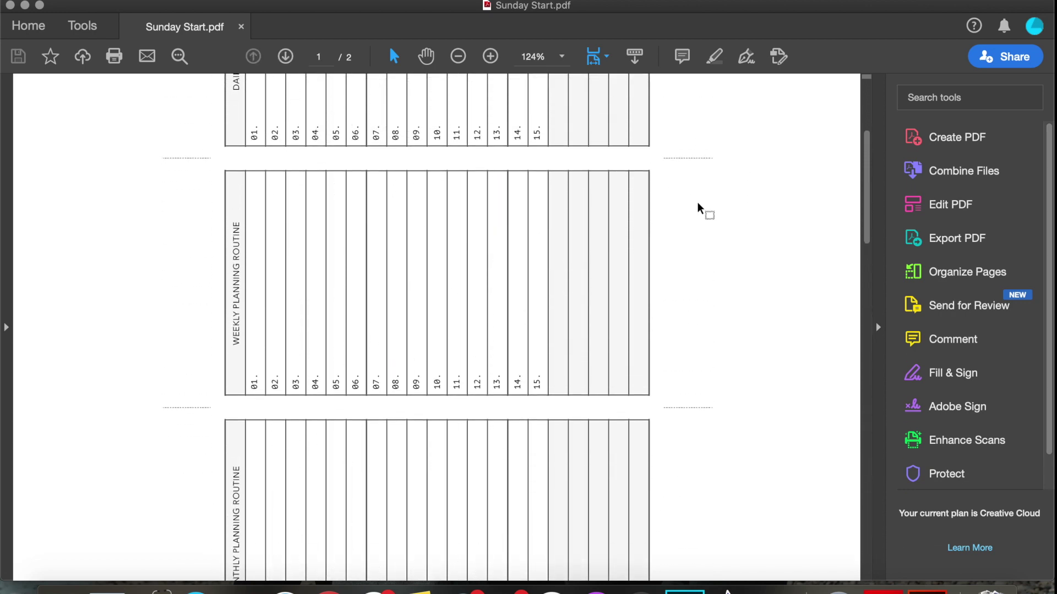
# Rotate the document view clockwise so the planning routine tables read upright, and check both pages in that orientation
pyautogui.rightClick(689, 251)
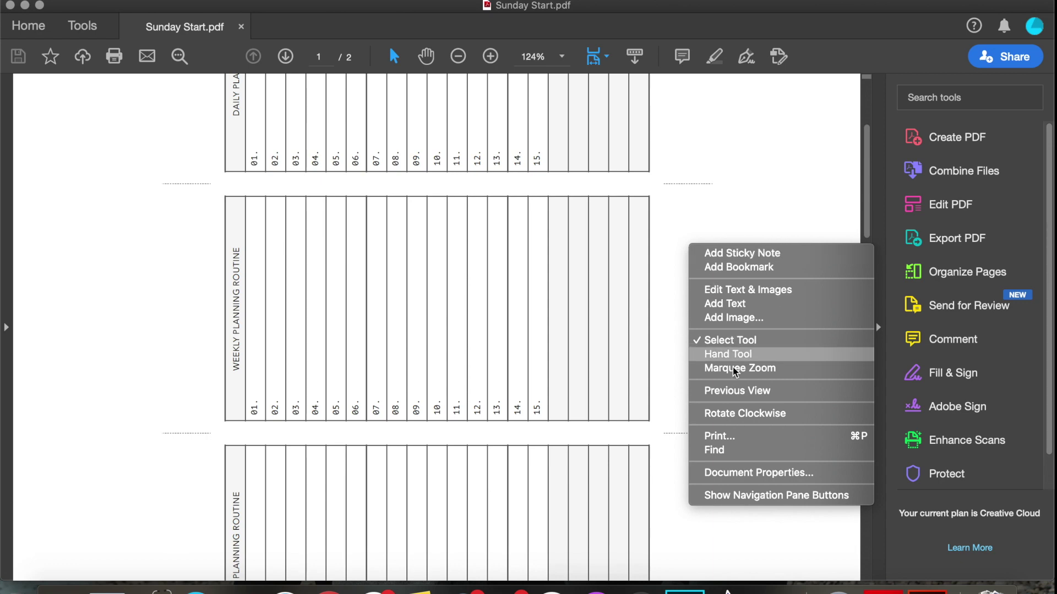
pyautogui.click(743, 414)
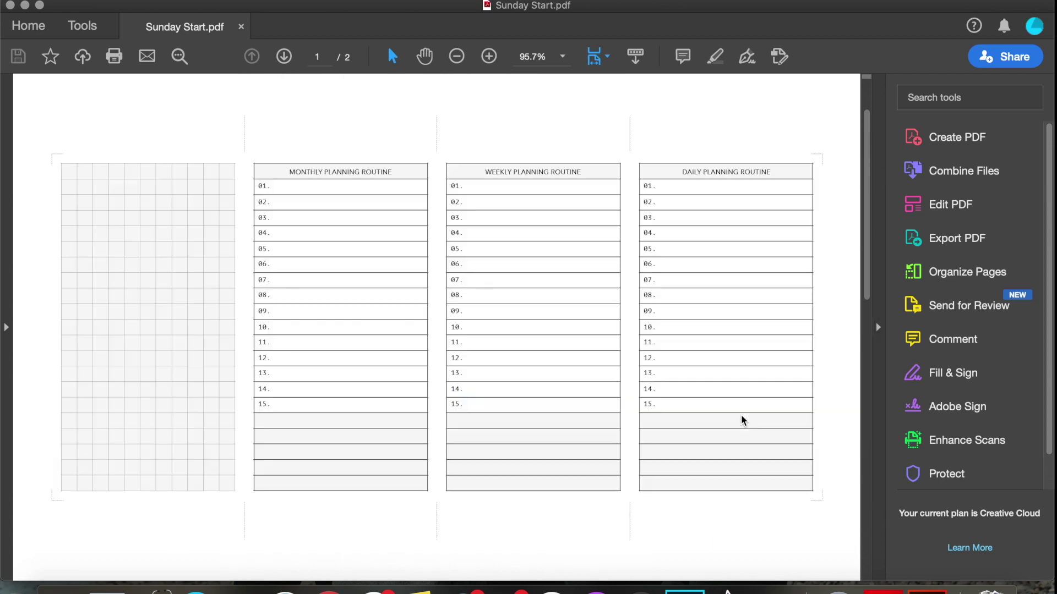
pyautogui.scroll(3, 741, 416)
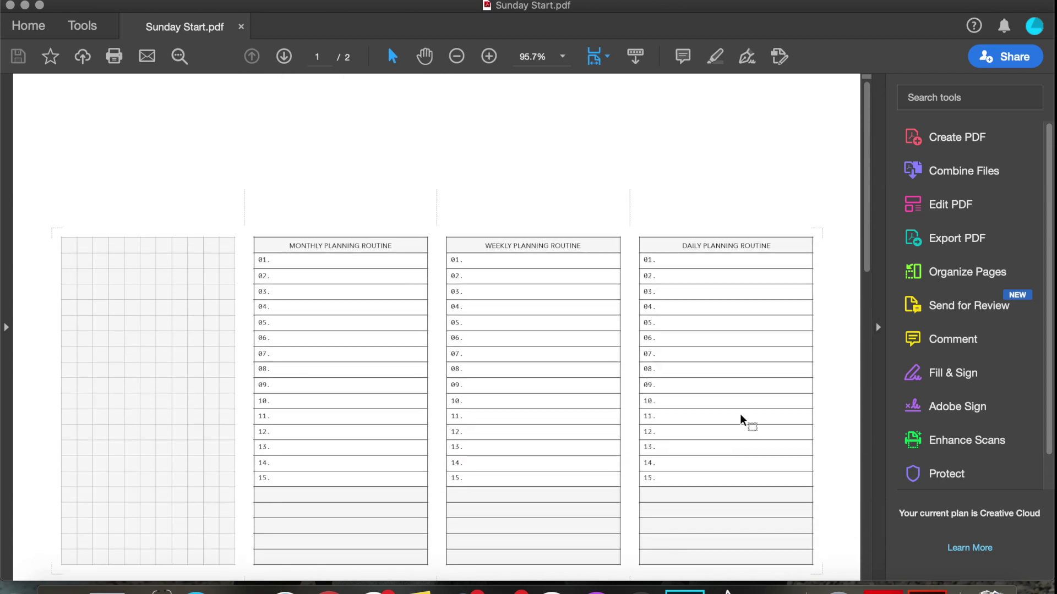
pyautogui.scroll(-4, 575, 368)
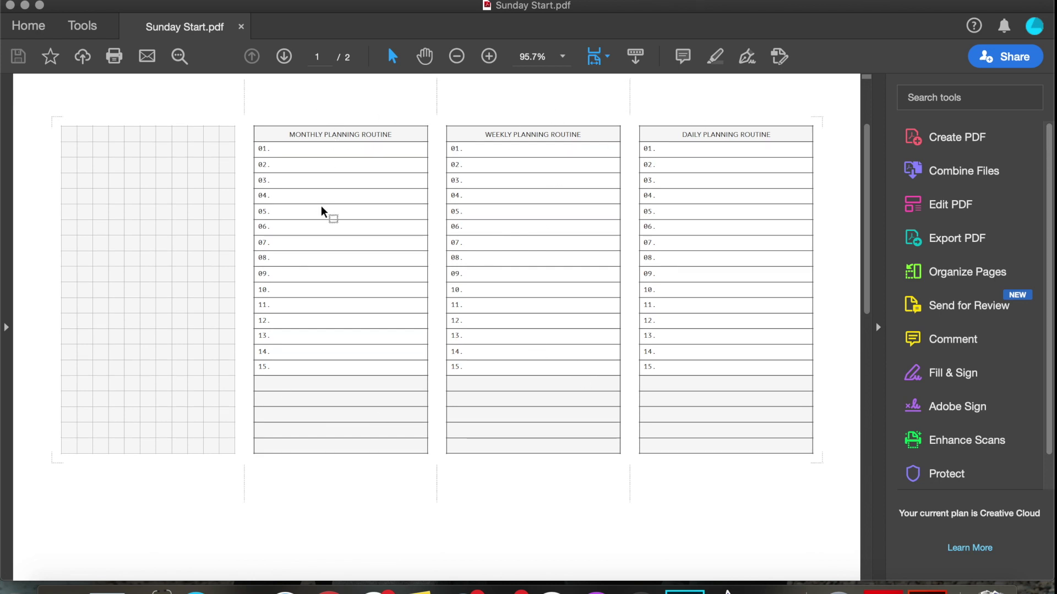
pyautogui.scroll(2, 322, 212)
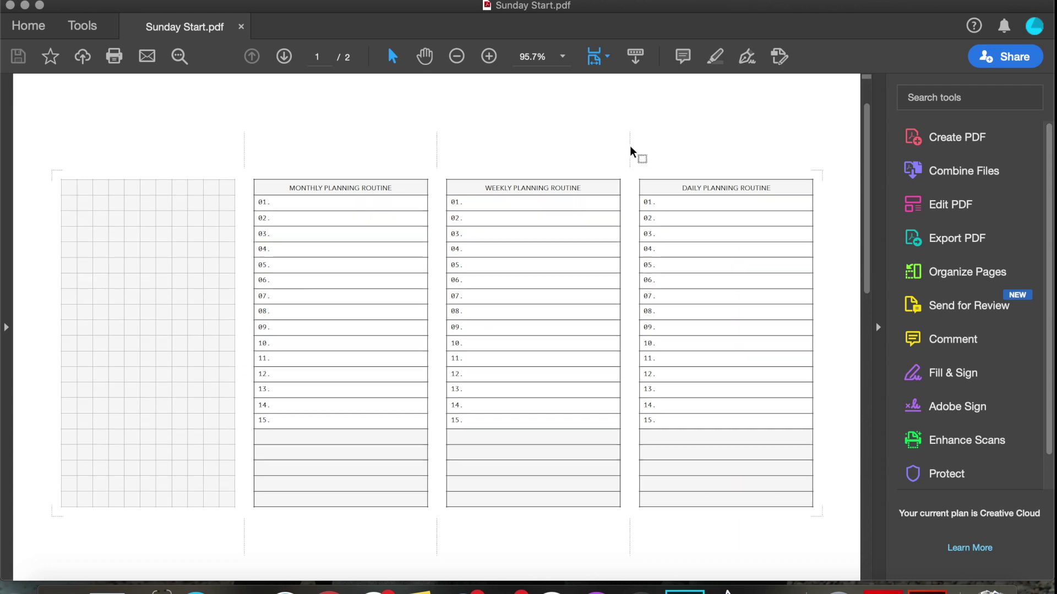
pyautogui.scroll(-10, 630, 145)
pyautogui.scroll(-3, 630, 149)
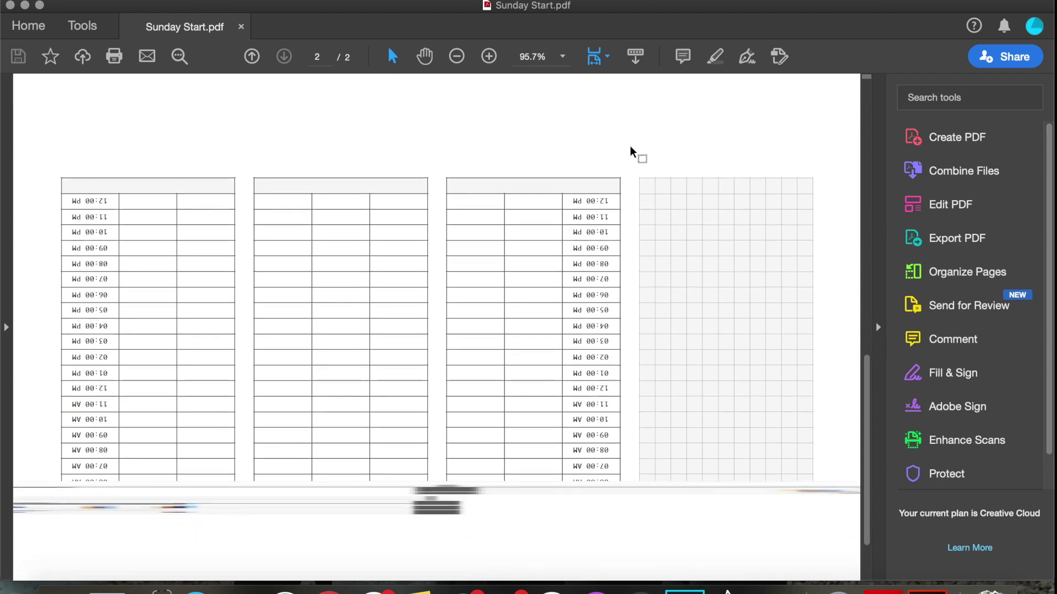
pyautogui.scroll(8, 630, 148)
pyautogui.scroll(5, 632, 150)
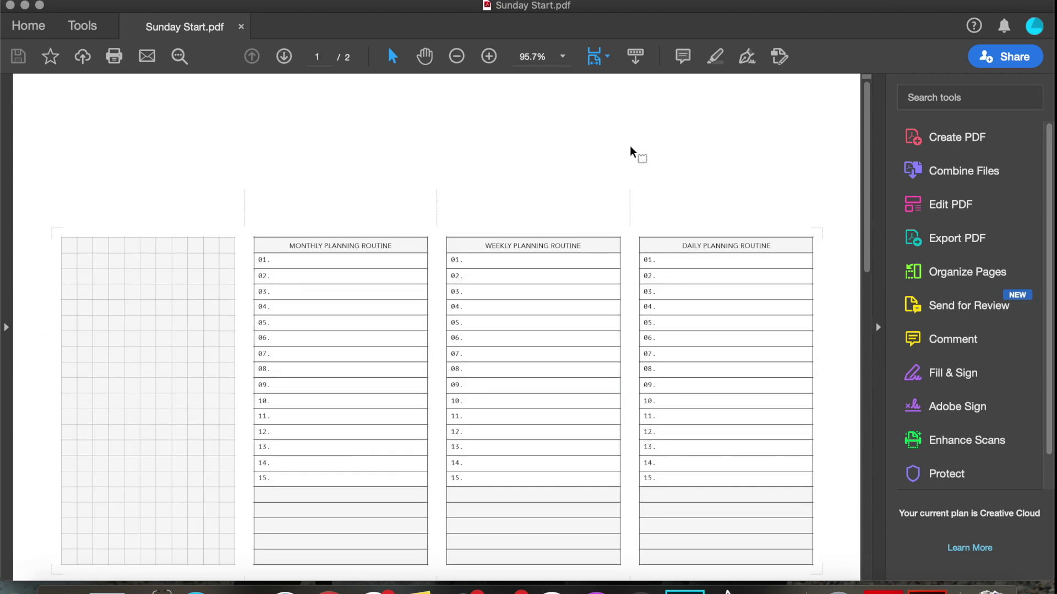
# Open the document for PDF editing and inspect the editable text boxes on both pages
pyautogui.click(935, 206)
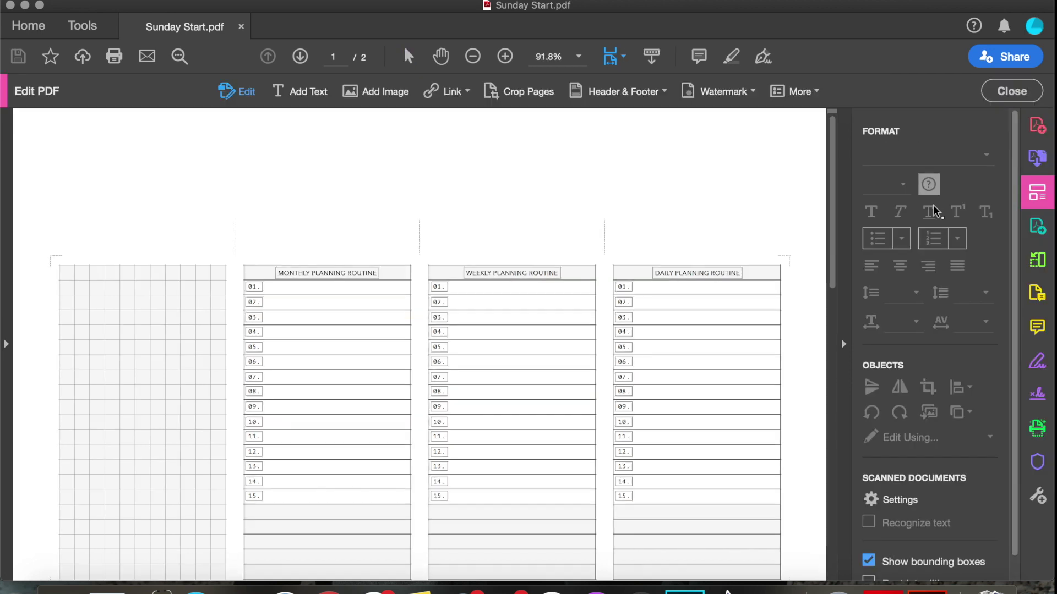
pyautogui.scroll(-3, 666, 288)
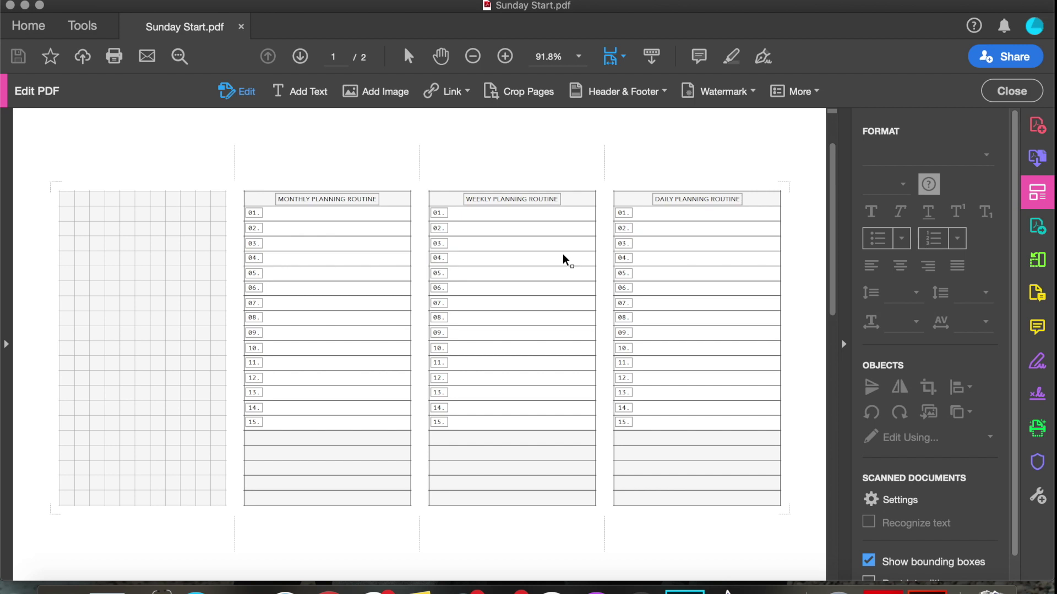
pyautogui.scroll(-10, 563, 255)
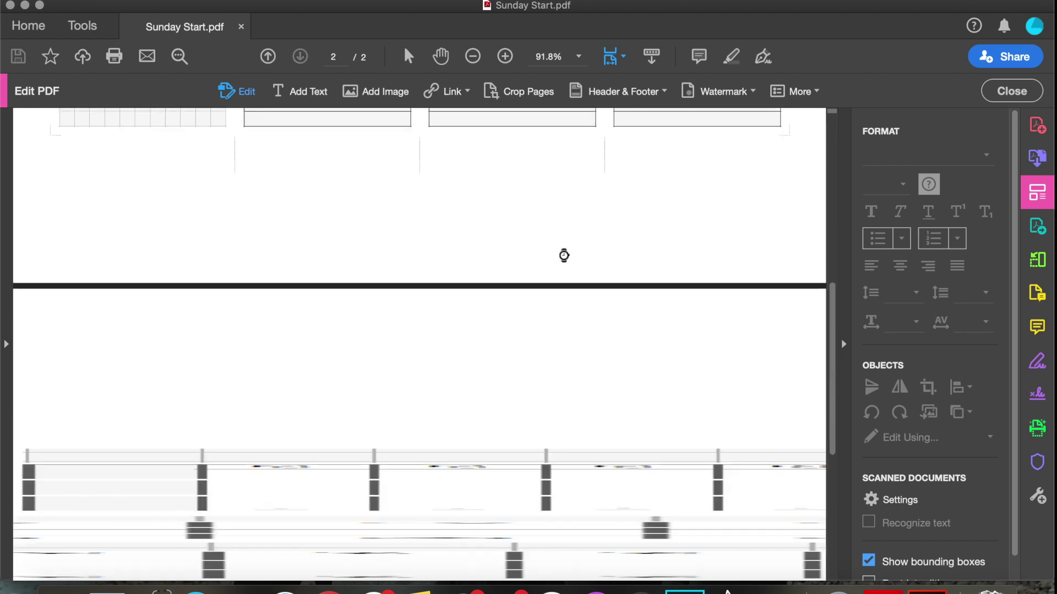
pyautogui.scroll(-3, 563, 260)
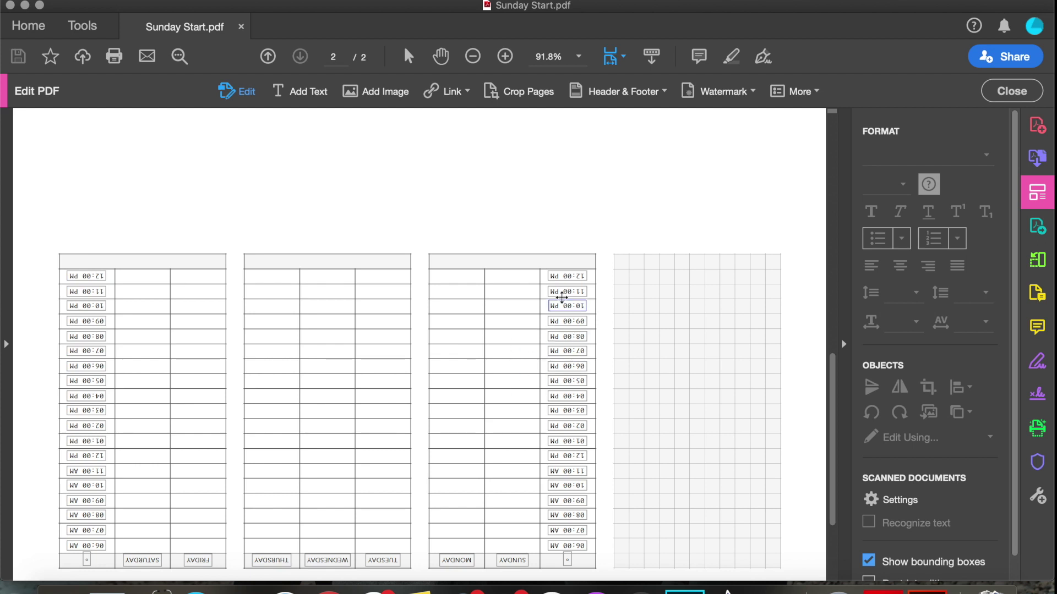
pyautogui.scroll(10, 583, 219)
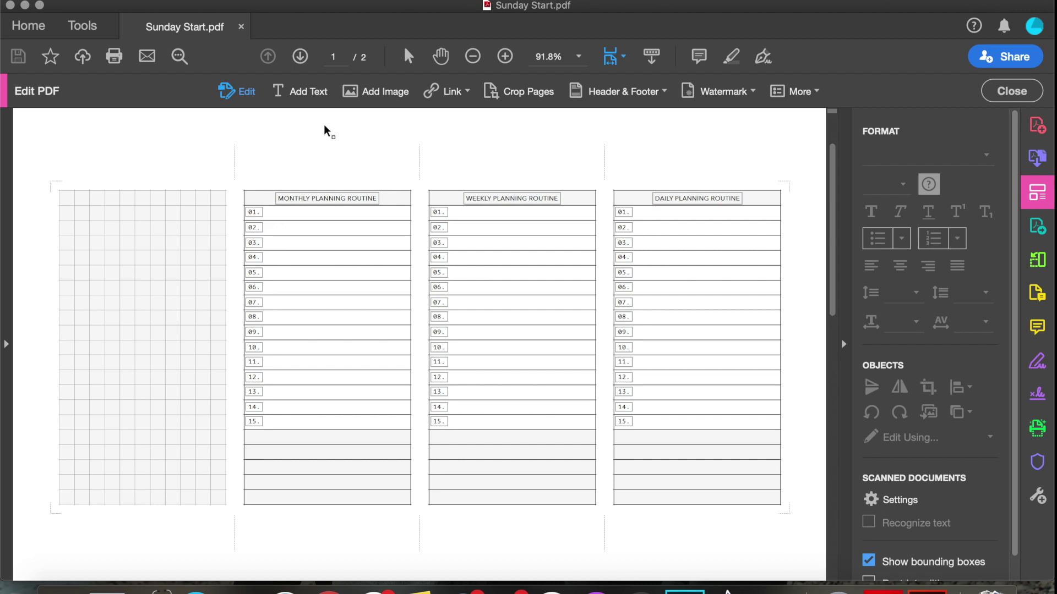
# Start a new text box beside line 01 of the Monthly Planning Routine table and set its font size to 12
pyautogui.click(310, 92)
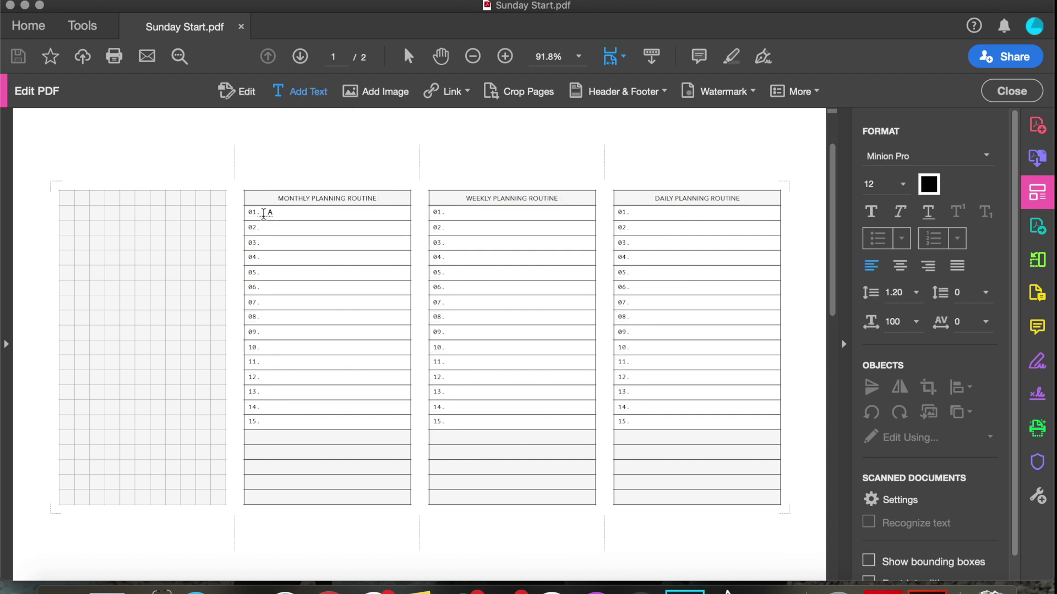
pyautogui.click(264, 213)
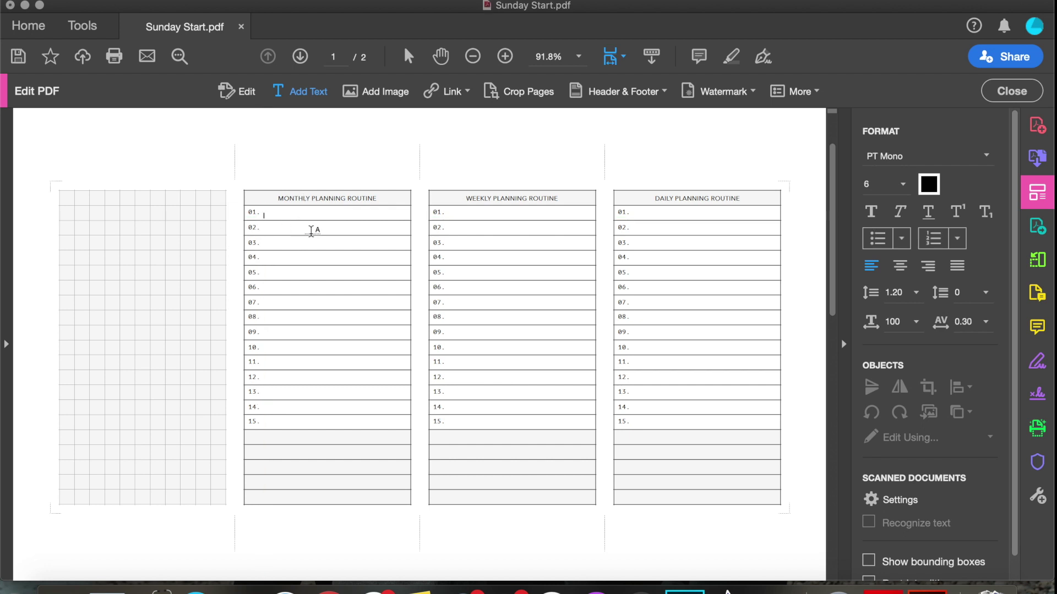
pyautogui.click(902, 185)
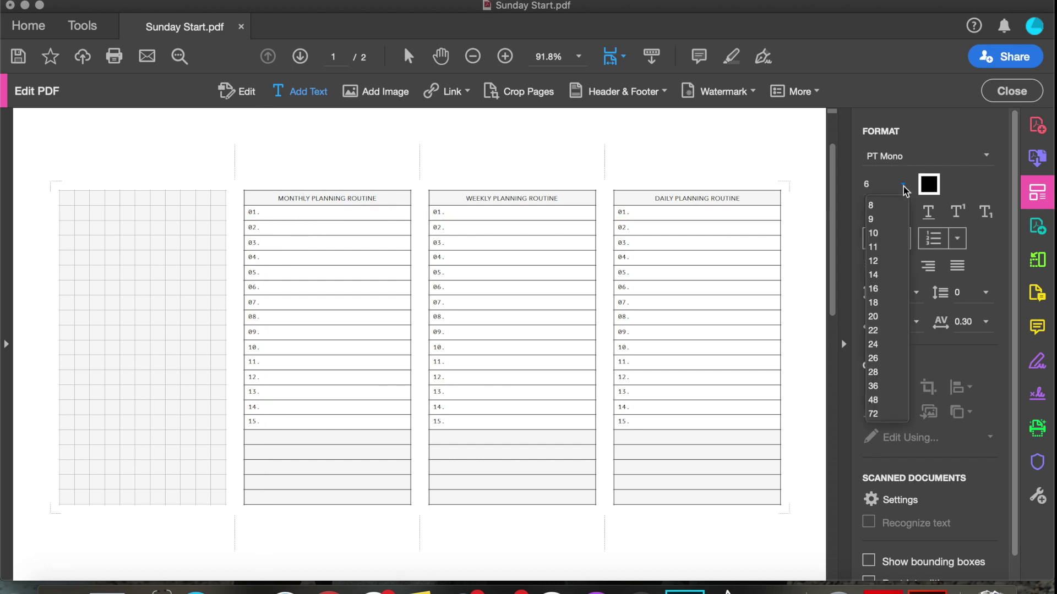
pyautogui.click(888, 236)
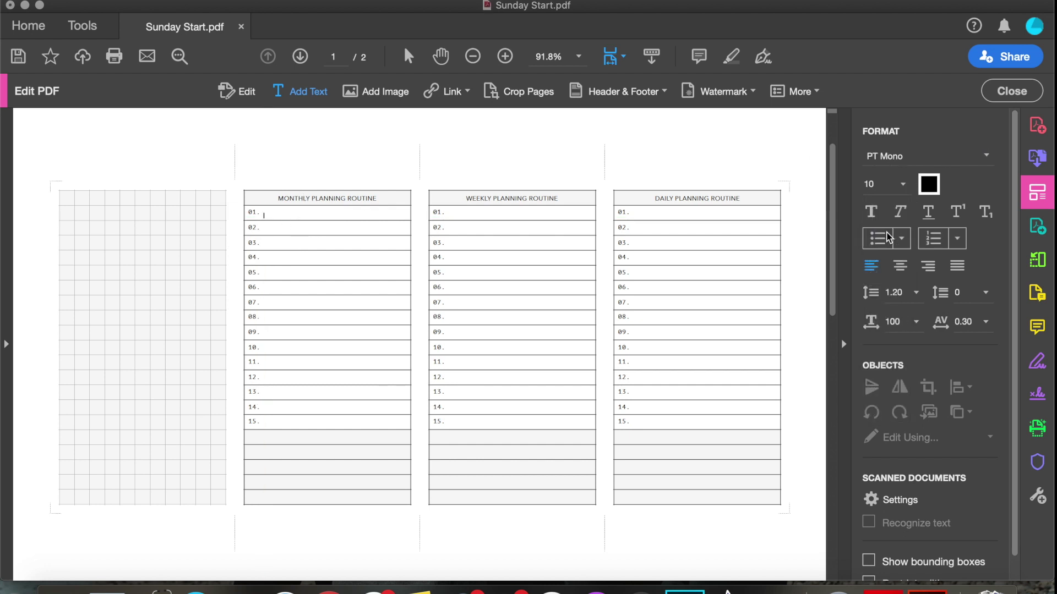
pyautogui.click(903, 185)
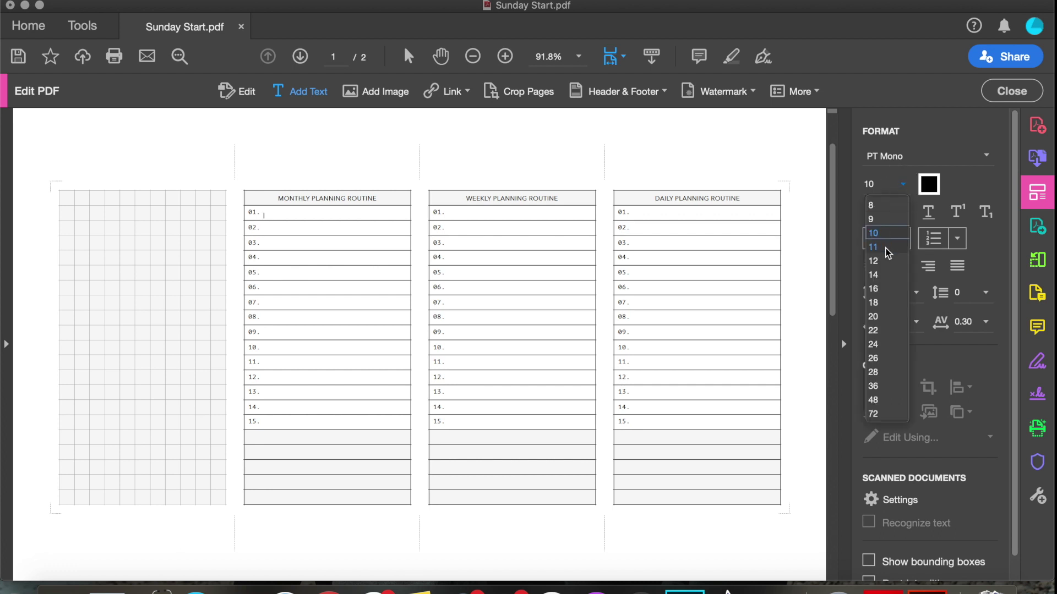
pyautogui.click(887, 263)
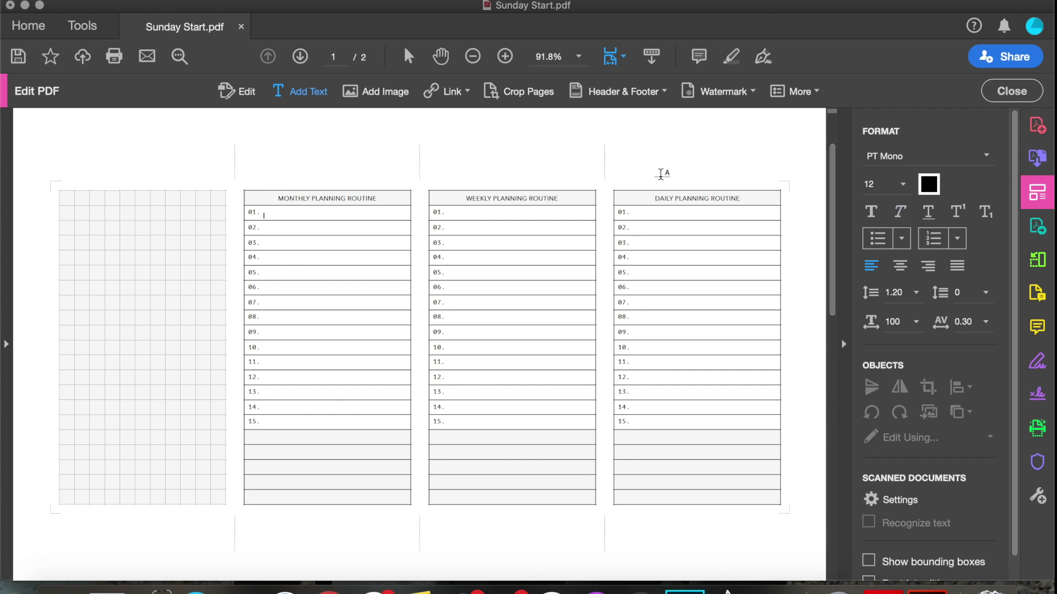
# Enter "take out" in the text box beside line 01 of the Monthly Planning Routine and set its font size to 9
pyautogui.write('take')
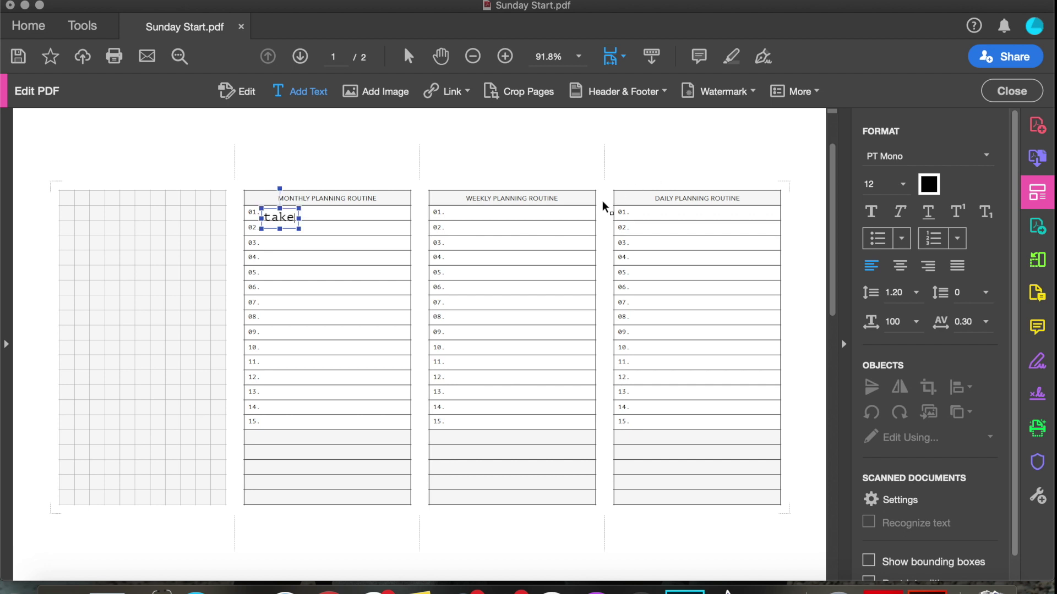
pyautogui.press('super+a')
pyautogui.click(902, 184)
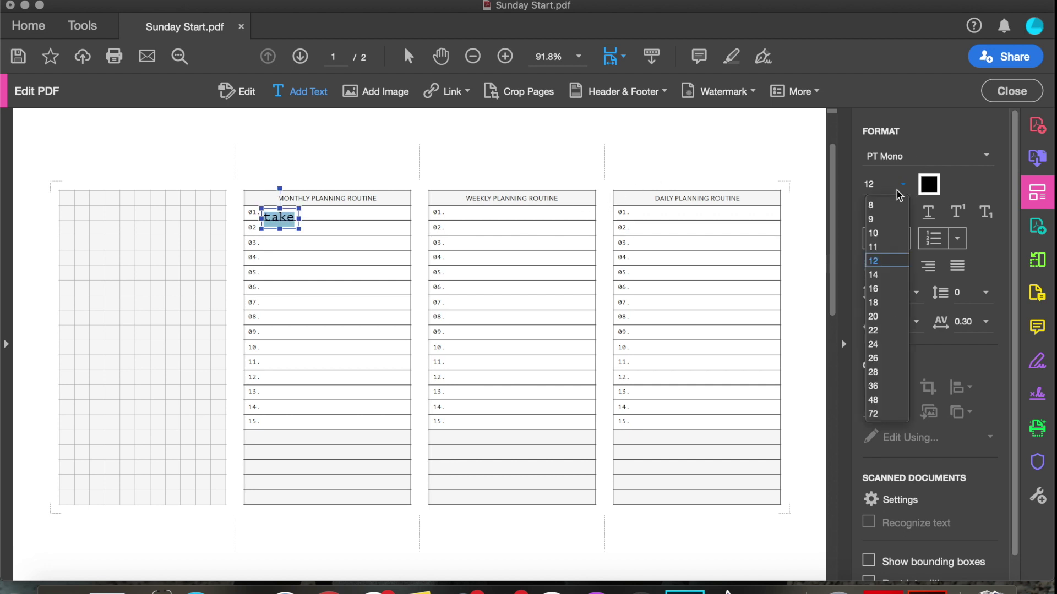
pyautogui.click(875, 219)
pyautogui.click(288, 216)
pyautogui.write('out')
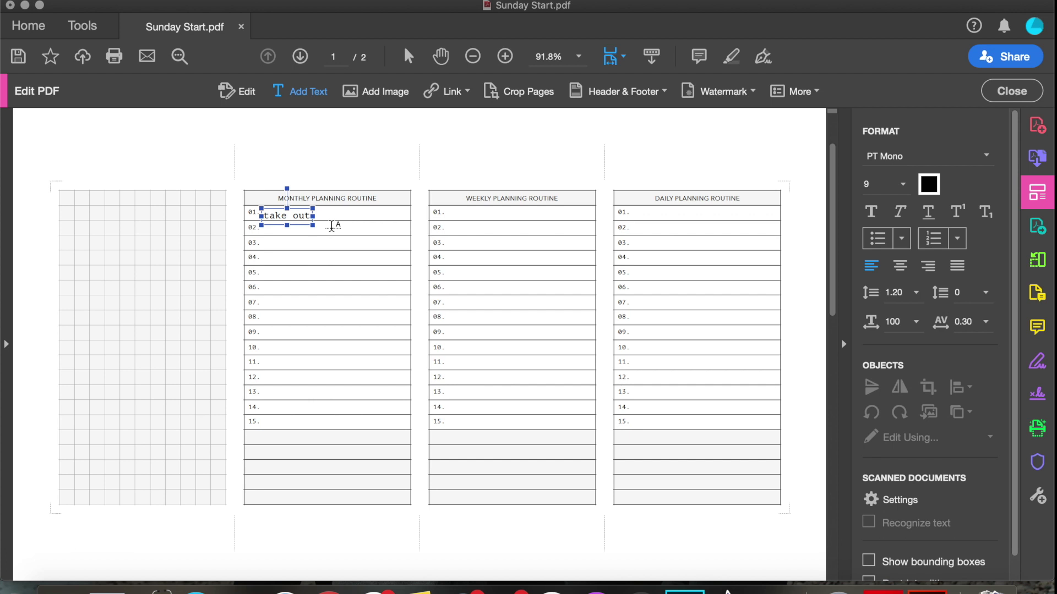
# Complete the line 01 entry of the Monthly Planning Routine as "take out previous month"
pyautogui.write(' orevi==')
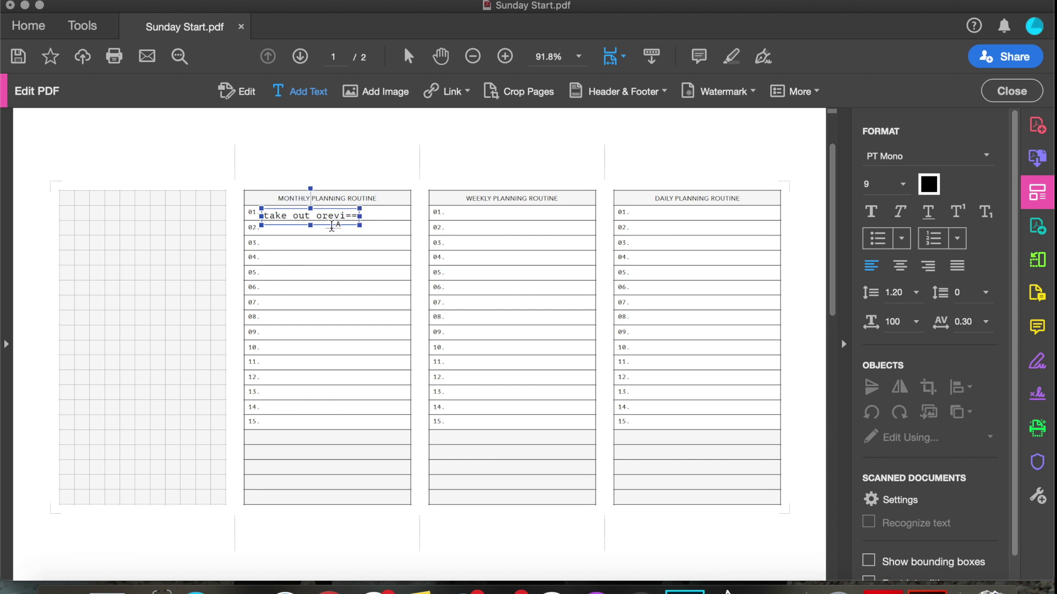
pyautogui.press('BackSpace')
pyautogui.press('BackSpace')
pyautogui.press('BackSpace')
pyautogui.press('BackSpace')
pyautogui.press('BackSpace')
pyautogui.press('BackSpace')
pyautogui.press('BackSpace')
pyautogui.write('previous month')
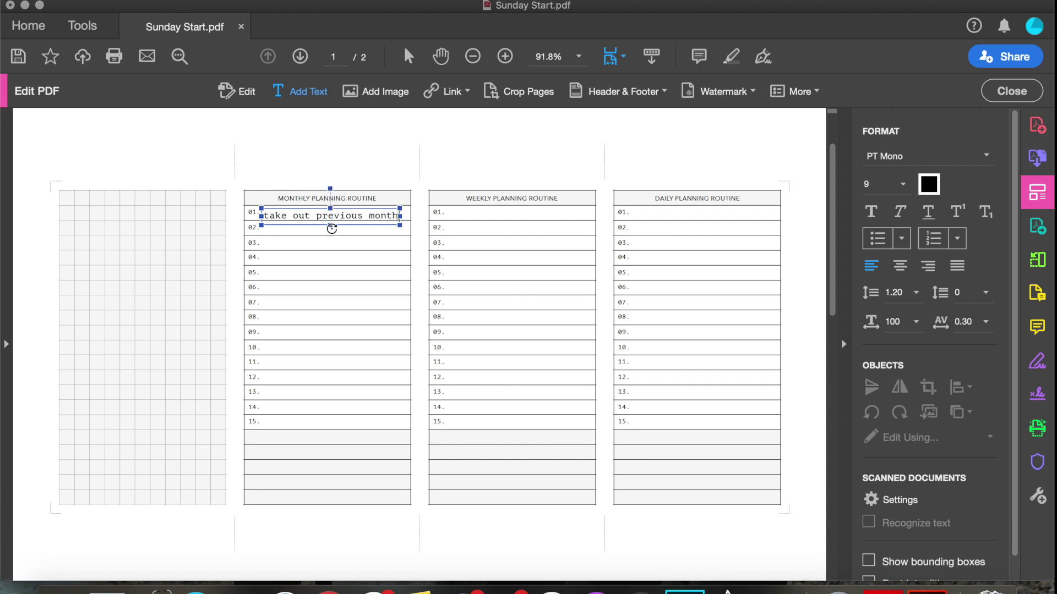
# Reduce the whole line 01 entry to font size 8
pyautogui.press('super+a')
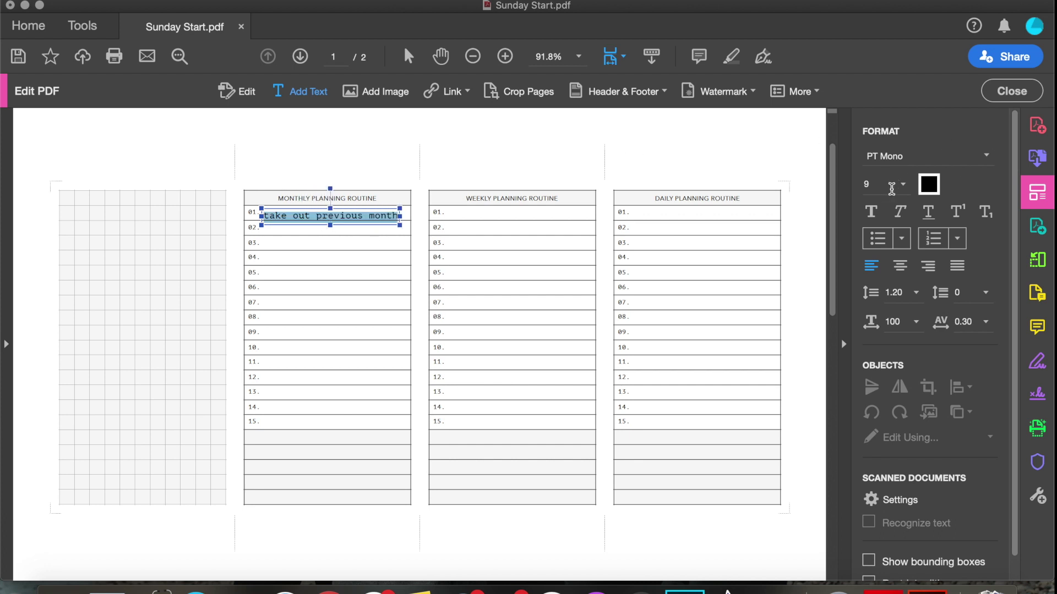
pyautogui.click(903, 184)
pyautogui.click(876, 209)
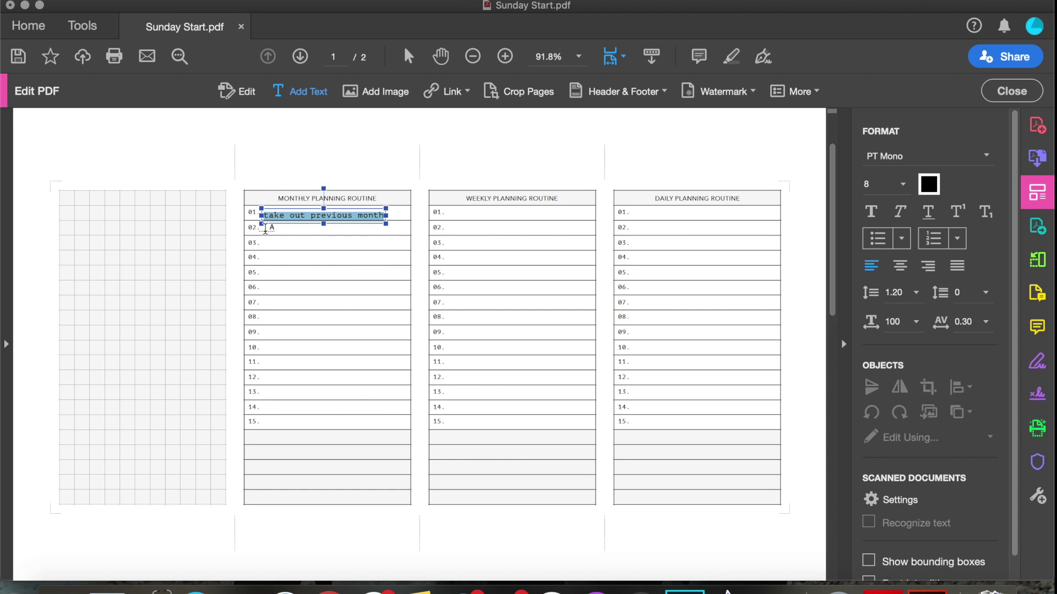
# Add the text "print / prep new inserts" beside line 02 of the Monthly Planning Routine
pyautogui.click(266, 227)
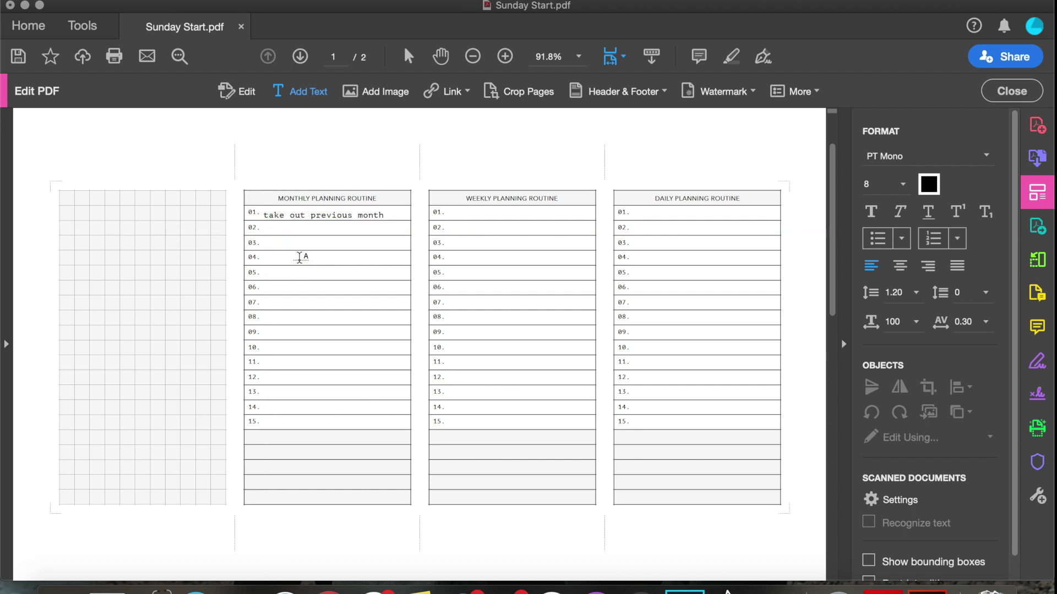
pyautogui.write('print / prep n')
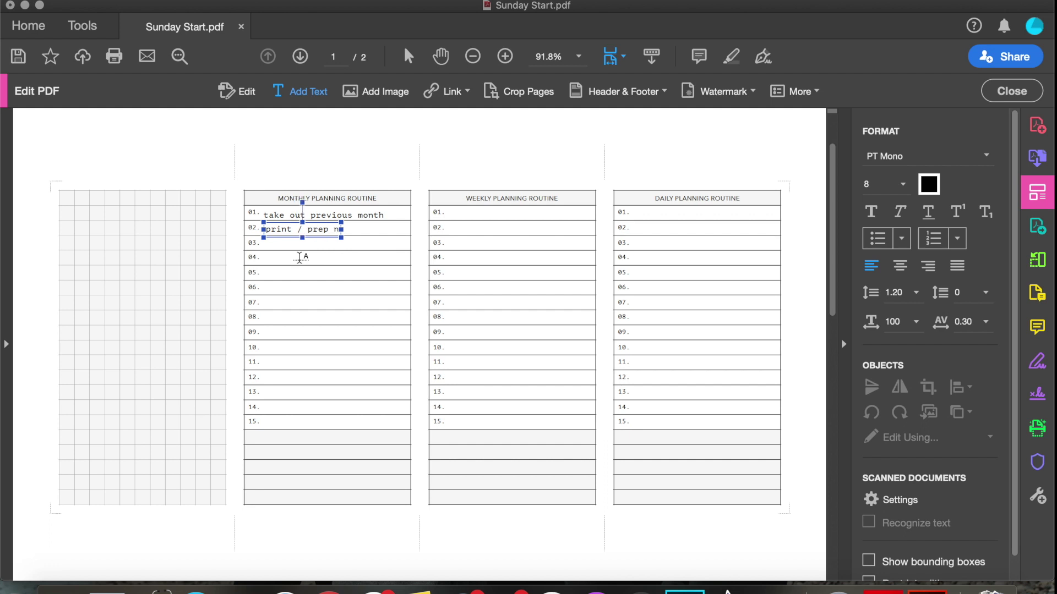
pyautogui.write('ew inserts')
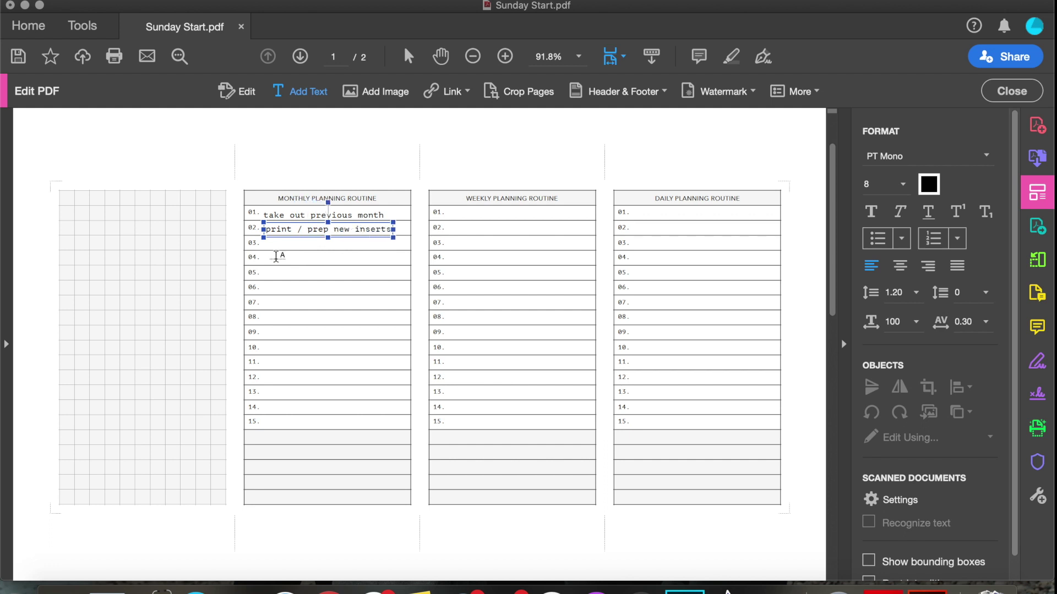
# Add the text "set up monthly calendar" beside line 03 of the Monthly Planning Routine
pyautogui.click(266, 246)
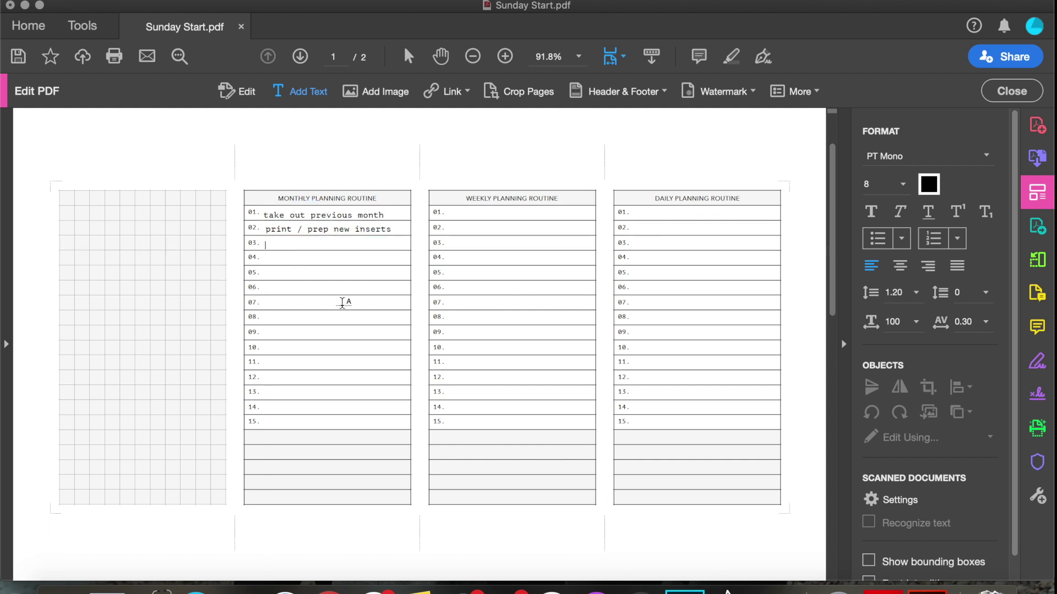
pyautogui.write('set up mo')
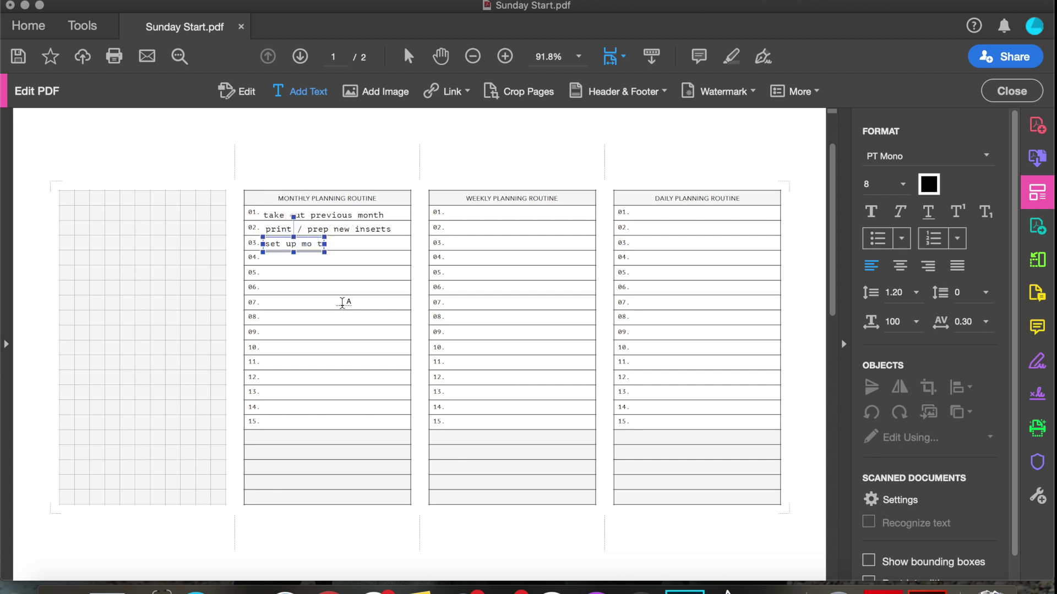
pyautogui.write('nthly calendar')
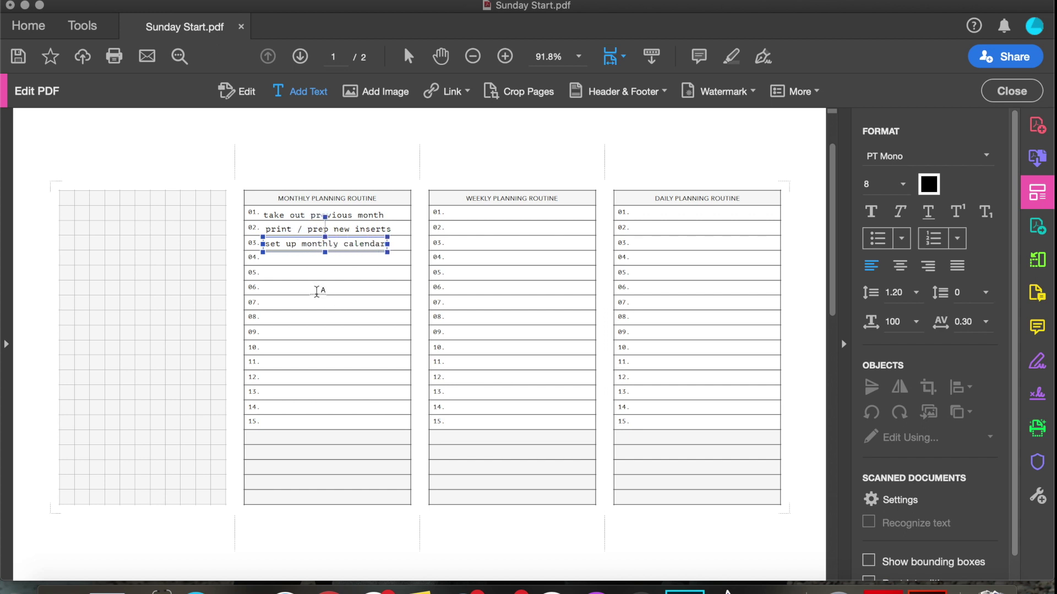
pyautogui.click(266, 259)
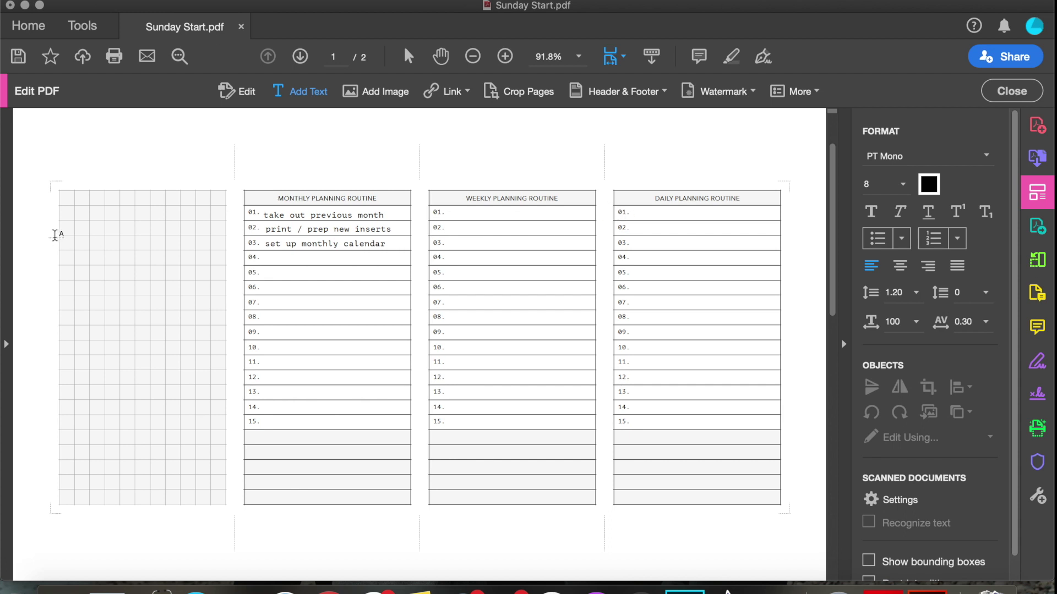
# Start a text box near the top of the blank grid panel, with the Mshtakan Oblique font at size 12
pyautogui.click(75, 208)
pyautogui.click(919, 159)
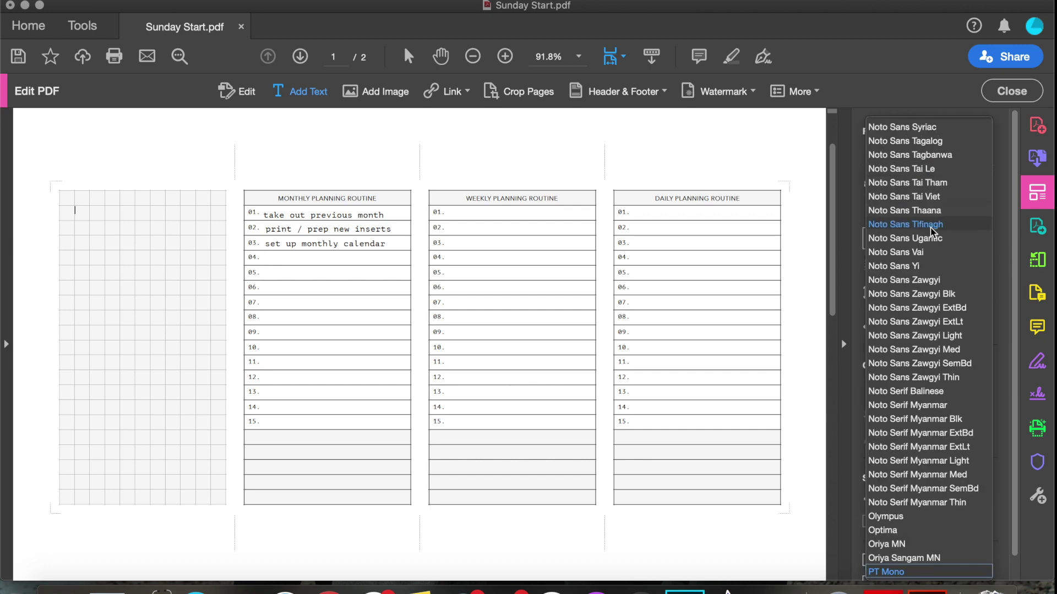
pyautogui.scroll(3, 927, 238)
pyautogui.scroll(20, 914, 223)
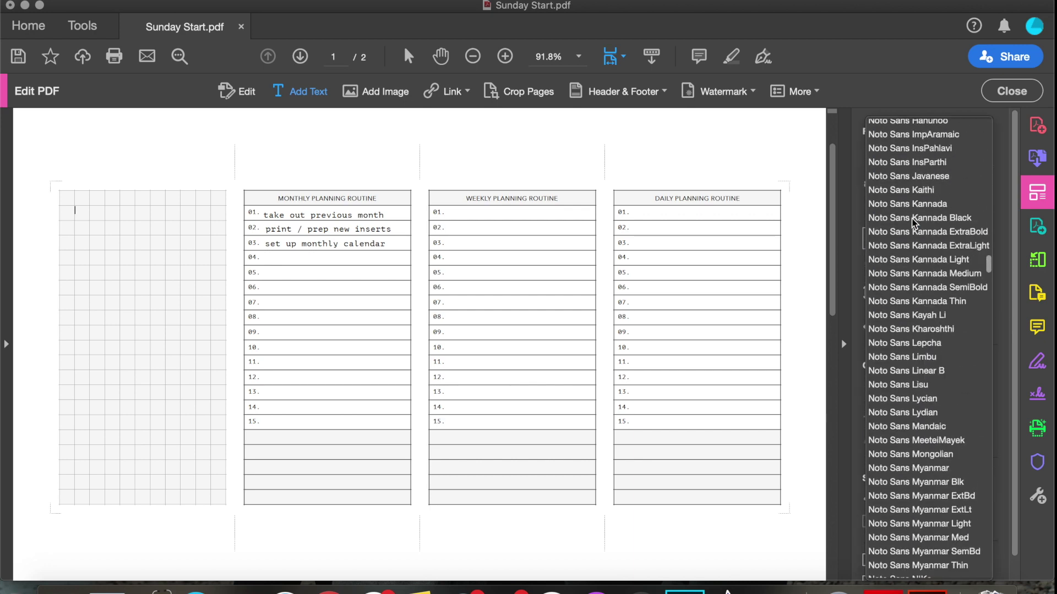
pyautogui.click(909, 177)
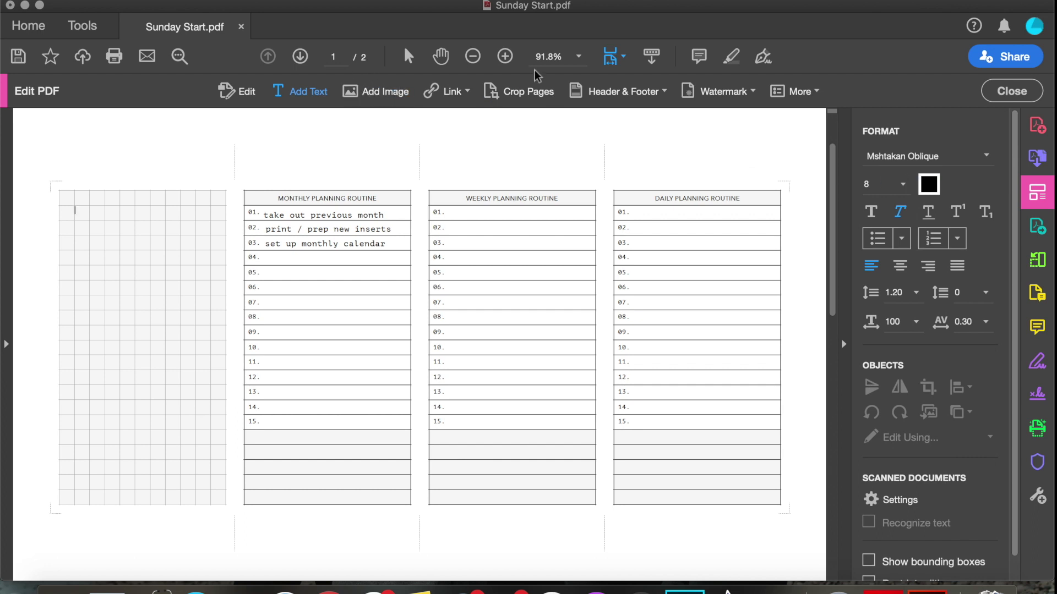
pyautogui.click(902, 184)
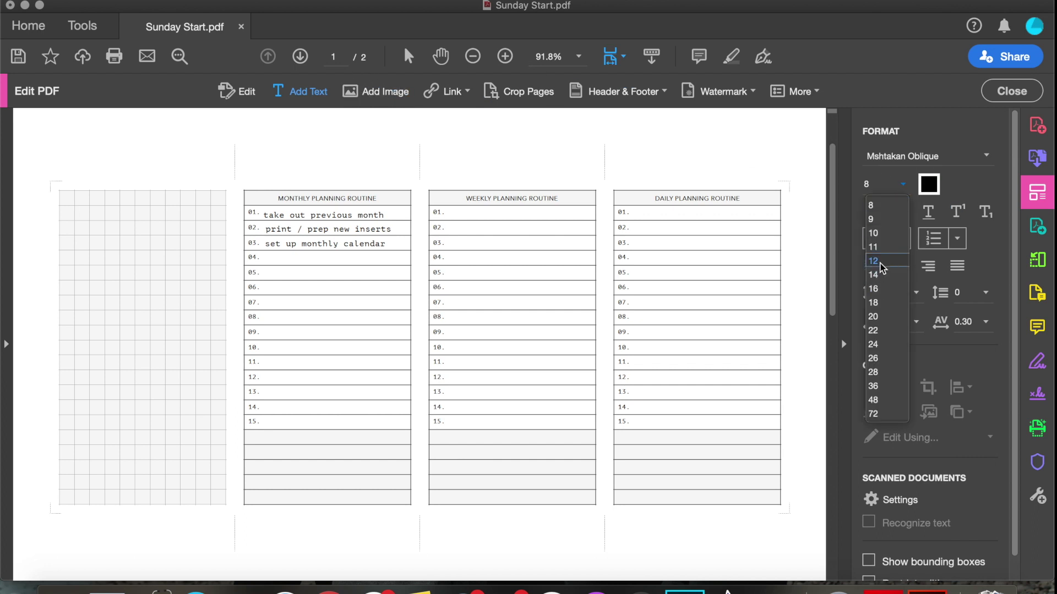
pyautogui.click(874, 261)
# Enter the heading "QUOTE OF THE MONTH:" with "You are a match for your mountain." in quotation marks on the line below
pyautogui.write('QUOTE')
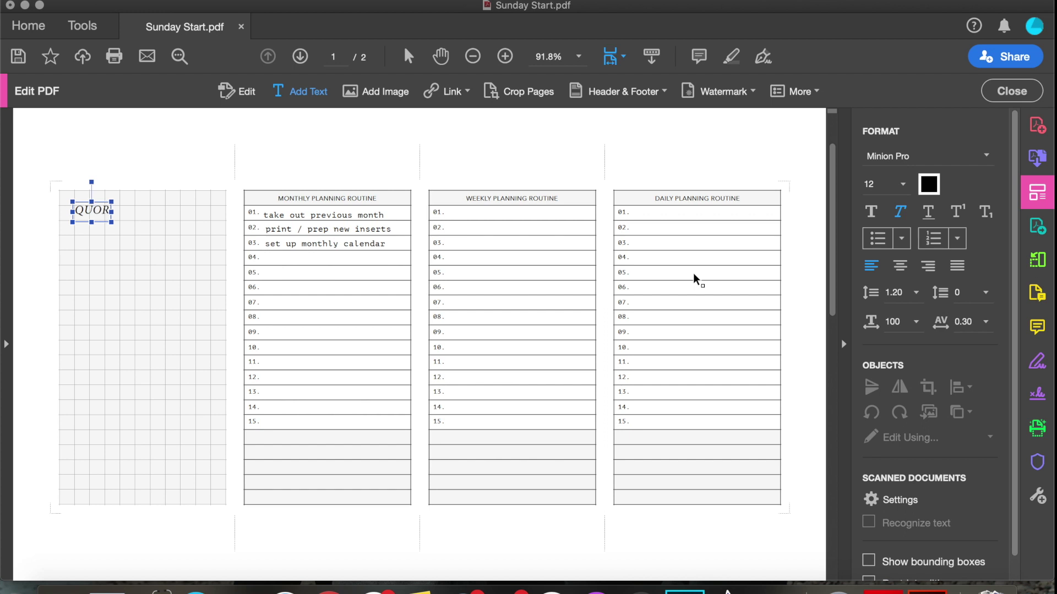
pyautogui.write(' OF')
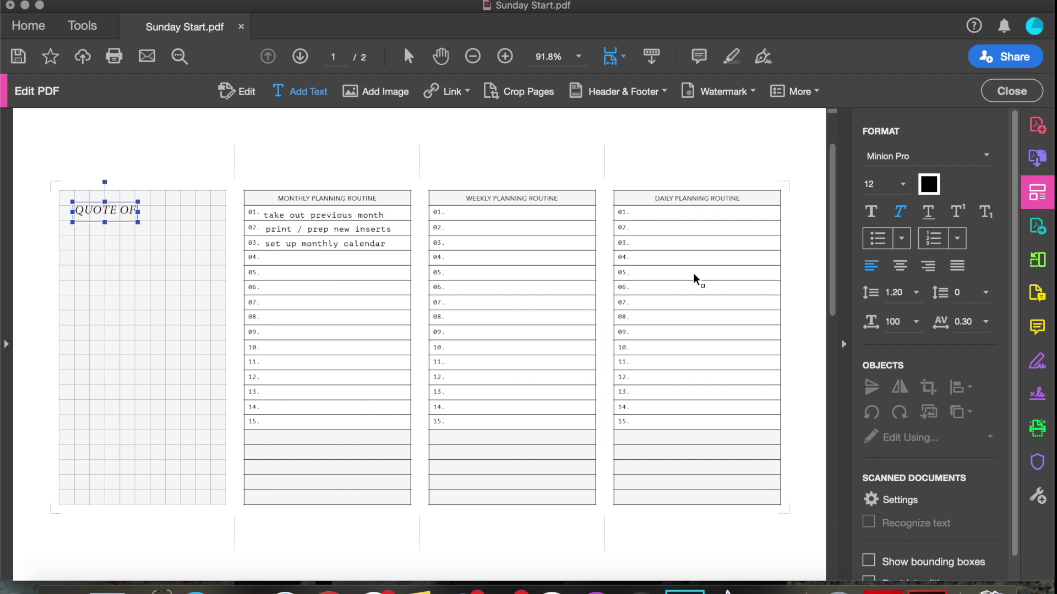
pyautogui.write(' THE MONTH:')
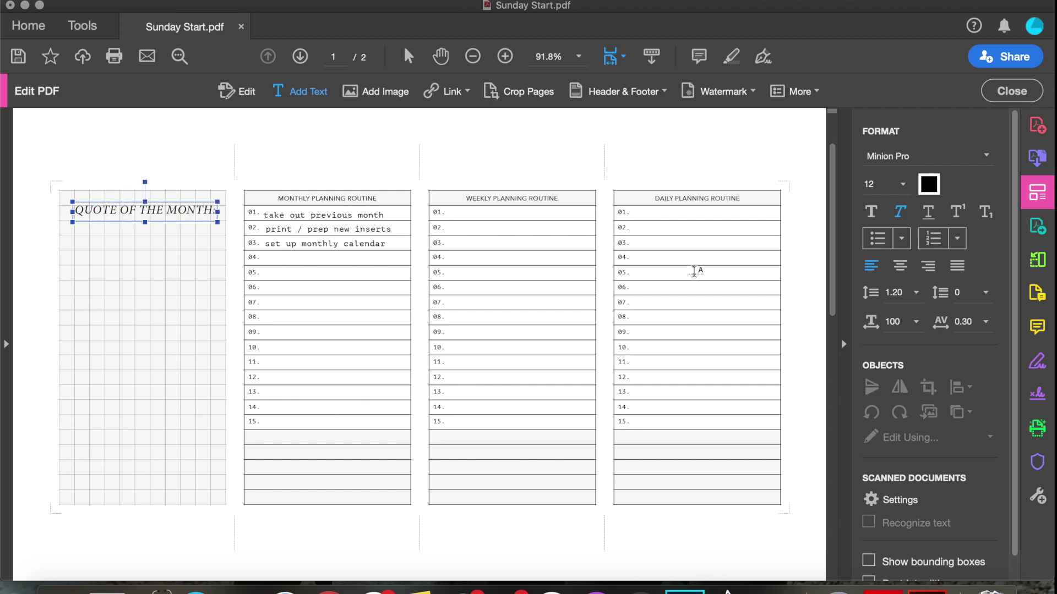
pyautogui.press('Return')
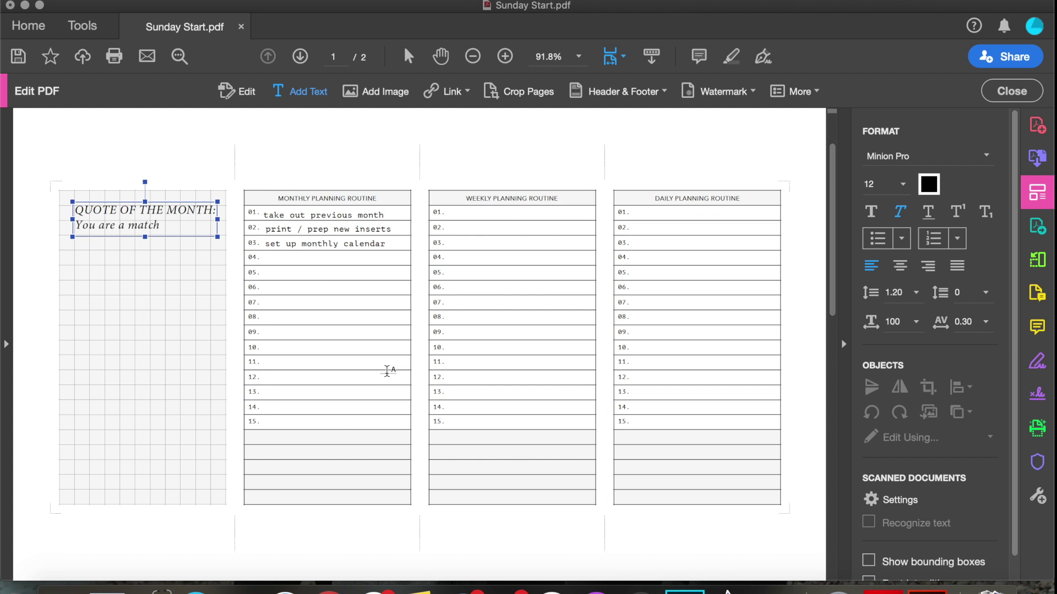
pyautogui.write('mon')
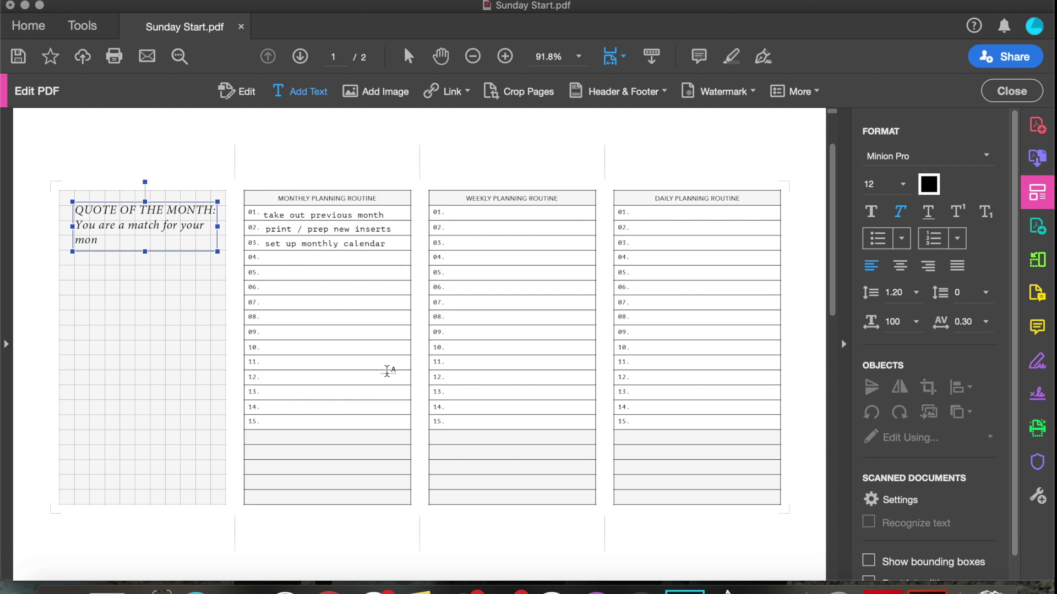
pyautogui.write('ntain."')
pyautogui.click(77, 224)
pyautogui.write('"')
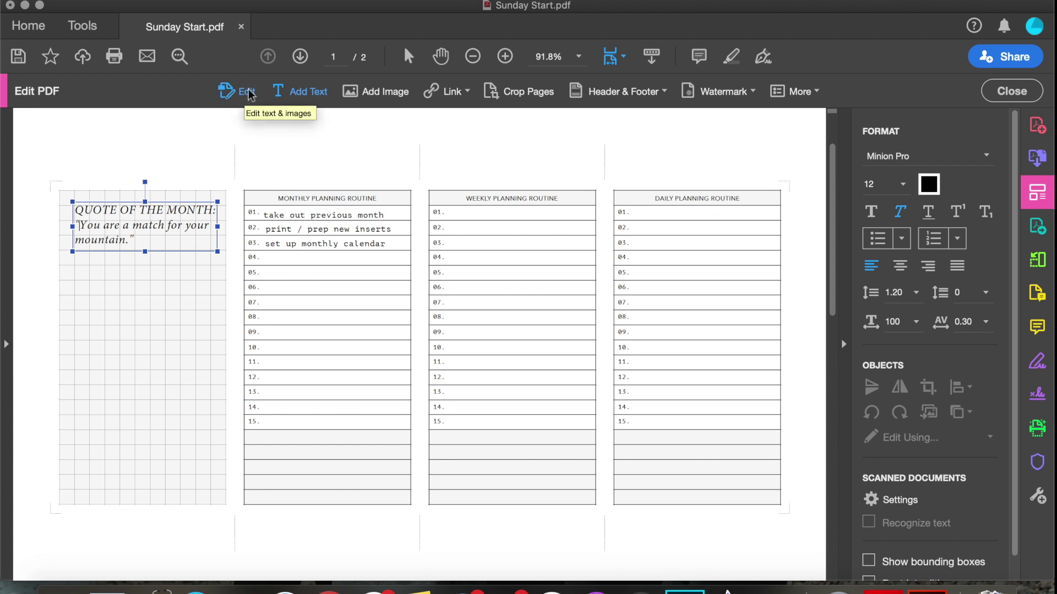
# Switch to editing existing content and move the quote text box slightly lower on the grid panel
pyautogui.click(441, 60)
pyautogui.moveTo(118, 230); pyautogui.dragTo(119, 231)
pyautogui.click(118, 231)
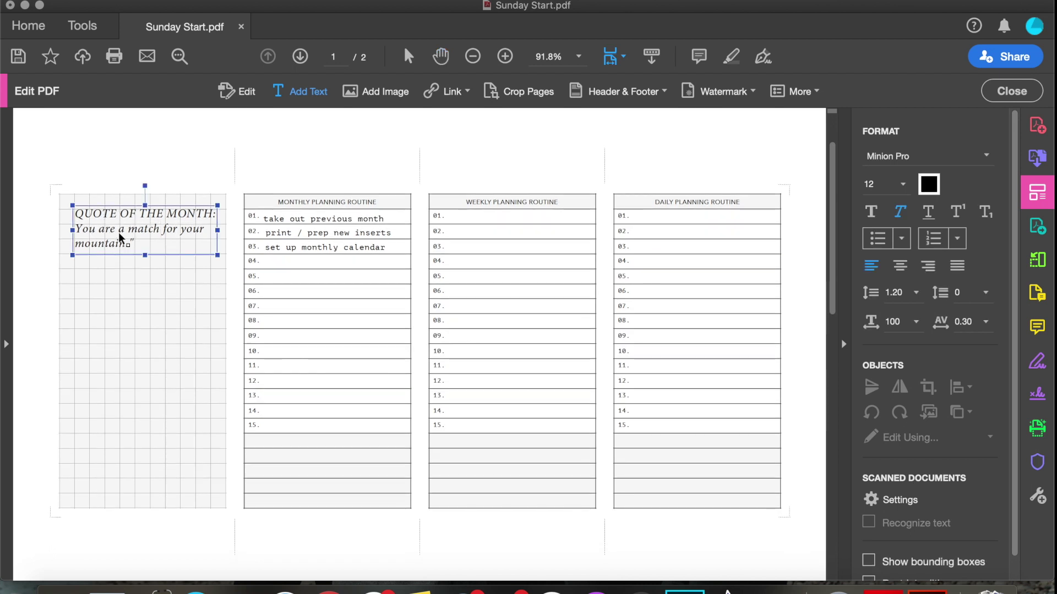
pyautogui.click(241, 93)
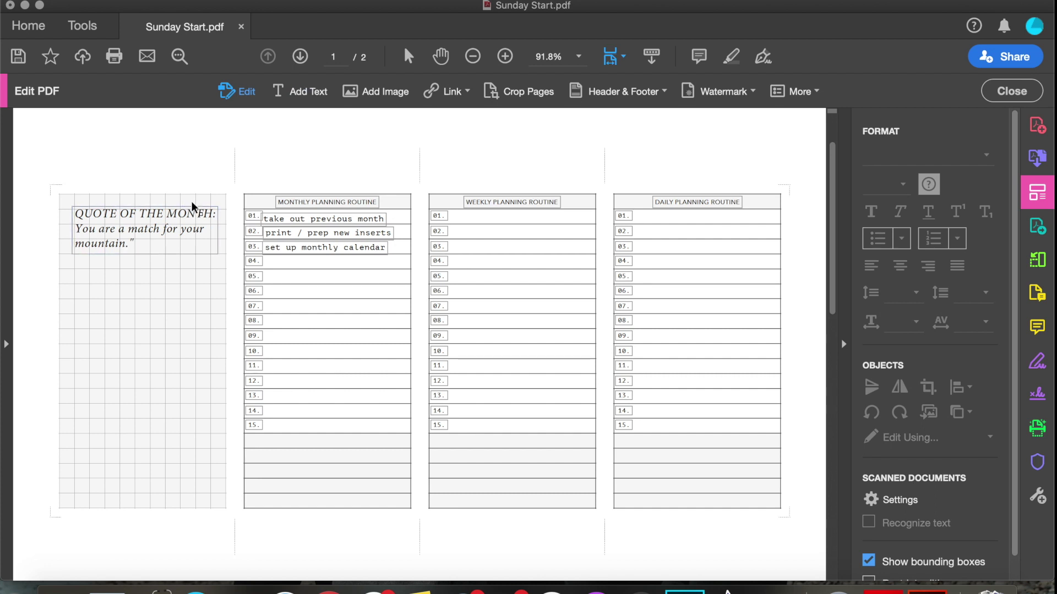
pyautogui.moveTo(192, 206); pyautogui.dragTo(198, 237)
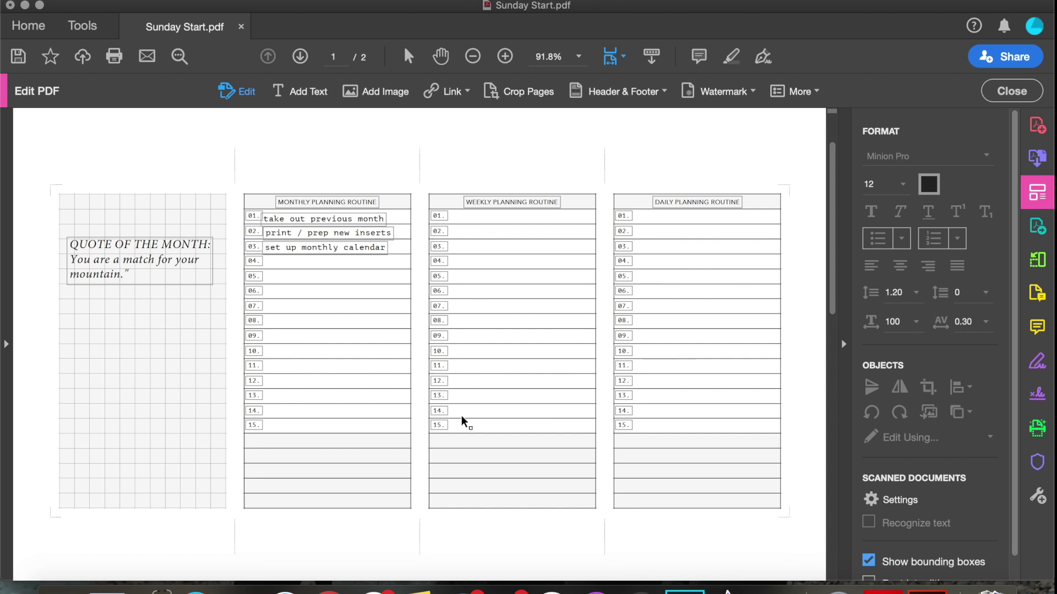
pyautogui.click(450, 321)
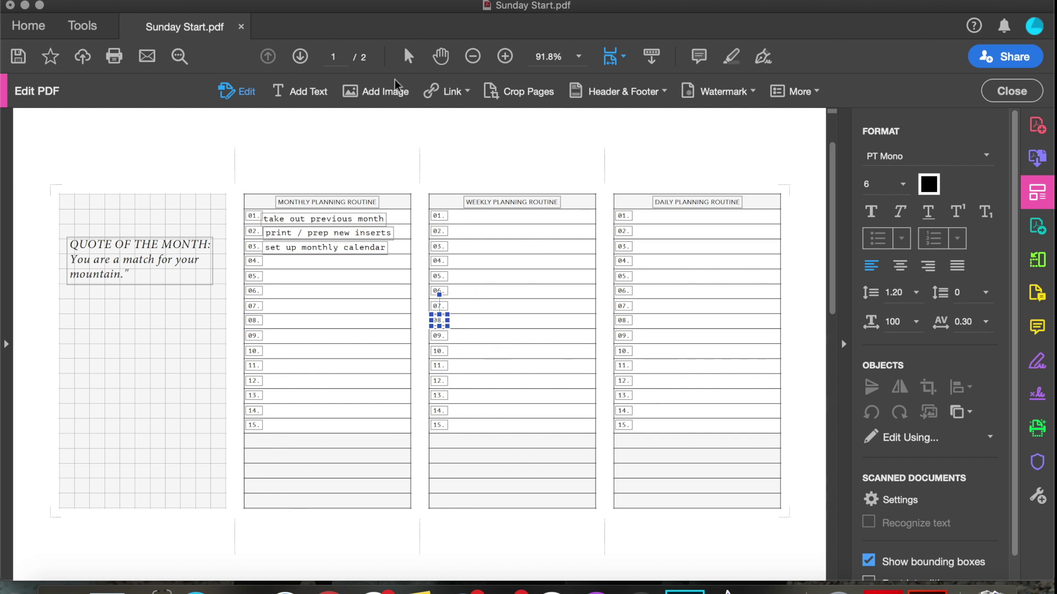
pyautogui.click(281, 93)
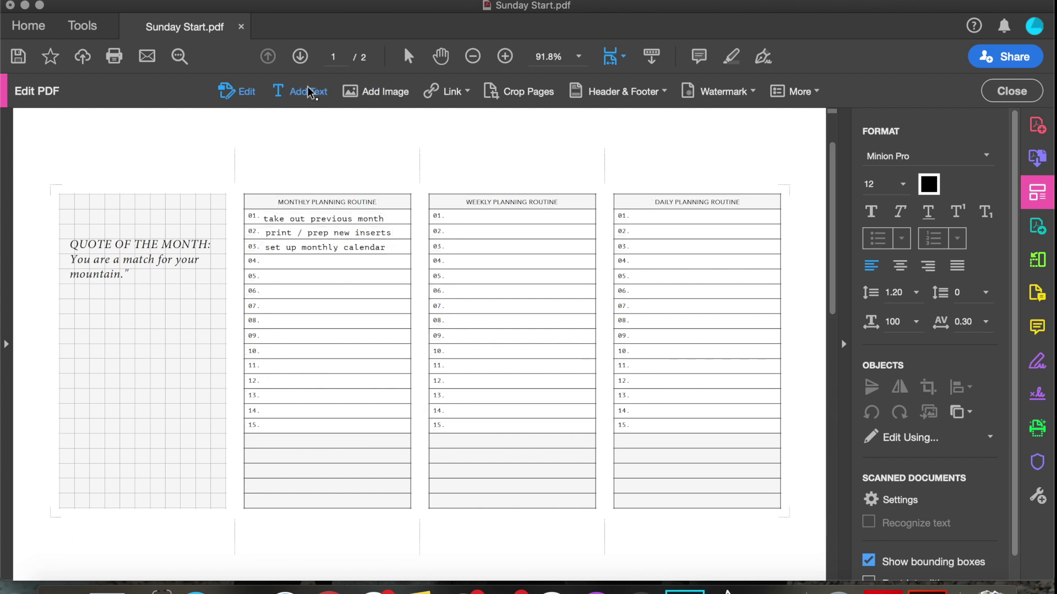
pyautogui.click(233, 92)
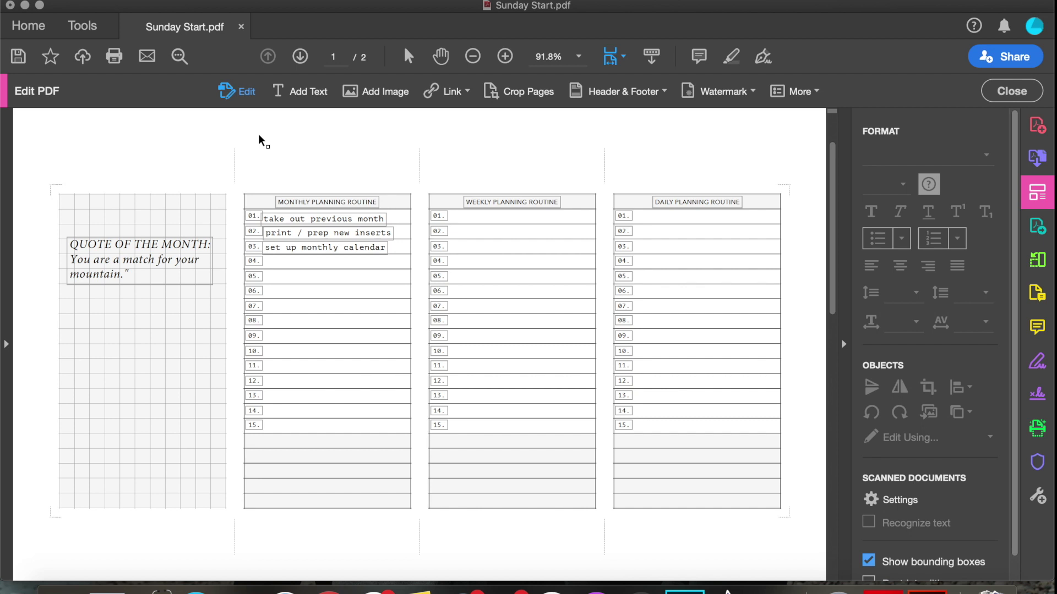
# Start saving the document as a new PDF and choose the iCloud Desktop folder as its location
pyautogui.click(175, 1)
pyautogui.click(162, 84)
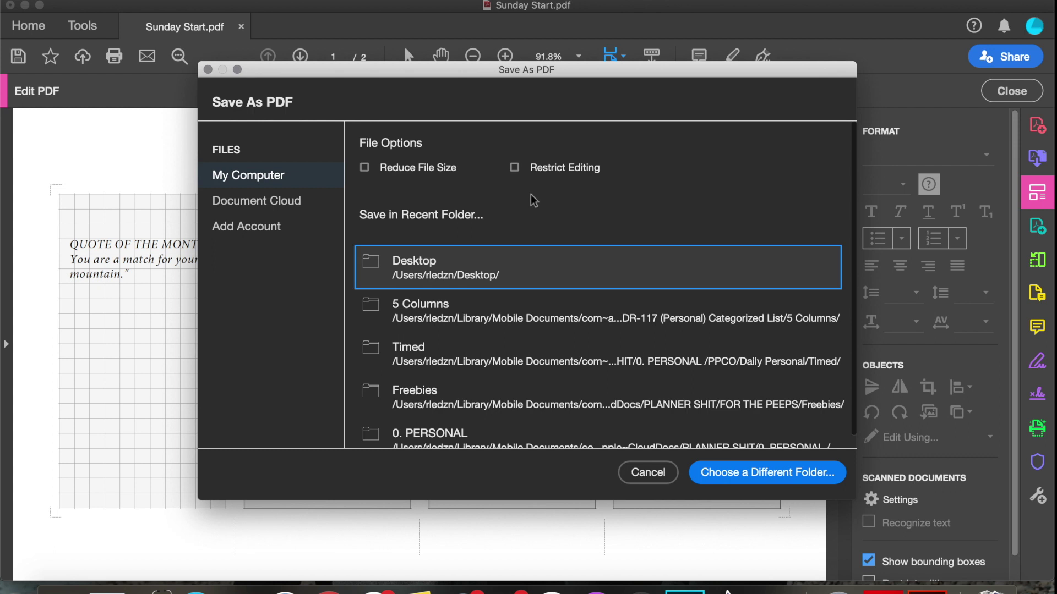
pyautogui.scroll(-1, 505, 289)
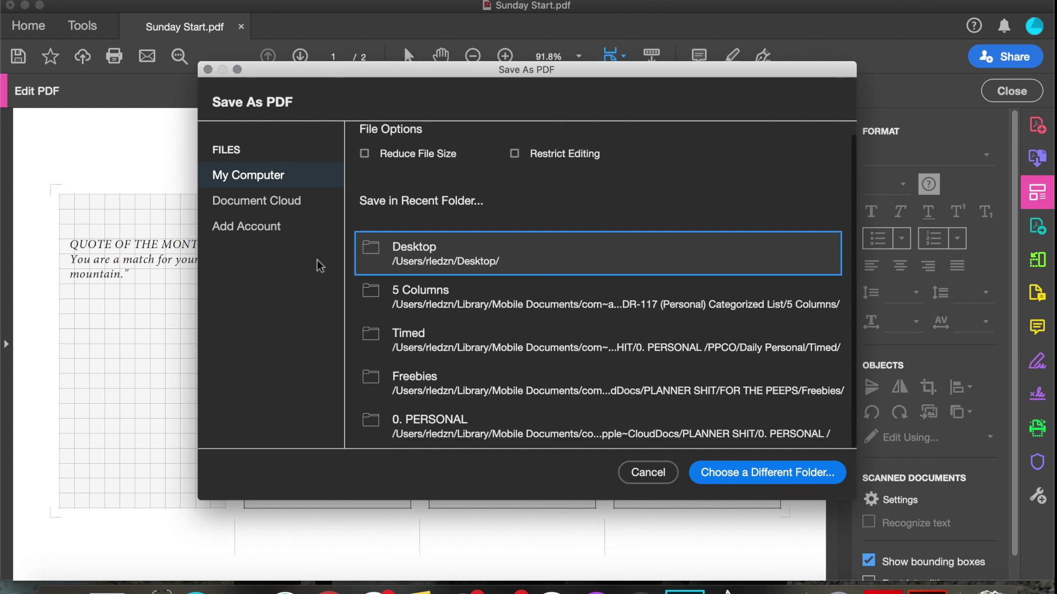
pyautogui.click(797, 480)
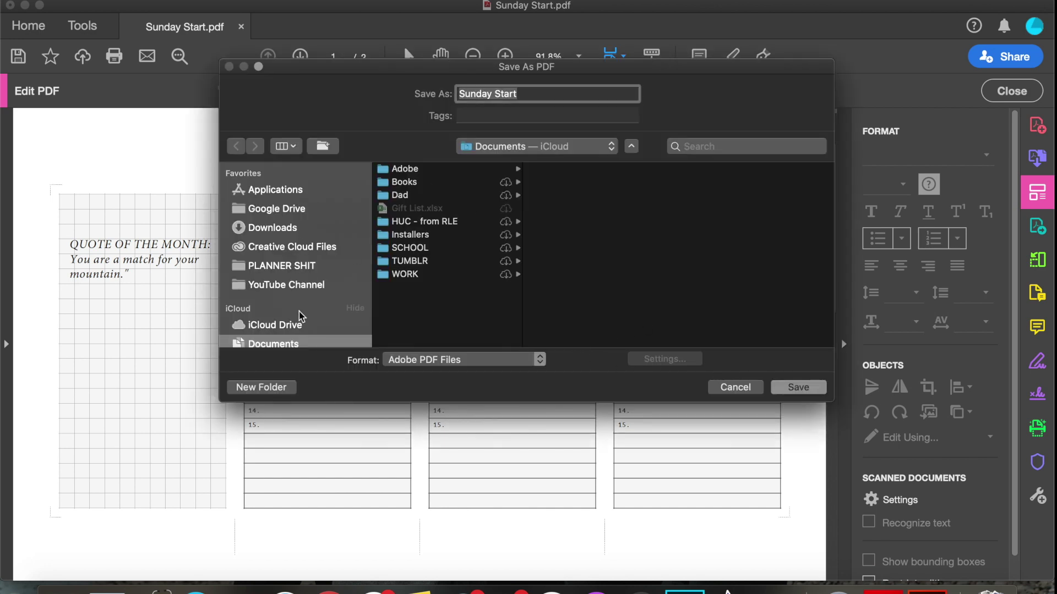
pyautogui.scroll(-3, 303, 314)
pyautogui.click(266, 297)
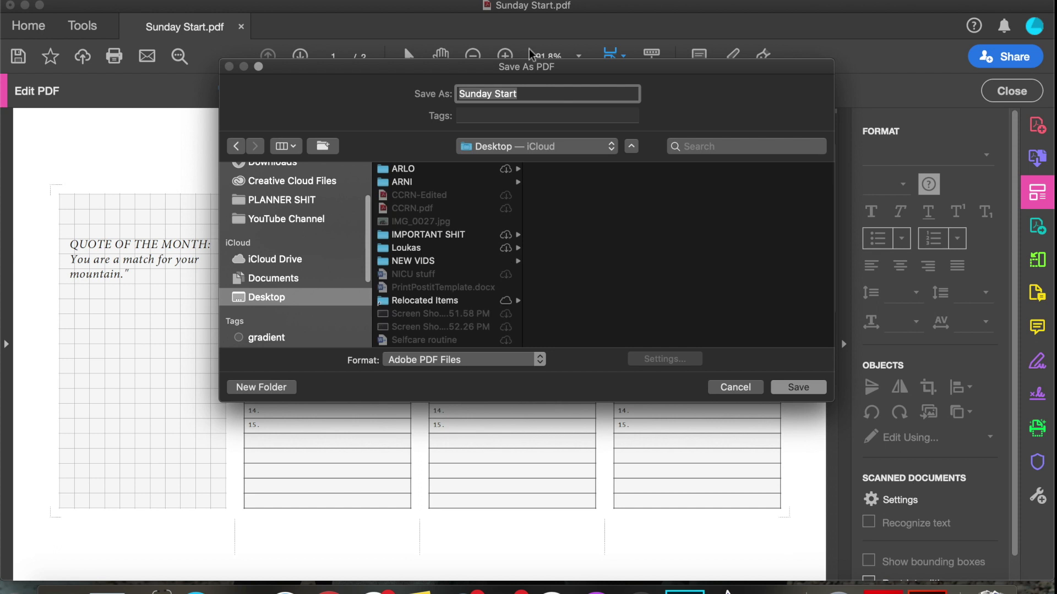
# Name the new PDF "Planning Routine - Tutorial" and save it
pyautogui.write('Planning ROu')
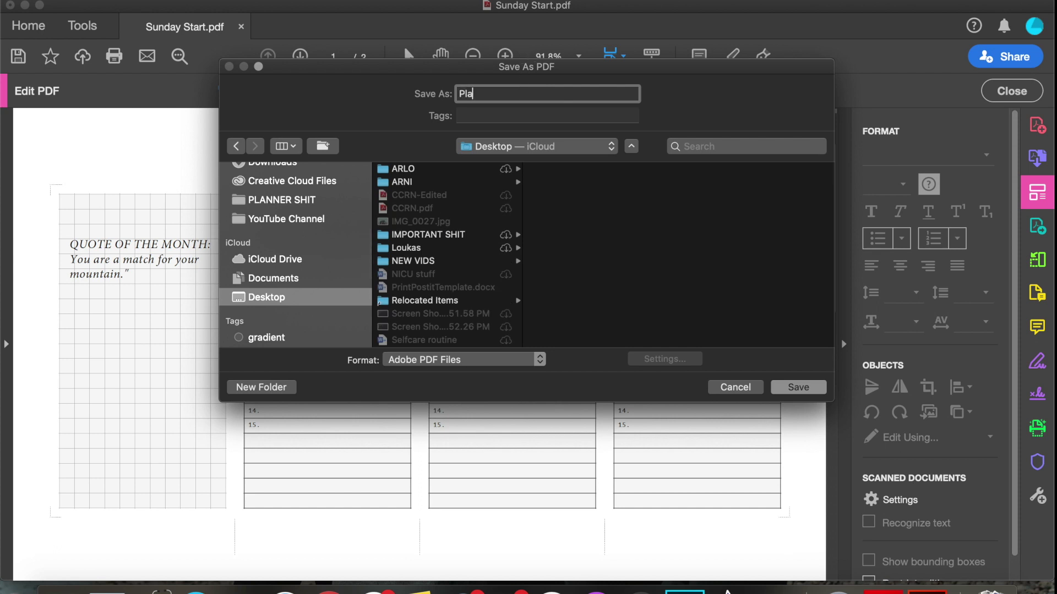
pyautogui.press('BackSpace')
pyautogui.press('BackSpace')
pyautogui.write('outine - Tutorial')
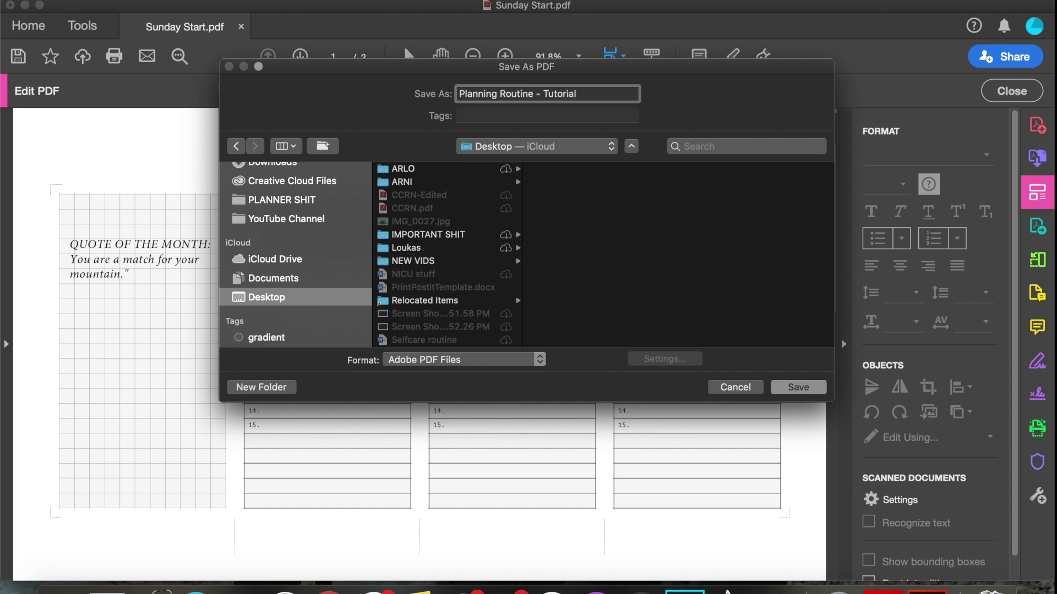
pyautogui.press('Return')
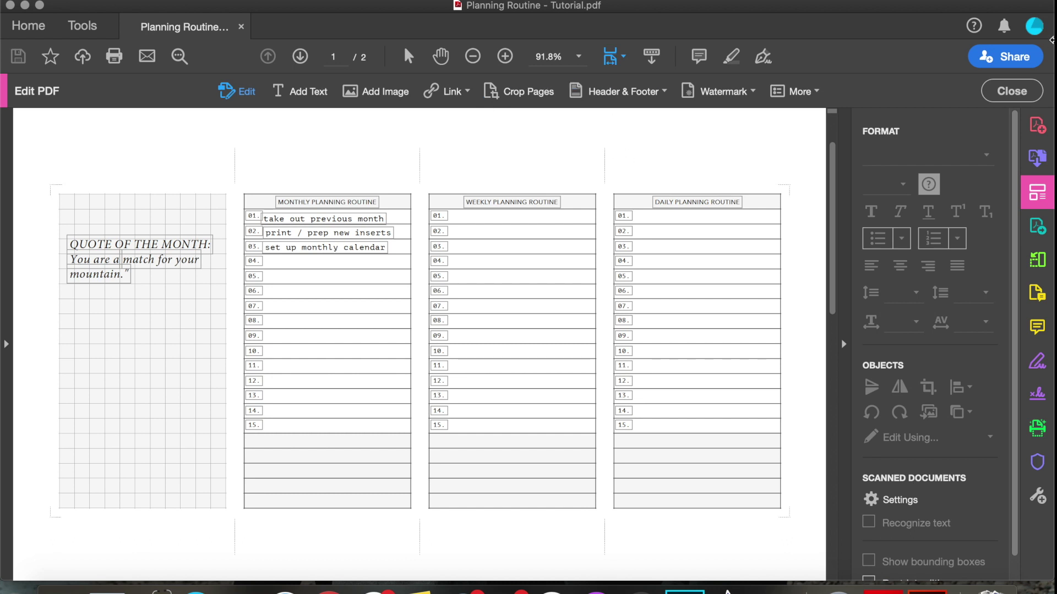
# Leave PDF editing and rotate the view clockwise twice so the weekly schedule on page 2 reads upright
pyautogui.click(1002, 91)
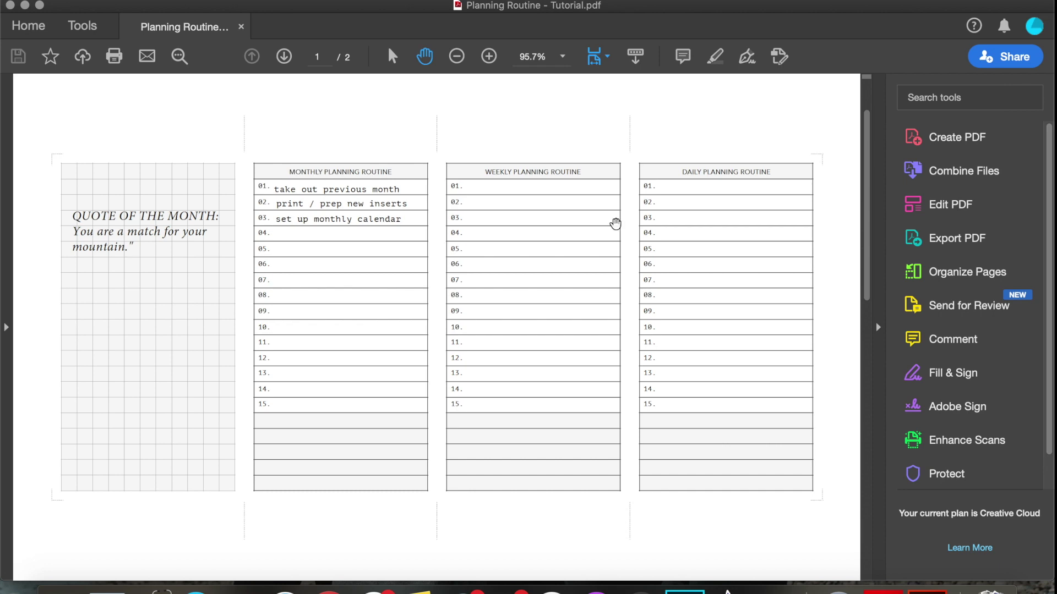
pyautogui.scroll(-10, 600, 228)
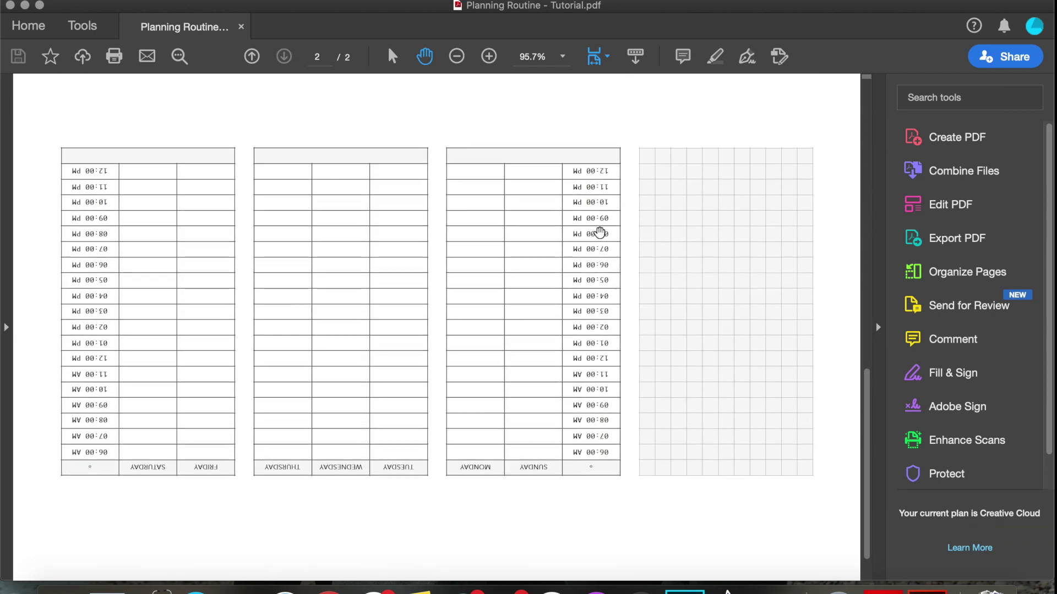
pyautogui.scroll(3, 599, 232)
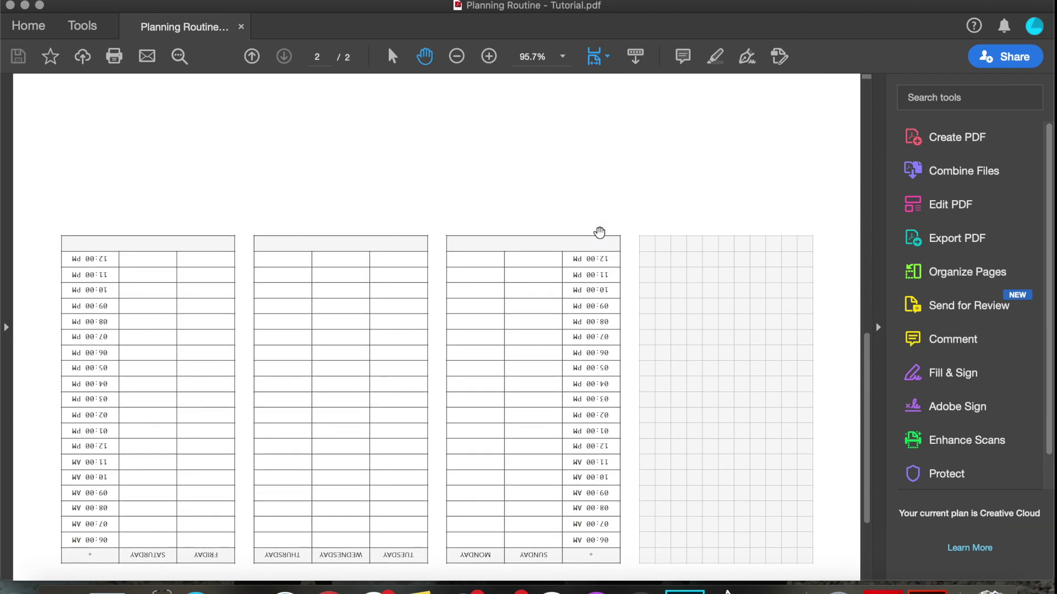
pyautogui.scroll(10, 600, 232)
pyautogui.scroll(-10, 600, 232)
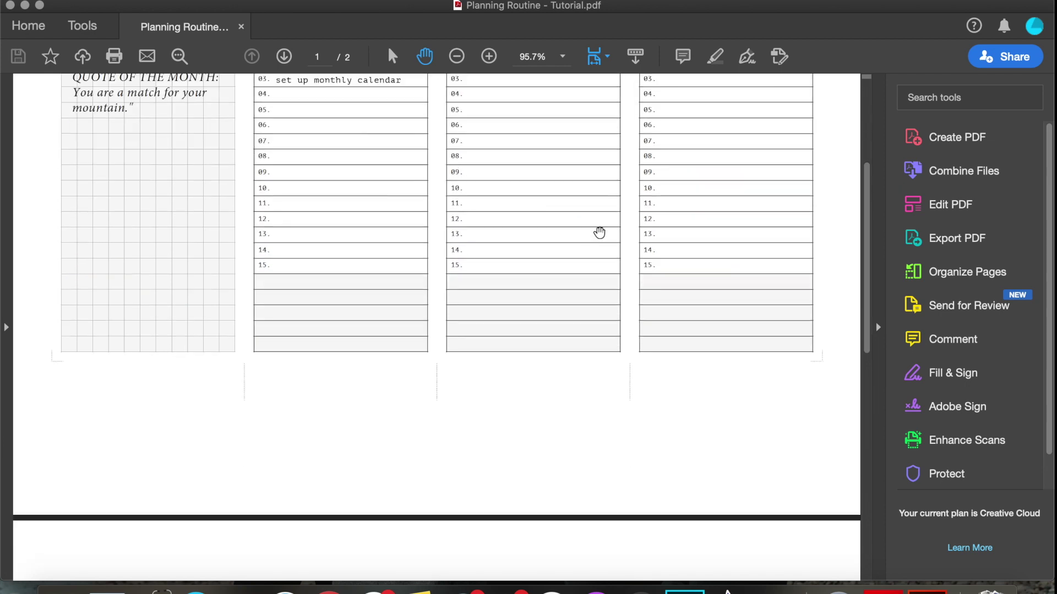
pyautogui.scroll(3, 599, 242)
pyautogui.rightClick(592, 149)
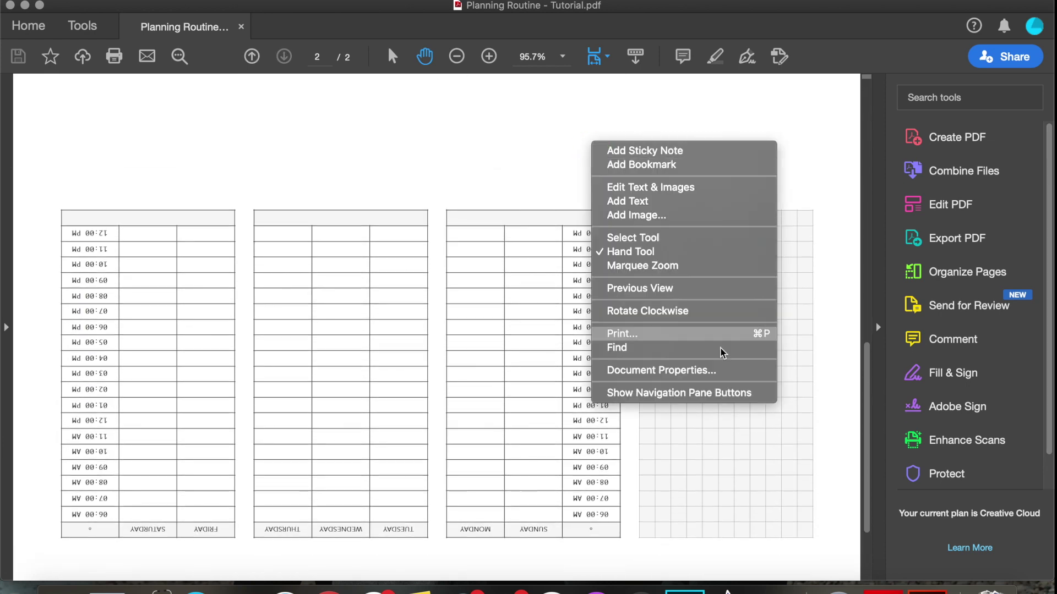
pyautogui.click(716, 311)
pyautogui.rightClick(708, 240)
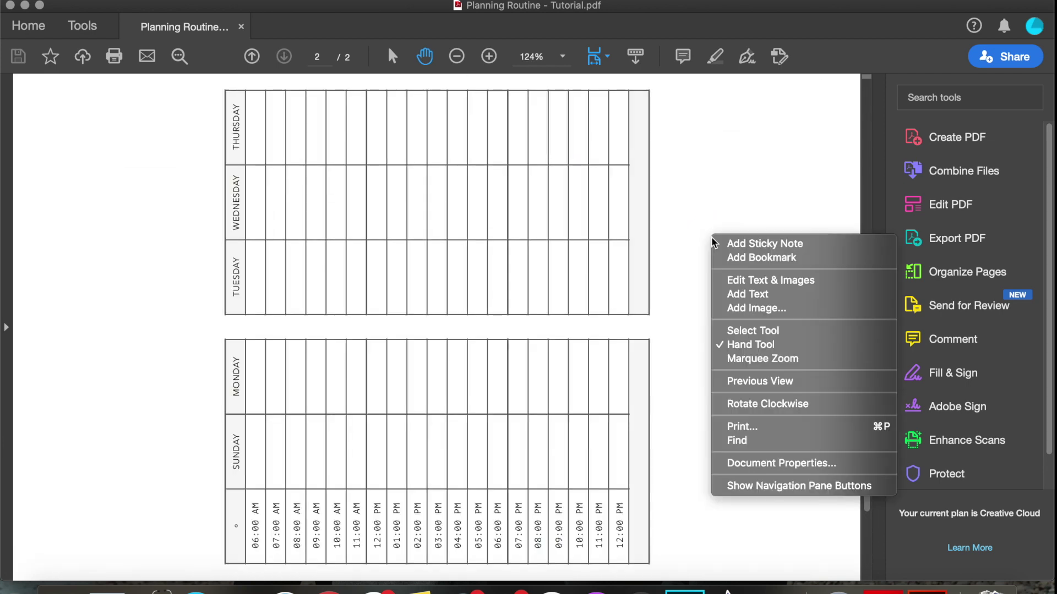
pyautogui.click(782, 404)
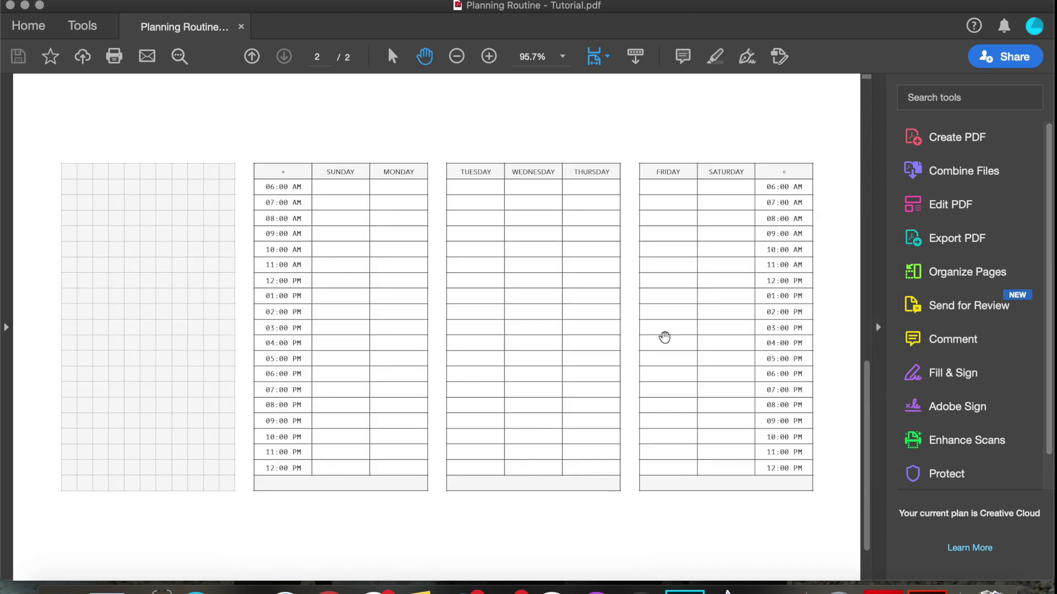
# Return to PDF editing and add the text "work" in Monday's 07:00 AM cell on page 2
pyautogui.scroll(10, 666, 336)
pyautogui.scroll(4, 664, 337)
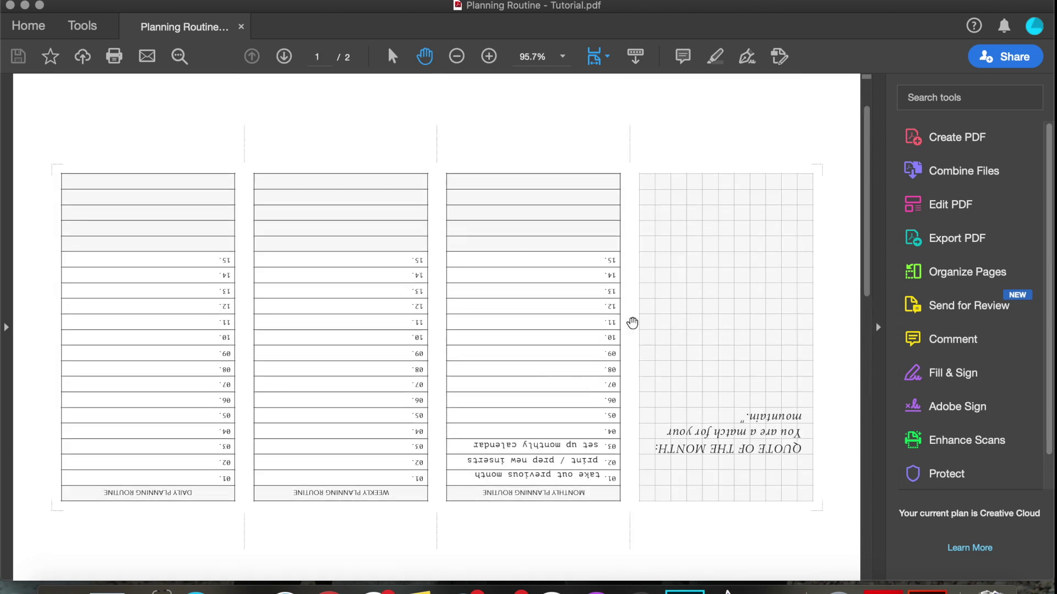
pyautogui.scroll(-4, 578, 314)
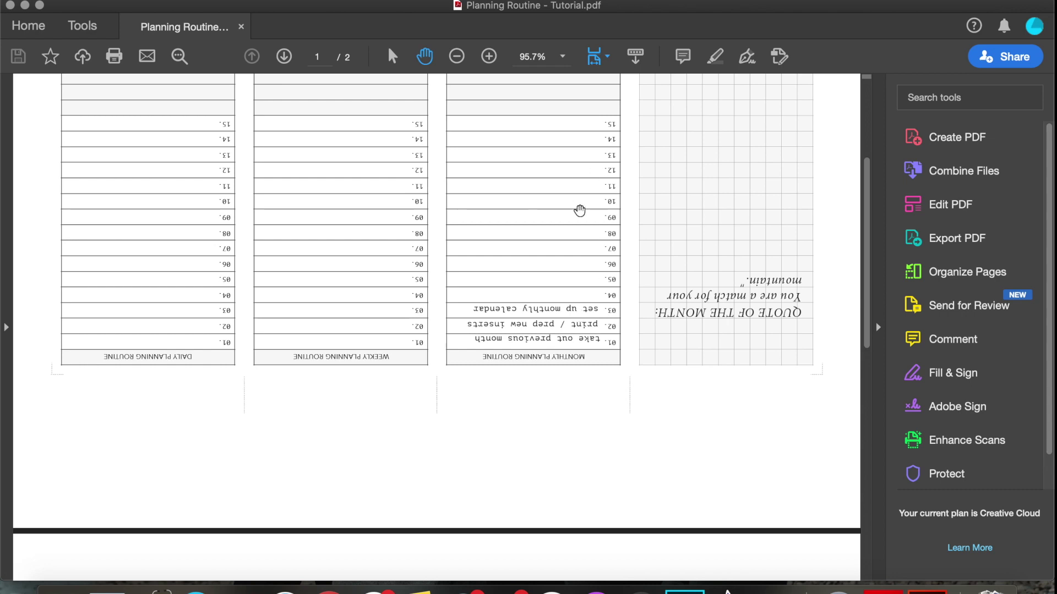
pyautogui.scroll(-10, 589, 214)
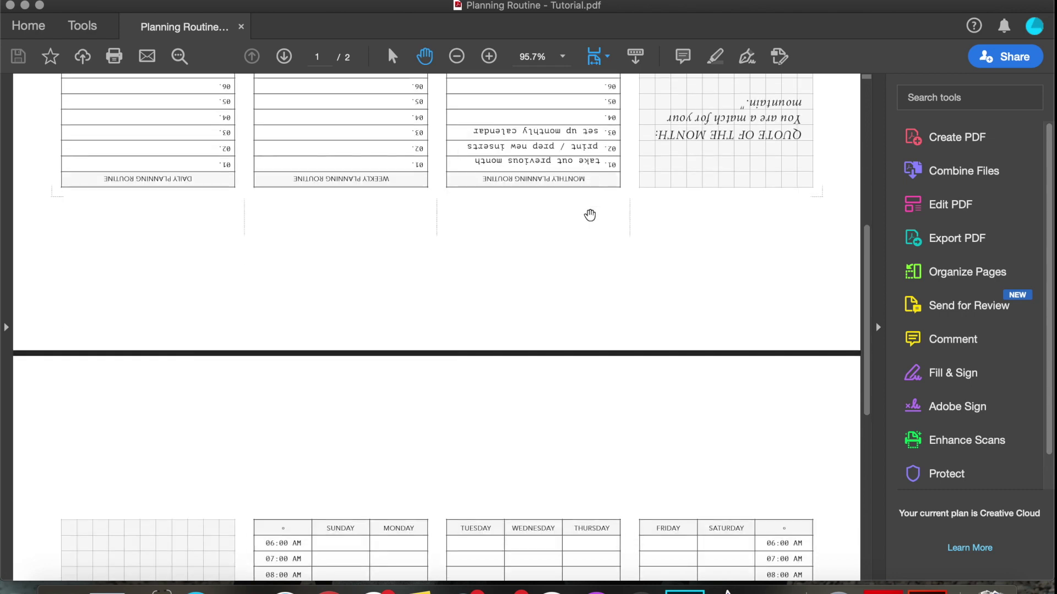
pyautogui.scroll(1, 589, 214)
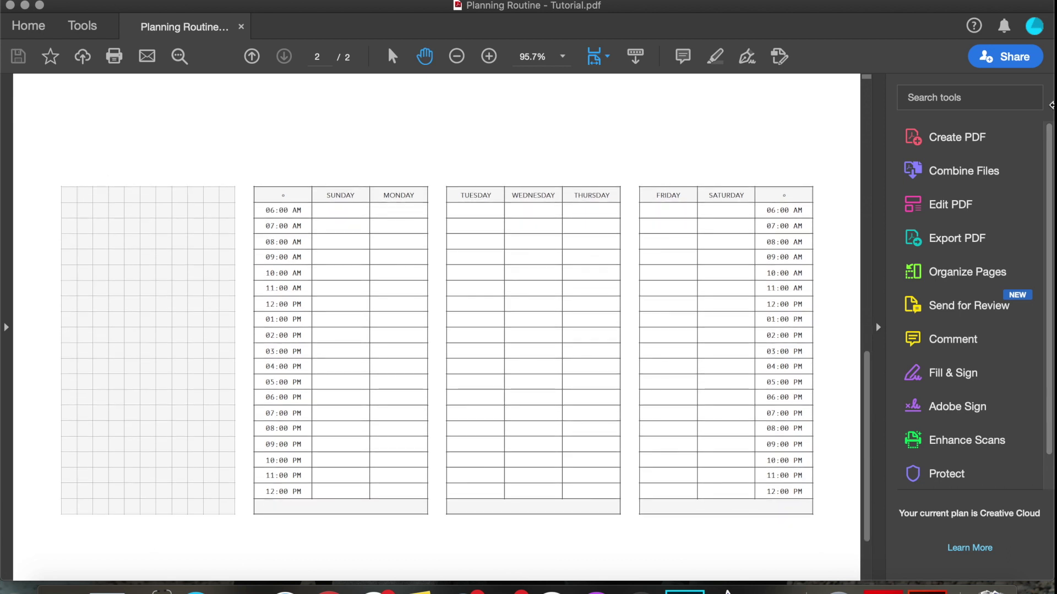
pyautogui.click(951, 207)
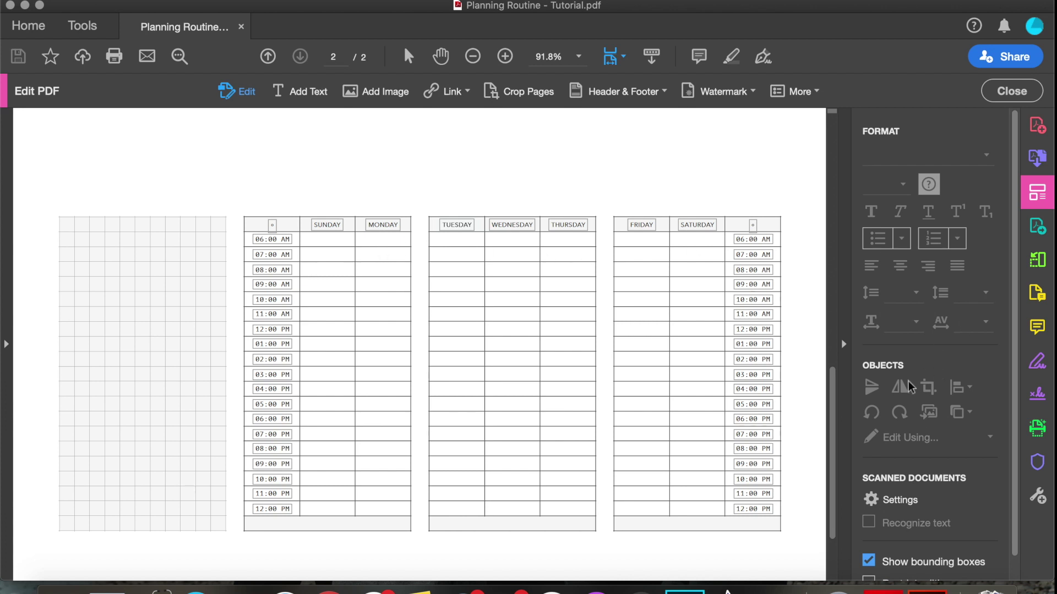
pyautogui.click(299, 92)
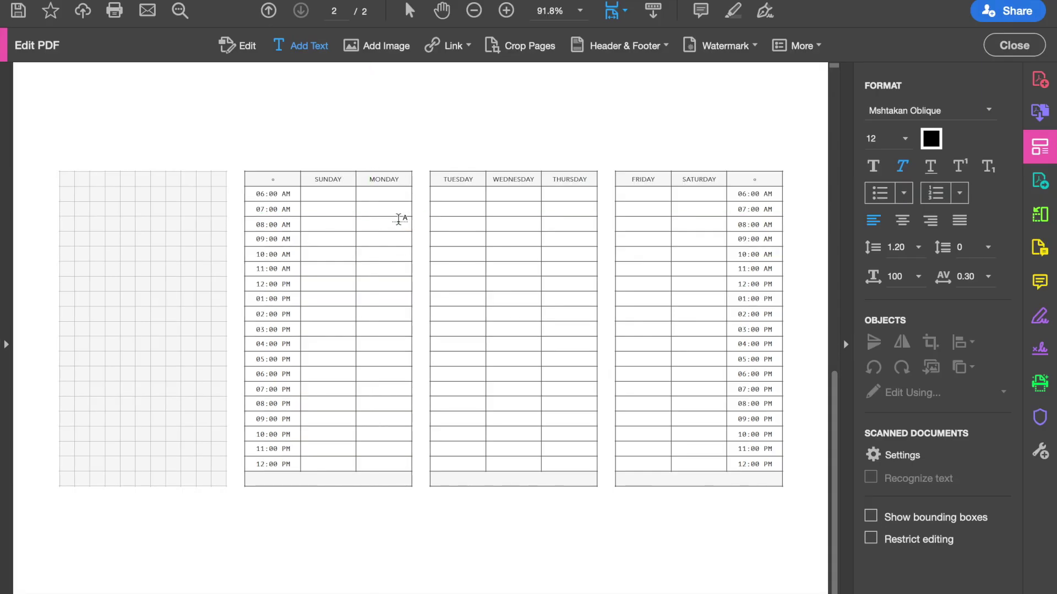
pyautogui.click(364, 211)
pyautogui.write('work')
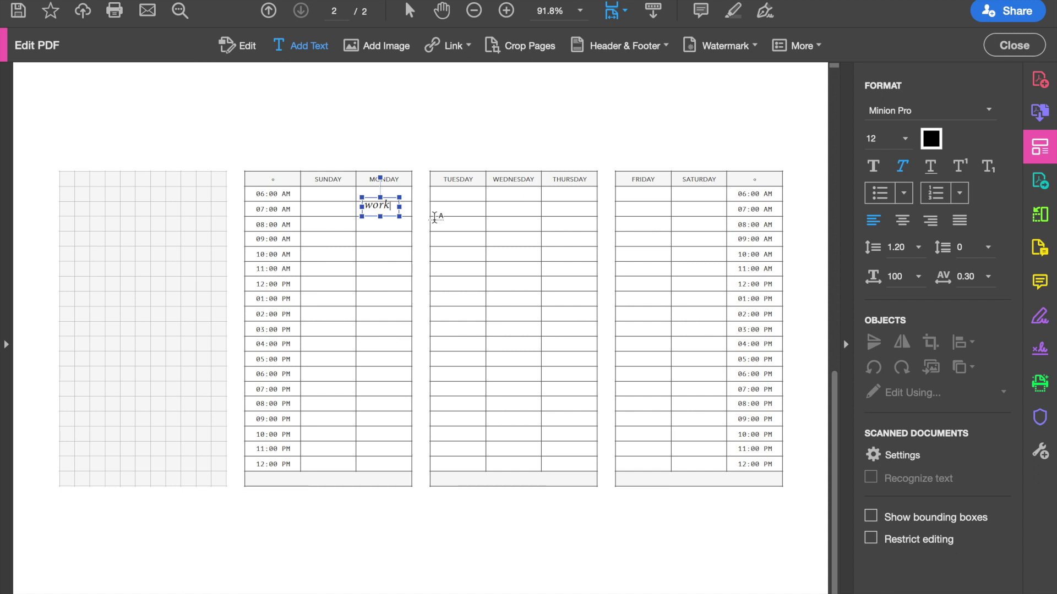
# Set the "work" text to size 10 and move its box slightly toward the middle of the Monday column
pyautogui.doubleClick(376, 205)
pyautogui.click(905, 138)
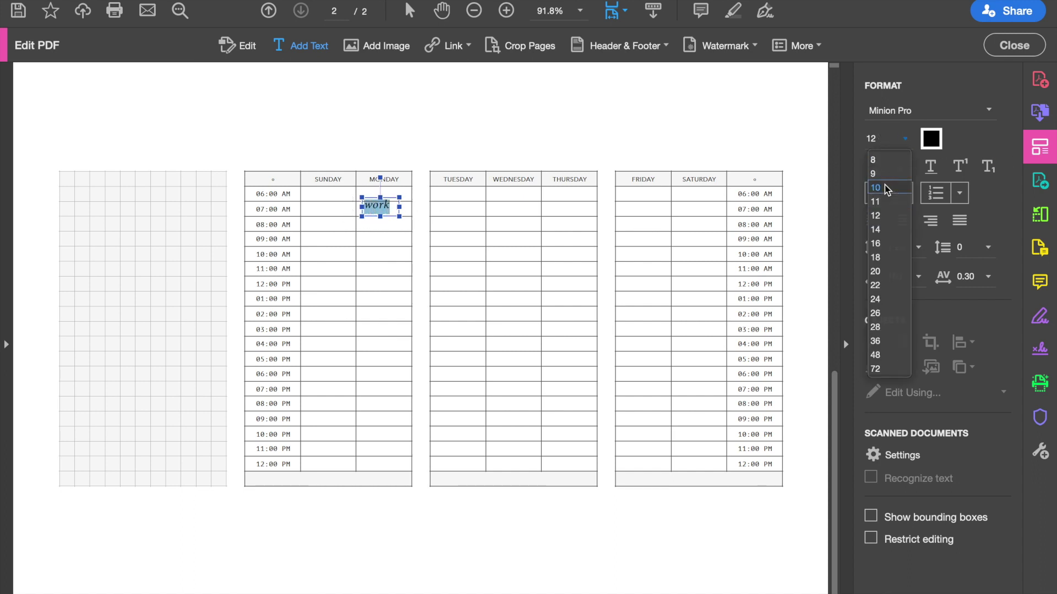
pyautogui.click(881, 215)
pyautogui.click(236, 46)
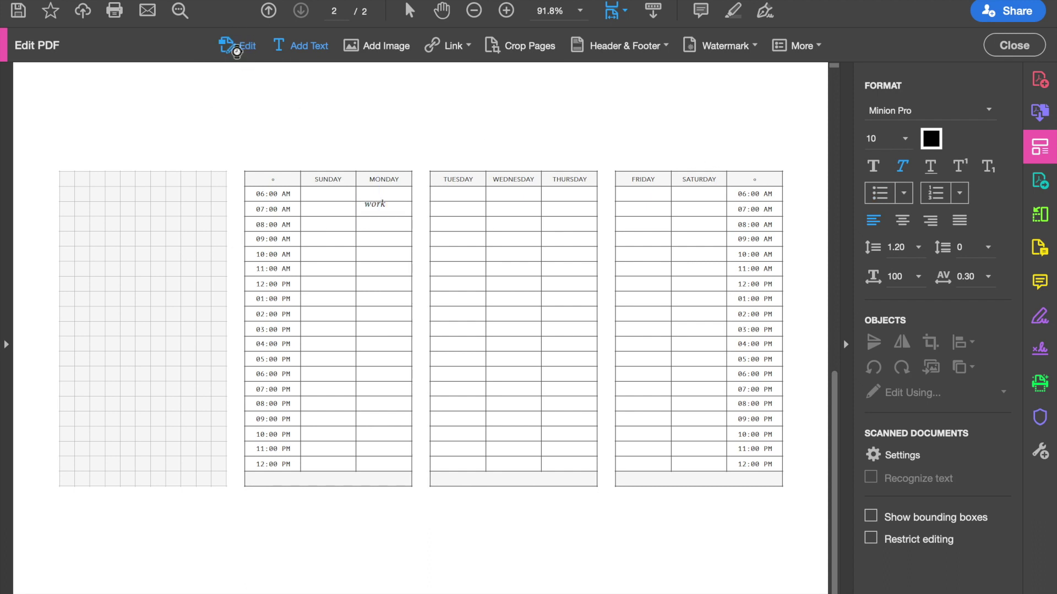
pyautogui.moveTo(387, 202); pyautogui.dragTo(398, 202)
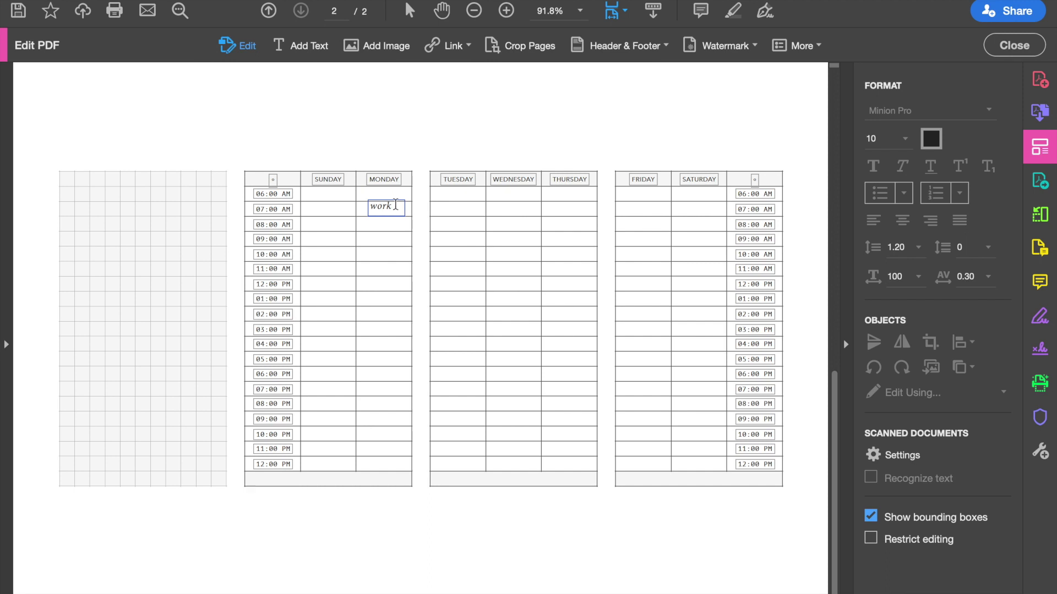
# Center-align the "work" text and lower its box slightly to sit within Monday's 07:00 AM cell
pyautogui.click(305, 45)
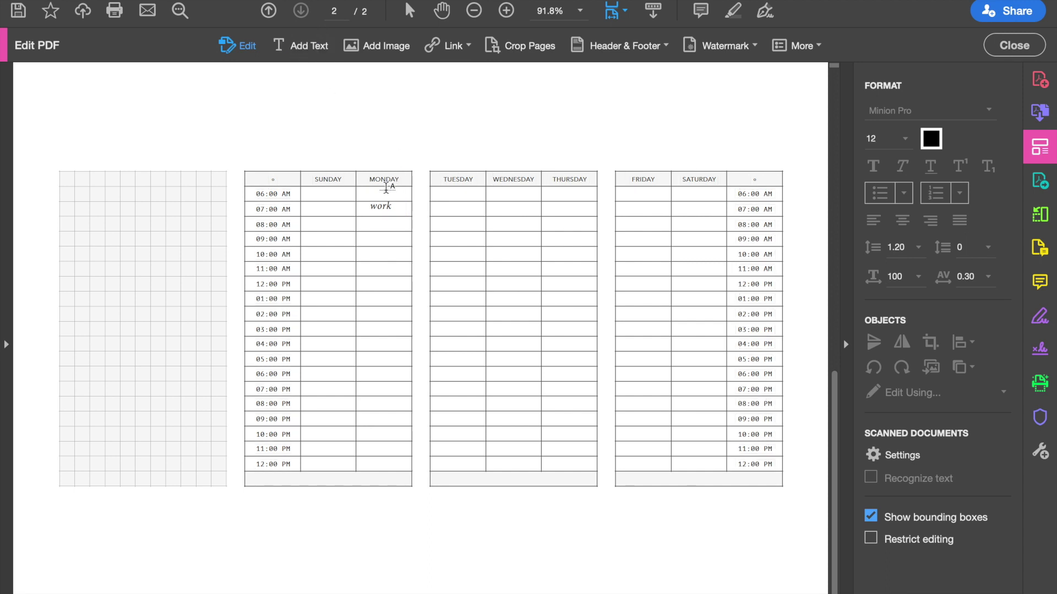
pyautogui.click(383, 211)
pyautogui.hotkey('ctrl', 'a')
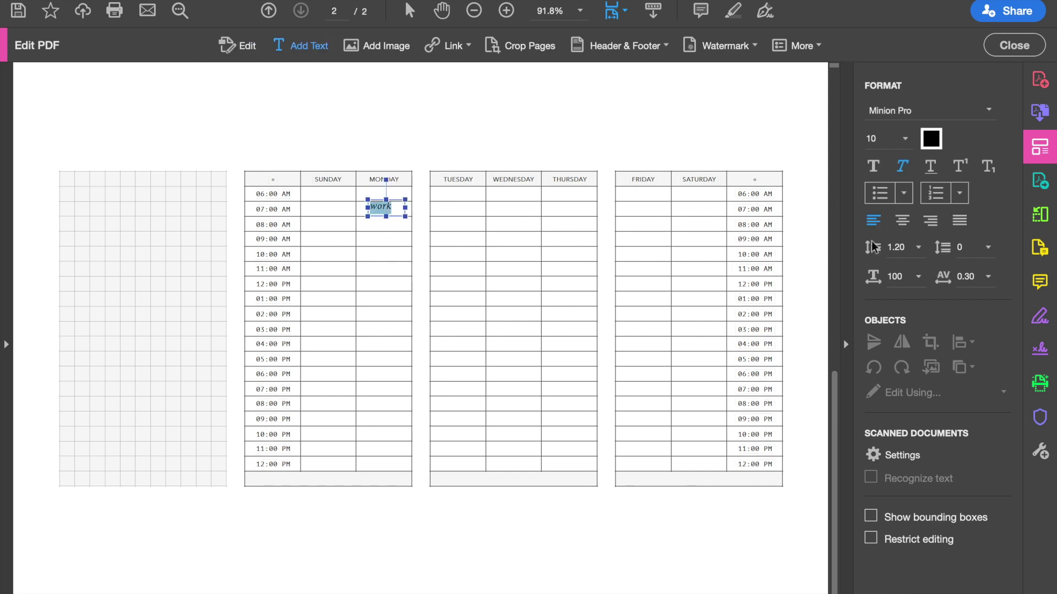
pyautogui.click(904, 221)
pyautogui.click(248, 44)
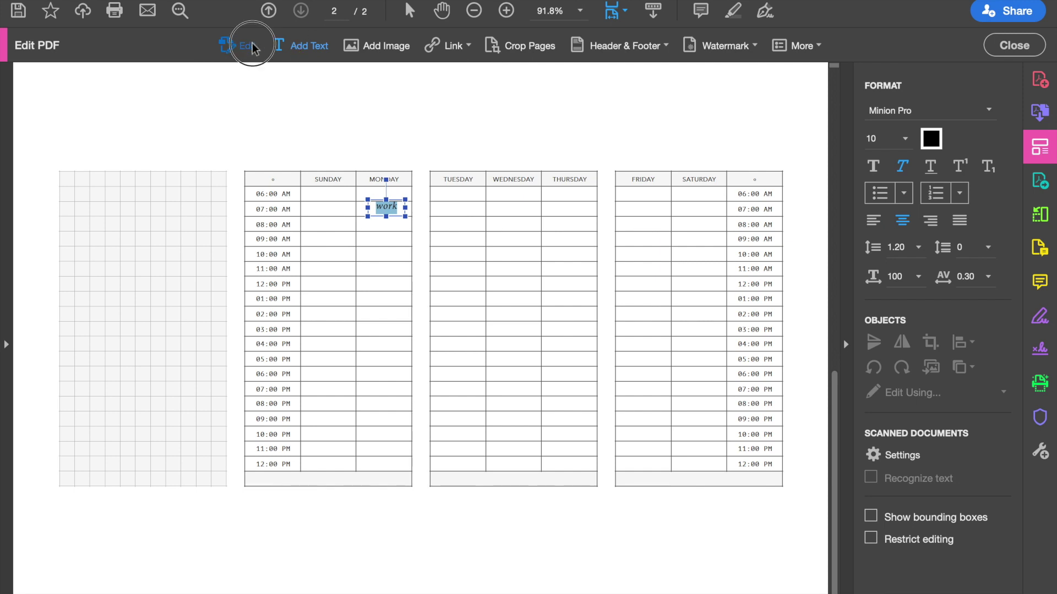
pyautogui.moveTo(398, 198); pyautogui.dragTo(397, 202)
pyautogui.click(499, 155)
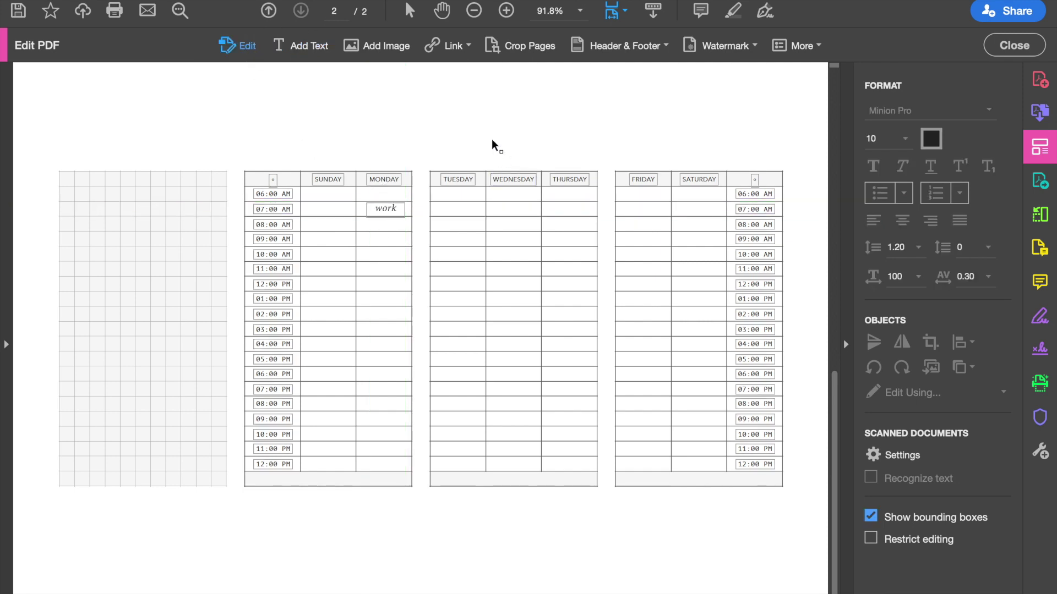
# Delete the empty object above the Tuesday–Thursday block and move the "work" text down to Monday's 08:00 AM row
pyautogui.click(495, 146)
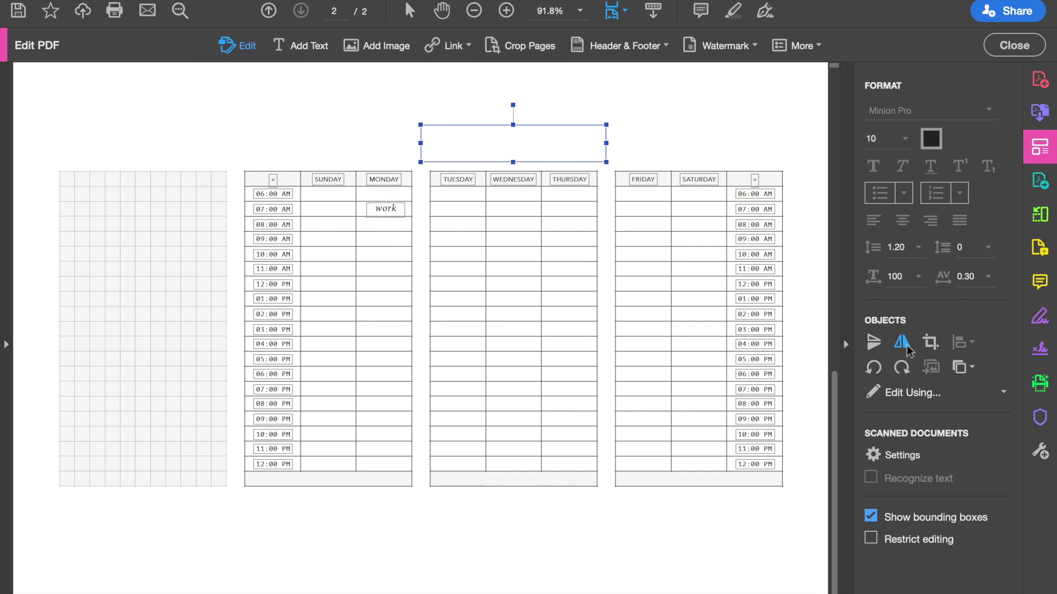
pyautogui.press('Delete')
pyautogui.moveTo(398, 202); pyautogui.dragTo(397, 217)
# Try to rotate the "work" text counterclockwise with the Rotate Counterclockwise command
pyautogui.rightClick(399, 222)
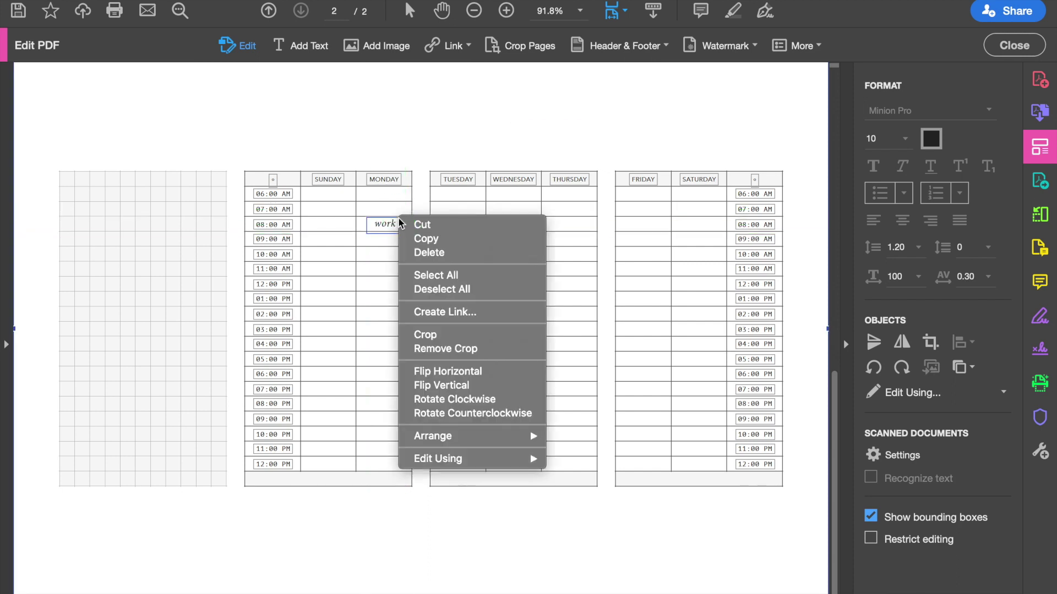
pyautogui.click(477, 413)
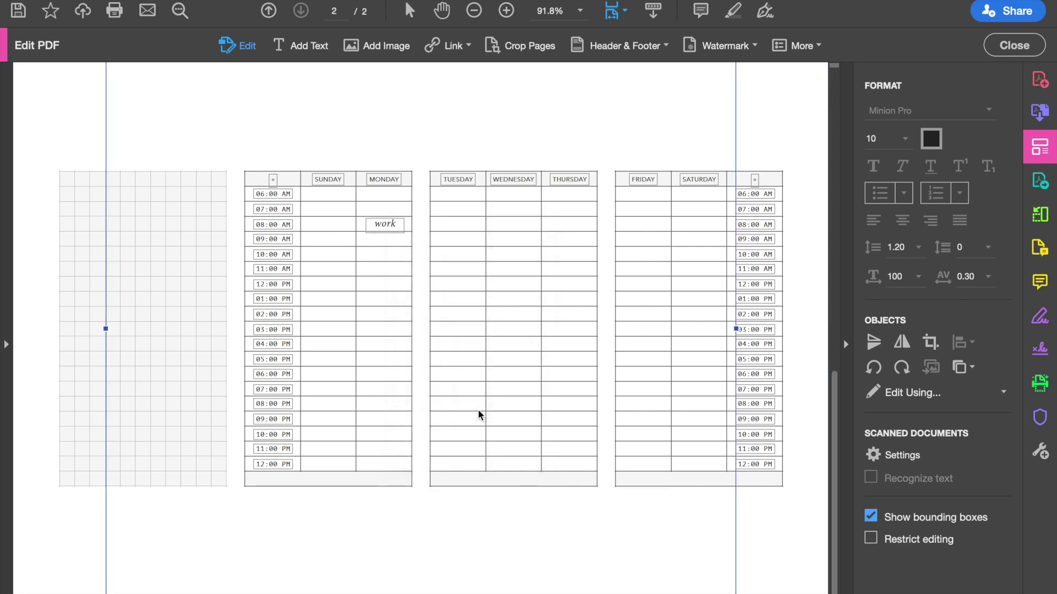
pyautogui.click(410, 240)
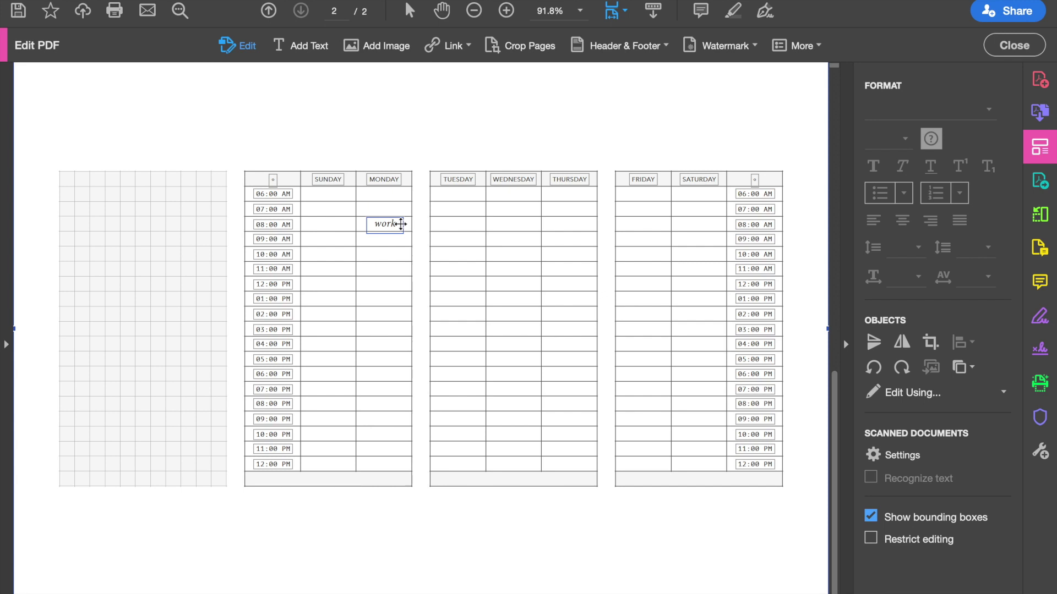
# Rotate the "work" text box a quarter turn counterclockwise so it reads vertically, and nudge it down slightly in Monday's column
pyautogui.click(401, 224)
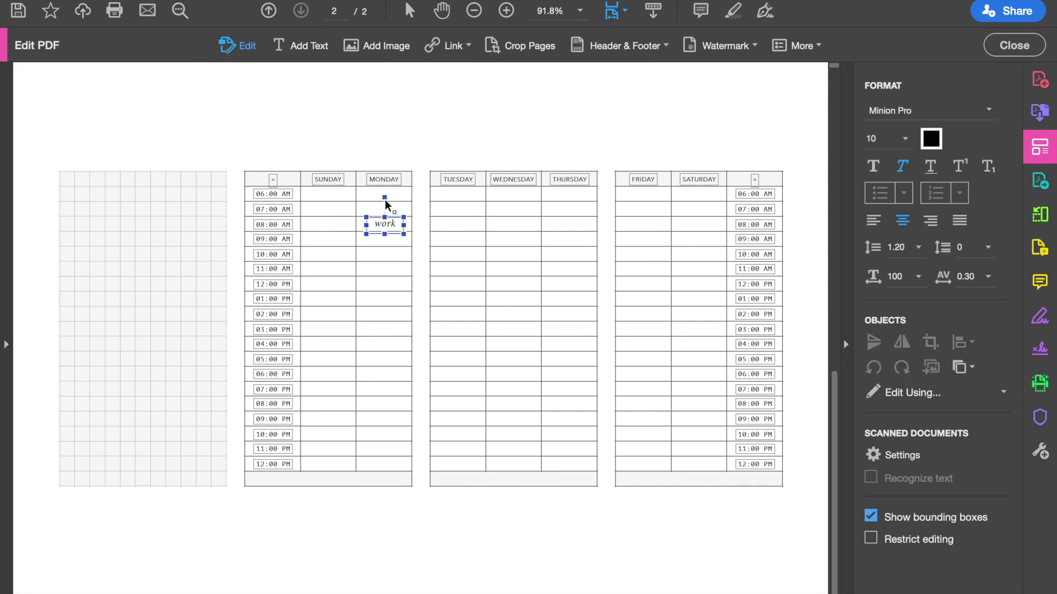
pyautogui.moveTo(383, 210); pyautogui.dragTo(370, 230)
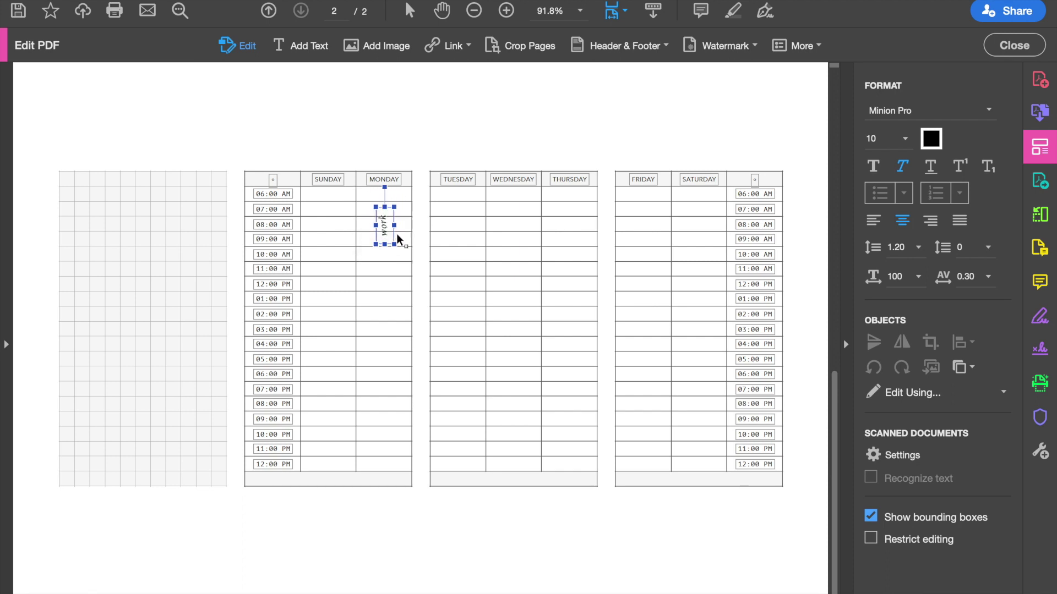
pyautogui.moveTo(369, 226); pyautogui.dragTo(389, 316)
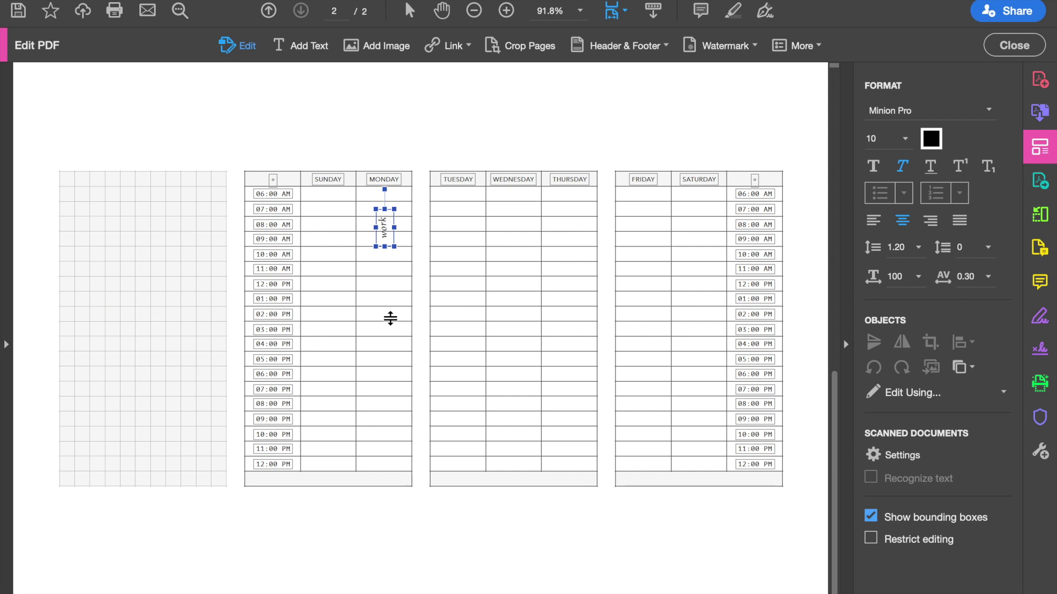
# Set the vertical "work" text to size 18, lengthen its box to fit one line, and center it around Monday's 01:00 PM row
pyautogui.click(384, 232)
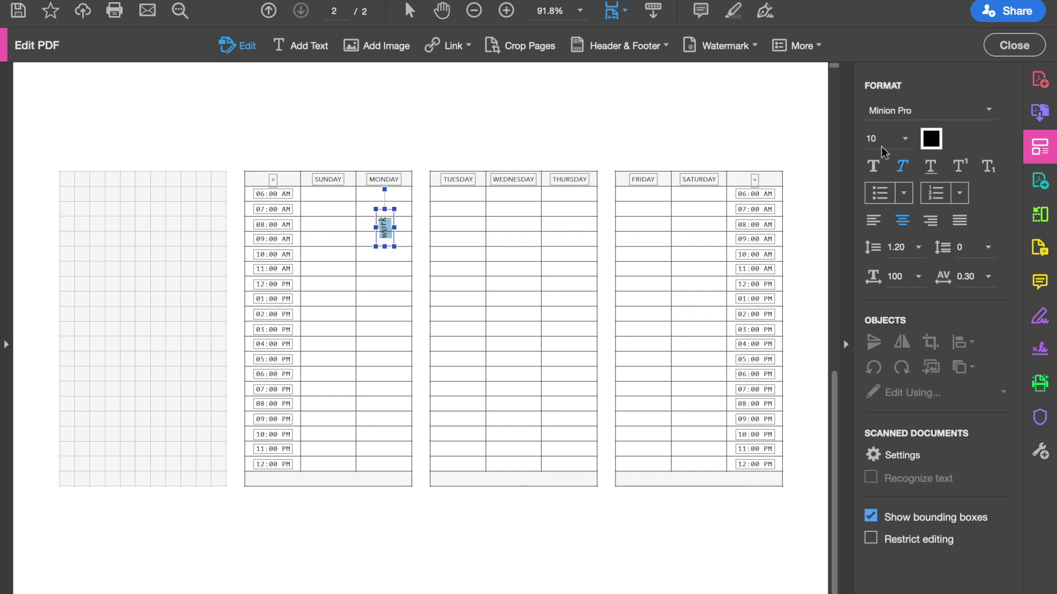
pyautogui.click(905, 139)
pyautogui.click(877, 257)
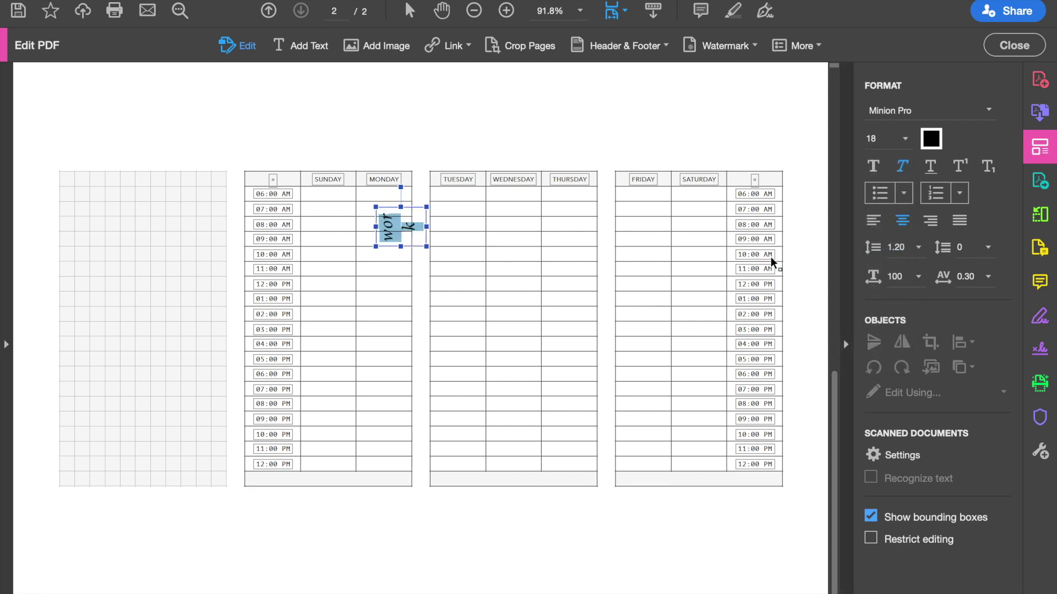
pyautogui.moveTo(400, 207); pyautogui.dragTo(402, 125)
pyautogui.moveTo(388, 229); pyautogui.dragTo(390, 232)
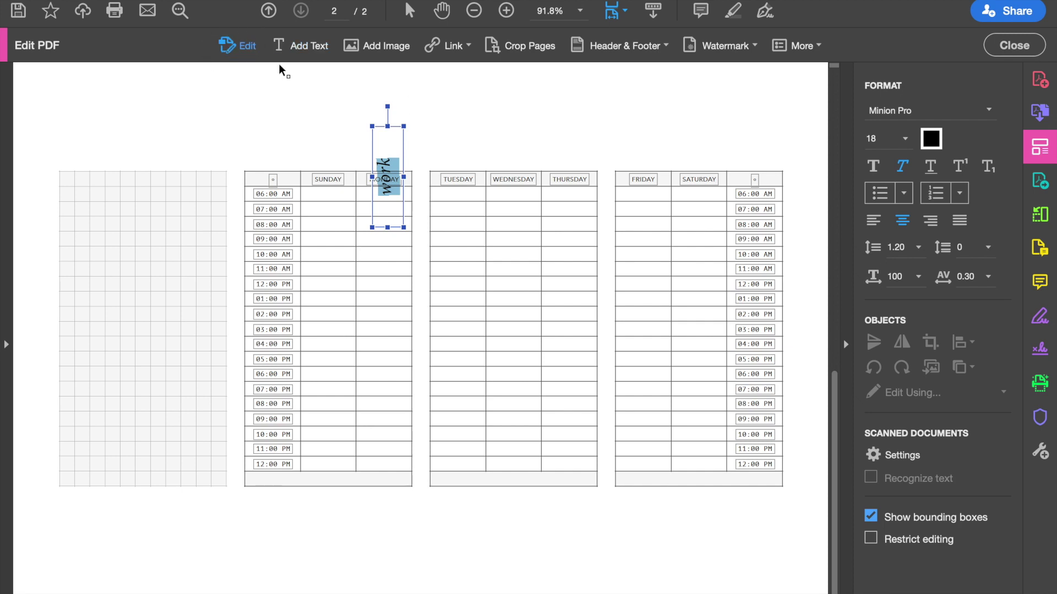
pyautogui.moveTo(373, 156); pyautogui.dragTo(367, 278)
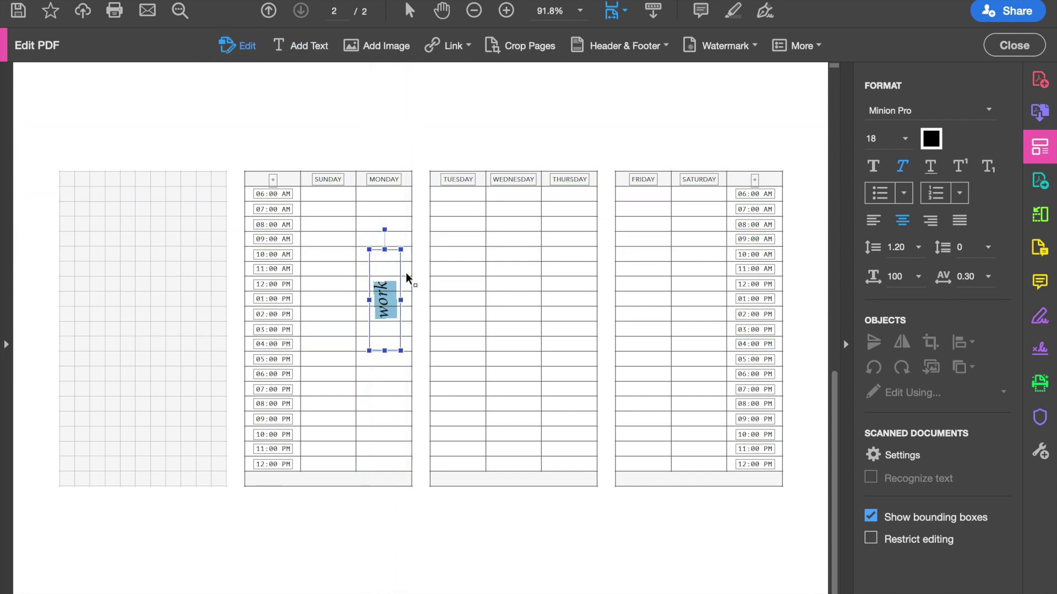
pyautogui.click(480, 126)
pyautogui.click(393, 293)
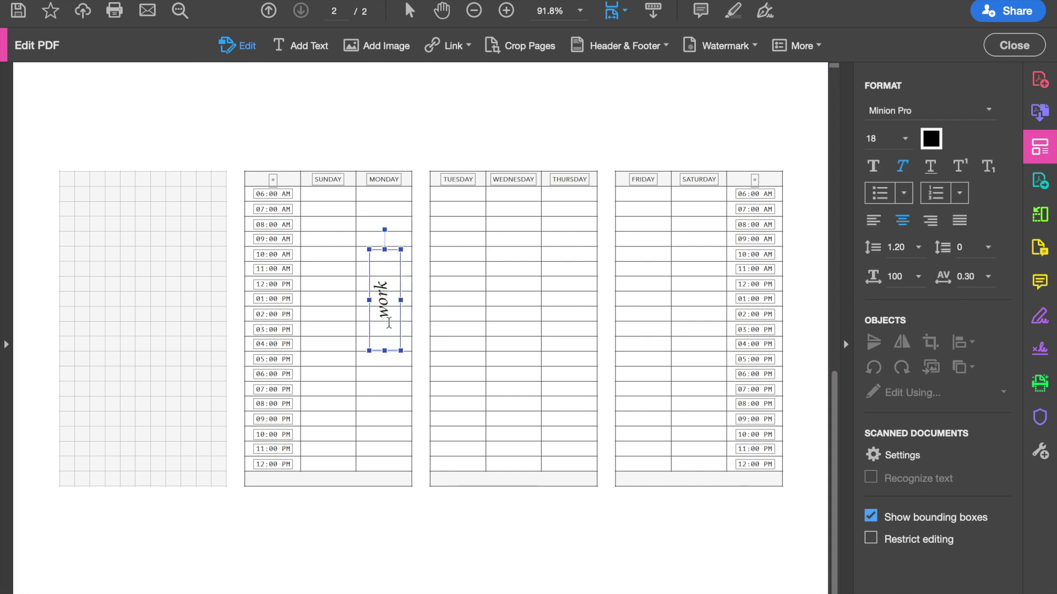
pyautogui.click(931, 139)
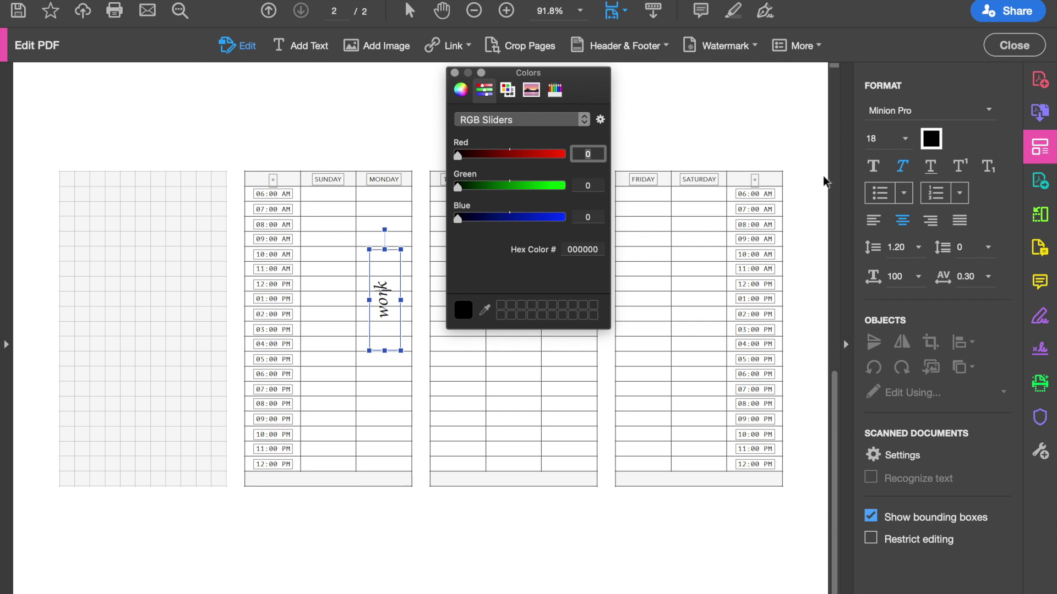
pyautogui.click(454, 73)
# Highlight the vertical "work" text in yellow with the Highlight tool and leave PDF editing
pyautogui.click(378, 288)
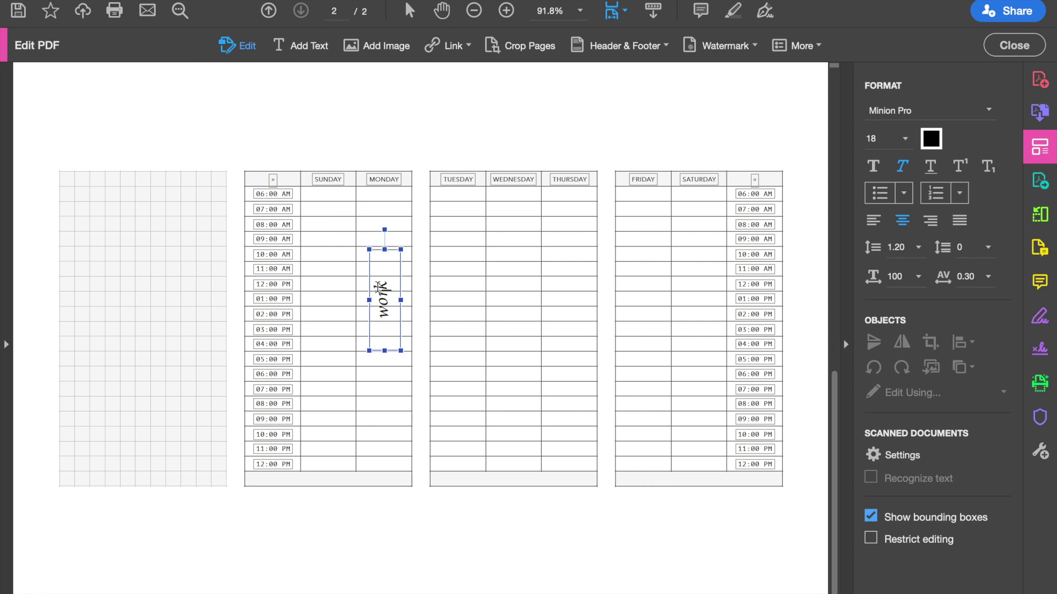
pyautogui.moveTo(378, 285); pyautogui.dragTo(382, 324)
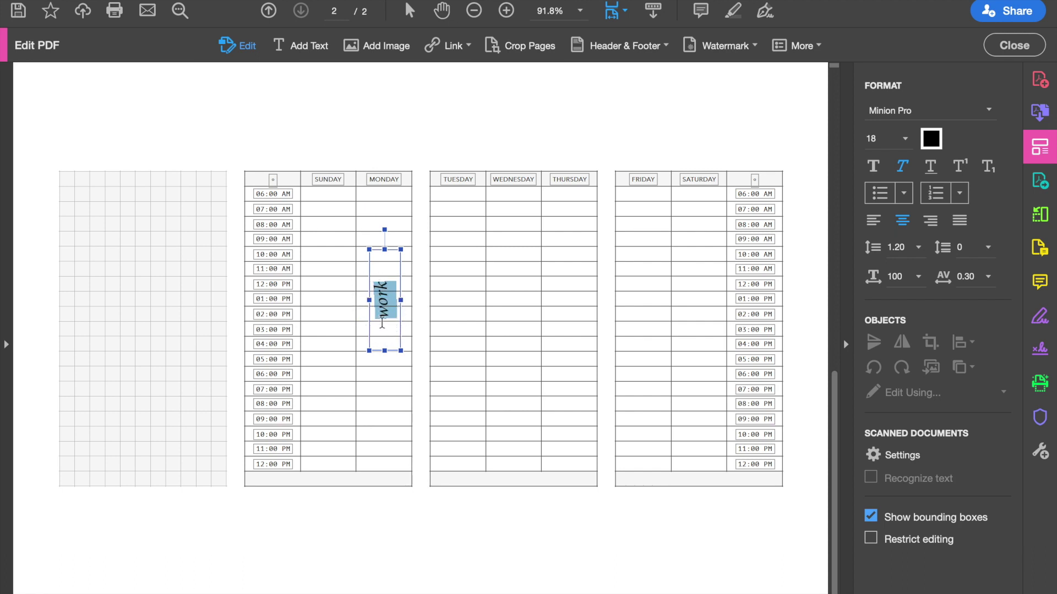
pyautogui.click(733, 10)
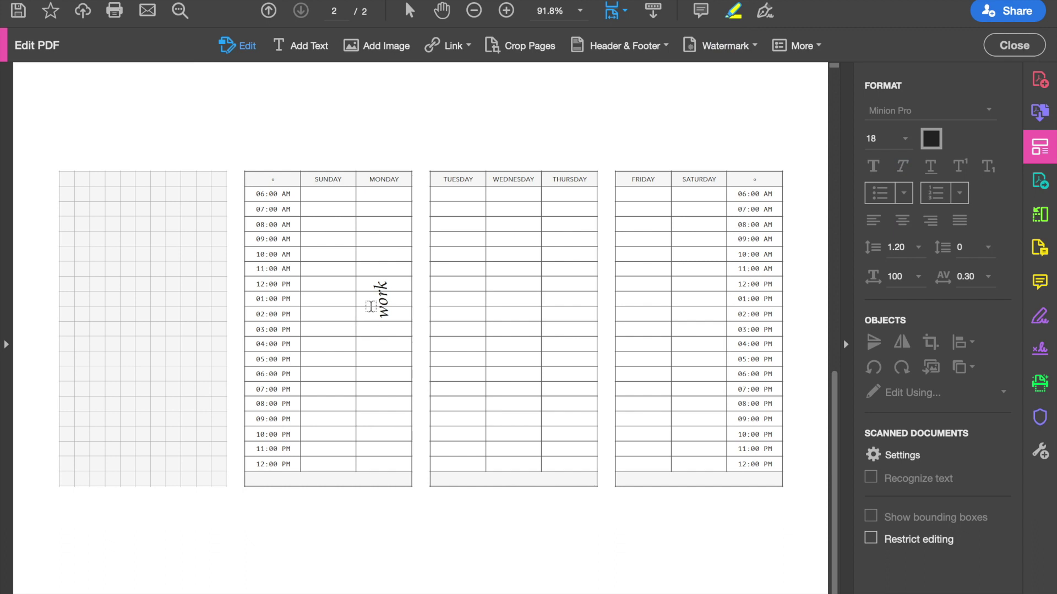
pyautogui.moveTo(383, 280); pyautogui.dragTo(385, 325)
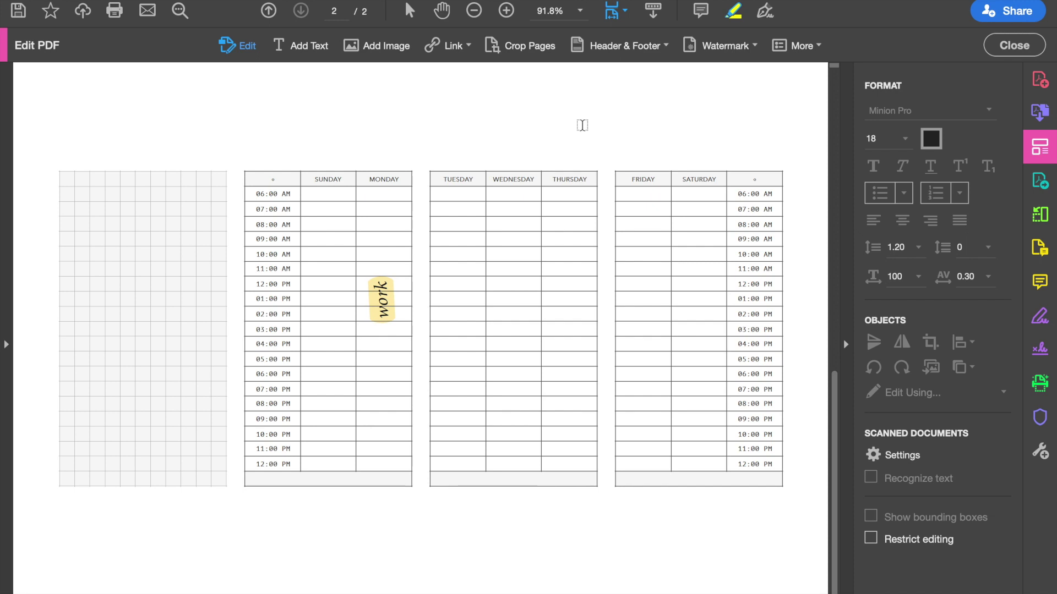
pyautogui.click(1013, 47)
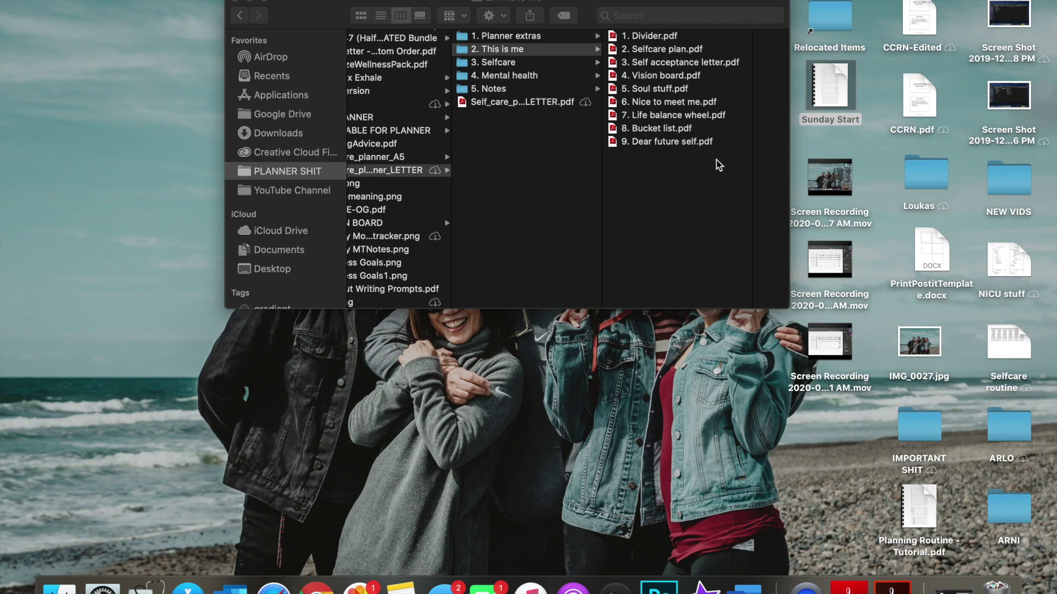
# Open all nine PDFs of the "2. This is me" folder, from "1. Divider.pdf" to "9. Dear future self.pdf", in Adobe Acrobat
pyautogui.click(664, 38)
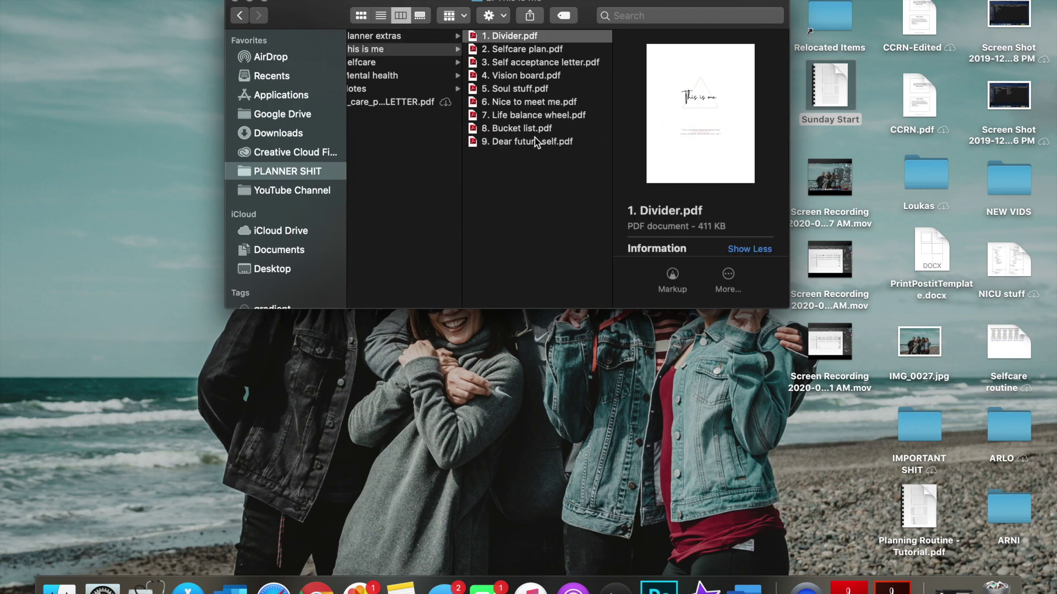
pyautogui.keyDown('shift'); pyautogui.click(534, 141); pyautogui.keyUp('shift')
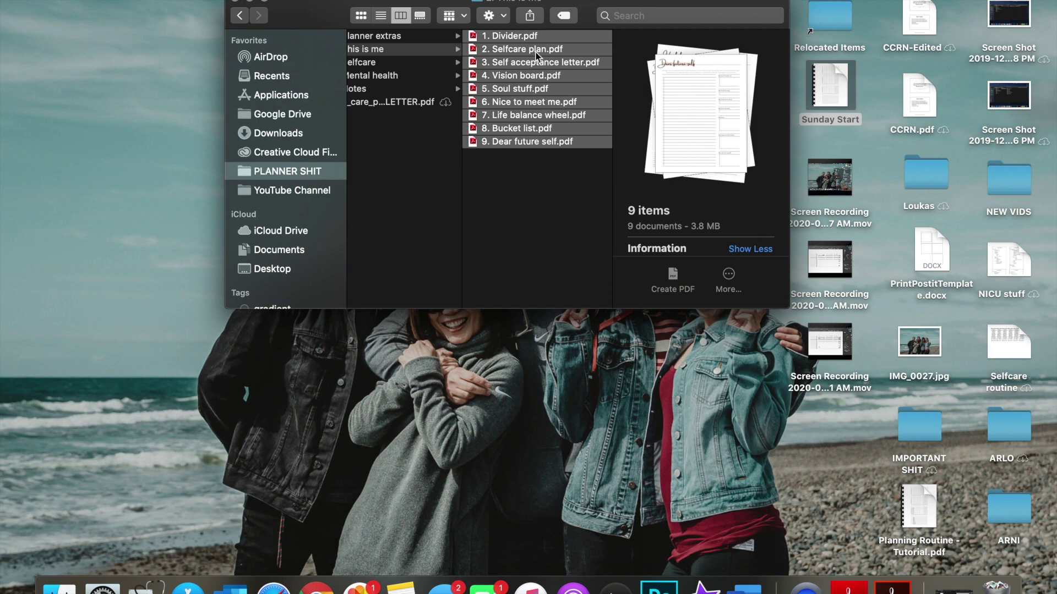
pyautogui.rightClick(528, 123)
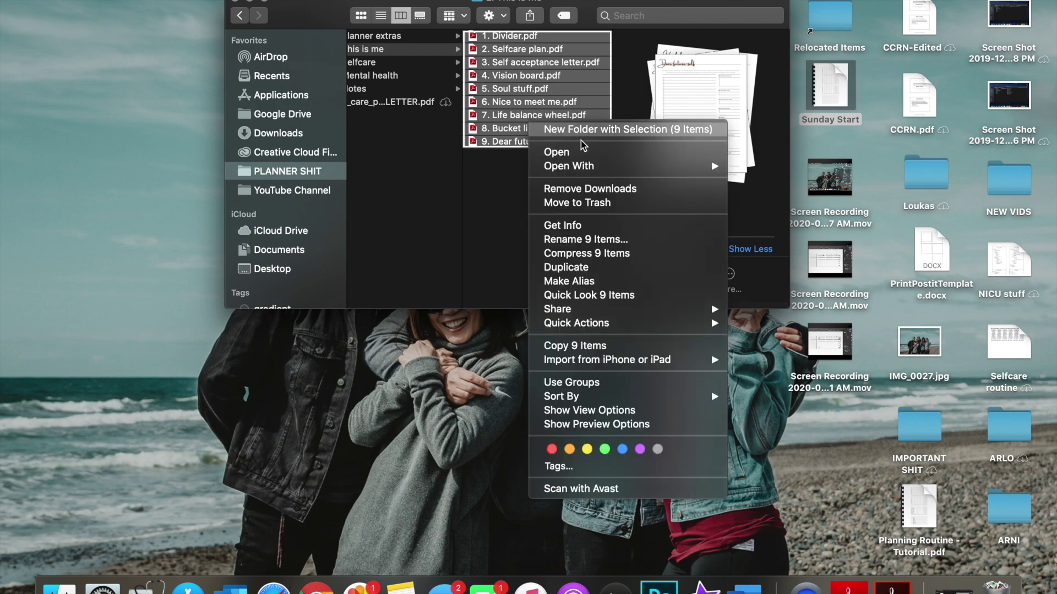
pyautogui.moveTo(644, 165)
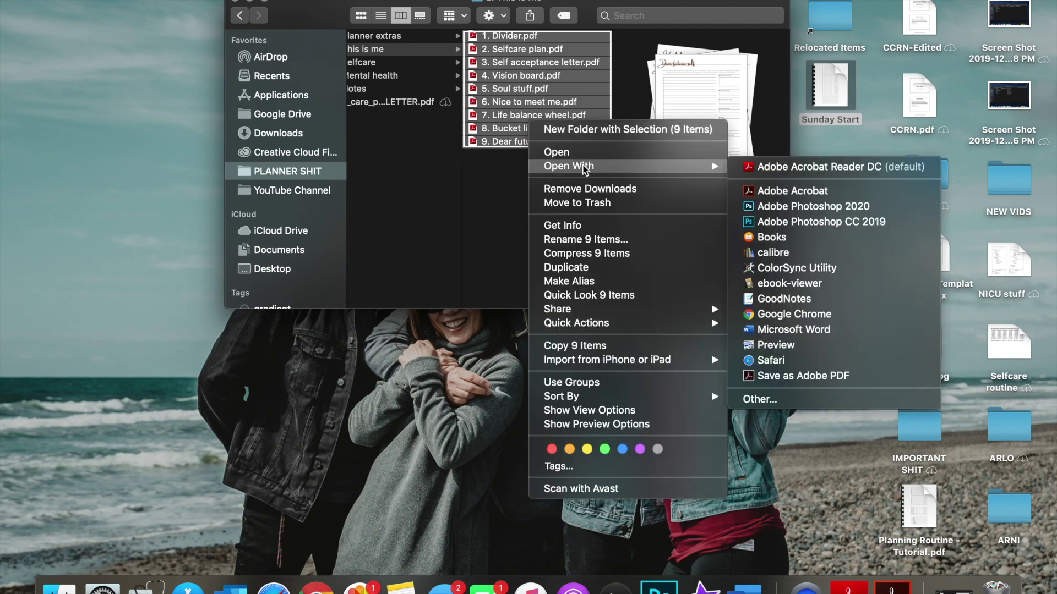
pyautogui.click(863, 194)
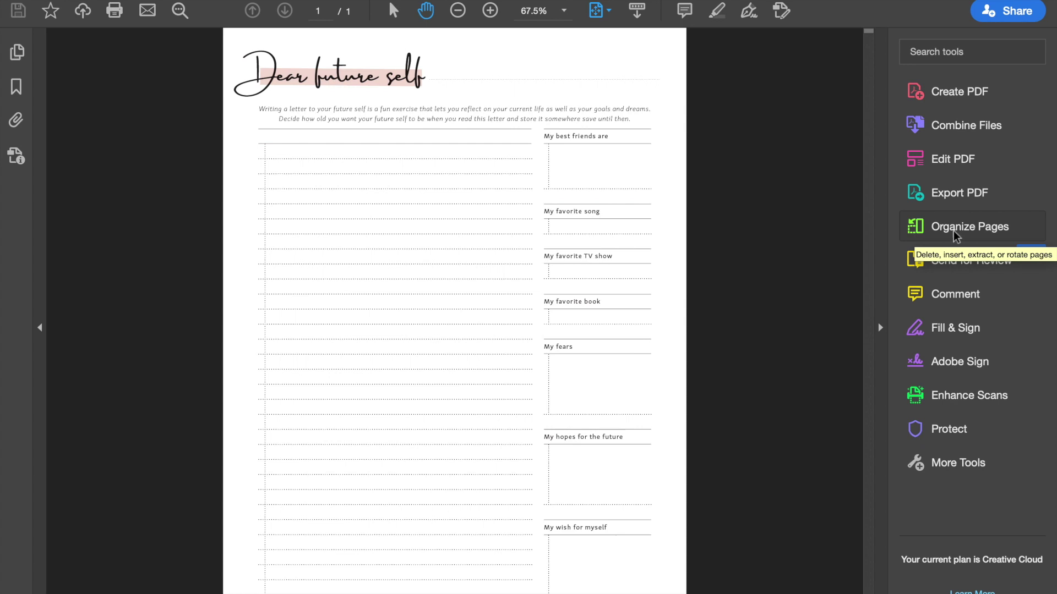
# Start Combine Files and add the nine open "This is me" PDFs, leaving out the Planning Routine file
pyautogui.click(963, 130)
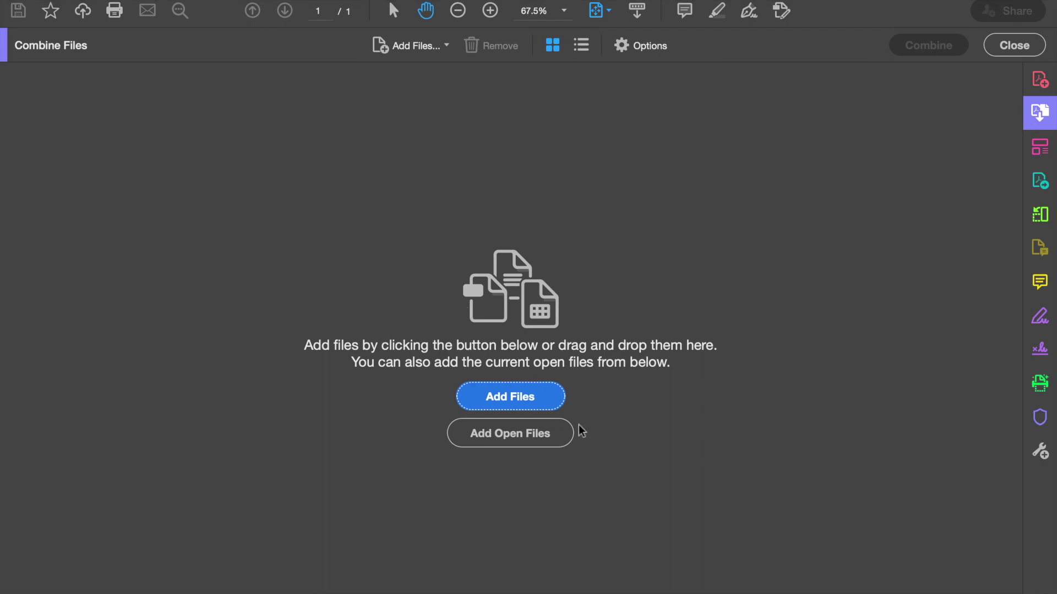
pyautogui.click(506, 434)
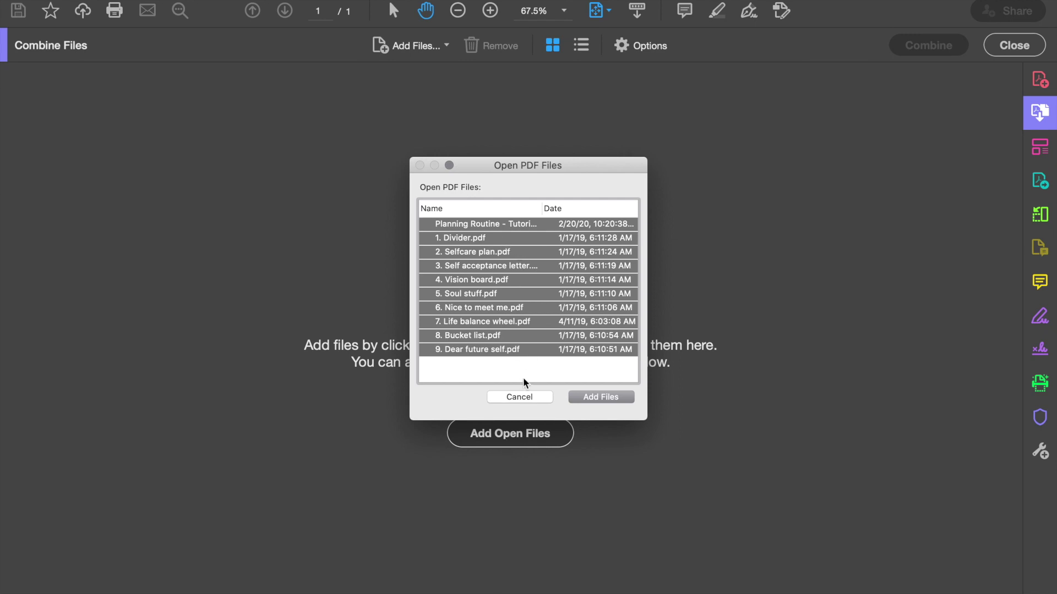
pyautogui.click(518, 399)
pyautogui.click(513, 440)
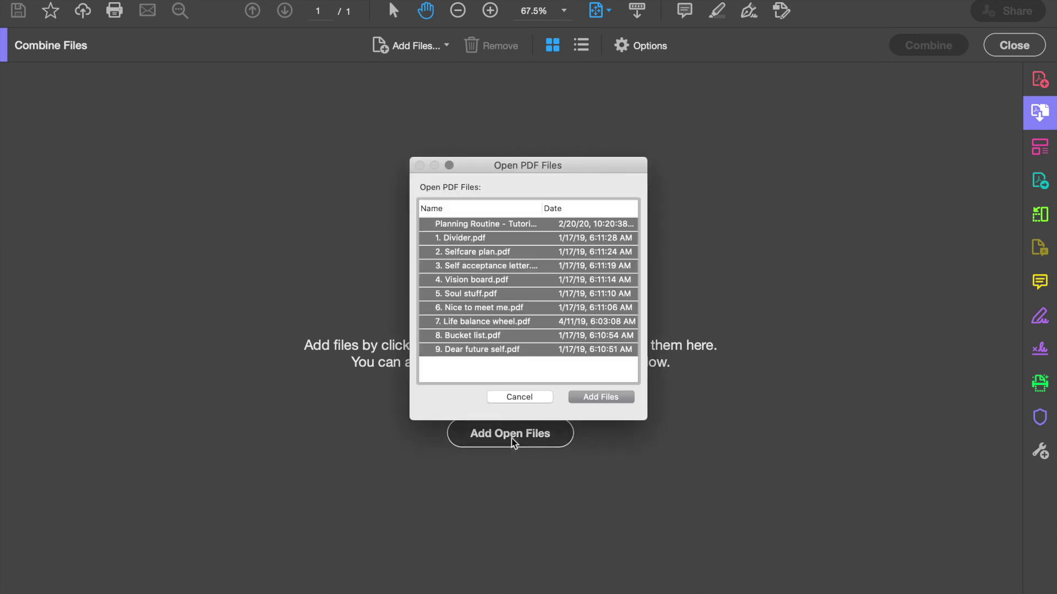
pyautogui.click(517, 229)
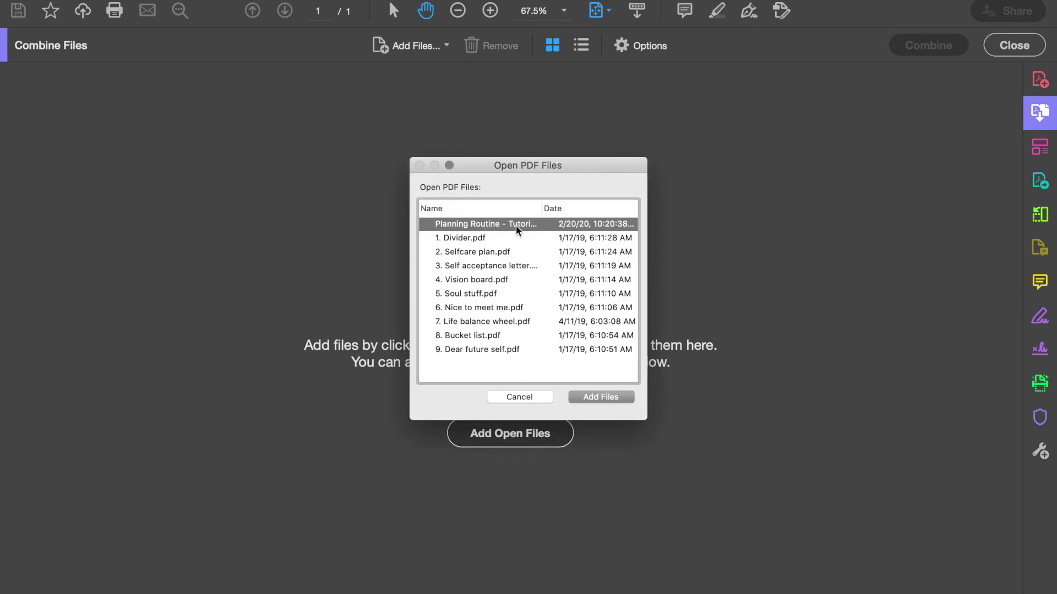
pyautogui.click(509, 238)
pyautogui.keyDown('shift'); pyautogui.click(514, 352); pyautogui.keyUp('shift')
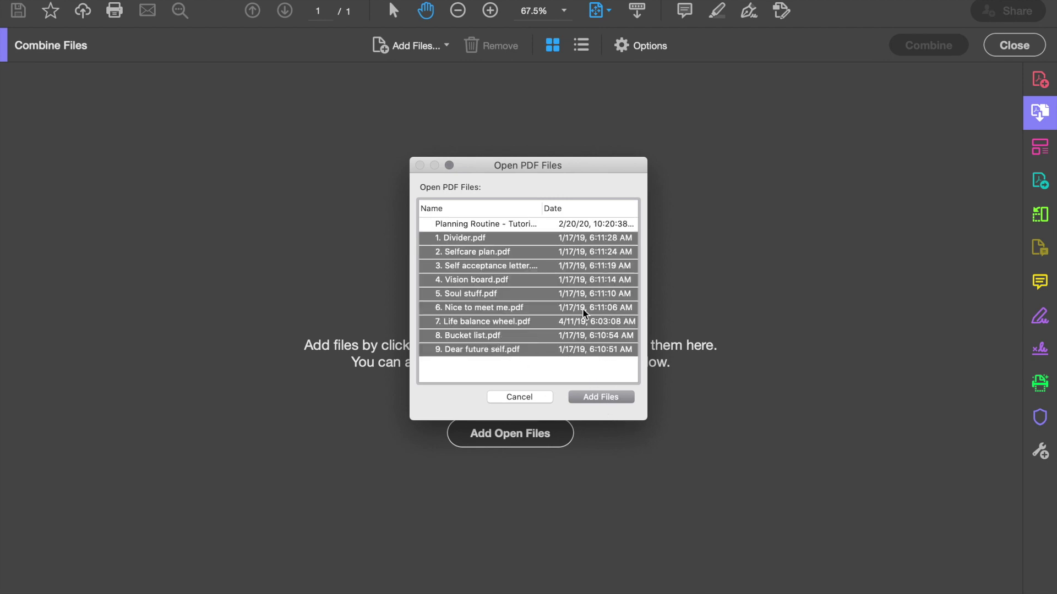
pyautogui.click(599, 397)
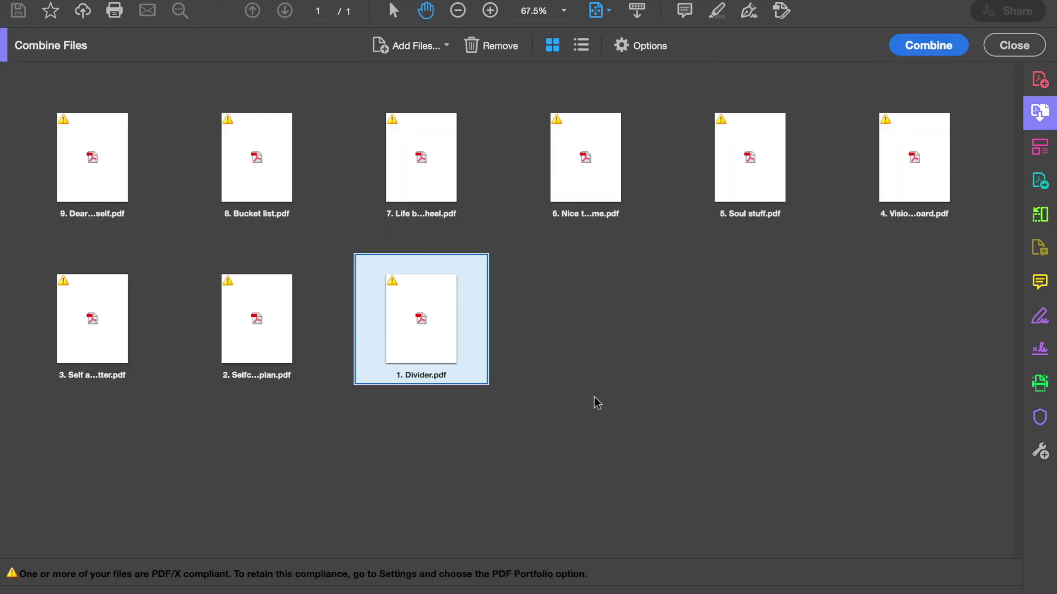
pyautogui.click(532, 308)
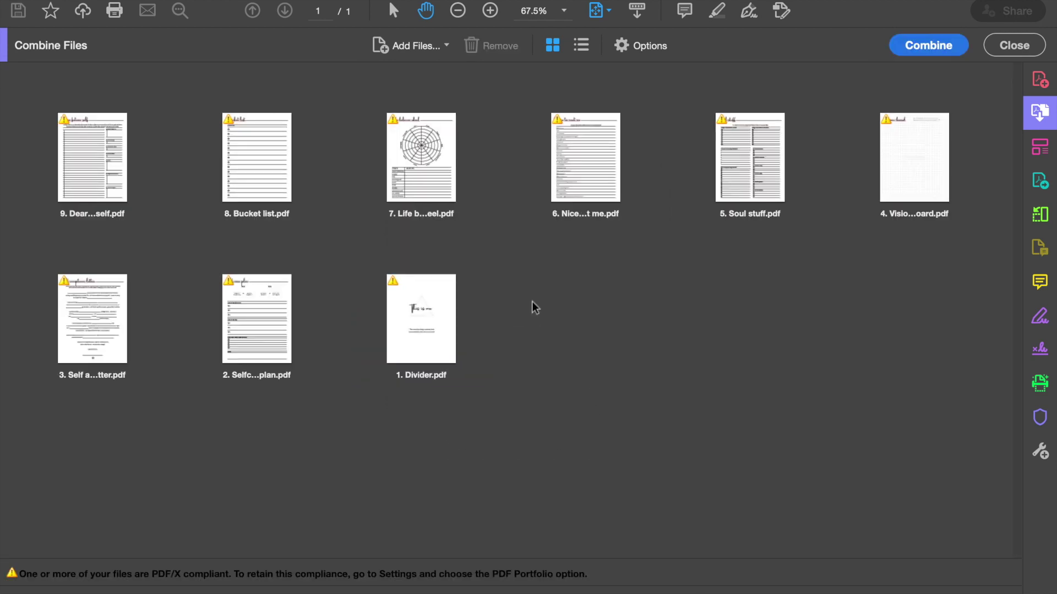
pyautogui.click(437, 182)
pyautogui.moveTo(598, 197)
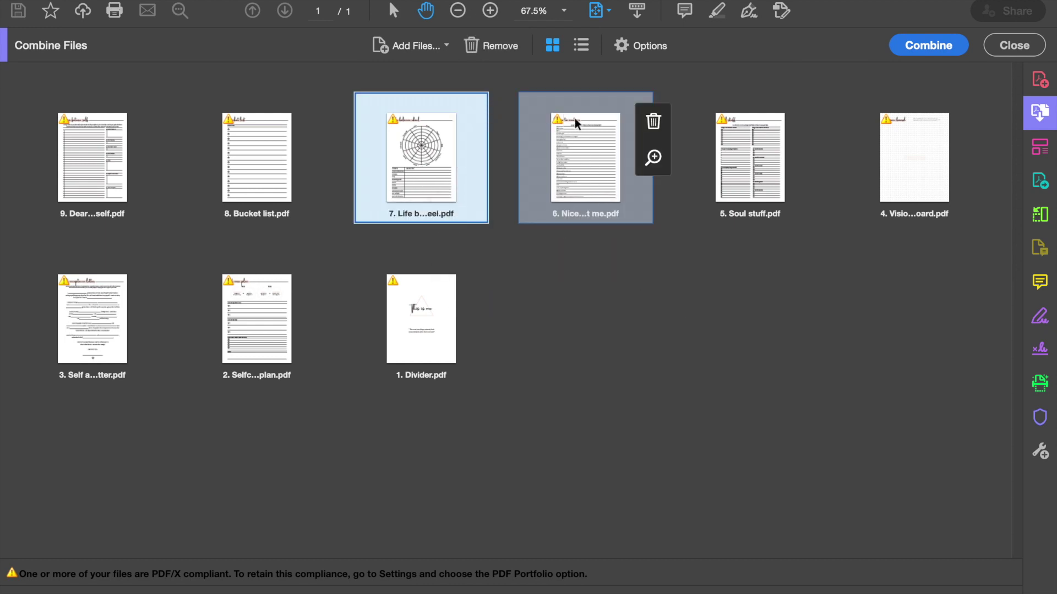
pyautogui.moveTo(578, 125)
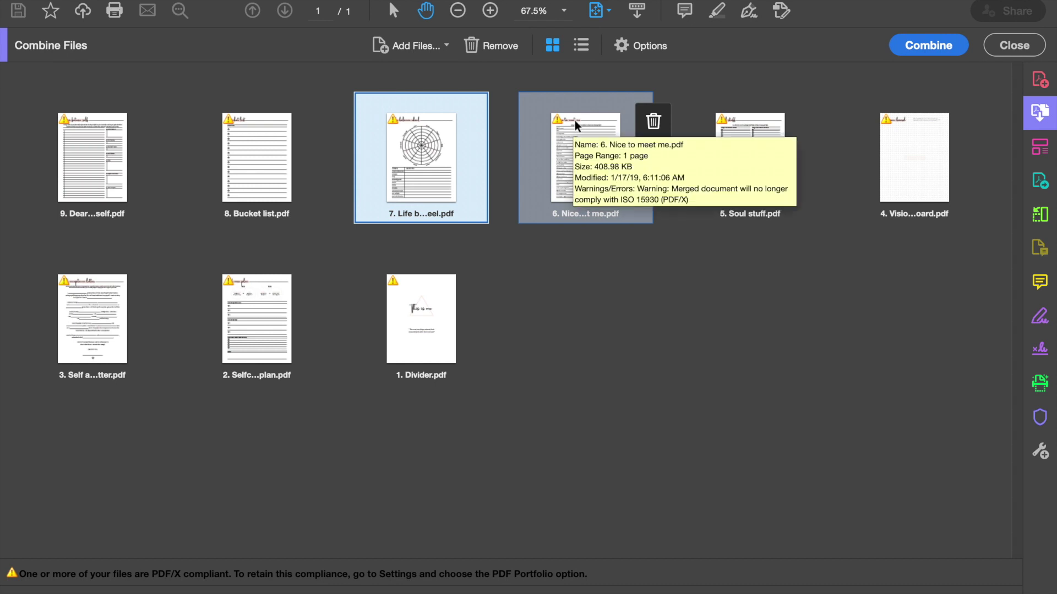
pyautogui.click(577, 161)
pyautogui.moveTo(578, 161); pyautogui.dragTo(538, 160)
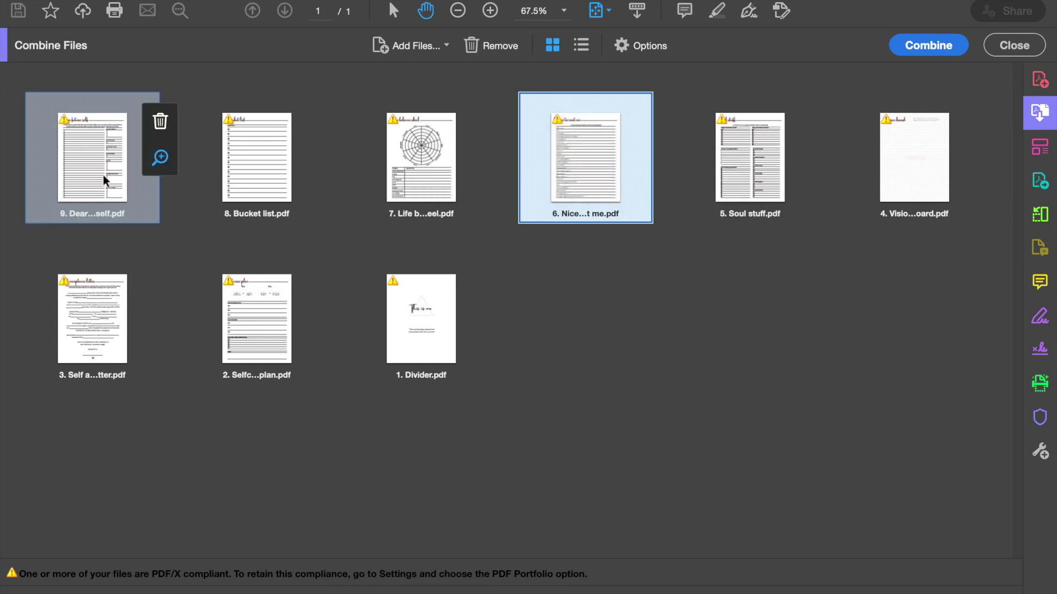
# Reorder the files: Divider first, Nice to meet me second, Selfcare plan after Dear future self, and Vision board last
pyautogui.moveTo(405, 345); pyautogui.dragTo(69, 176)
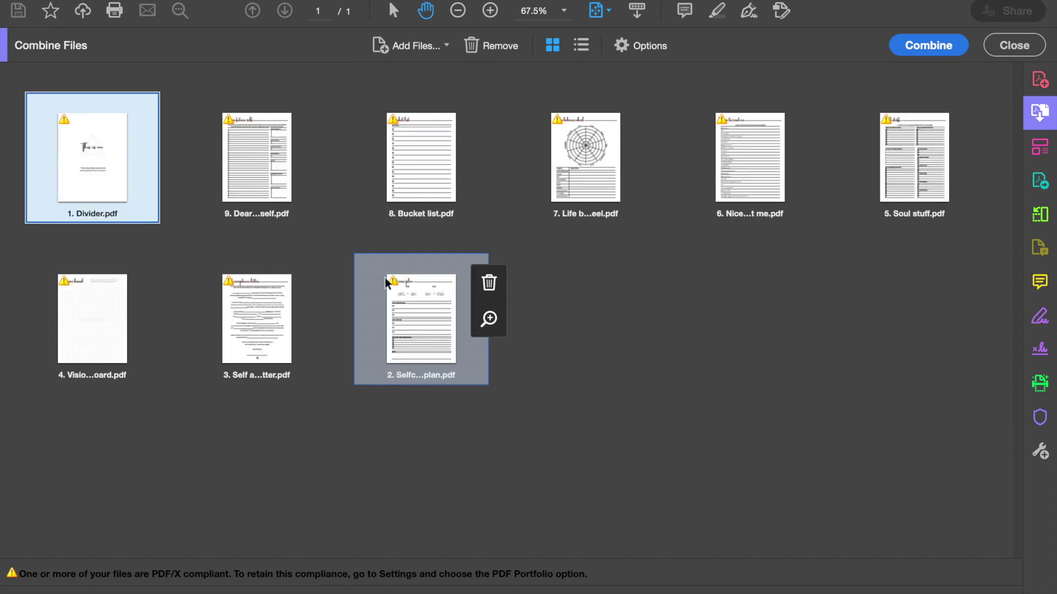
pyautogui.click(418, 343)
pyautogui.moveTo(357, 302); pyautogui.dragTo(253, 160)
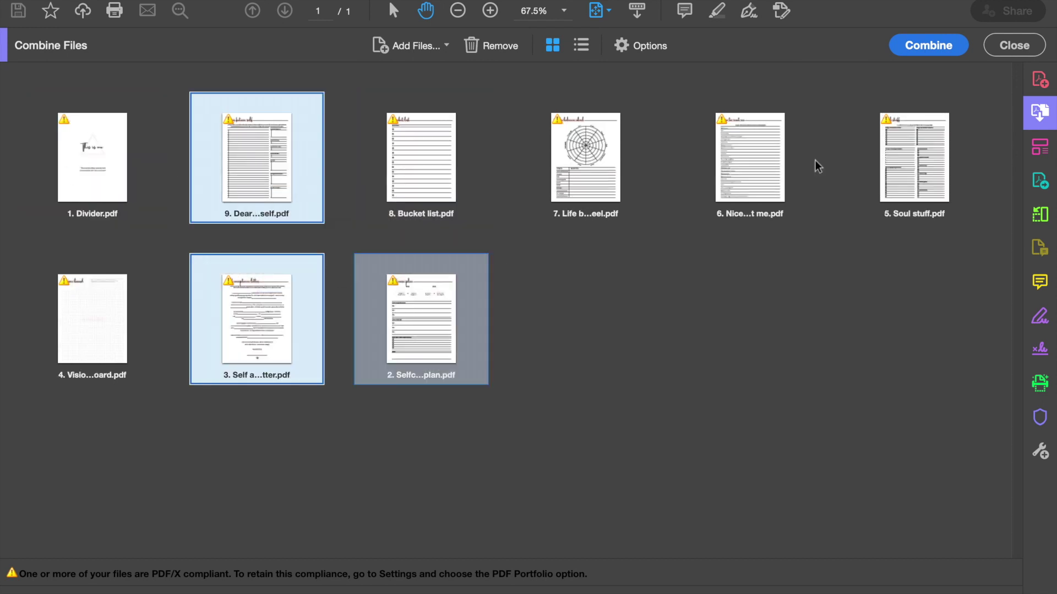
pyautogui.moveTo(774, 150); pyautogui.dragTo(204, 159)
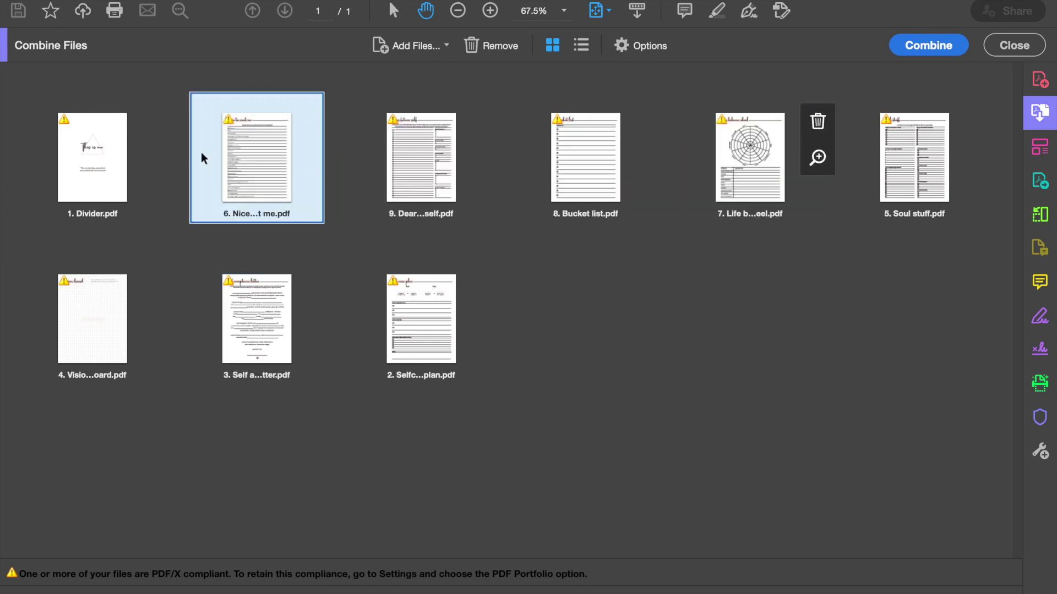
pyautogui.moveTo(424, 352); pyautogui.dragTo(533, 143)
pyautogui.moveTo(253, 319); pyautogui.dragTo(486, 341)
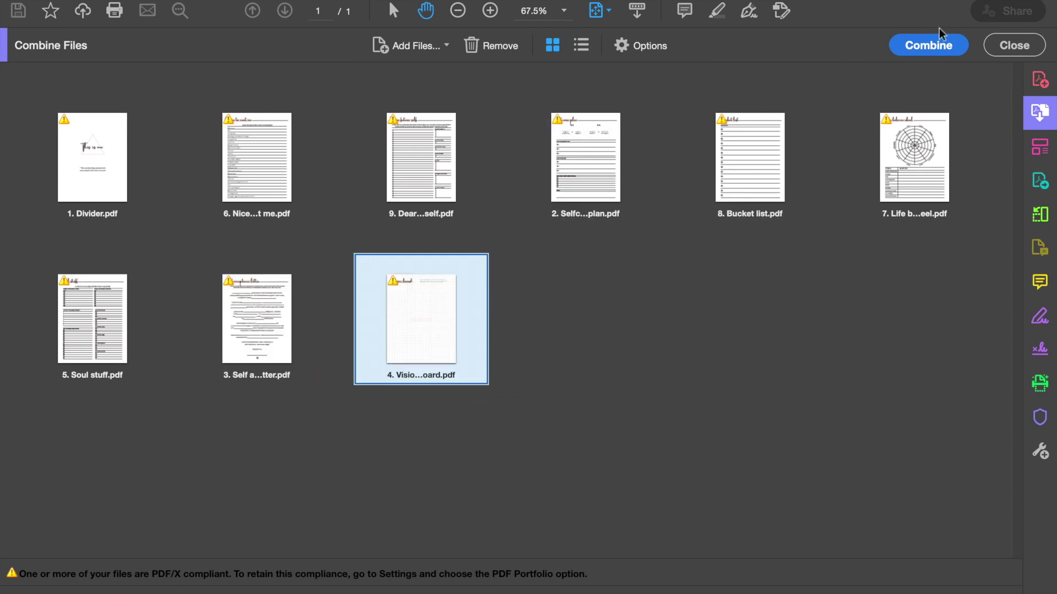
# Combine the nine arranged files into a single PDF and look through its pages
pyautogui.click(909, 47)
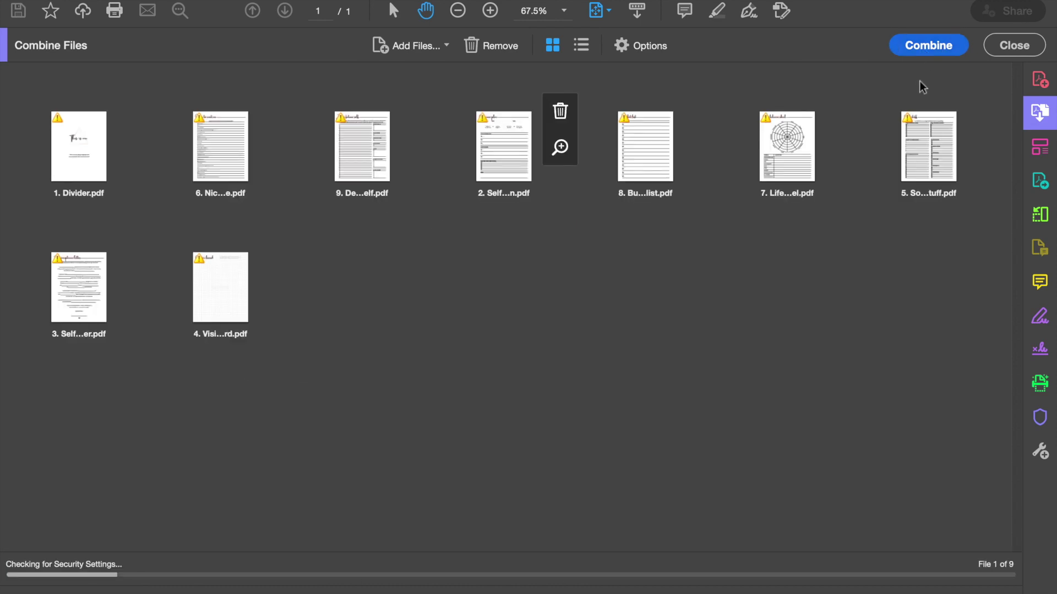
pyautogui.scroll(-5, 691, 356)
pyautogui.scroll(-15, 692, 356)
pyautogui.scroll(-3, 691, 342)
pyautogui.scroll(-5, 692, 342)
pyautogui.scroll(-20, 691, 342)
pyautogui.scroll(-12, 692, 343)
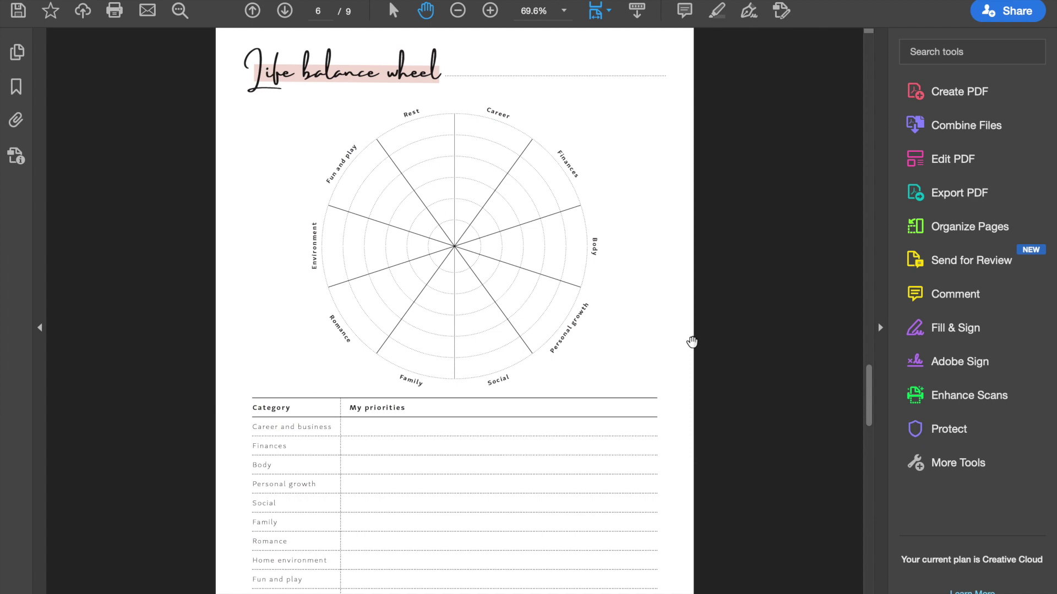
# Examine the page order of the combined nine-page PDF, through to the Vision board and back to the "This is me" divider
pyautogui.scroll(-20, 692, 342)
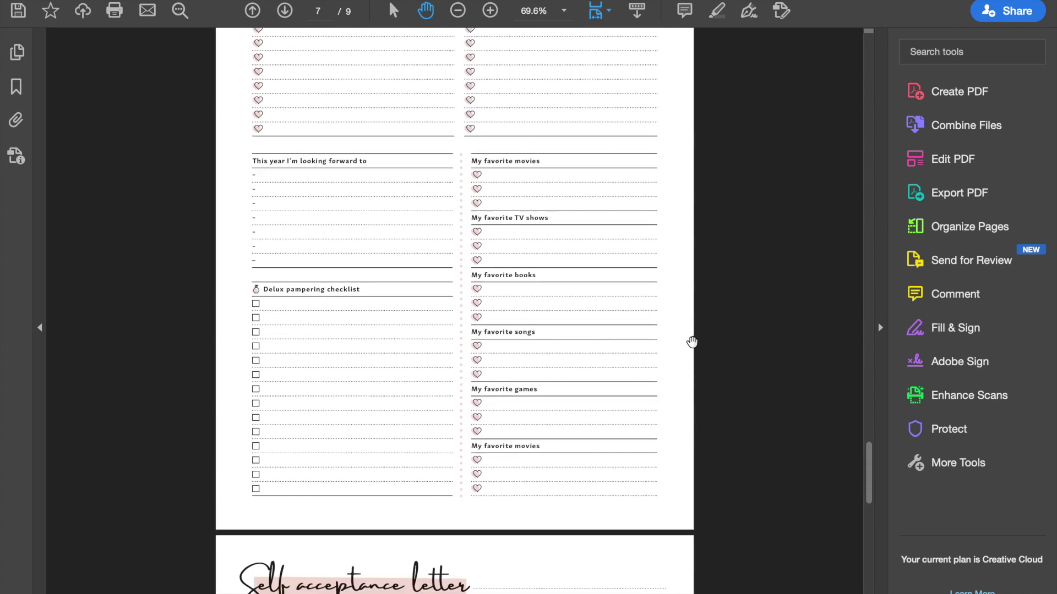
pyautogui.scroll(-5, 692, 342)
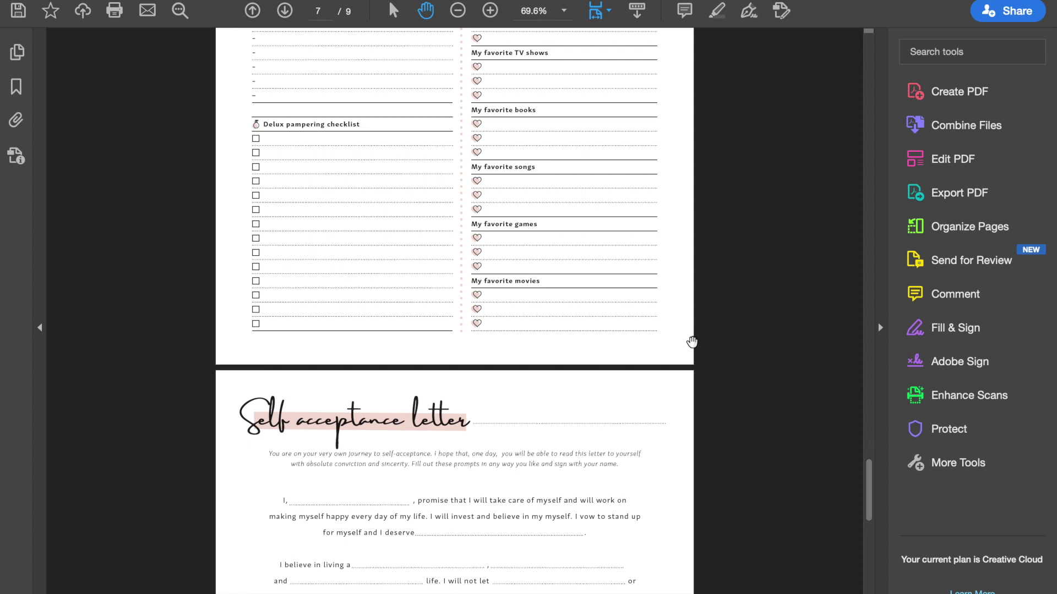
pyautogui.scroll(-4, 691, 342)
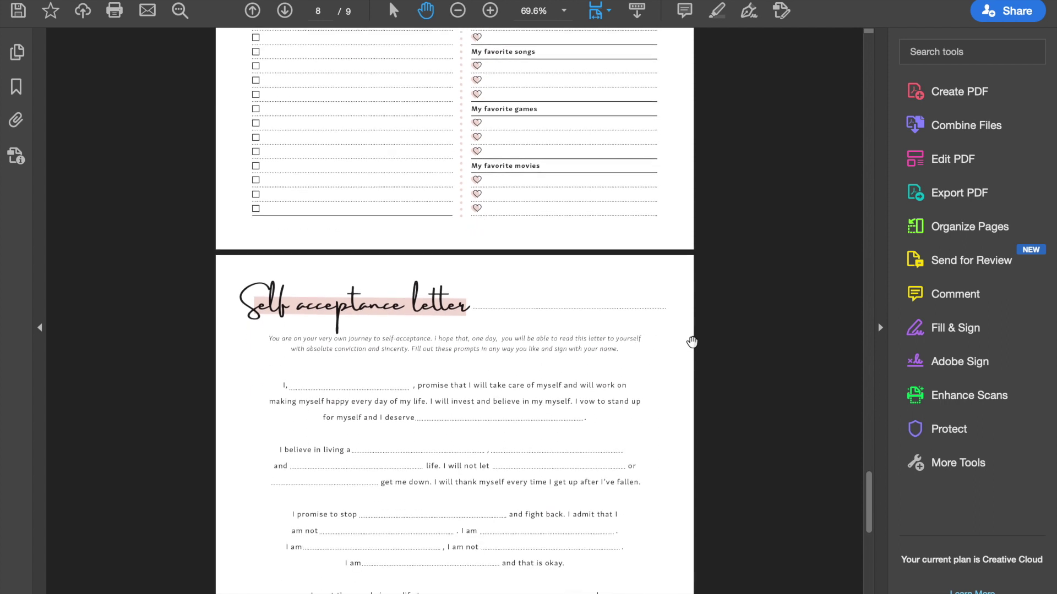
pyautogui.scroll(-20, 692, 342)
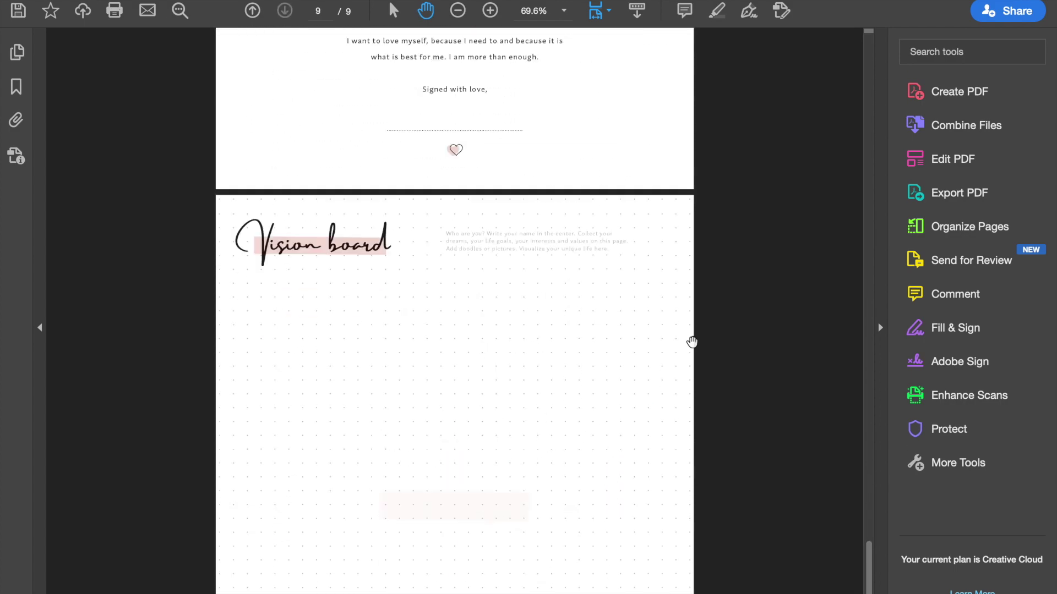
pyautogui.scroll(20, 692, 342)
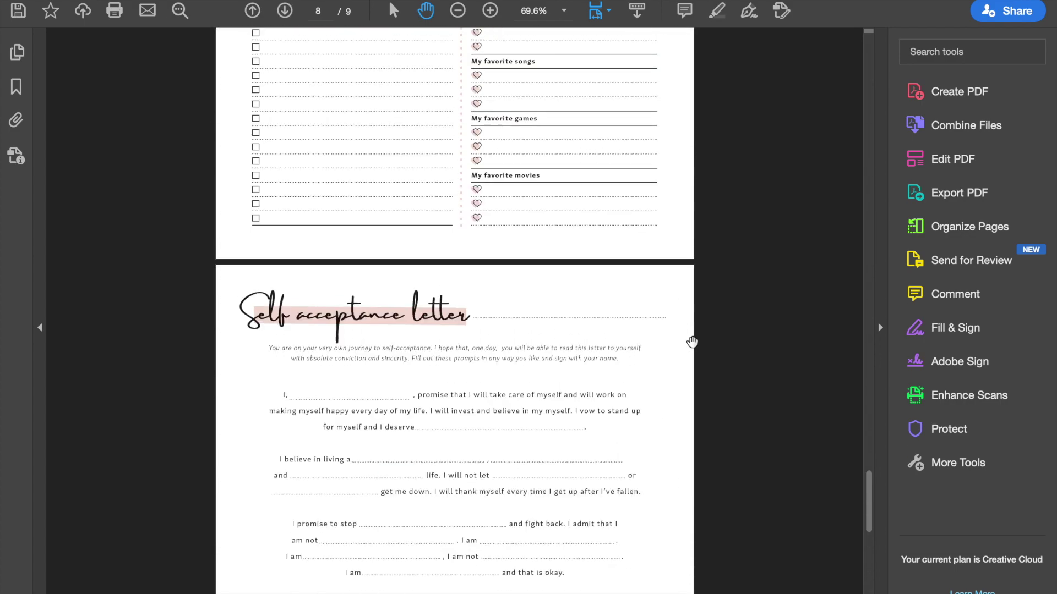
pyautogui.scroll(20, 692, 342)
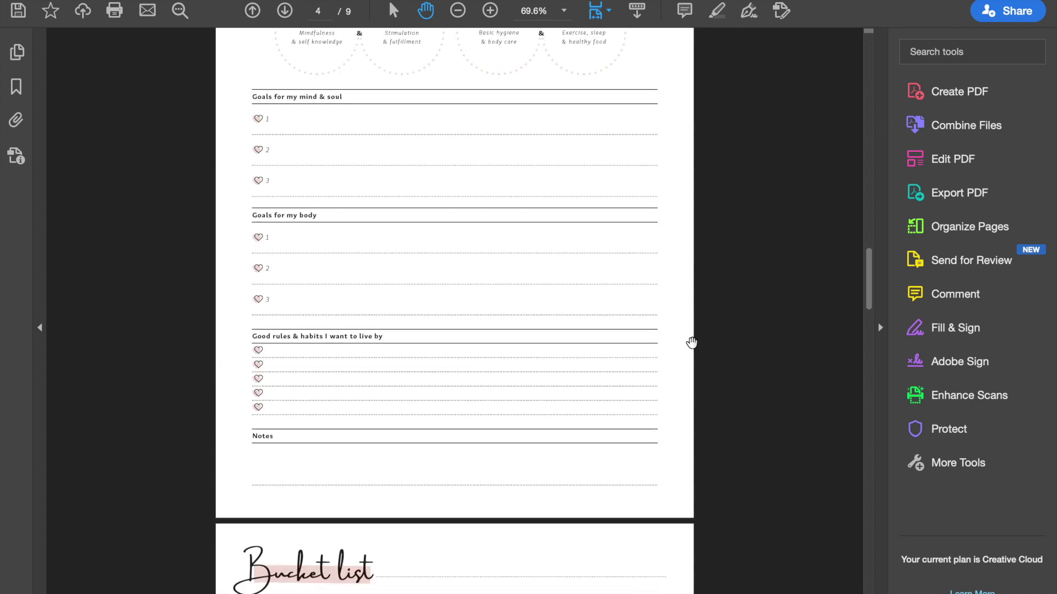
pyautogui.scroll(15, 692, 343)
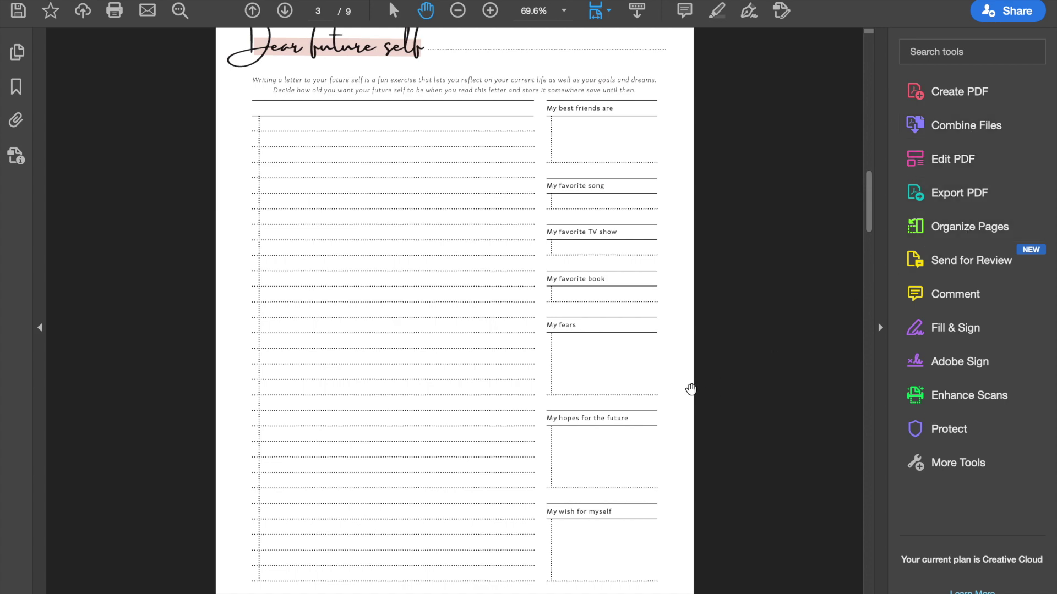
pyautogui.scroll(10, 691, 389)
pyautogui.scroll(10, 690, 389)
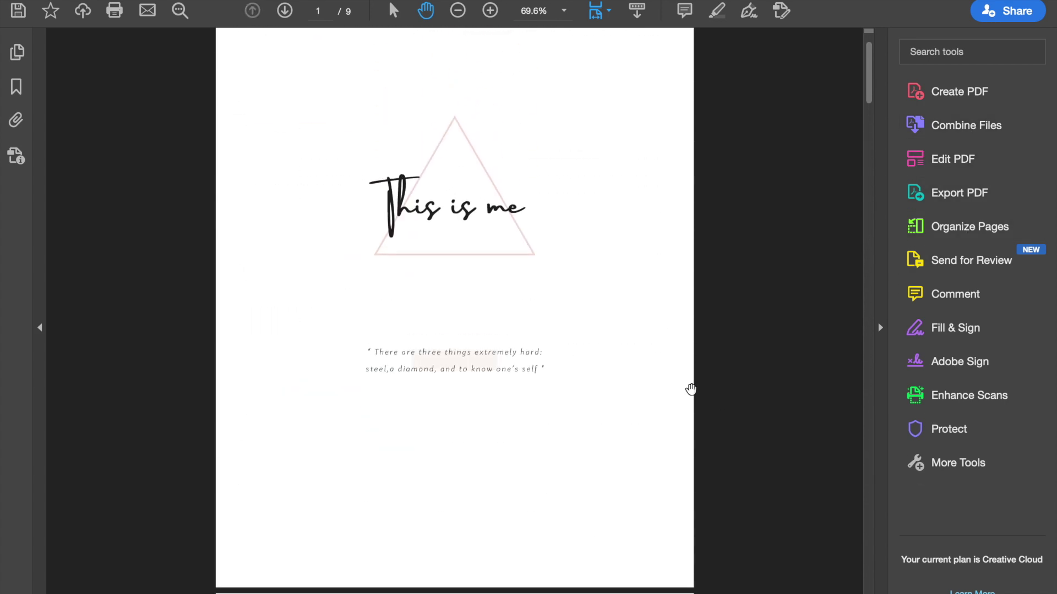
pyautogui.scroll(2, 691, 389)
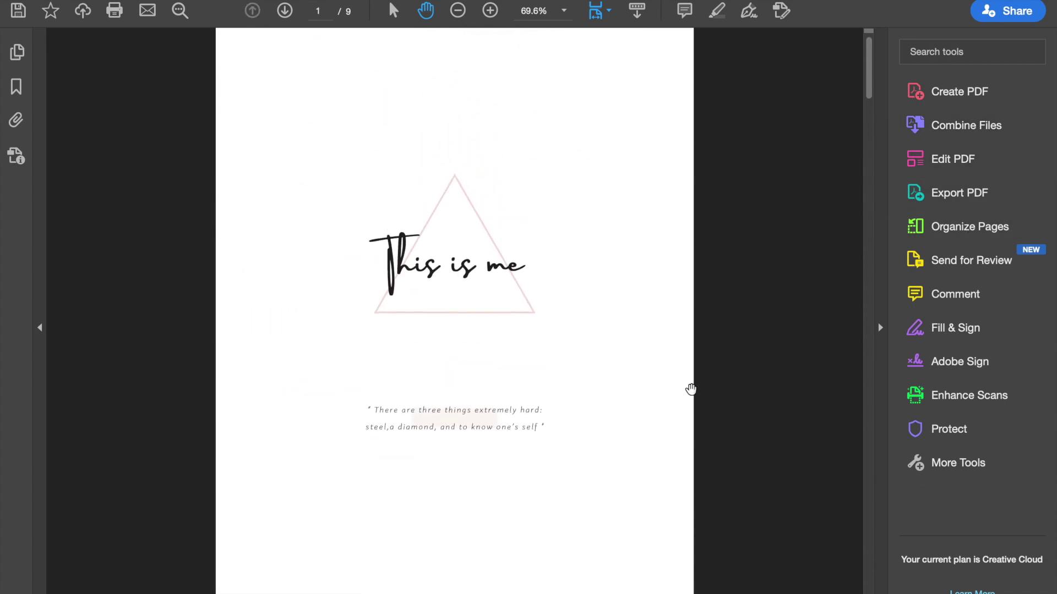
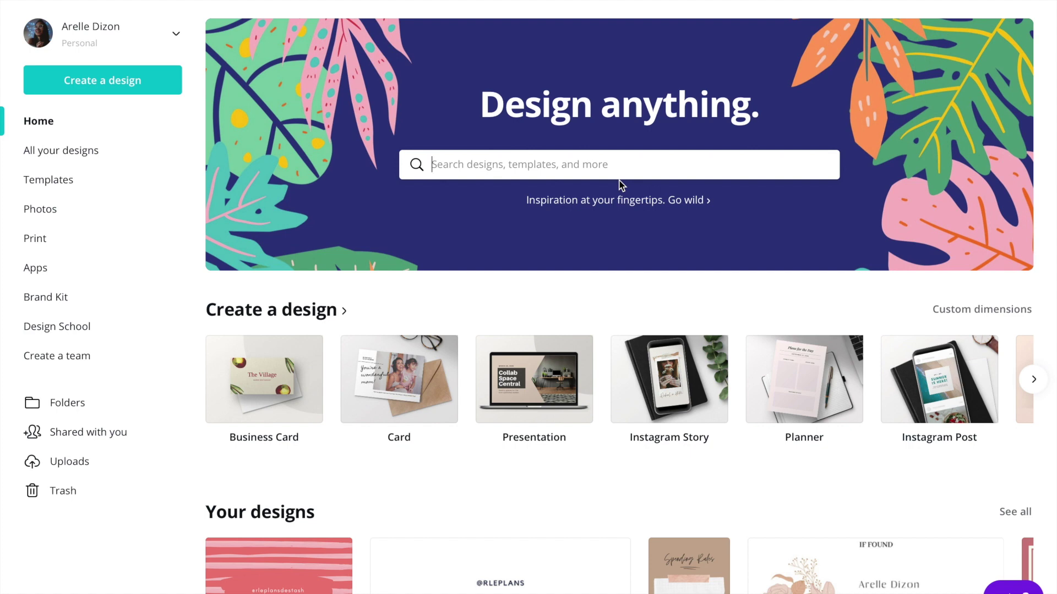
# In Canva, create a blank design with custom dimensions of 3.75 in wide by 6.75 in high
pyautogui.scroll(-1, 621, 183)
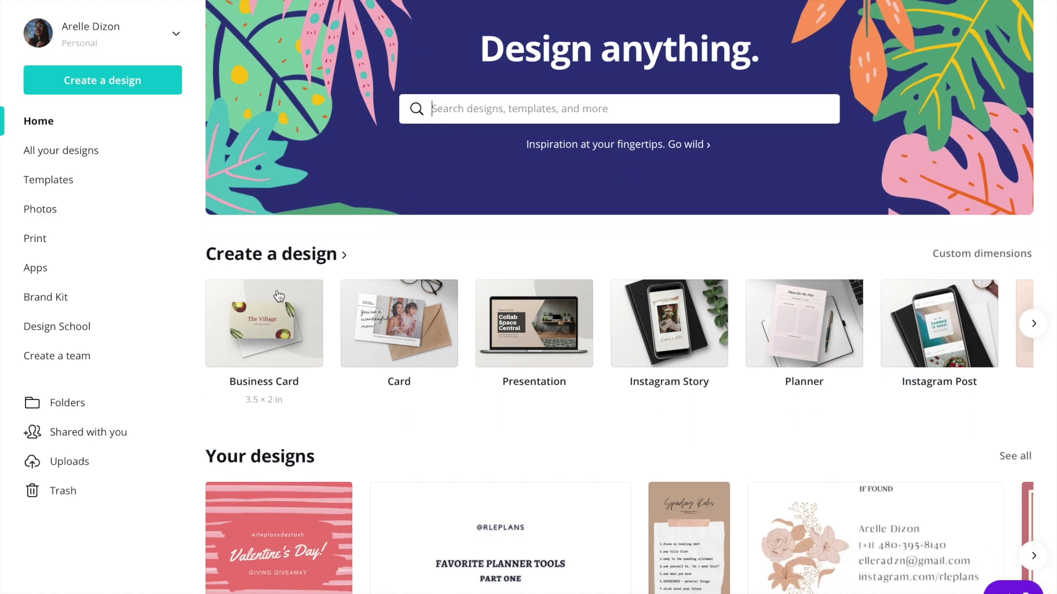
pyautogui.scroll(1, 278, 296)
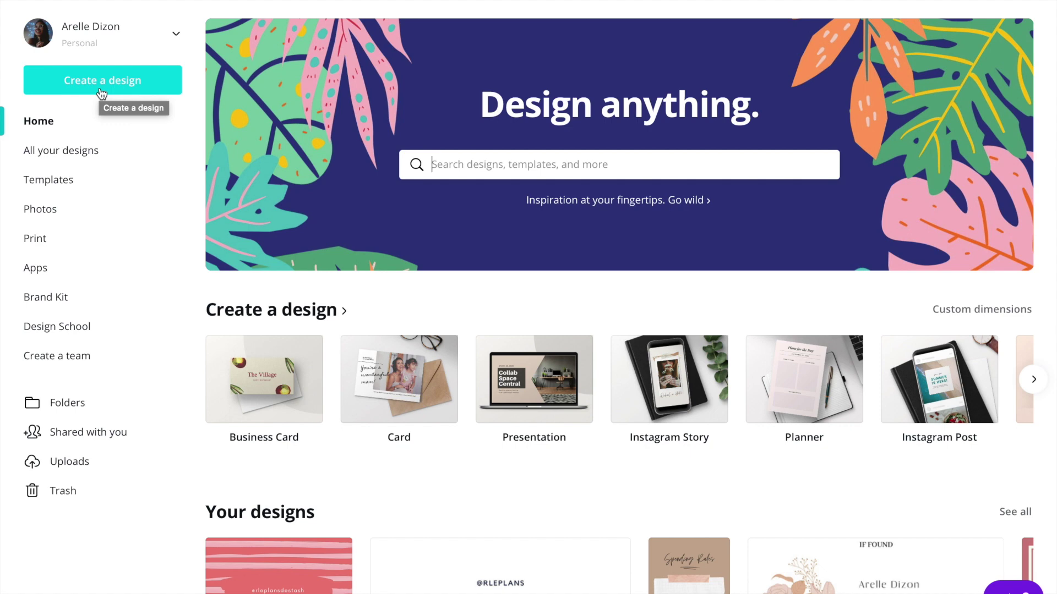
pyautogui.click(139, 84)
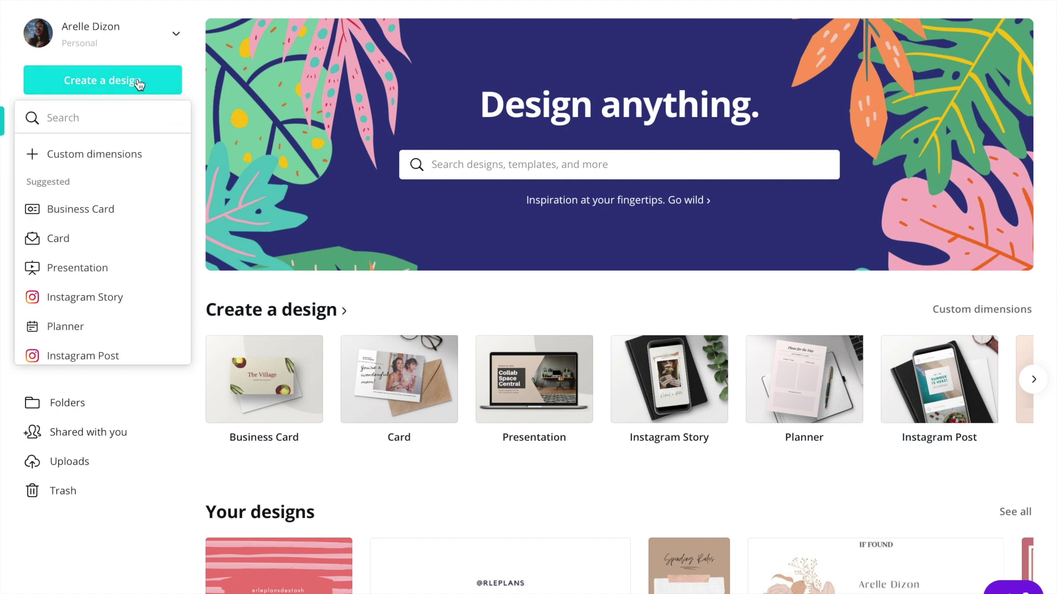
pyautogui.click(111, 157)
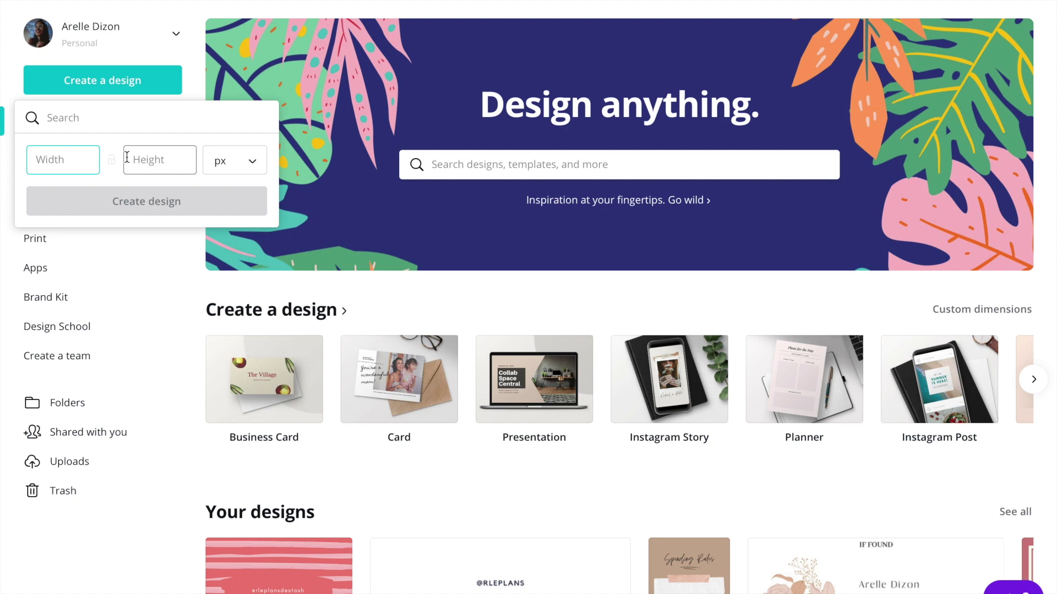
pyautogui.click(237, 166)
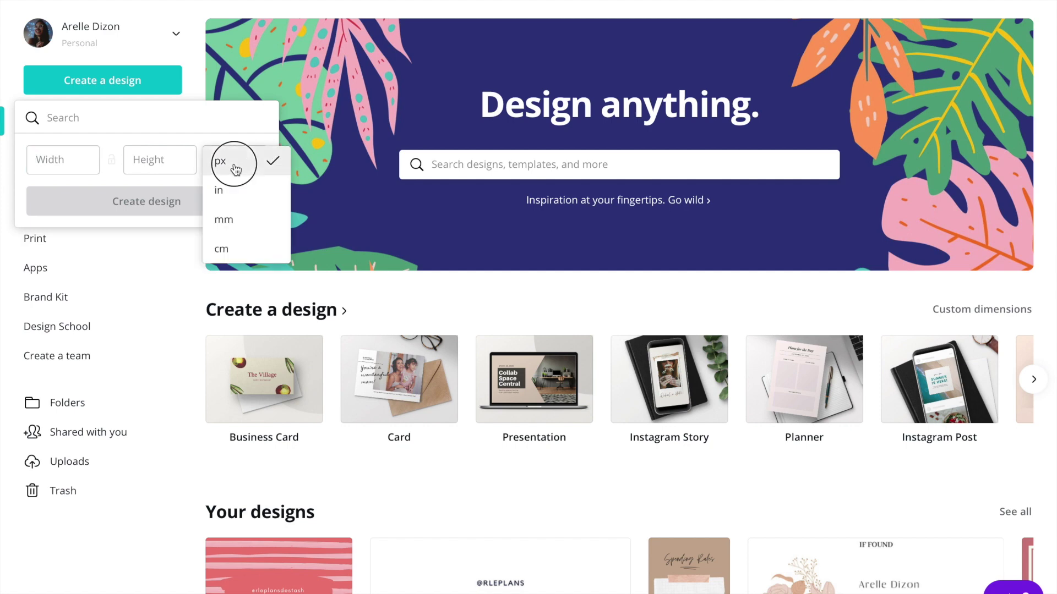
pyautogui.click(241, 191)
pyautogui.click(62, 162)
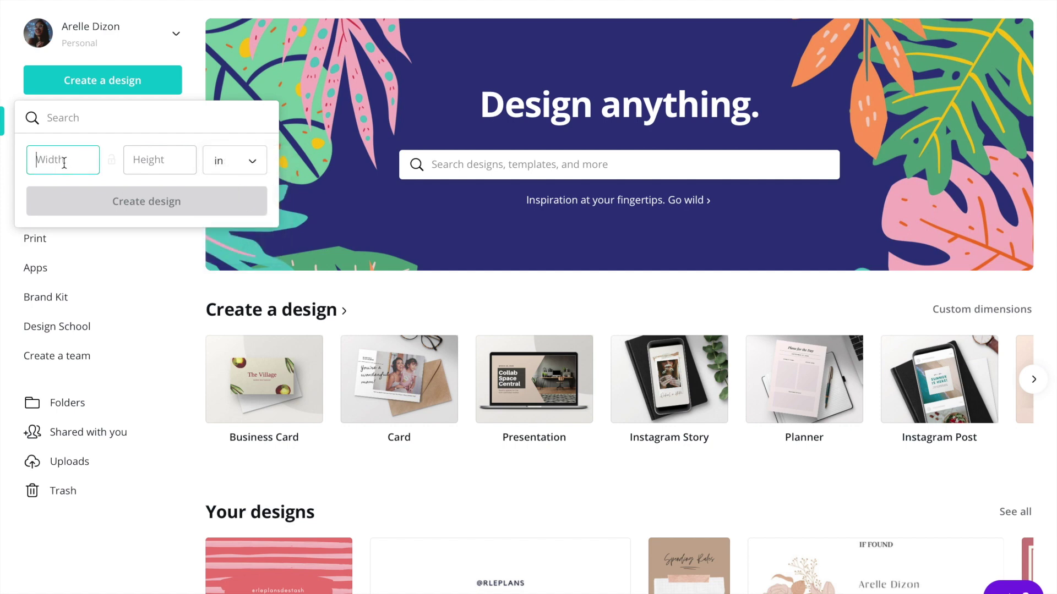
pyautogui.write('3.75')
pyautogui.click(160, 160)
pyautogui.write('6.75')
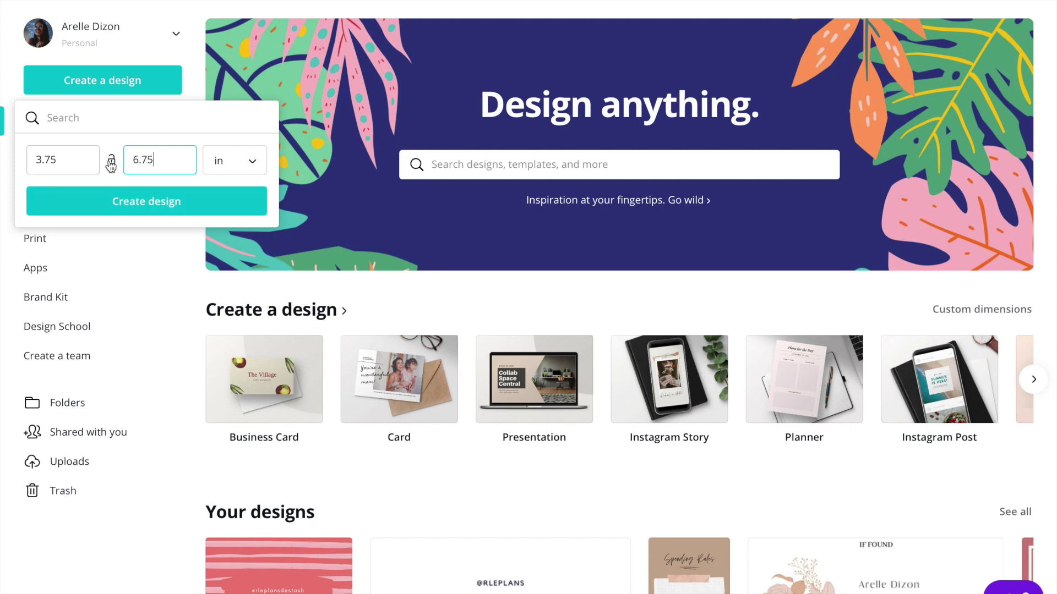
pyautogui.click(112, 164)
pyautogui.click(220, 213)
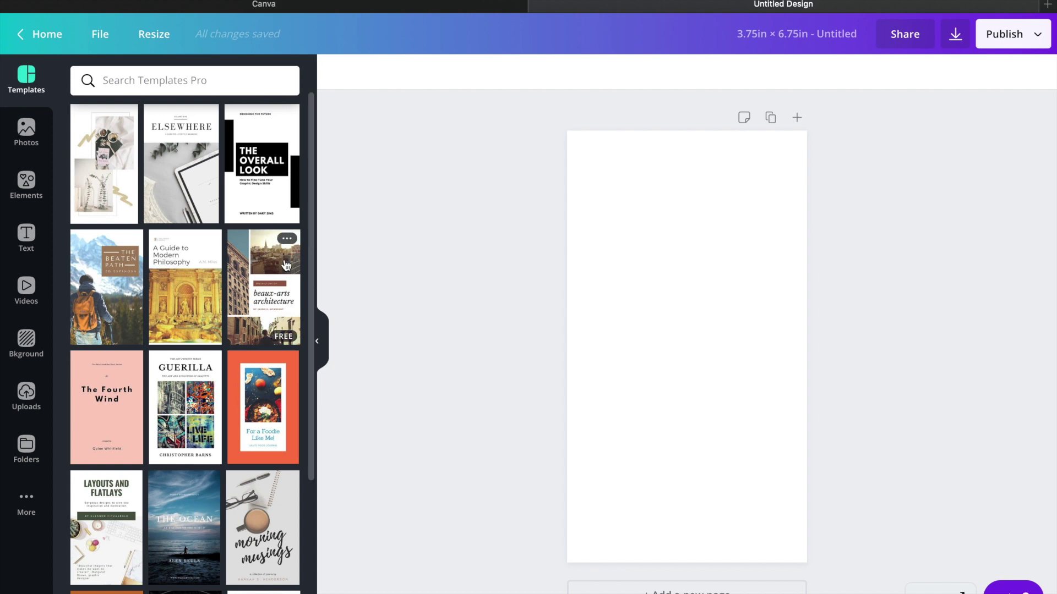
# Browse the template library and apply the colourful "Let's turn the page." template to the blank page
pyautogui.scroll(-5, 285, 266)
pyautogui.scroll(-4, 286, 263)
pyautogui.scroll(-5, 266, 420)
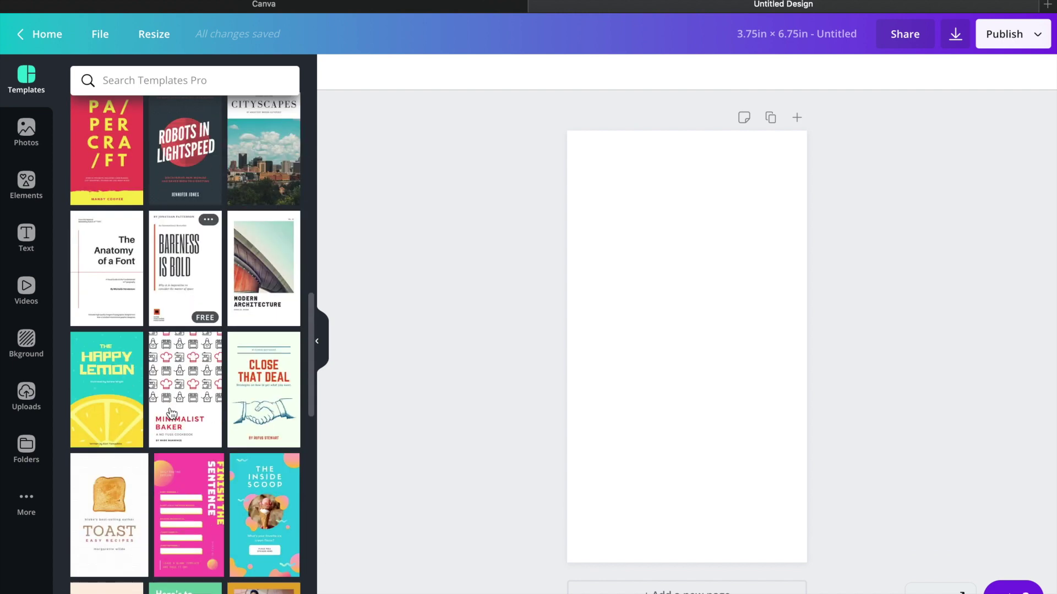
pyautogui.scroll(-4, 172, 414)
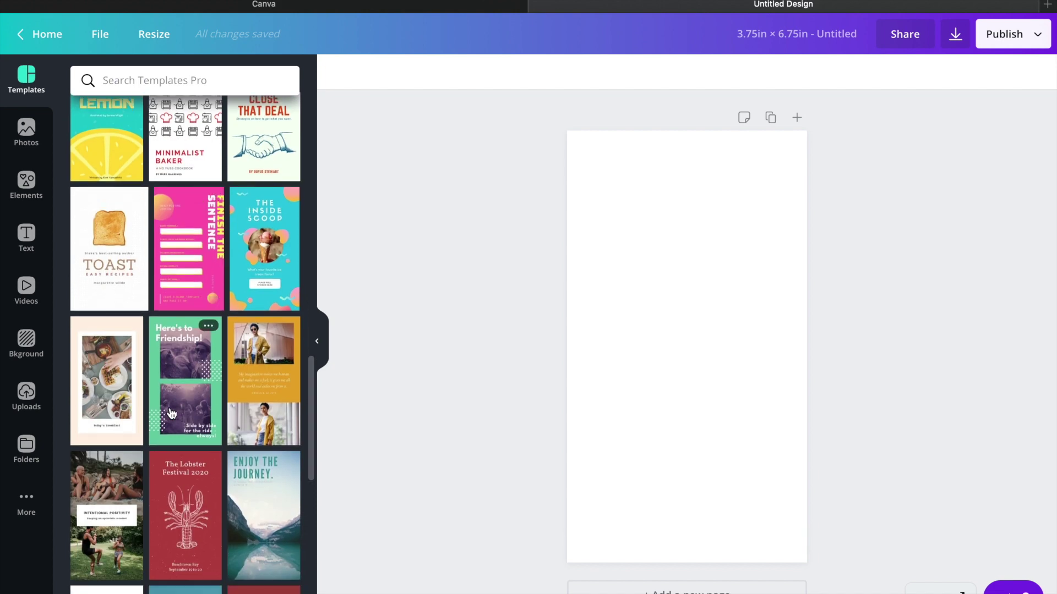
pyautogui.scroll(-9, 172, 414)
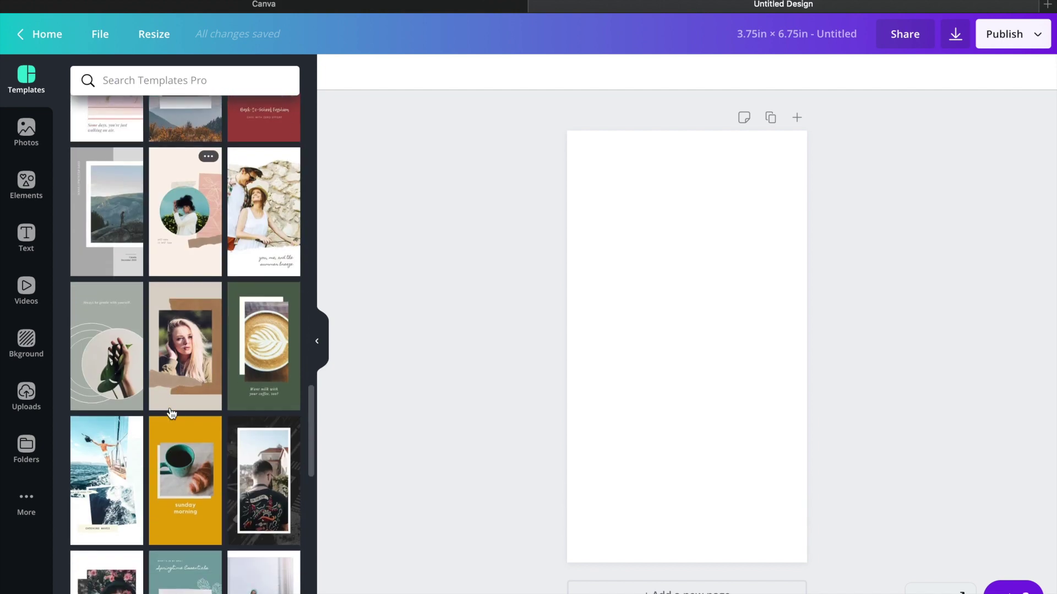
pyautogui.scroll(-2, 171, 414)
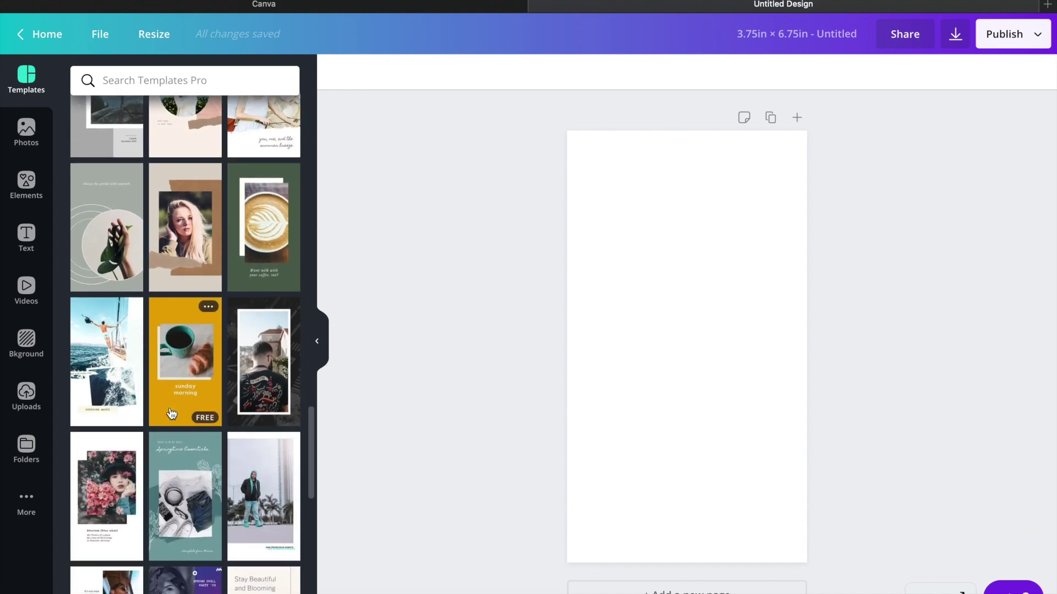
pyautogui.scroll(-3, 172, 414)
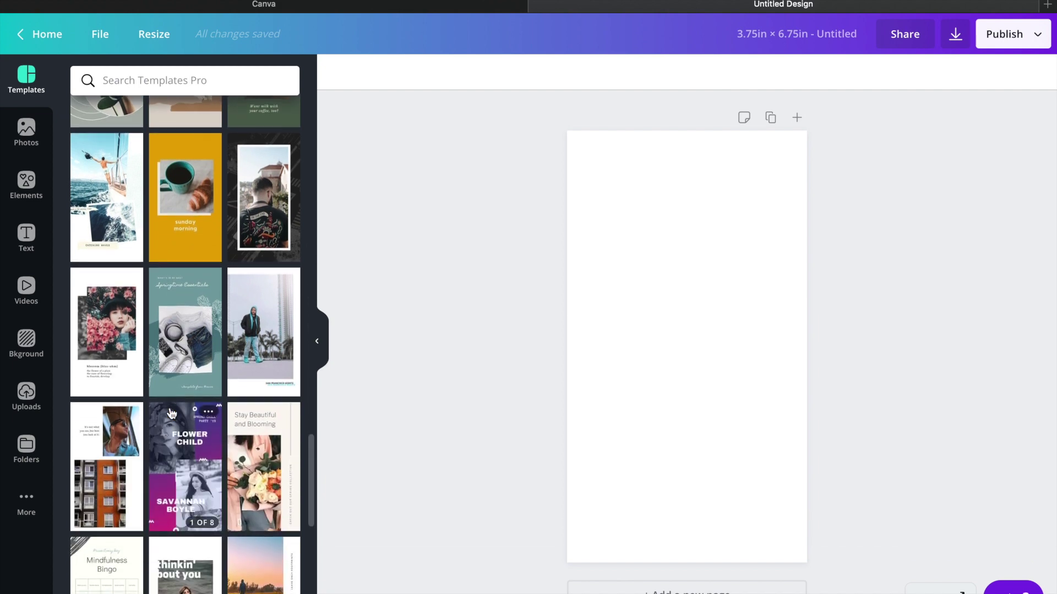
pyautogui.scroll(-2, 172, 414)
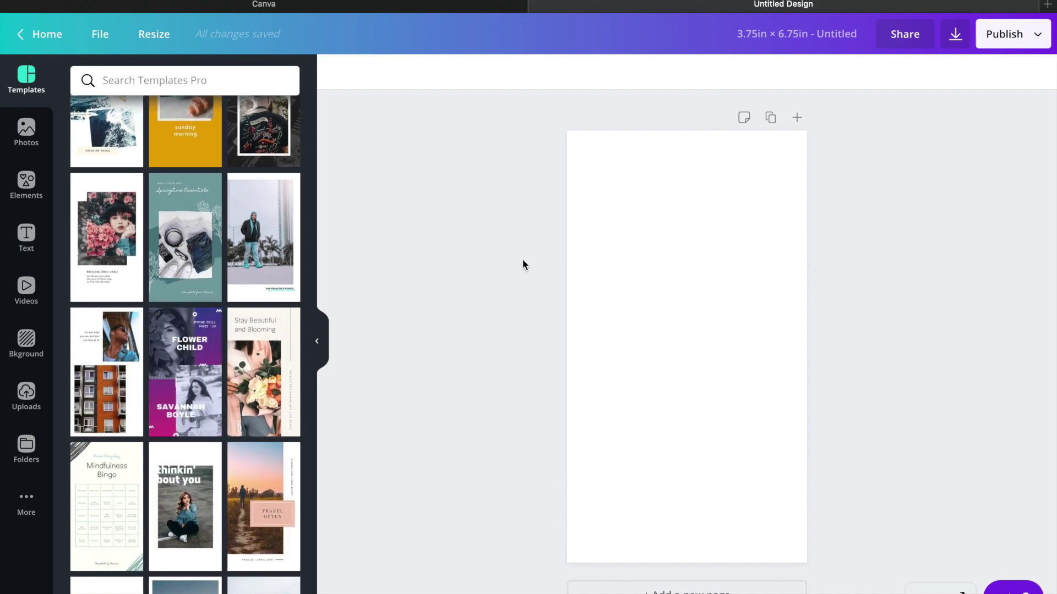
pyautogui.scroll(-3, 283, 413)
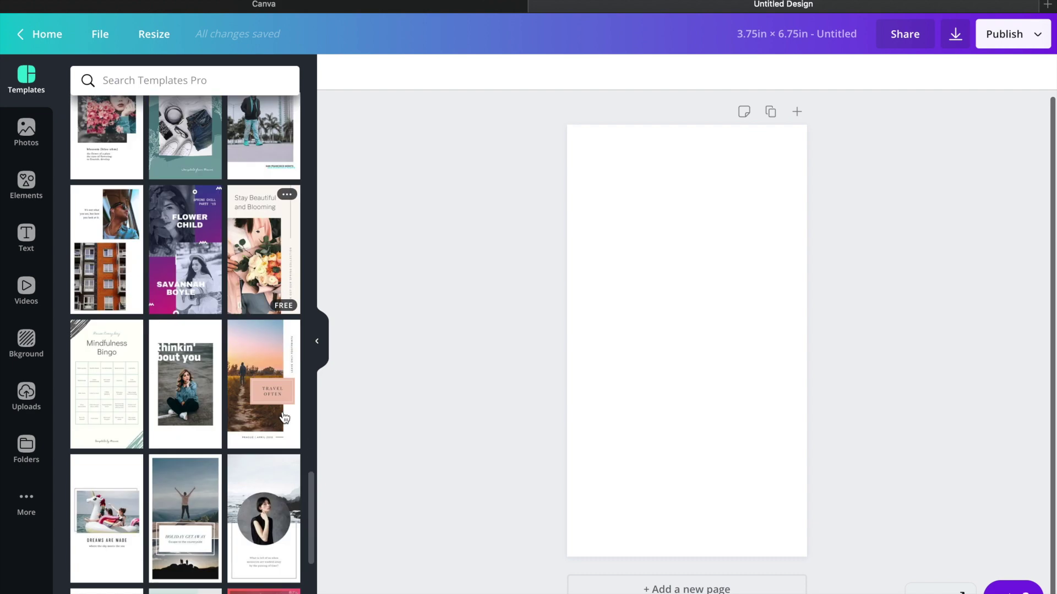
pyautogui.scroll(-2, 283, 412)
pyautogui.scroll(-1, 284, 414)
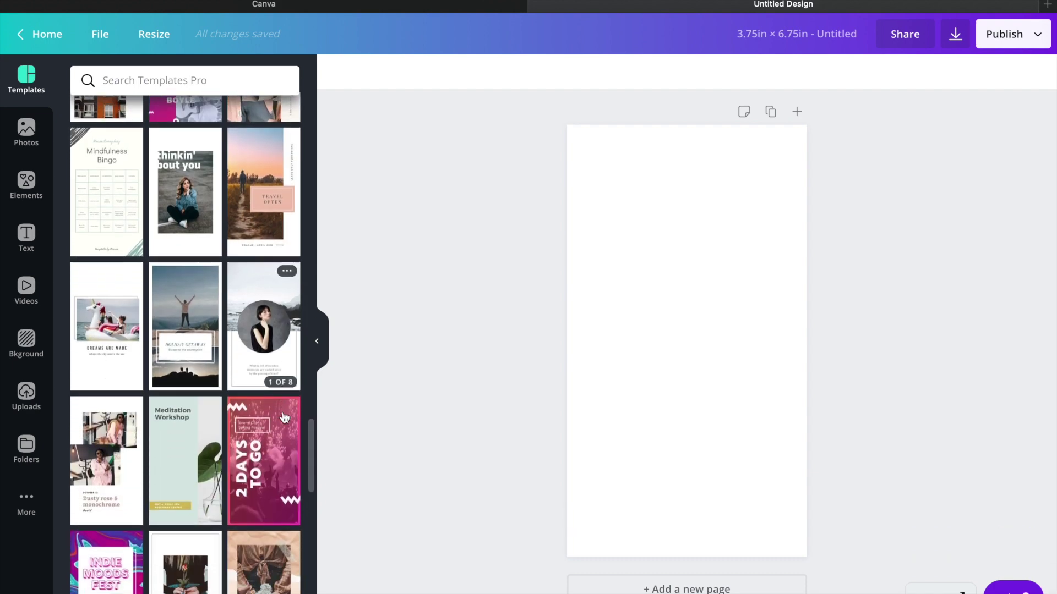
pyautogui.scroll(-2, 284, 416)
pyautogui.scroll(-3, 283, 416)
pyautogui.scroll(-2, 284, 416)
pyautogui.scroll(-2, 283, 417)
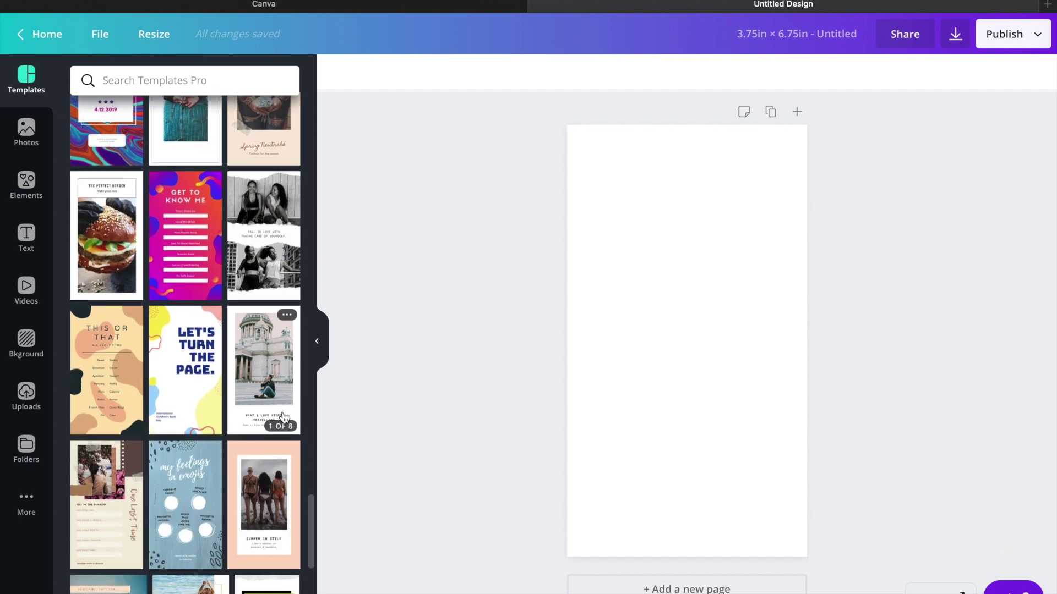
pyautogui.scroll(-2, 284, 417)
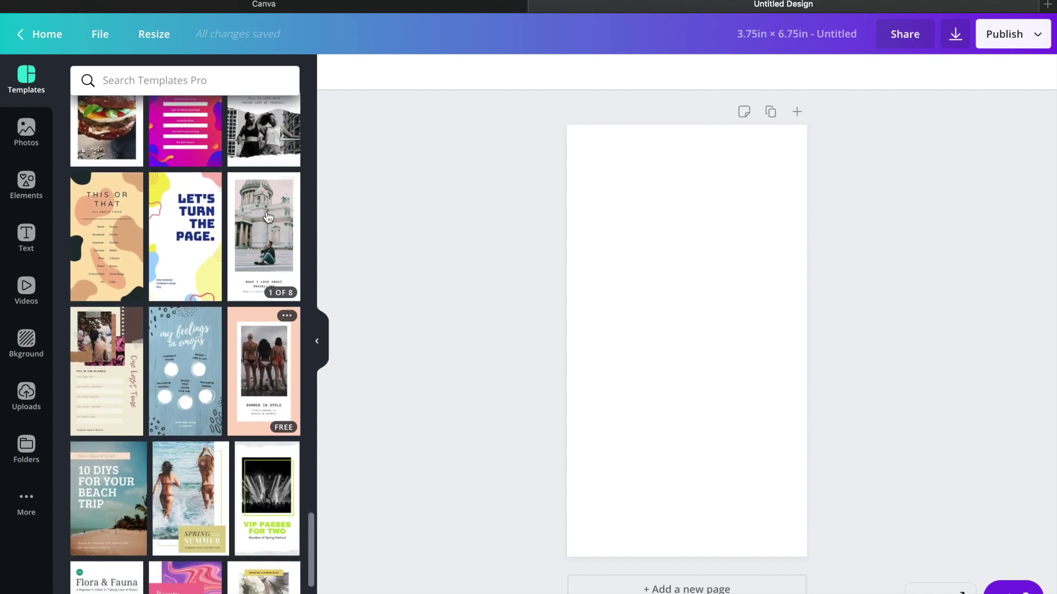
pyautogui.click(204, 209)
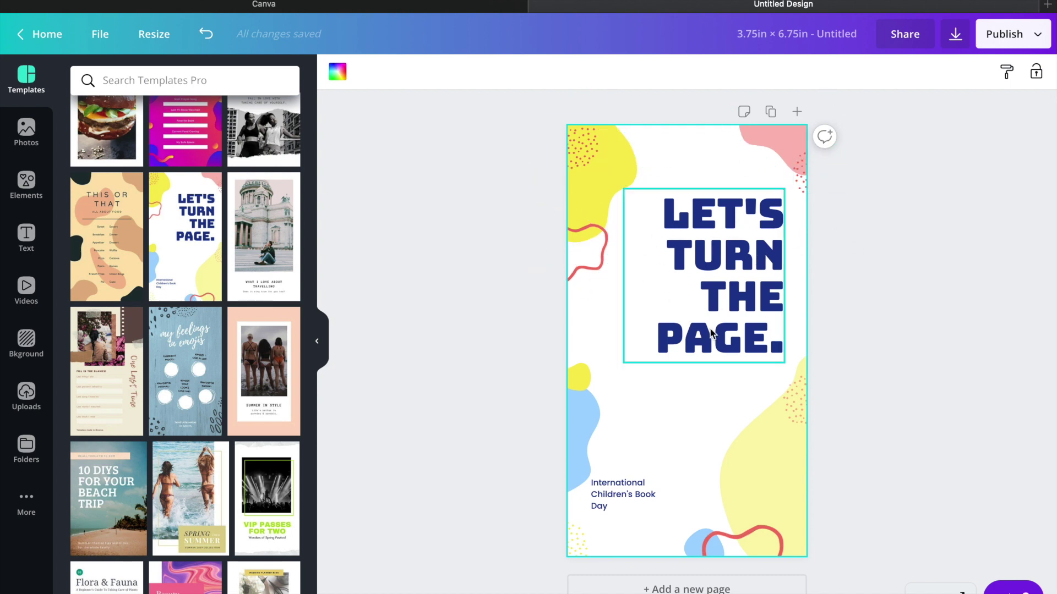
# Replace the "Let's turn the page." heading with "If you cannot do great things, do small things in a great way."
pyautogui.click(721, 308)
pyautogui.click(718, 266)
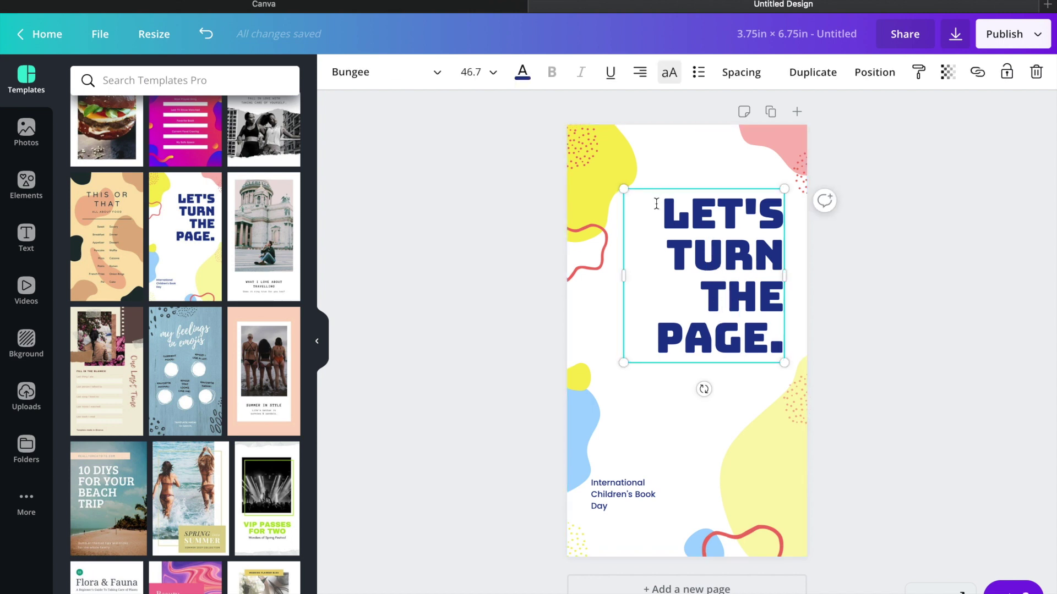
pyautogui.moveTo(658, 204); pyautogui.dragTo(774, 341)
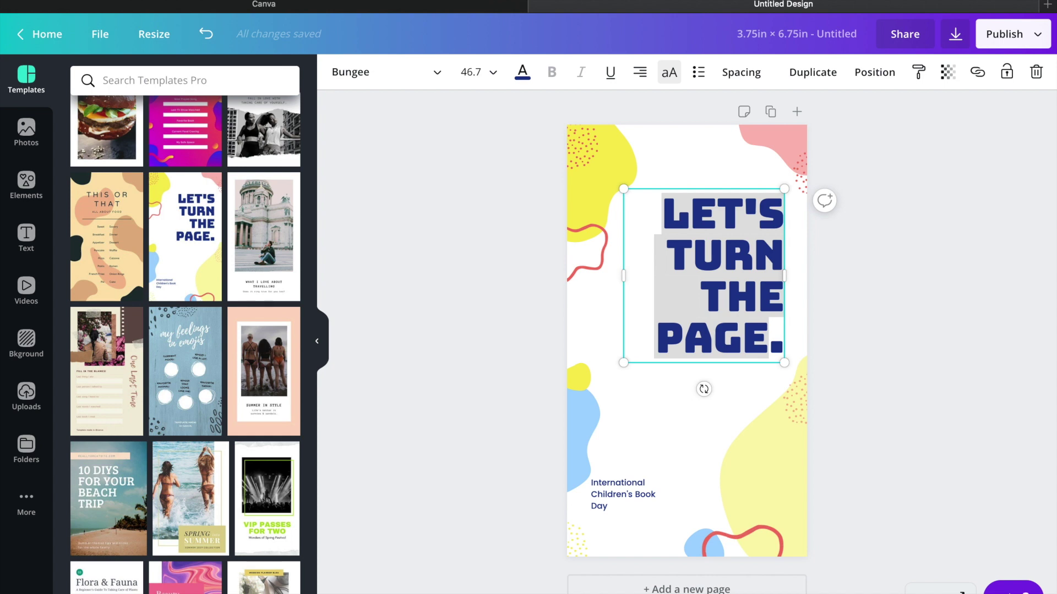
pyautogui.write('IF')
pyautogui.press('BackSpace')
pyautogui.write('F YOU')
pyautogui.press('BackSpace')
pyautogui.write('OU CAN')
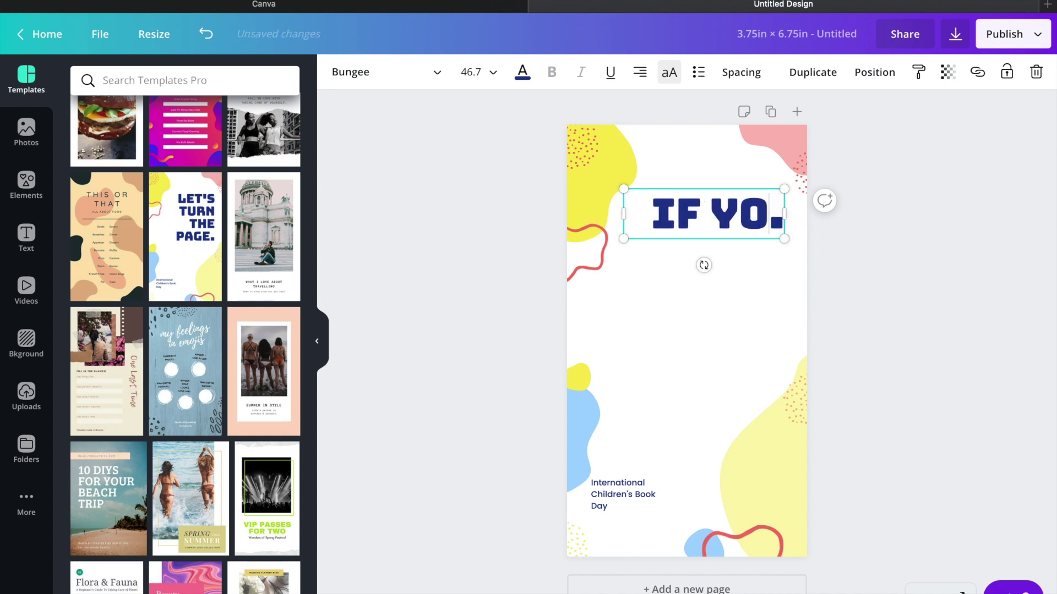
pyautogui.write('NOT DO')
pyautogui.press('BackSpace')
pyautogui.press('BackSpace')
pyautogui.press('BackSpace')
pyautogui.press('BackSpace')
pyautogui.write('T DO GR')
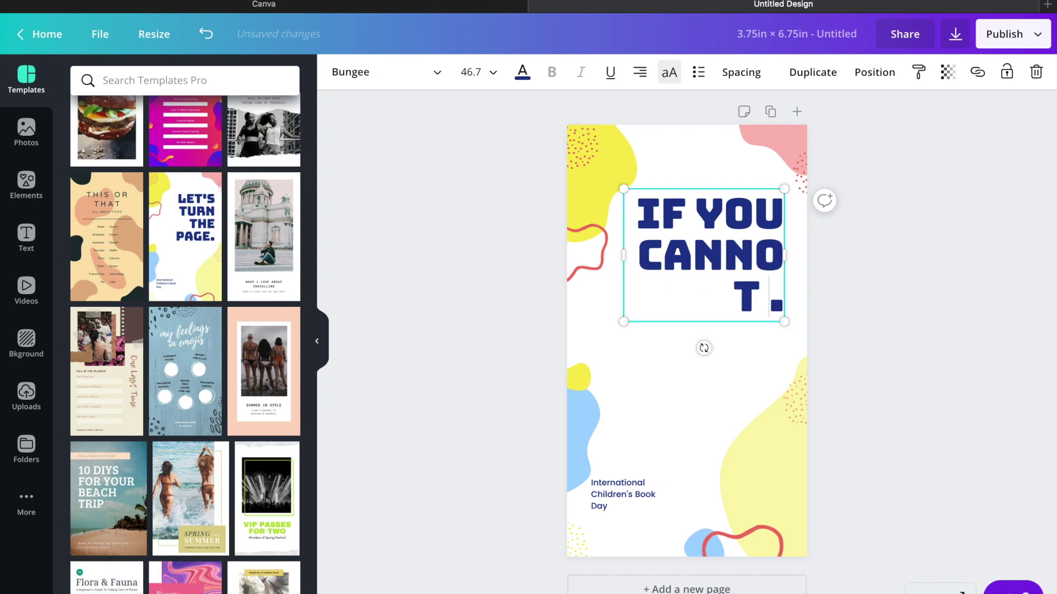
pyautogui.write('EAT TJ')
pyautogui.press('BackSpace')
pyautogui.write('HINGS, D')
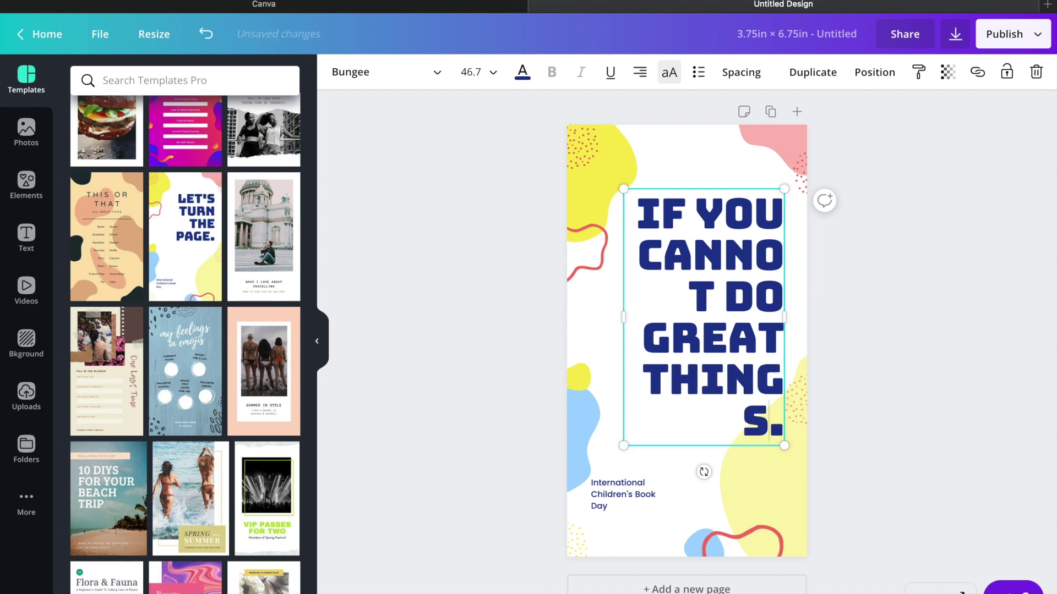
pyautogui.write('O SMALL THING')
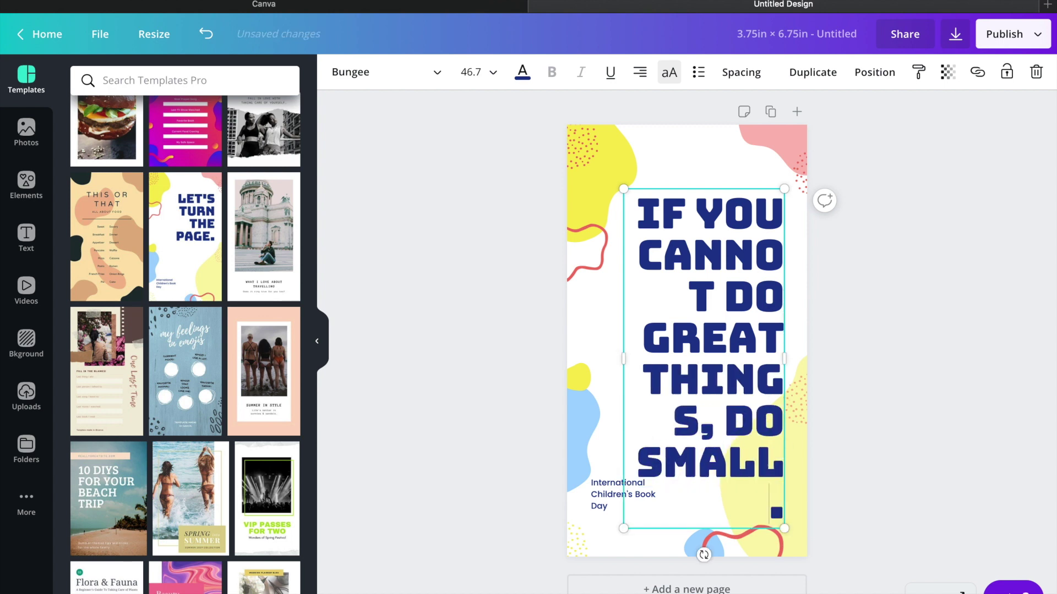
pyautogui.write('S IN A G')
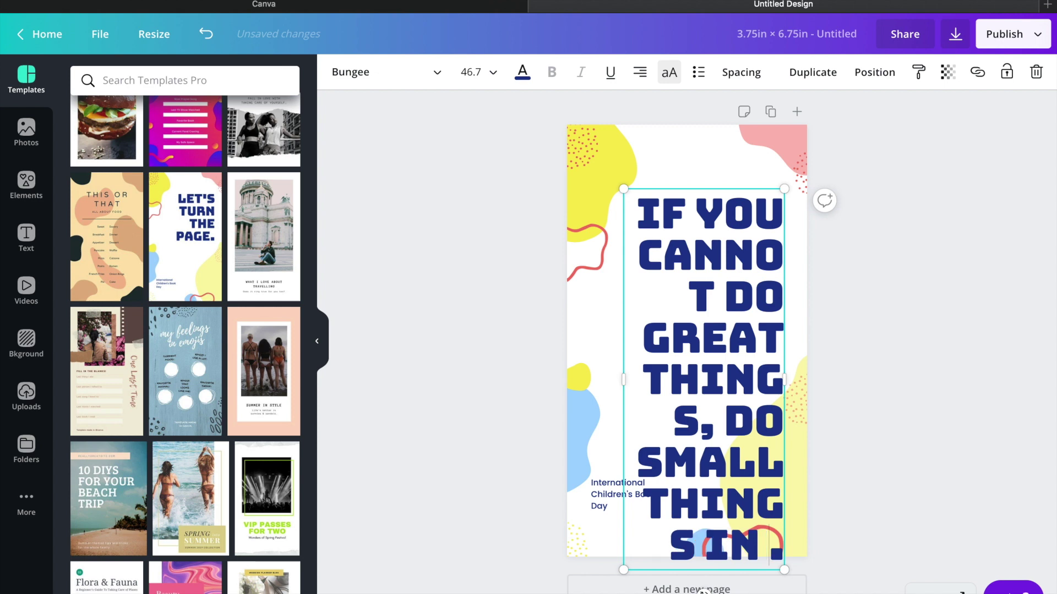
pyautogui.write('REAT WA')
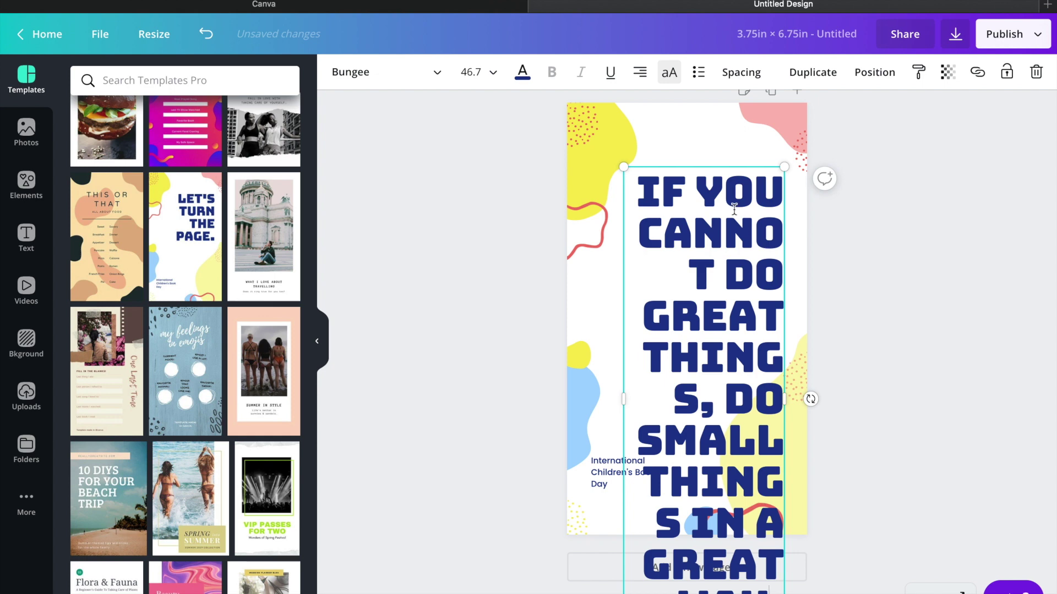
# Set the font size of the entire quote to 32
pyautogui.click(734, 238)
pyautogui.press('super+a')
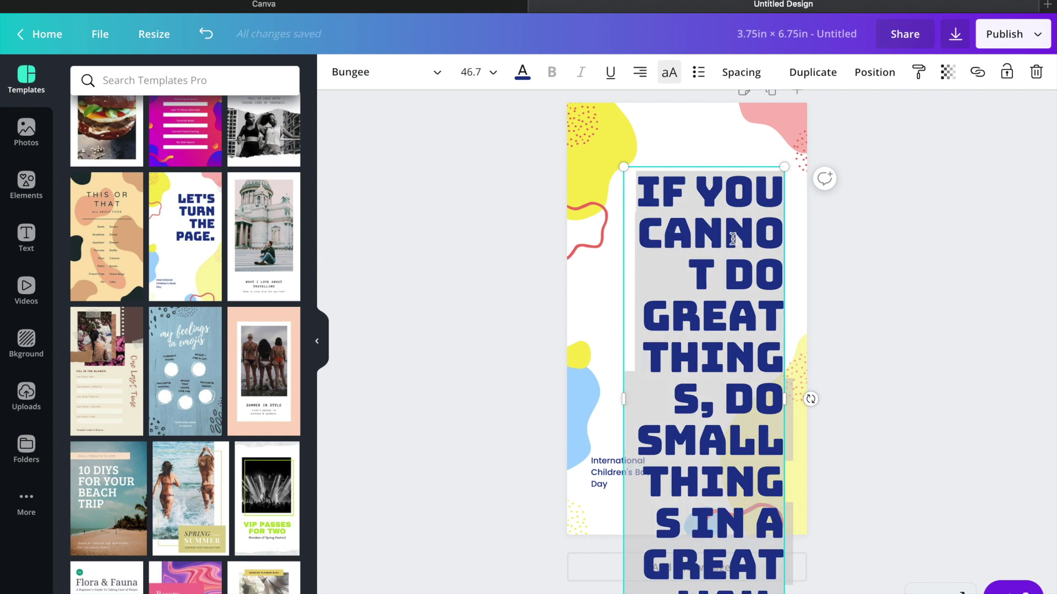
pyautogui.click(490, 74)
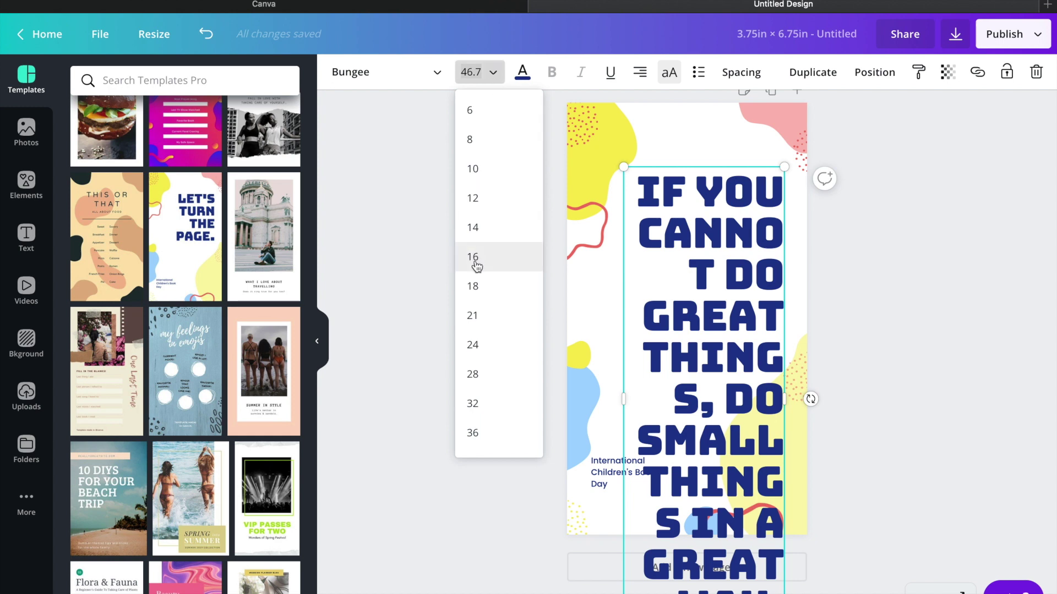
pyautogui.click(478, 404)
# Browse the English fonts and change the quote's font to Alegreya SC
pyautogui.moveTo(682, 199); pyautogui.dragTo(781, 410)
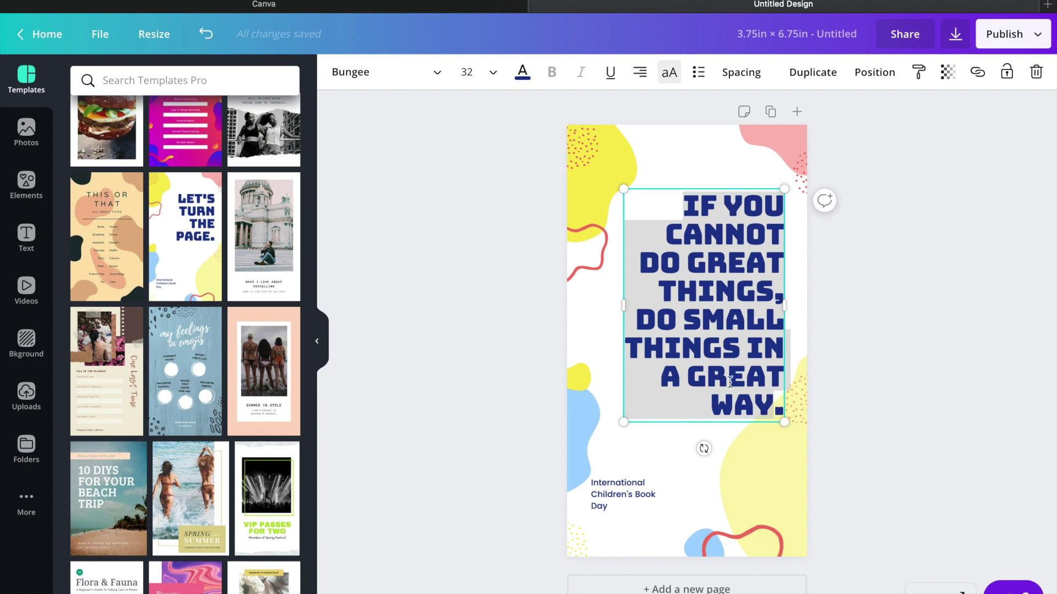
pyautogui.click(427, 84)
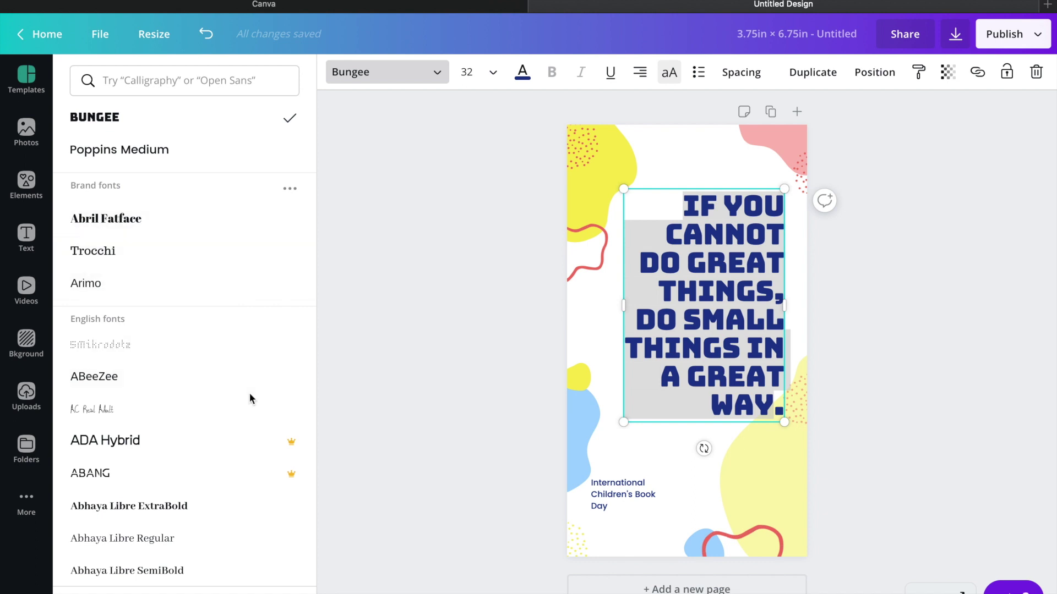
pyautogui.scroll(-3, 249, 394)
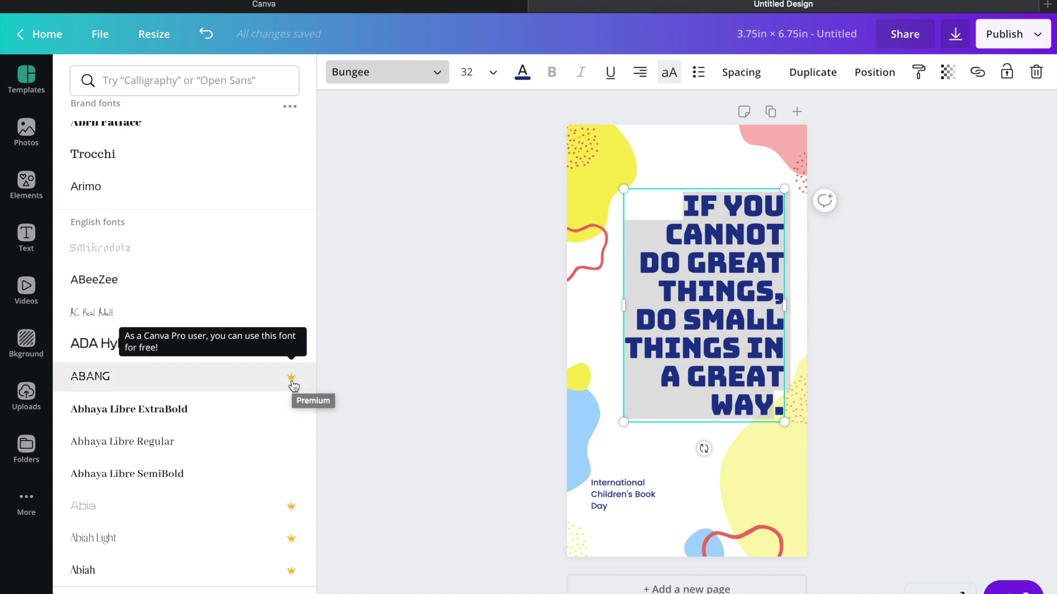
pyautogui.scroll(-2, 294, 384)
pyautogui.scroll(-6, 232, 391)
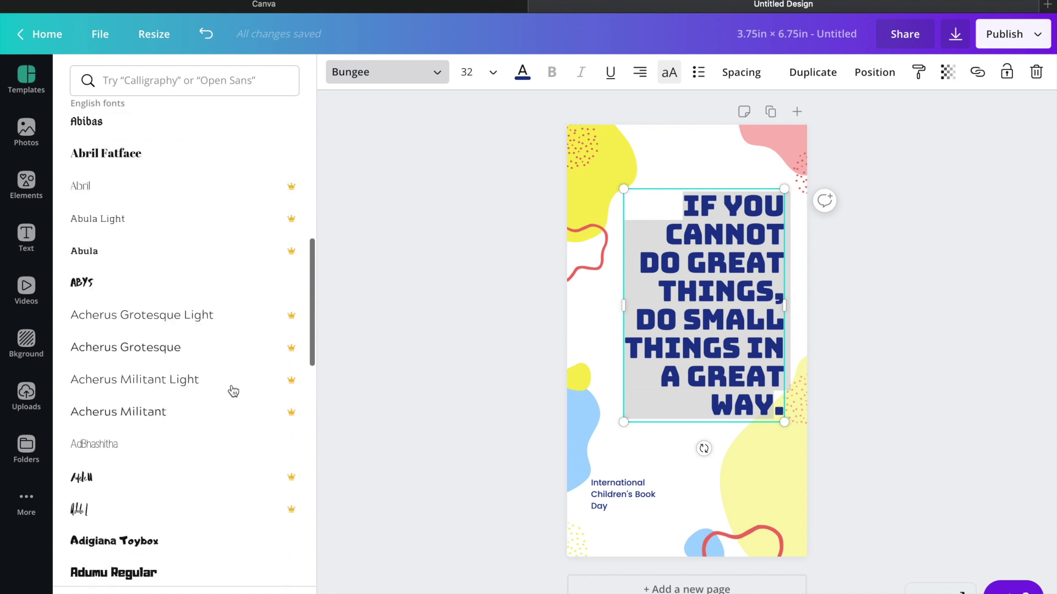
pyautogui.scroll(-3, 233, 391)
pyautogui.scroll(-1, 234, 364)
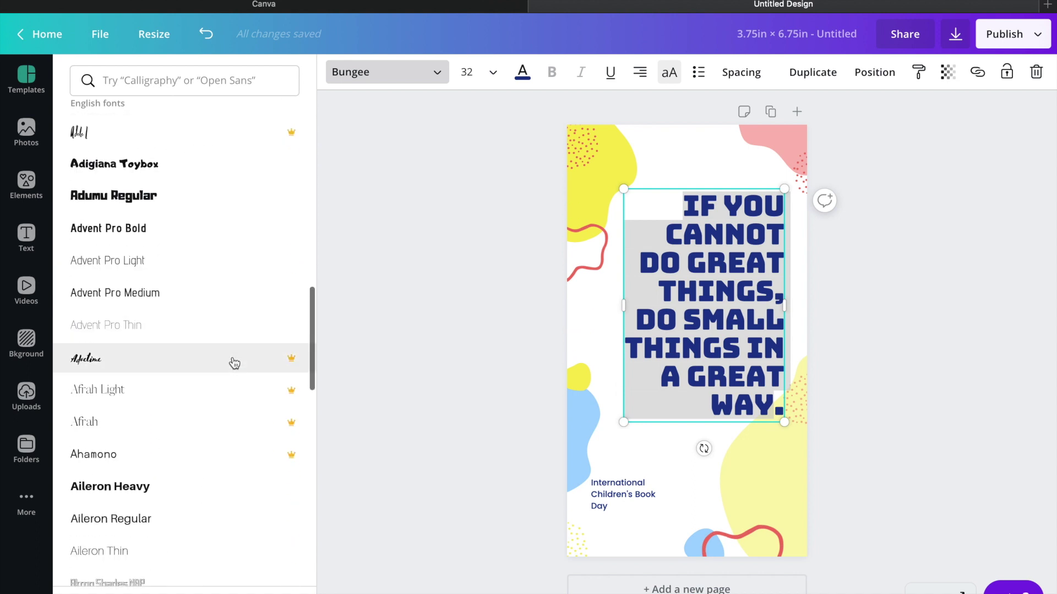
pyautogui.scroll(-3, 182, 220)
pyautogui.scroll(-4, 186, 243)
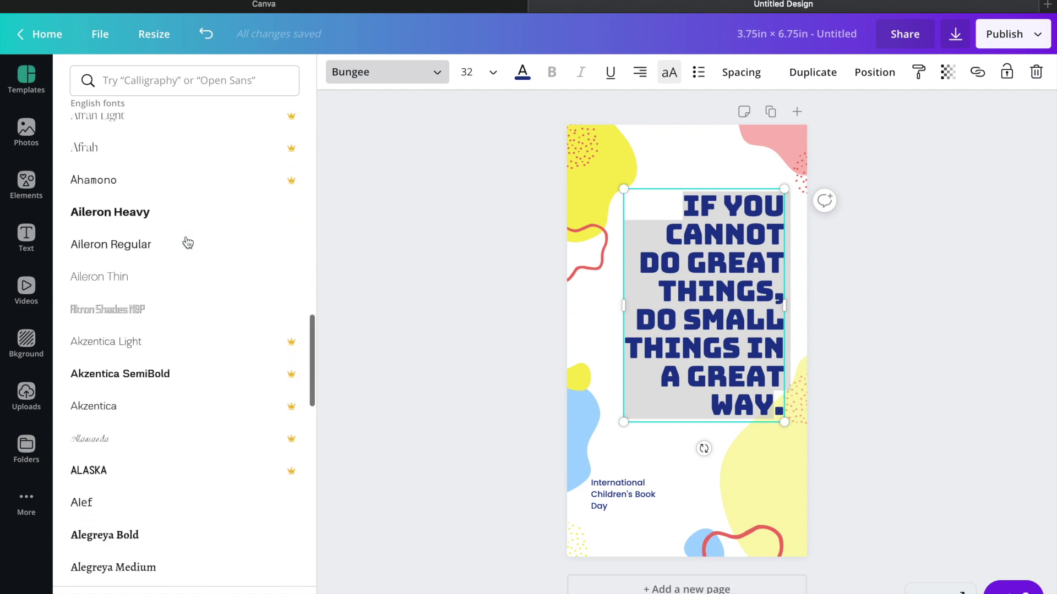
pyautogui.scroll(-4, 182, 318)
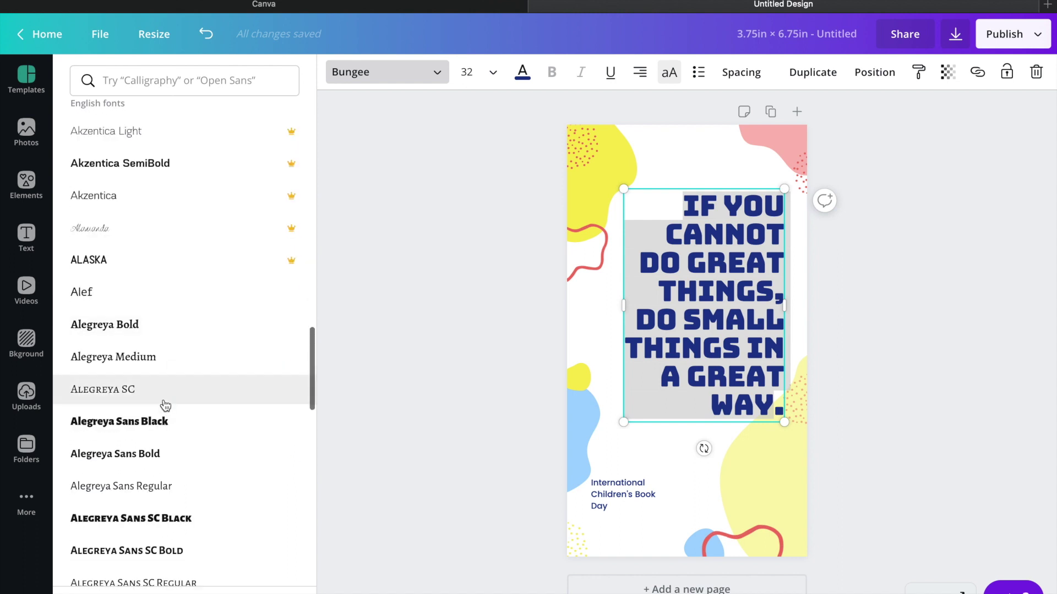
pyautogui.click(164, 397)
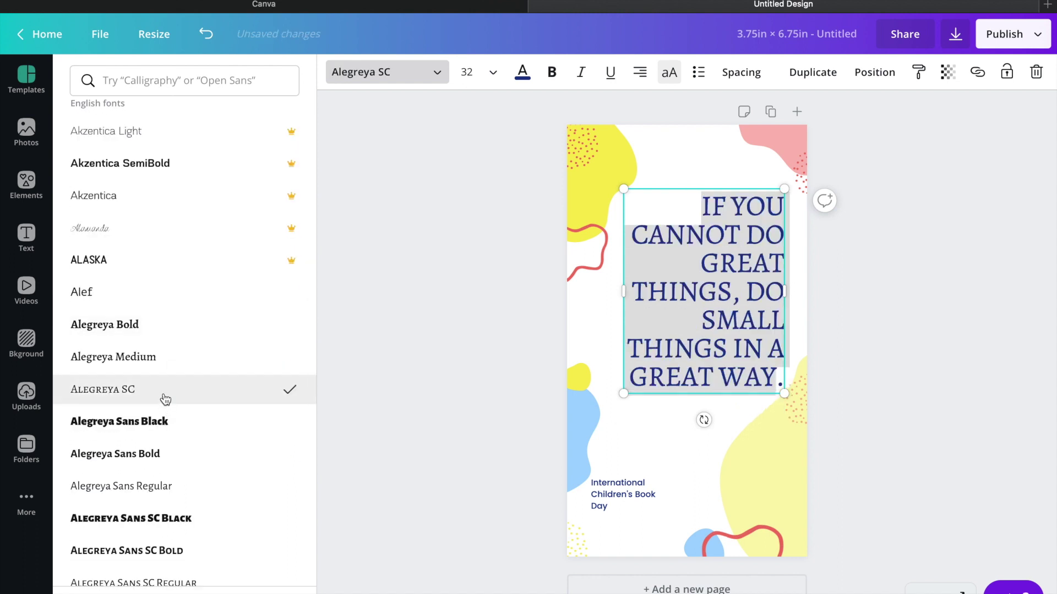
pyautogui.click(671, 262)
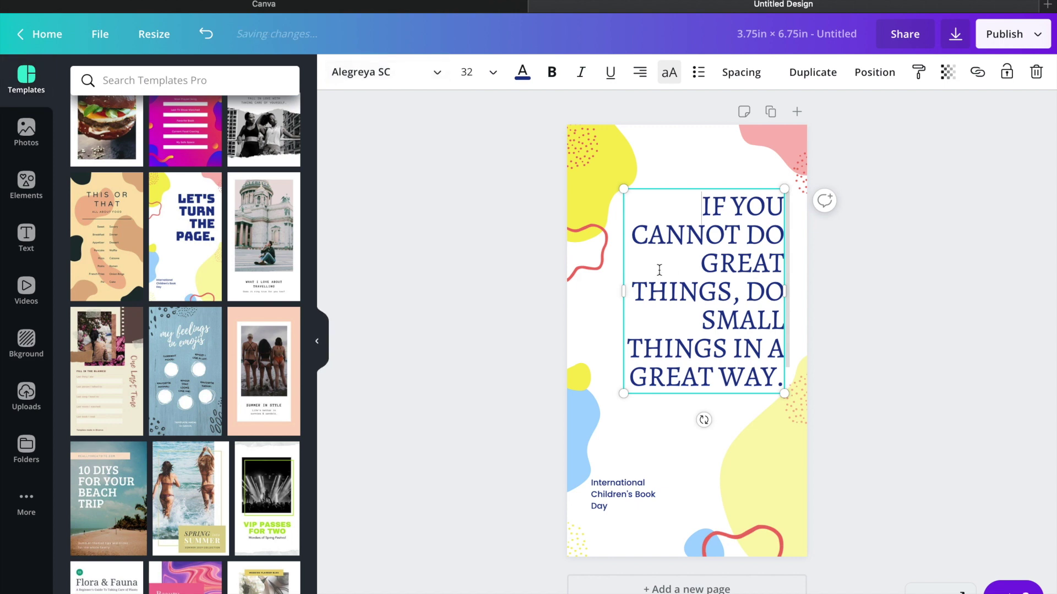
pyautogui.click(699, 202)
pyautogui.moveTo(698, 202); pyautogui.dragTo(781, 374)
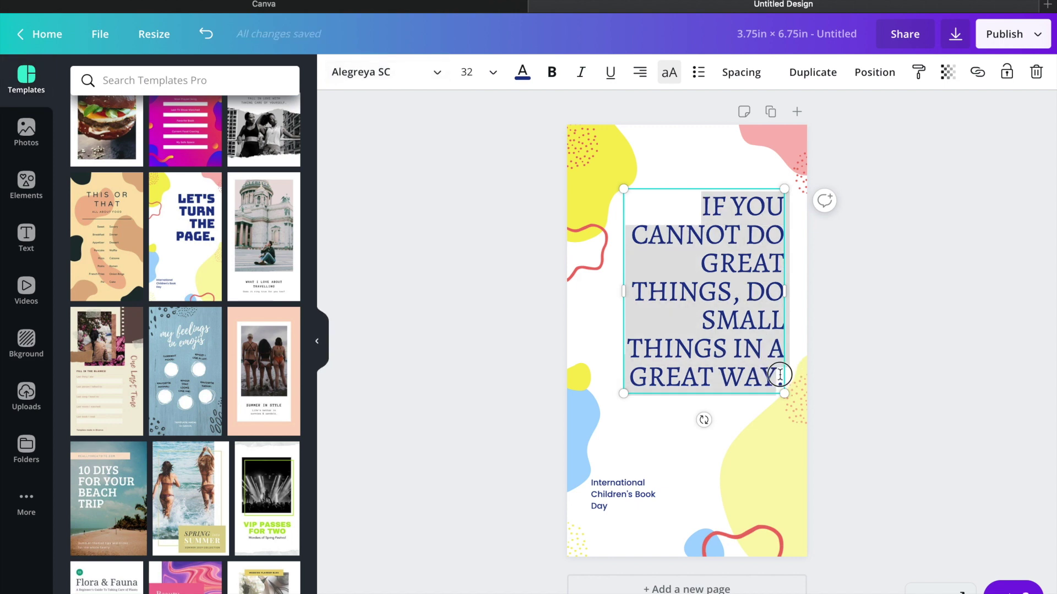
# Delete the "International Children's Book Day" text from the lower part of the page
pyautogui.click(882, 337)
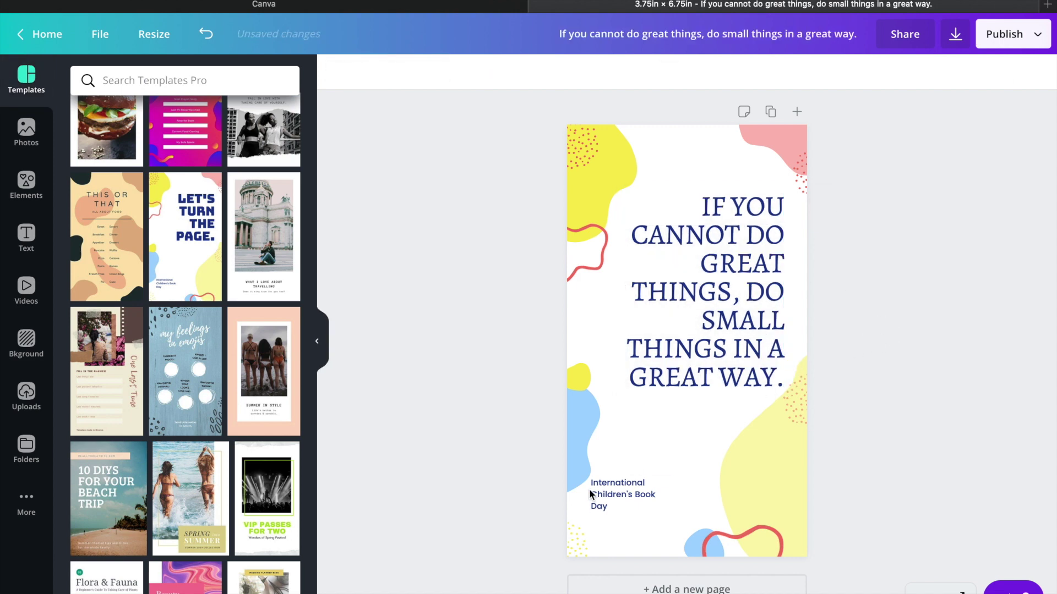
pyautogui.click(604, 491)
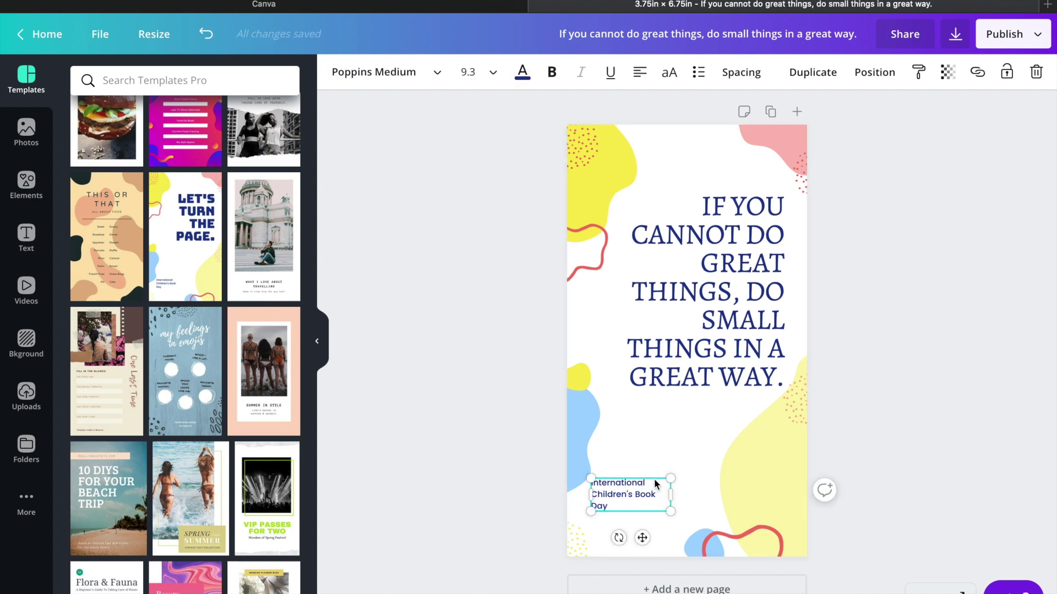
pyautogui.click(1036, 73)
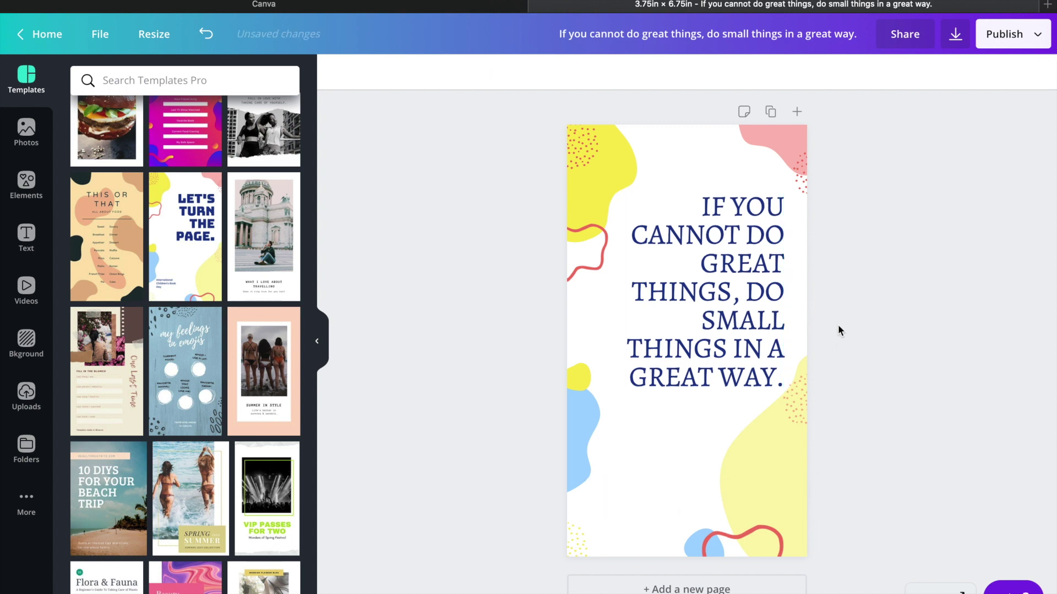
# Recolour the large pale-yellow shape in the page's lower-right corner with the dusty-rose brand colour and the upper-left yellow shape black
pyautogui.click(781, 447)
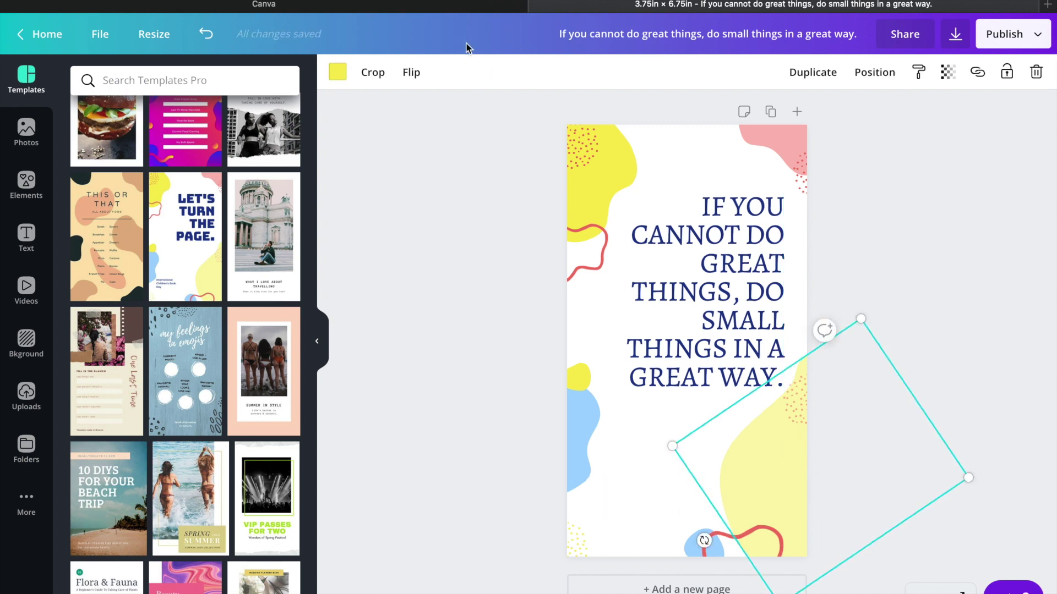
pyautogui.click(337, 72)
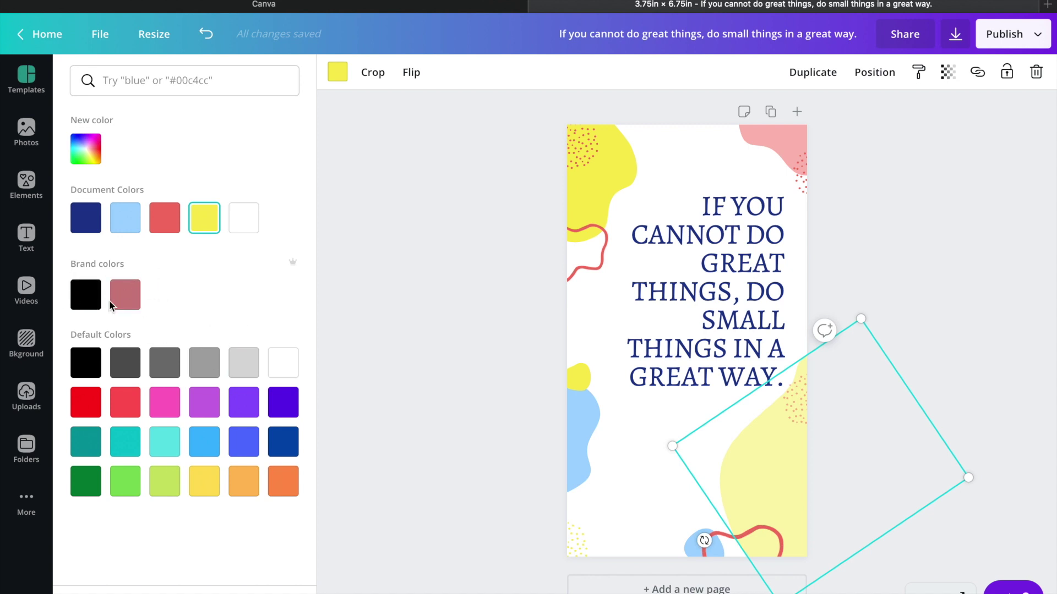
pyautogui.click(132, 288)
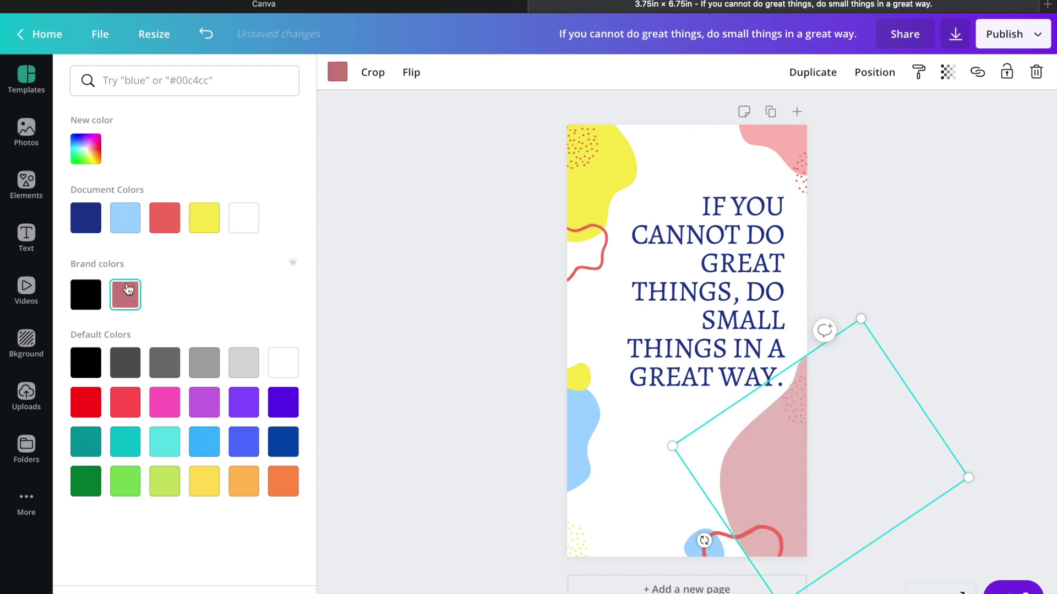
pyautogui.click(590, 168)
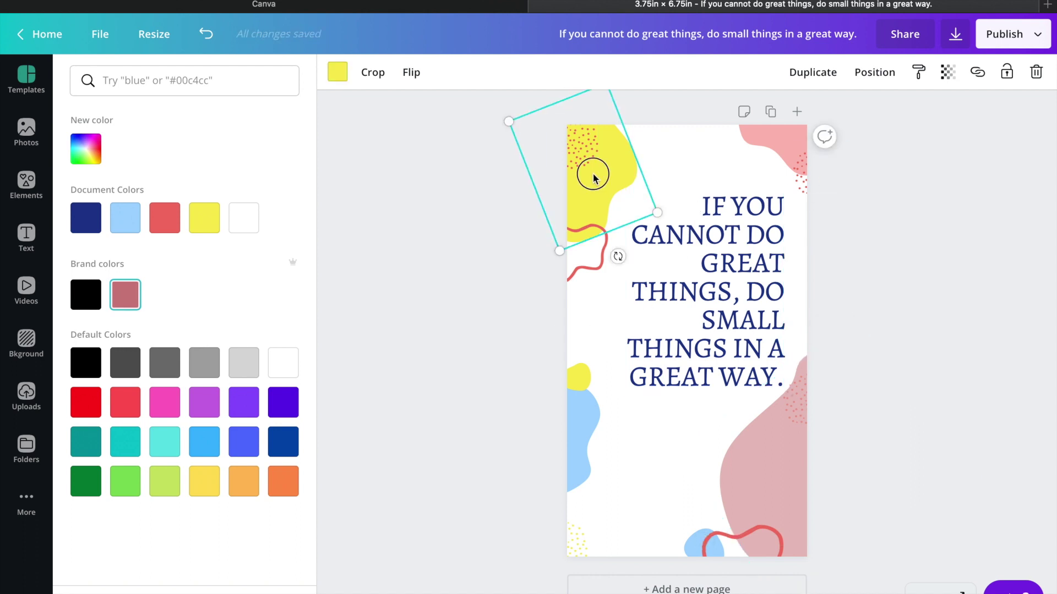
pyautogui.click(94, 301)
# Recolour the pink shape in the page's upper-right corner medium grey and the blue shape on its left edge dark grey
pyautogui.click(760, 153)
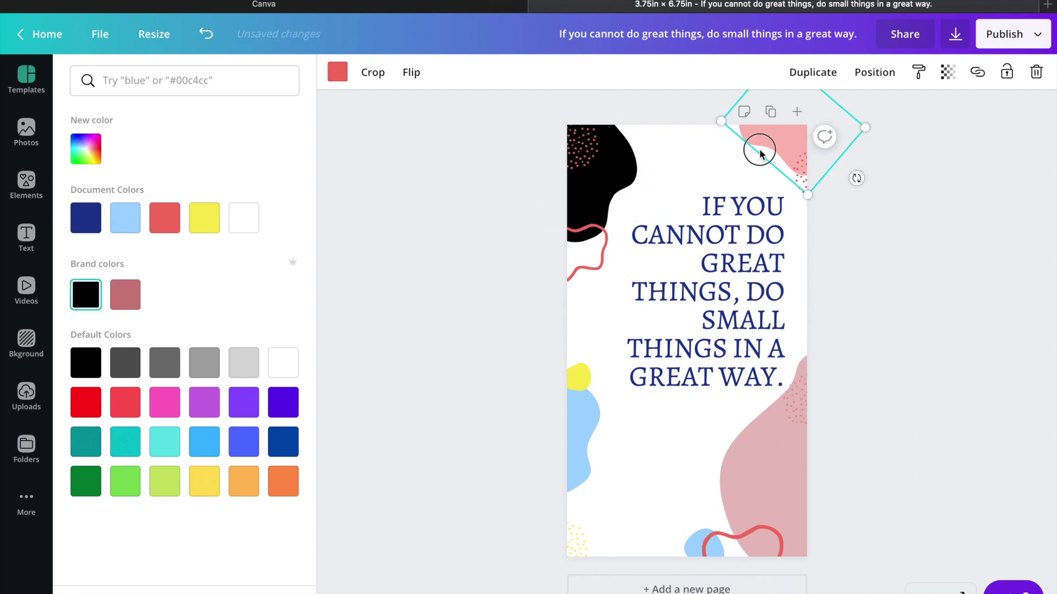
pyautogui.click(165, 362)
pyautogui.click(572, 416)
pyautogui.click(125, 362)
# Recolour the small yellow shape on the page's left edge dusty rose and the blue circle at its lower edge light grey
pyautogui.click(588, 376)
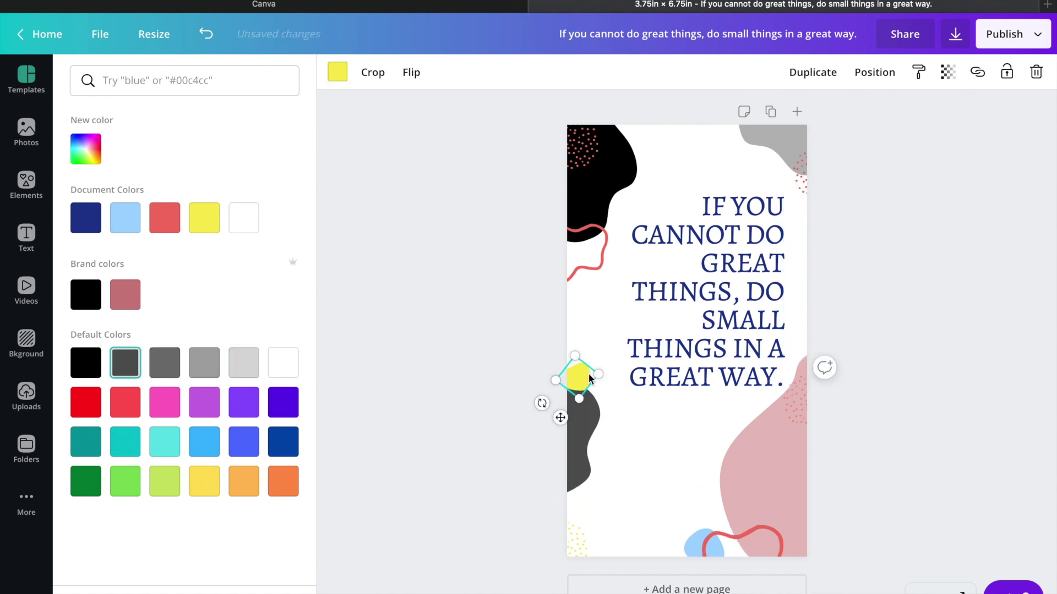
pyautogui.click(128, 297)
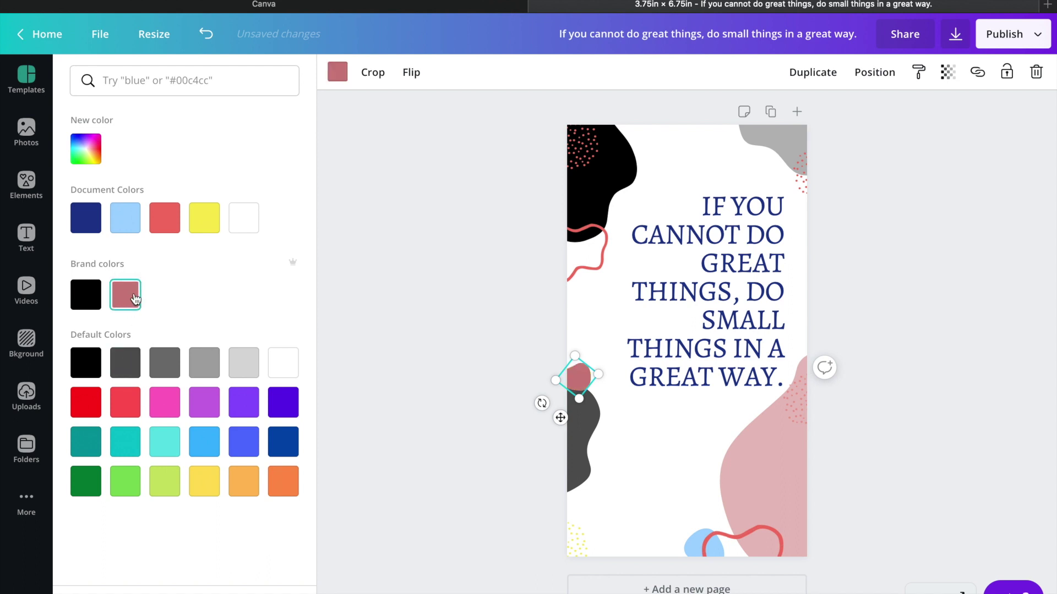
pyautogui.click(700, 546)
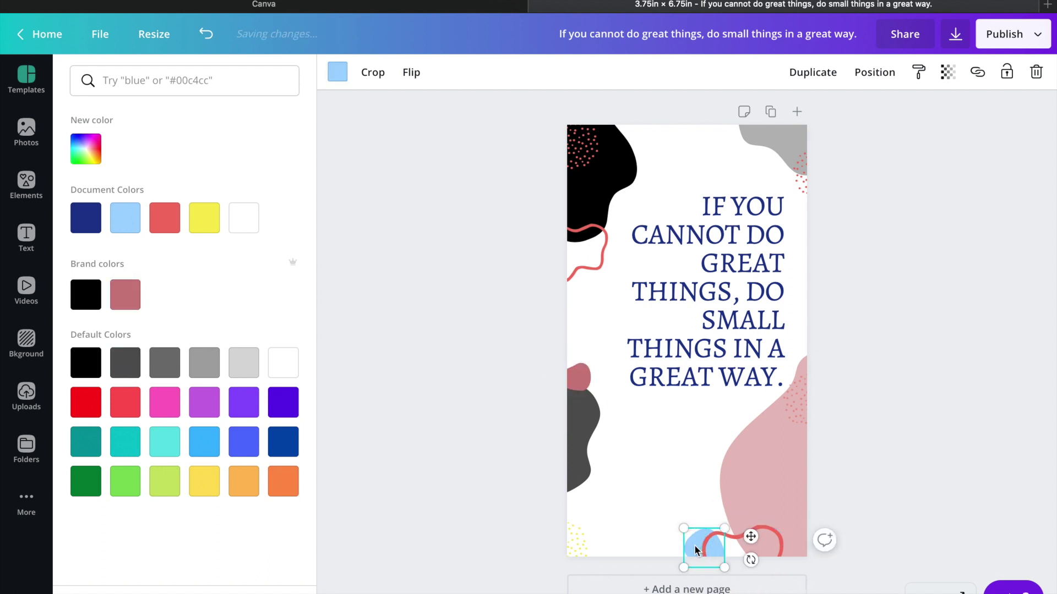
pyautogui.click(210, 366)
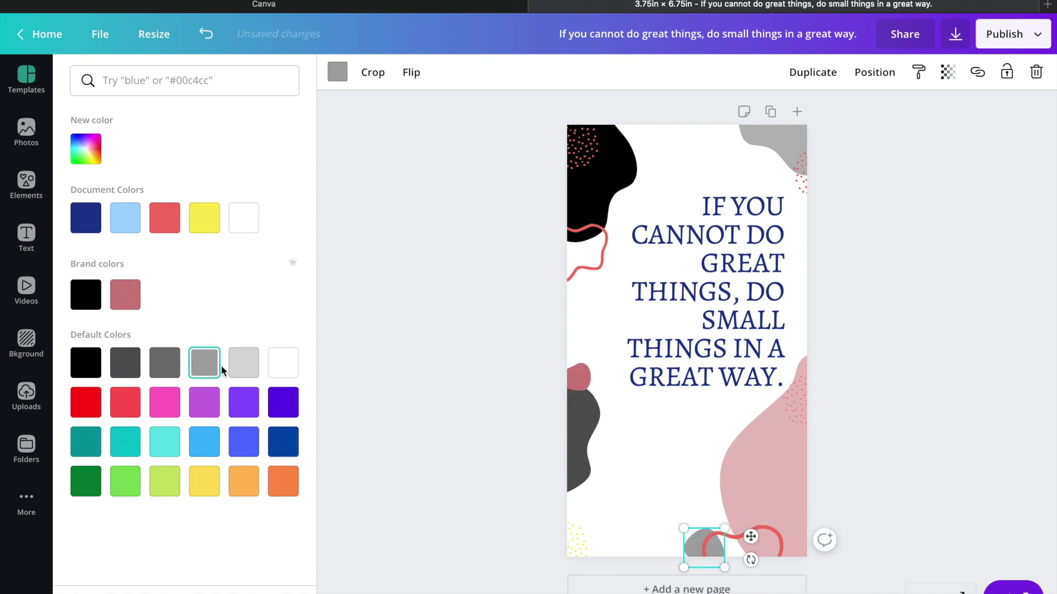
# Recolour the wavy line at the page's lower edge black and the yellow dots in the lower-left corner dusty rose
pyautogui.click(775, 532)
pyautogui.click(86, 363)
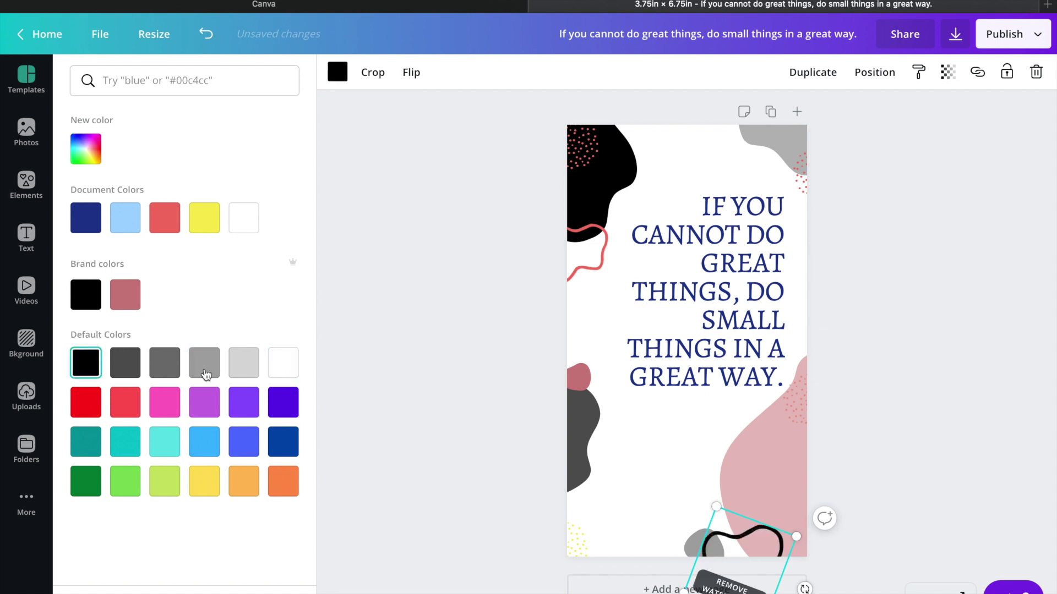
pyautogui.click(582, 543)
pyautogui.click(125, 295)
# Recolour the red wavy line on the page's left edge with the dusty-rose brand colour
pyautogui.click(796, 186)
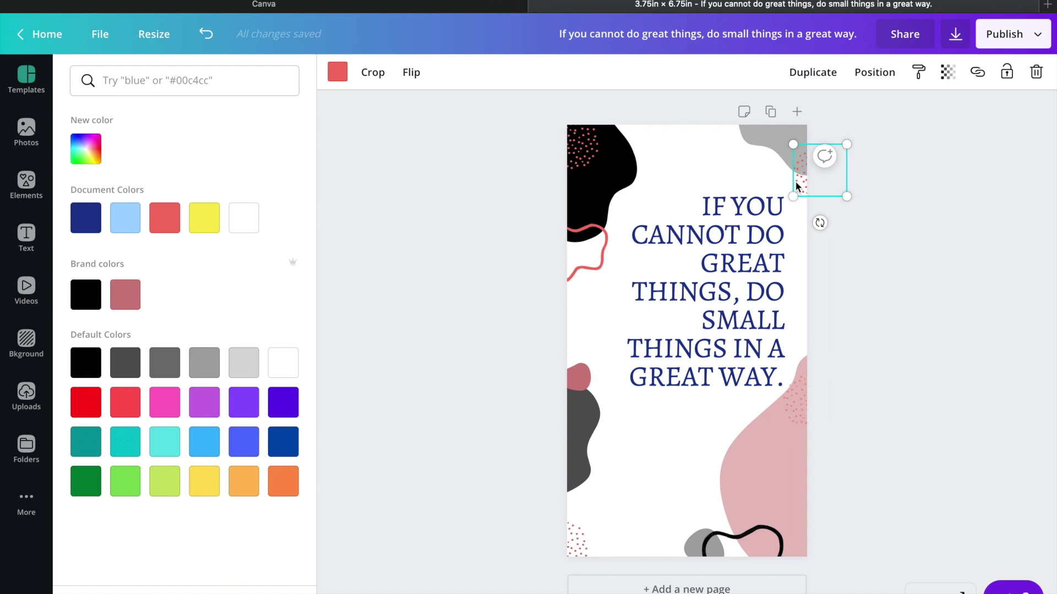
pyautogui.click(576, 155)
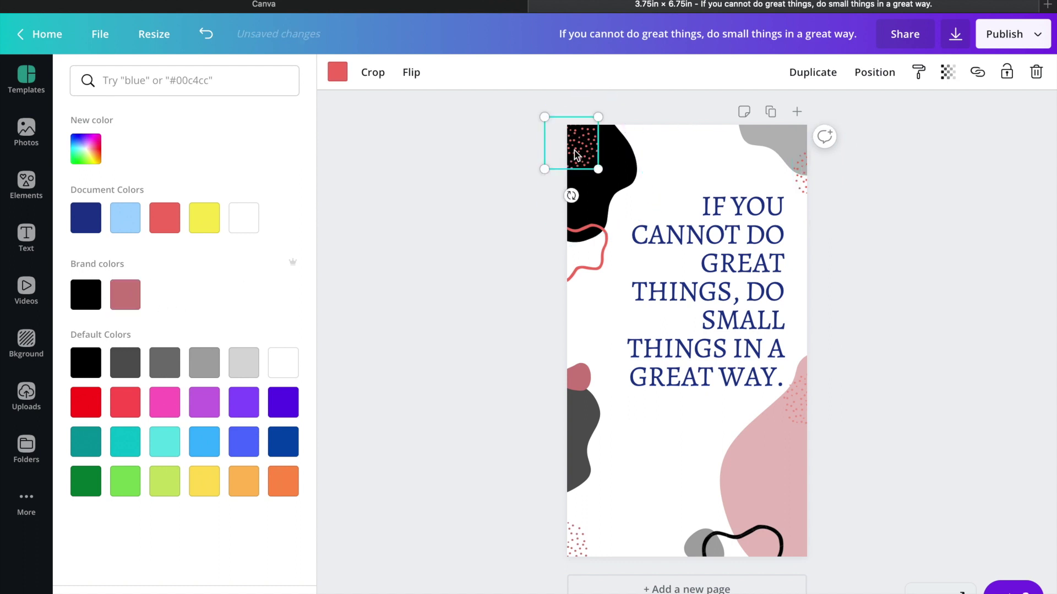
pyautogui.click(595, 259)
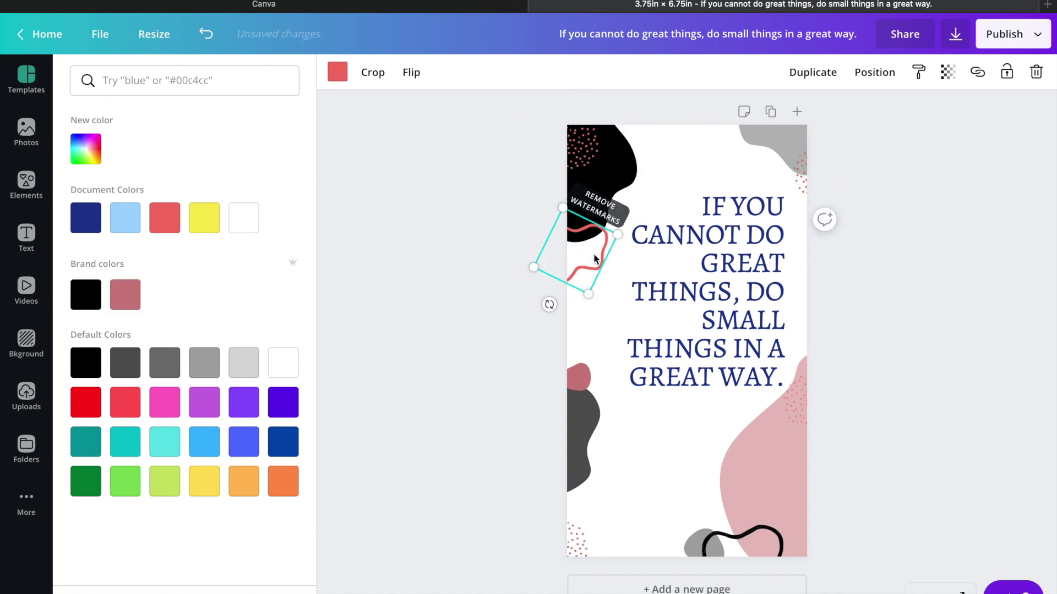
pyautogui.click(139, 306)
pyautogui.press('Escape')
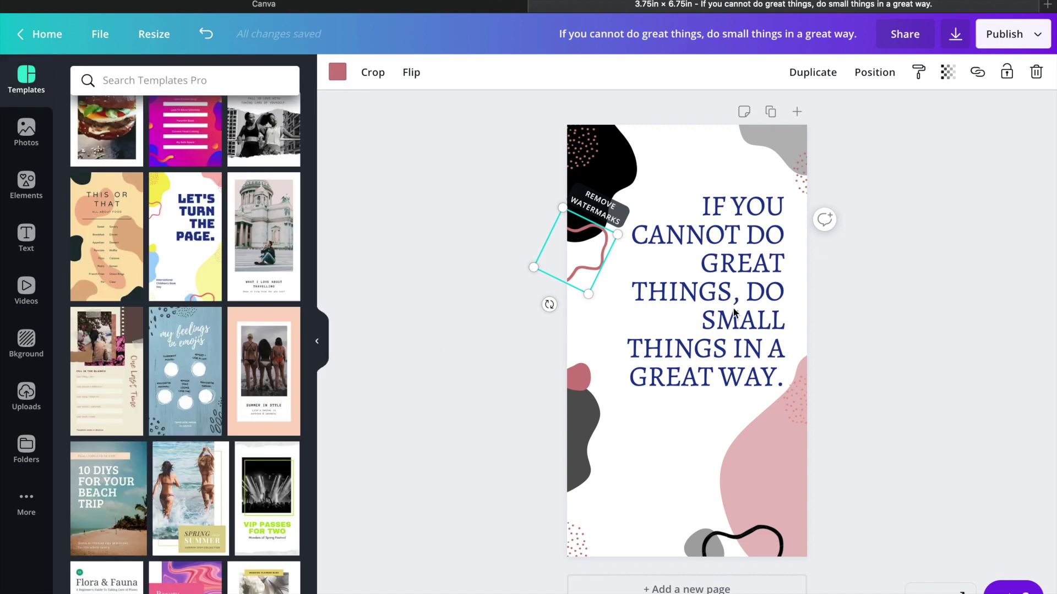
# Recolour the quote text with the black brand colour
pyautogui.click(738, 308)
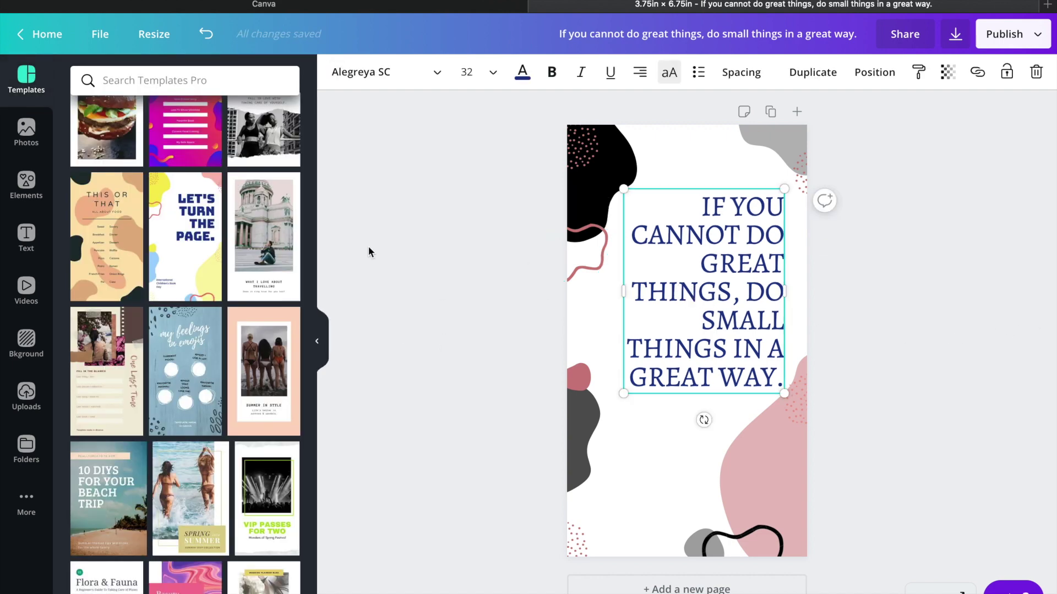
pyautogui.click(522, 77)
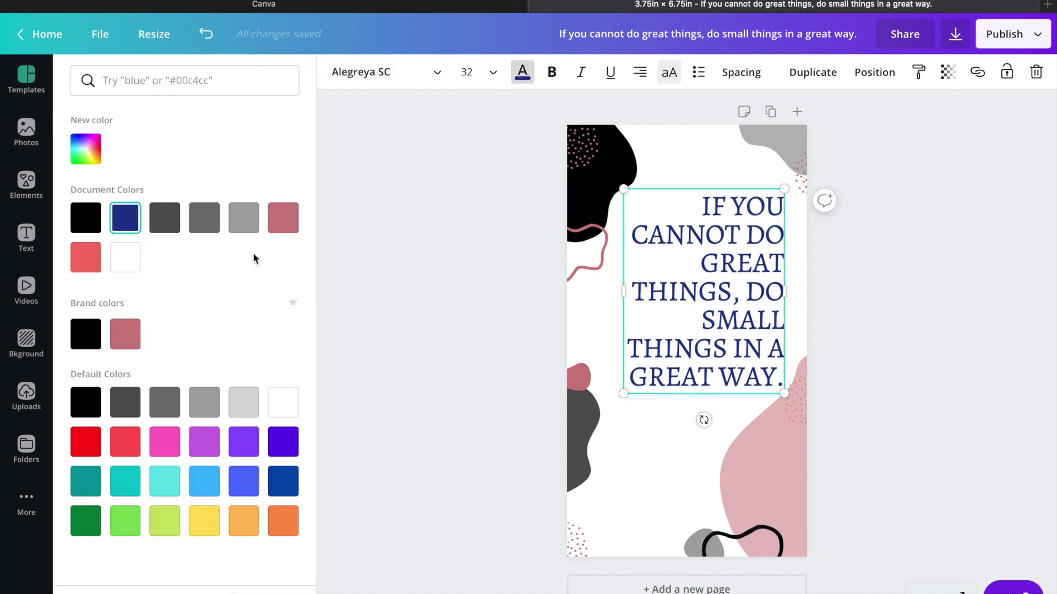
pyautogui.click(123, 347)
pyautogui.click(85, 335)
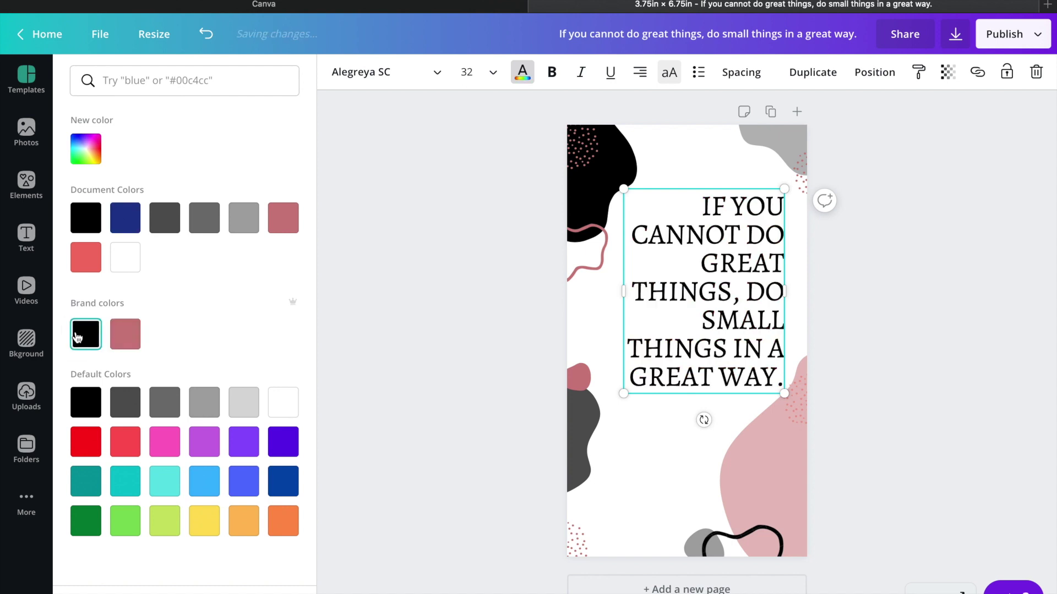
# Mix the custom dark green #38544a as the colour of the quote text
pyautogui.click(86, 149)
pyautogui.moveTo(97, 274); pyautogui.dragTo(169, 274)
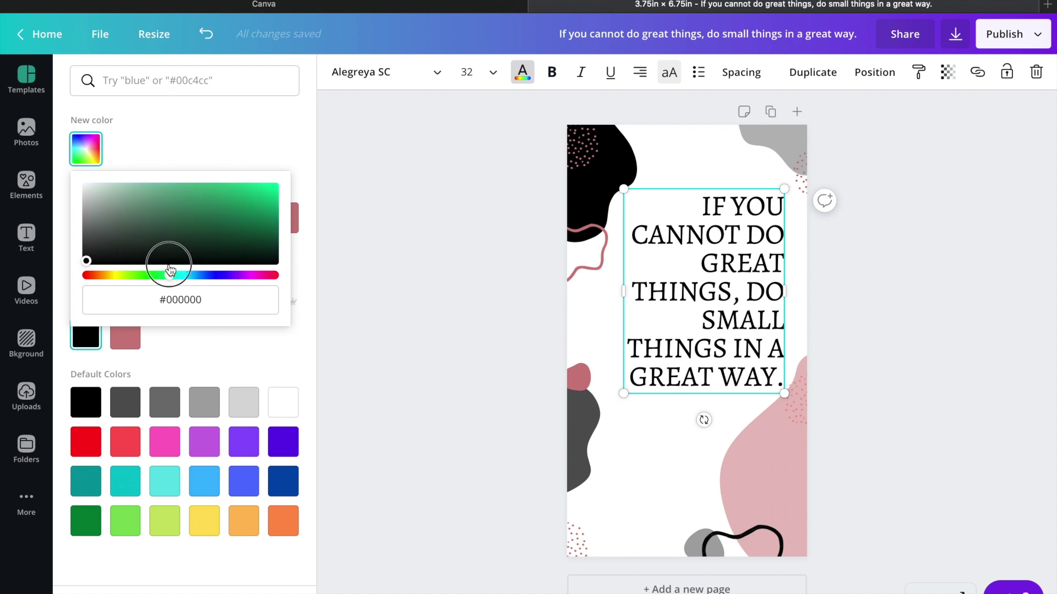
pyautogui.moveTo(90, 256); pyautogui.dragTo(238, 206)
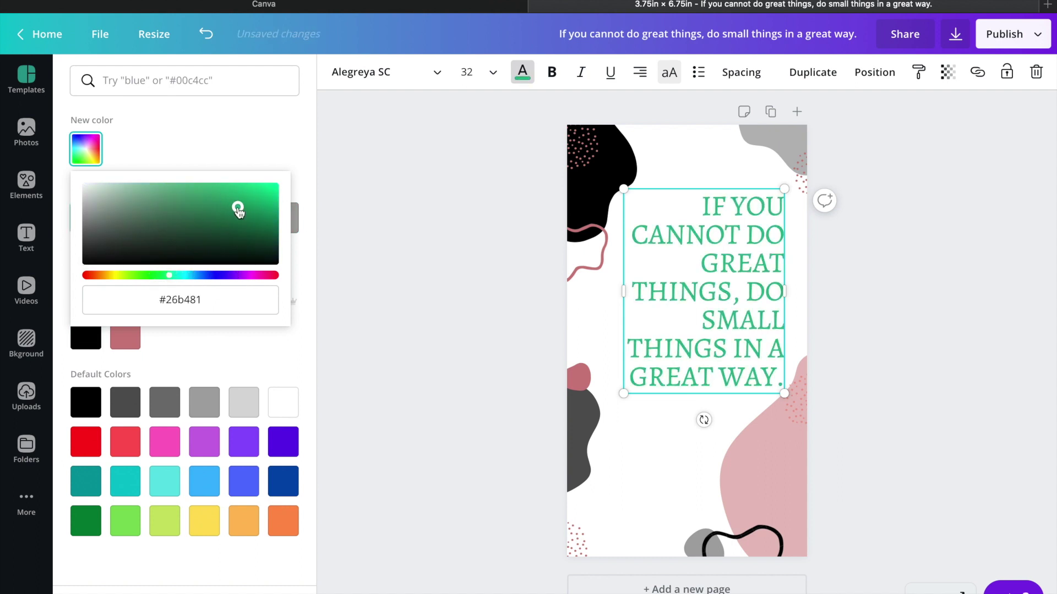
pyautogui.moveTo(252, 206); pyautogui.dragTo(149, 238)
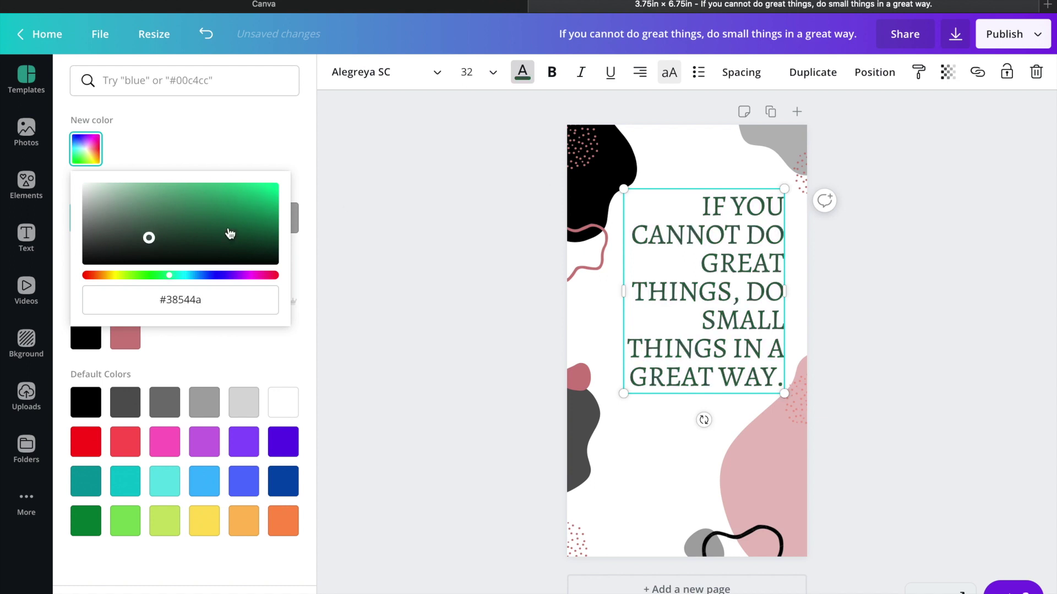
pyautogui.click(217, 155)
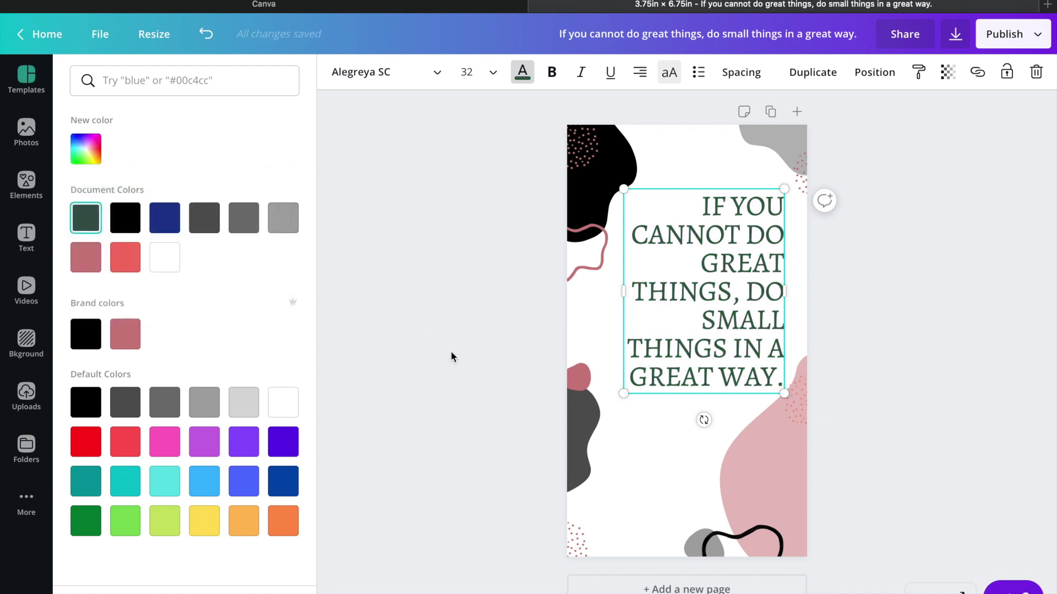
pyautogui.click(857, 359)
pyautogui.click(864, 395)
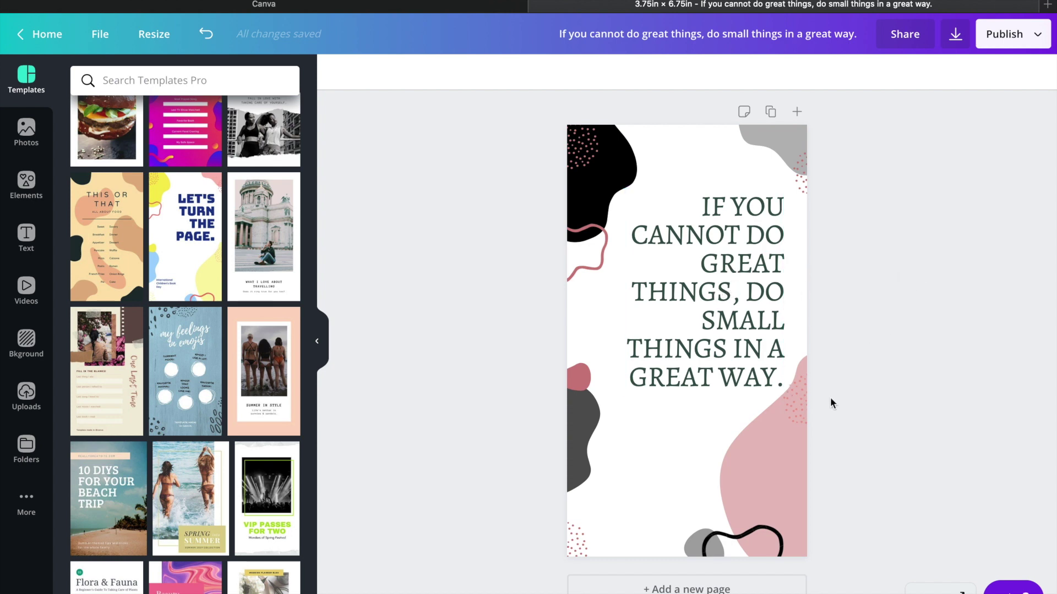
# Duplicate the quote page and replace the text on the copy with "A GOAL WITHOUT A PLAN IS JUST A WISH."
pyautogui.click(770, 114)
pyautogui.click(726, 280)
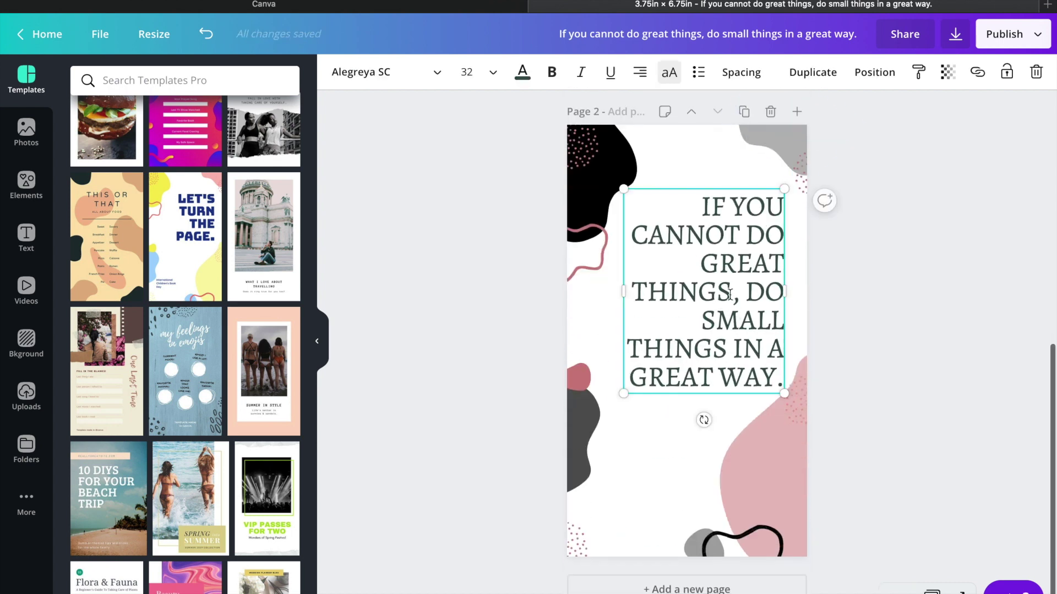
pyautogui.doubleClick(727, 280)
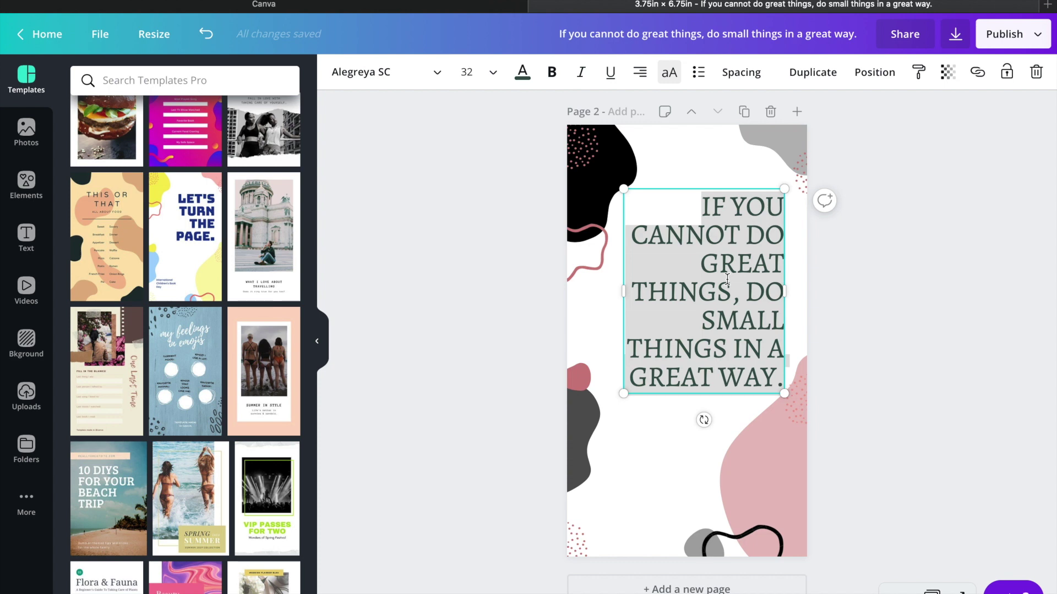
pyautogui.write('A GO')
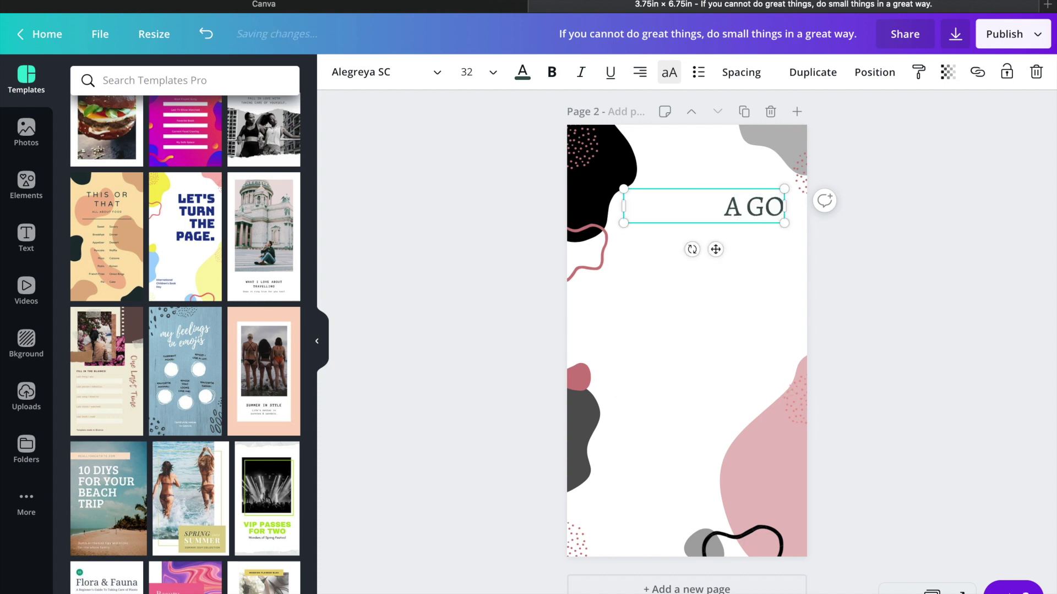
pyautogui.write('AL WITHOUT A')
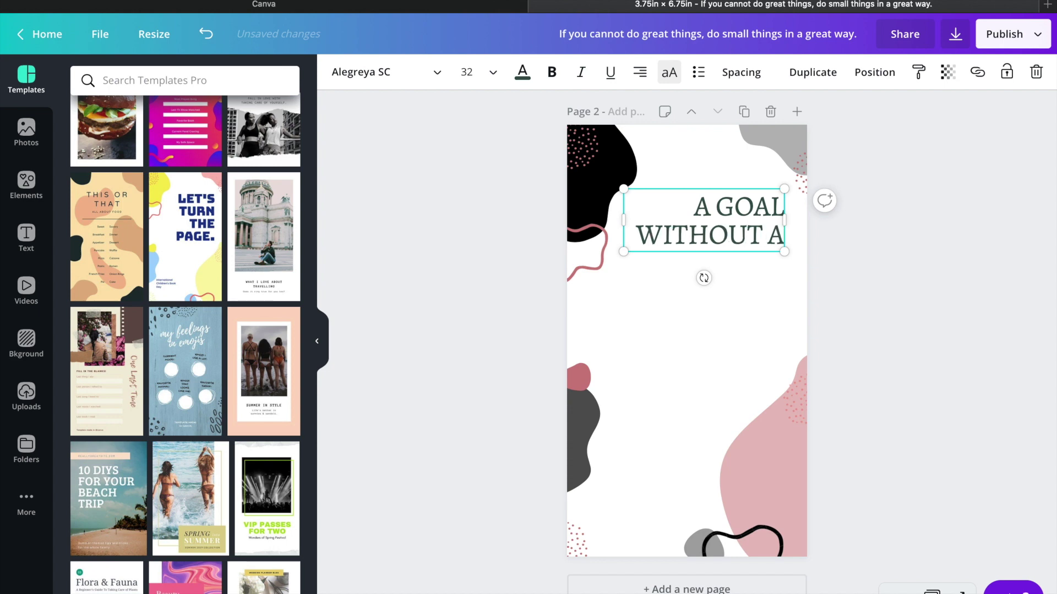
pyautogui.write(' PLAN OS')
pyautogui.press('BackSpace')
pyautogui.press('BackSpace')
pyautogui.press('BackSpace')
pyautogui.write('IS JUS')
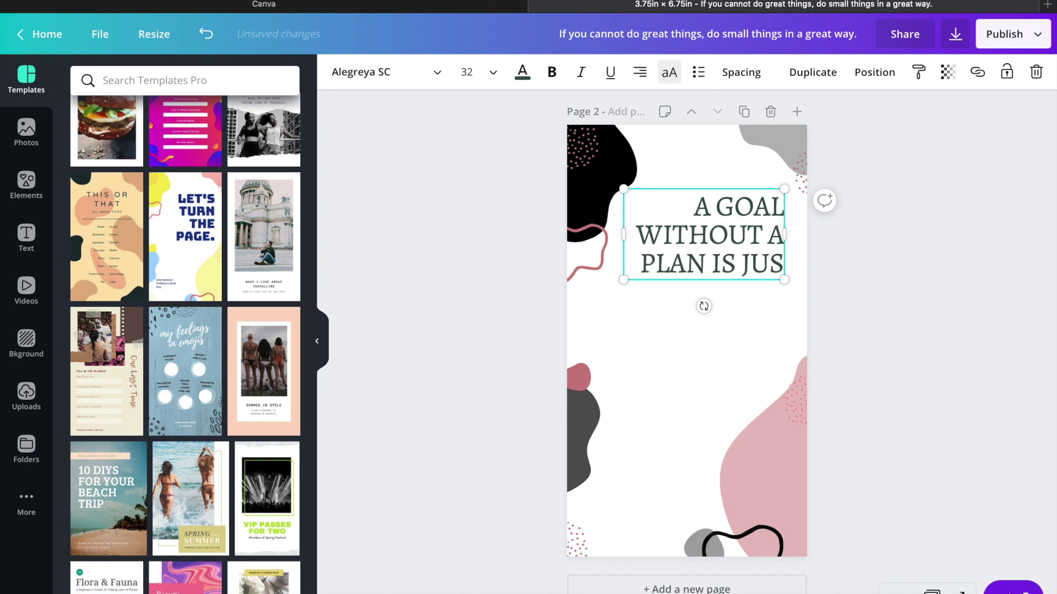
pyautogui.write('T A WISH,')
pyautogui.press('BackSpace')
pyautogui.write('.')
# Try the second page's whole quote at font size 56, settling on size 42
pyautogui.hotkey('ctrl', 'a')
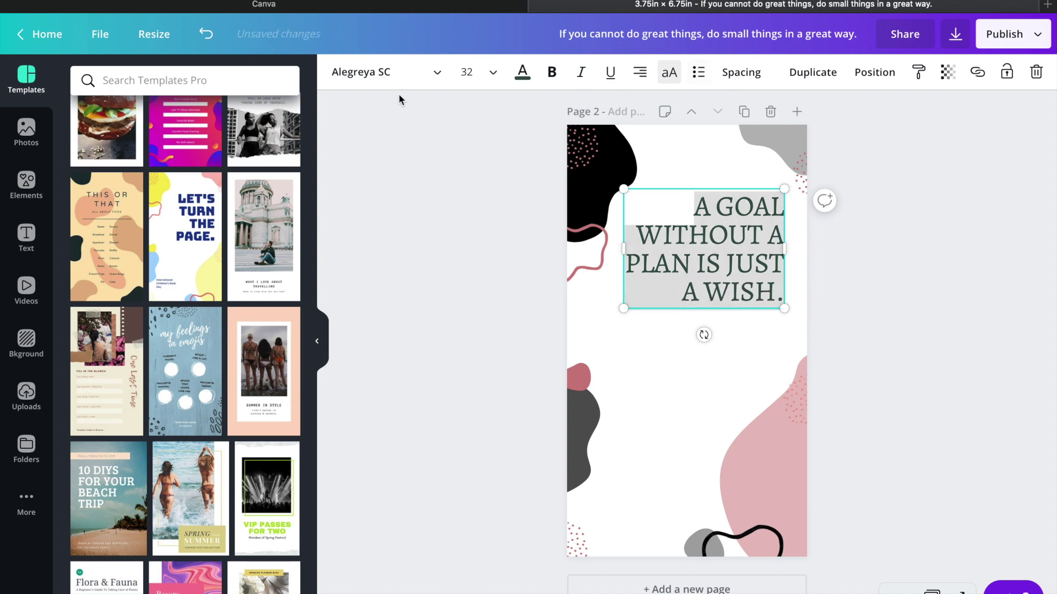
pyautogui.click(489, 71)
pyautogui.click(500, 398)
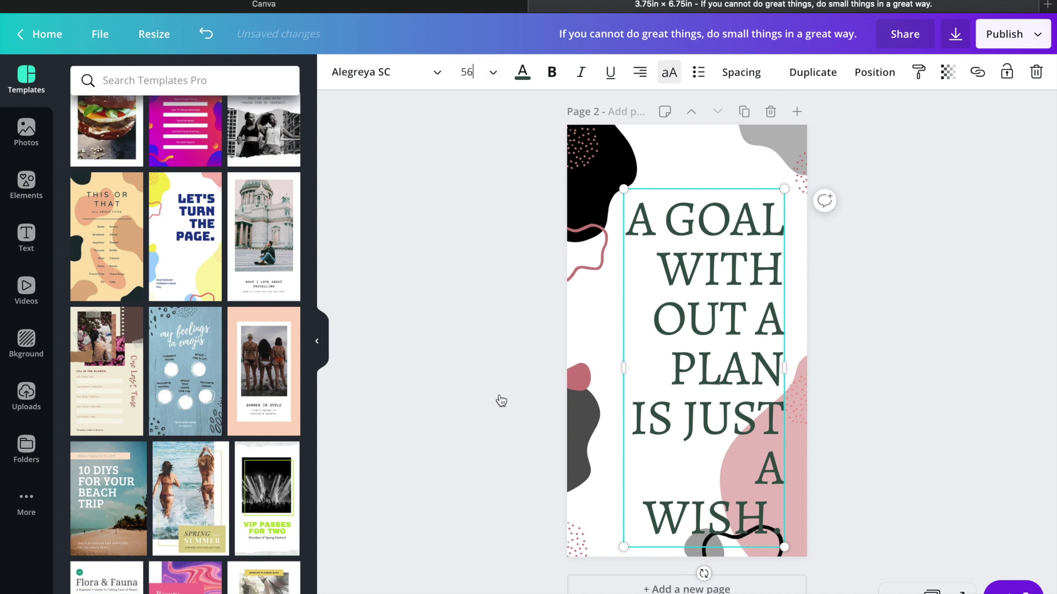
pyautogui.click(493, 73)
pyautogui.click(507, 213)
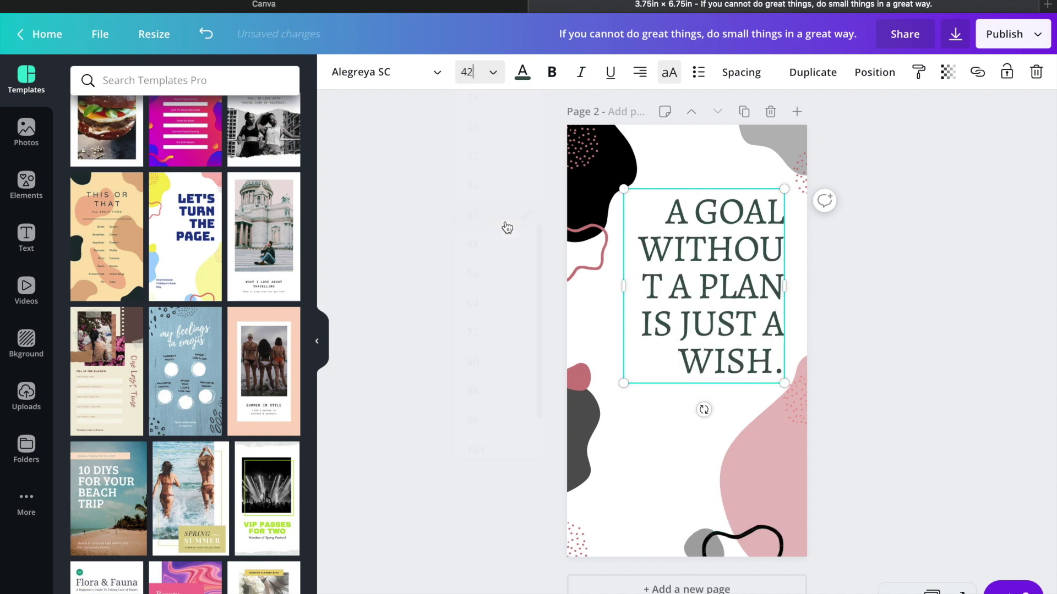
pyautogui.click(989, 272)
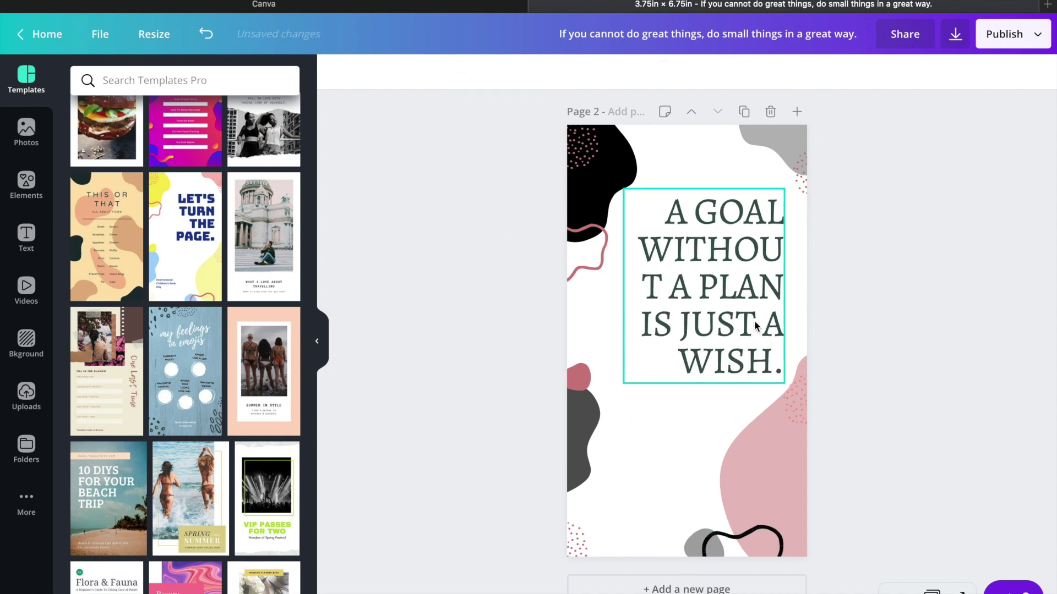
# Widen the second page's text box slightly towards the right page edge so the word WITHOUT fits on one line
pyautogui.click(667, 254)
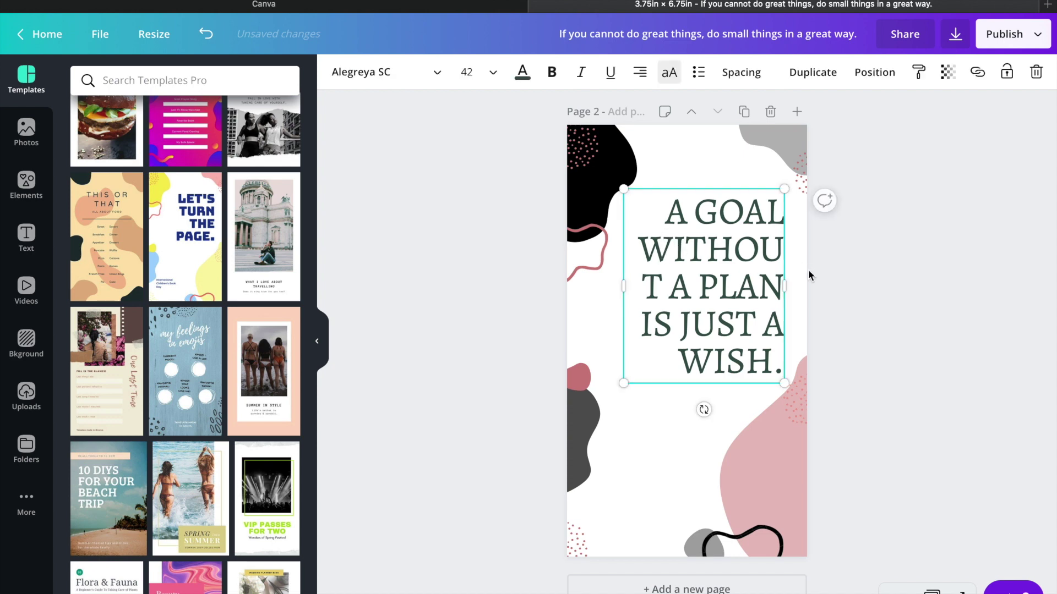
pyautogui.moveTo(790, 289); pyautogui.dragTo(796, 286)
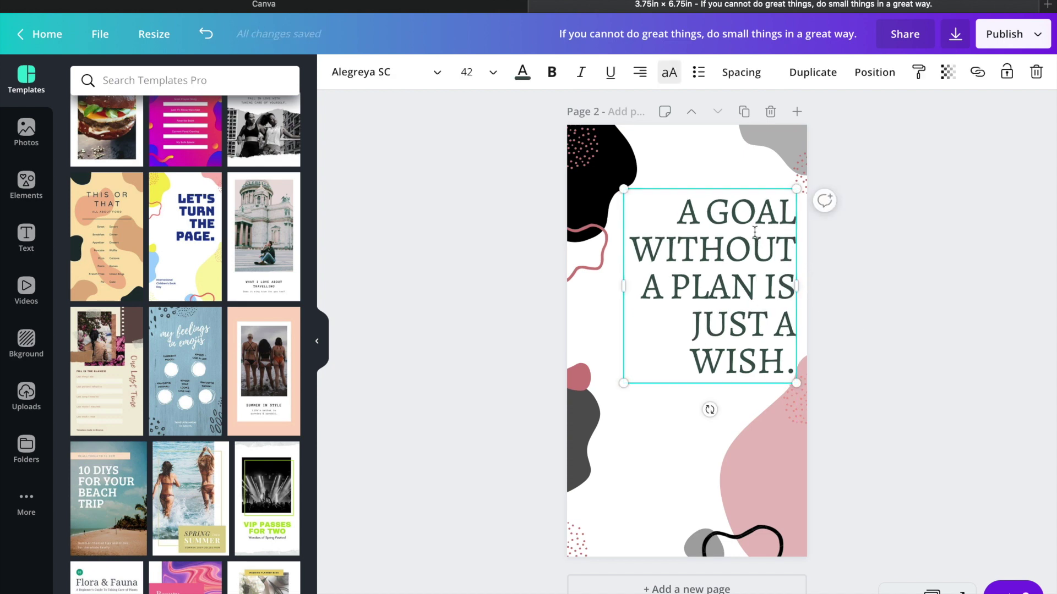
pyautogui.click(863, 278)
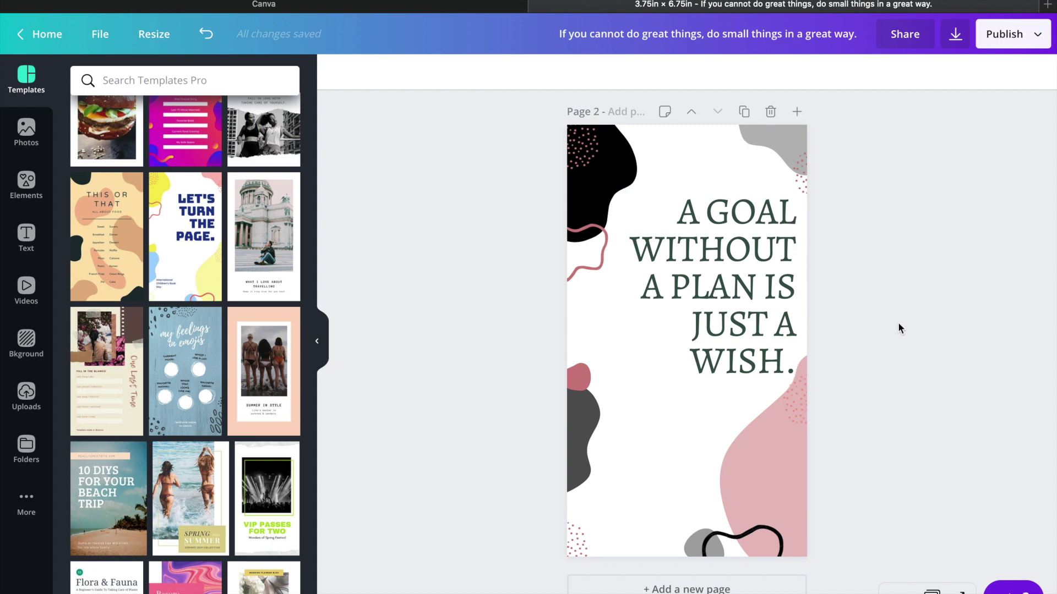
# Add a blank third page after the second quote page
pyautogui.scroll(5, 897, 325)
pyautogui.scroll(4, 897, 322)
pyautogui.scroll(-8, 897, 322)
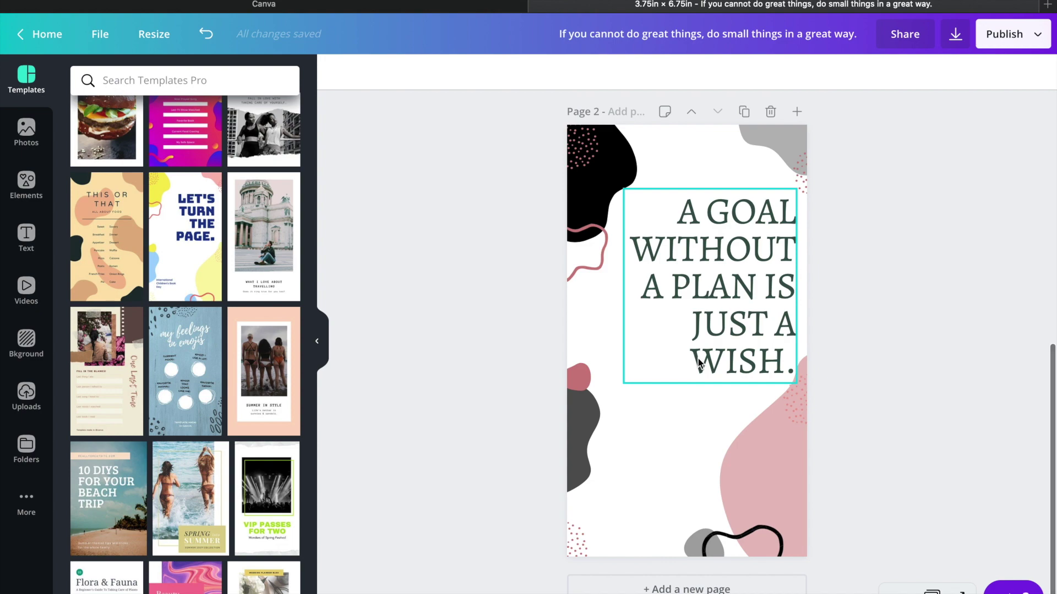
pyautogui.scroll(5, 699, 360)
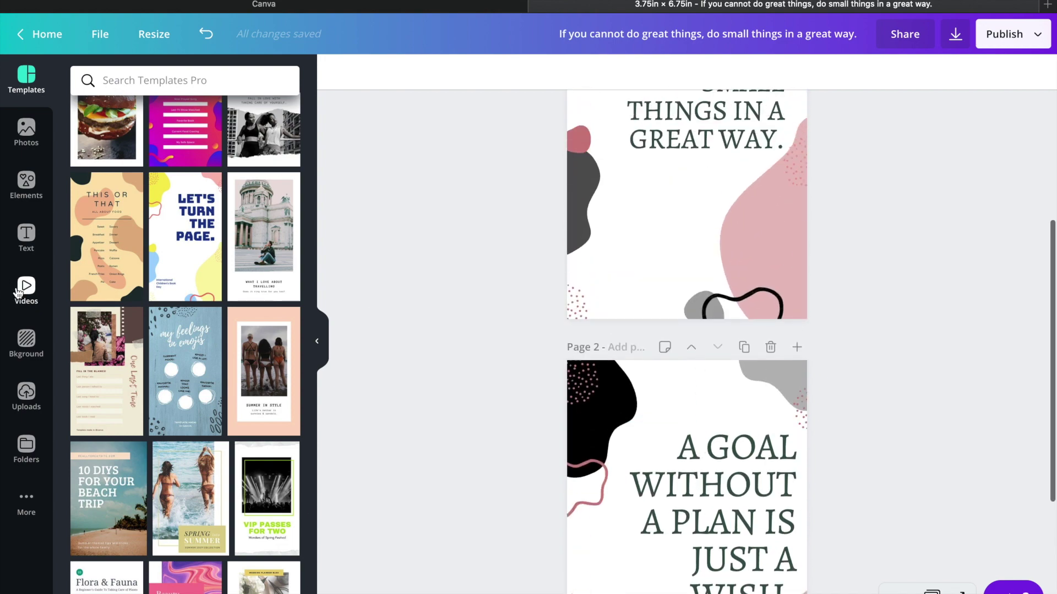
pyautogui.scroll(-1, 177, 376)
pyautogui.scroll(-5, 177, 376)
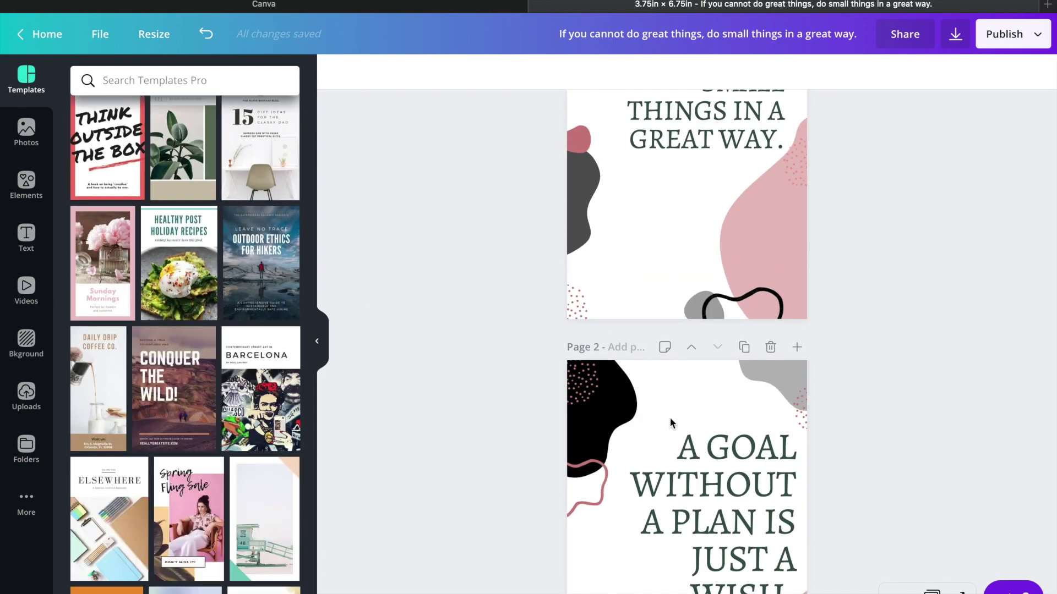
pyautogui.scroll(-4, 670, 423)
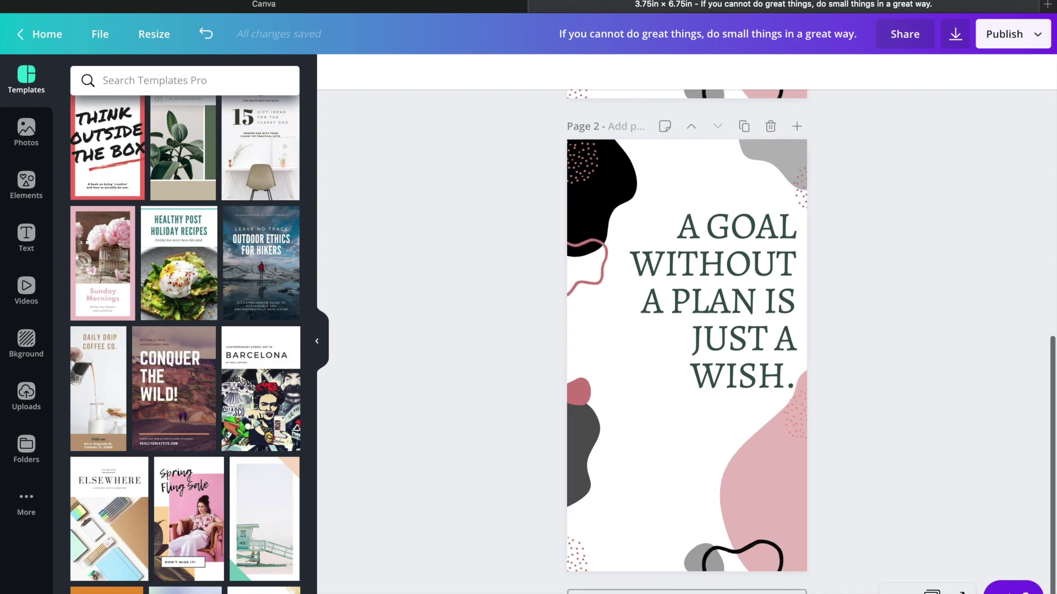
pyautogui.click(686, 587)
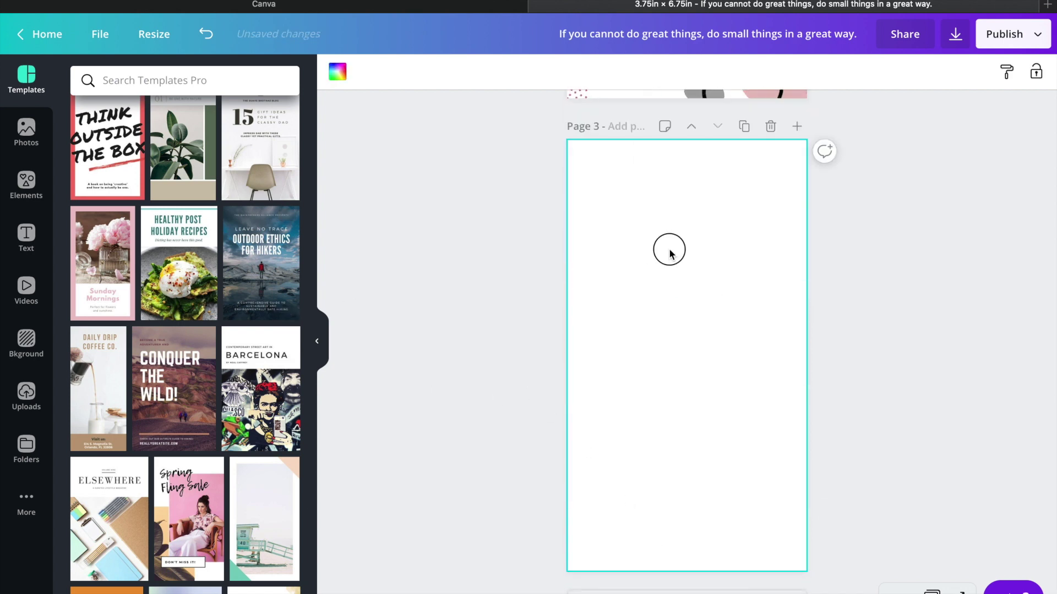
# Try the green hills landscape as the third page's background, replacing it with the creased graph-paper background
pyautogui.click(26, 342)
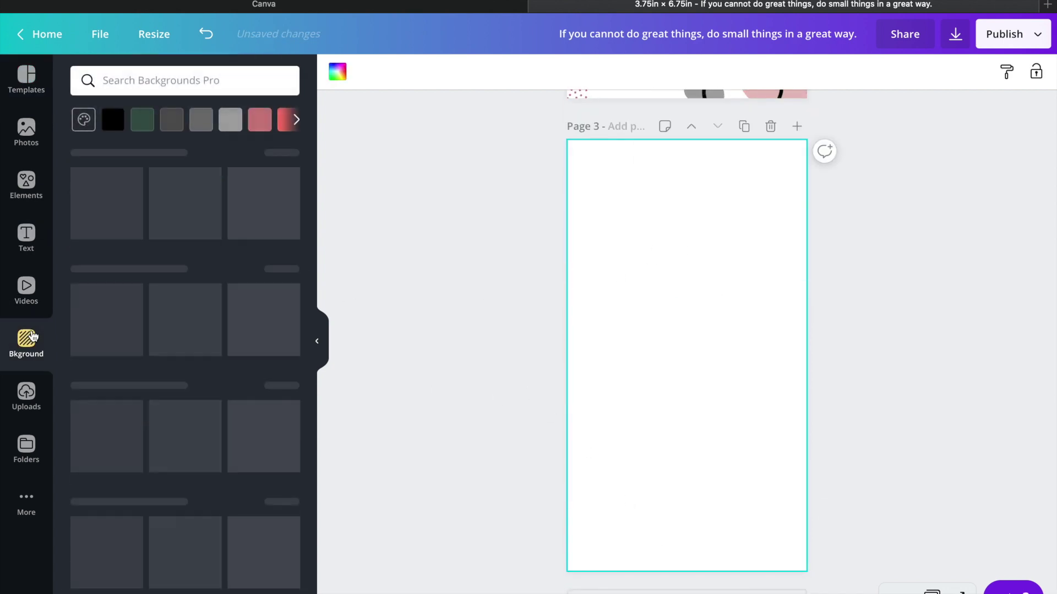
pyautogui.click(189, 324)
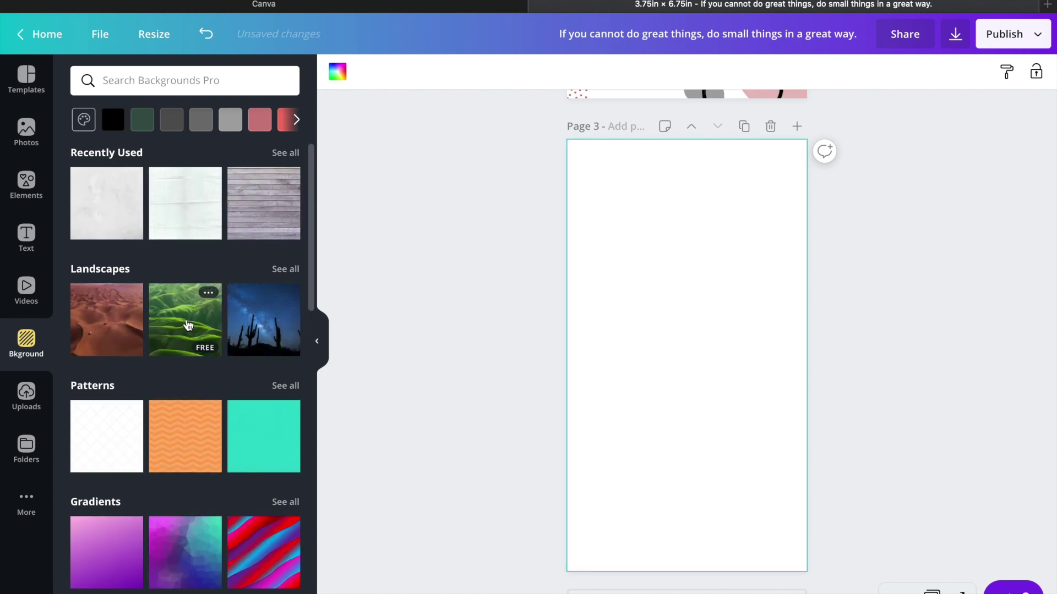
pyautogui.scroll(2, 743, 189)
pyautogui.scroll(-2, 745, 196)
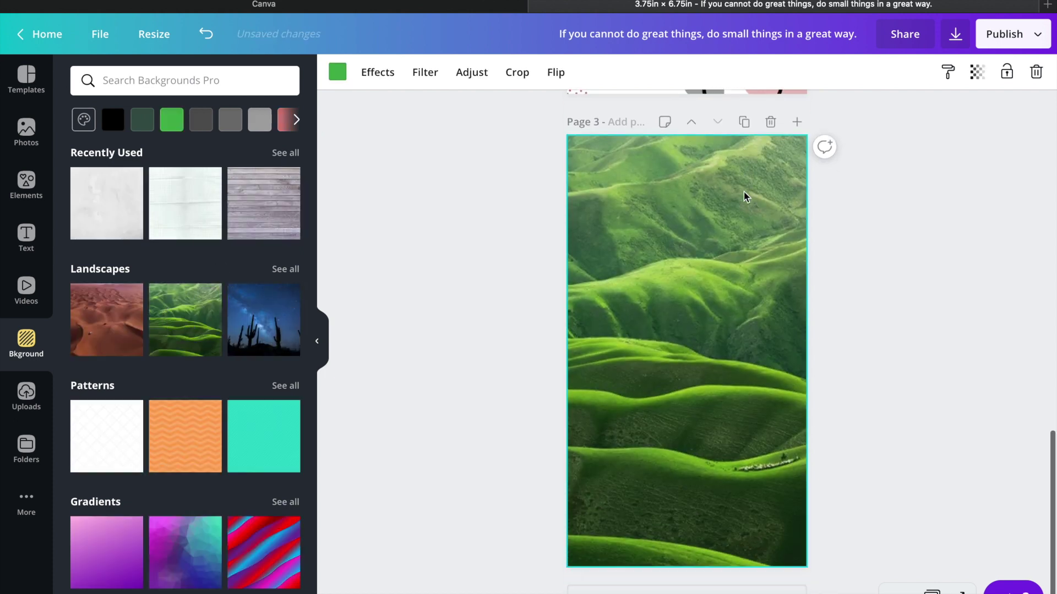
pyautogui.click(247, 204)
pyautogui.click(185, 202)
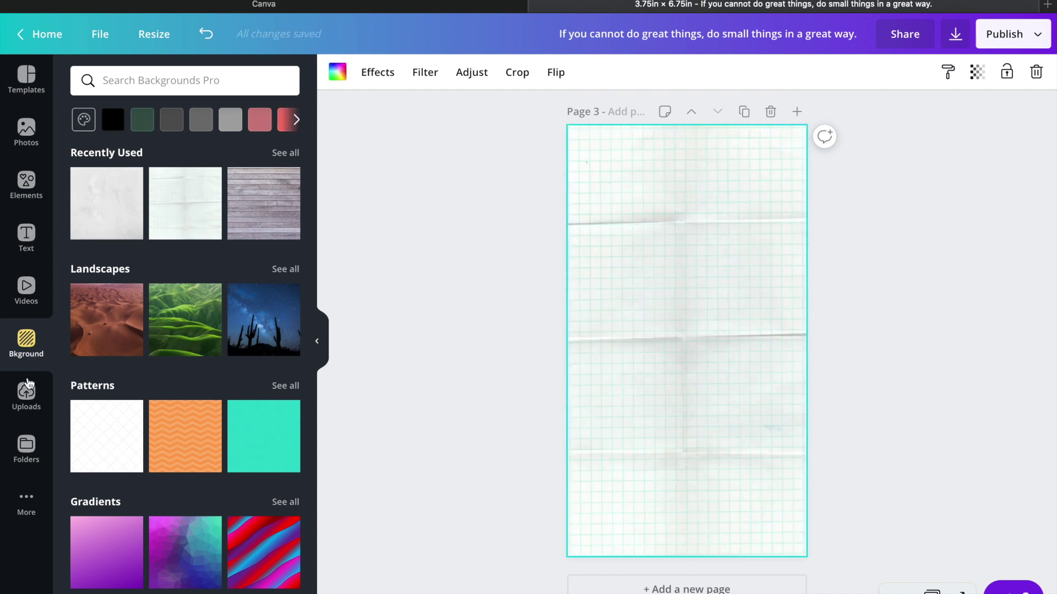
# Place the uploaded floral bouquet image with the white outlined flower in the upper half of the graph-paper page, centred horizontally
pyautogui.click(29, 393)
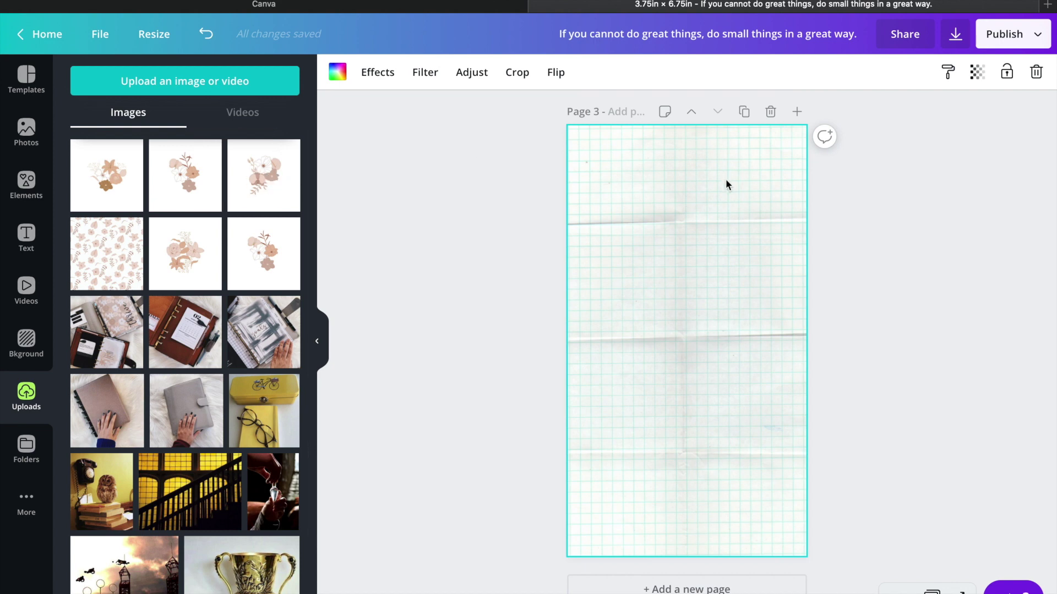
pyautogui.moveTo(259, 173); pyautogui.dragTo(663, 243)
pyautogui.moveTo(725, 267); pyautogui.dragTo(684, 214)
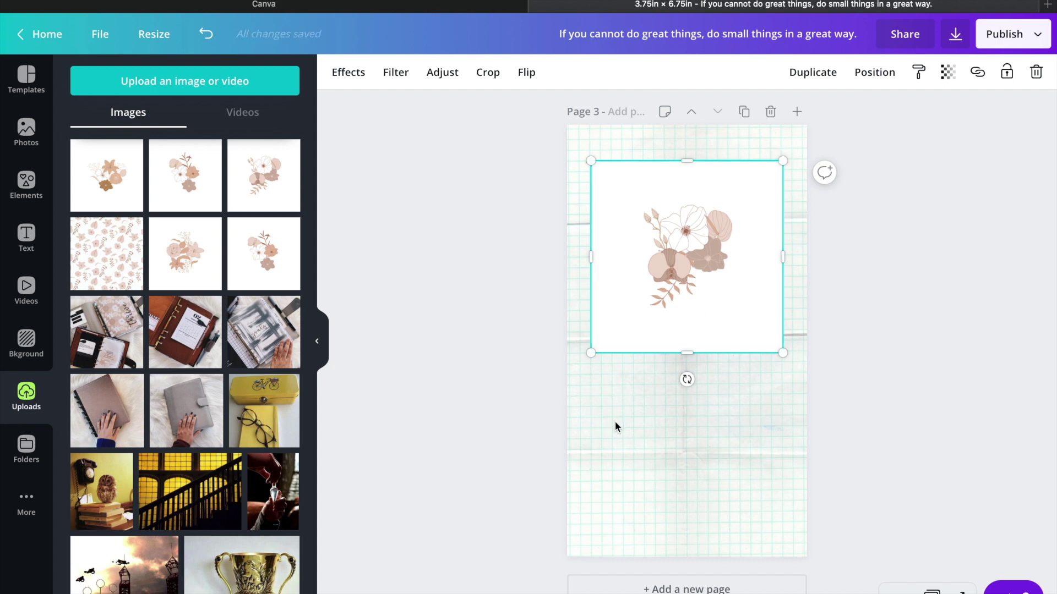
pyautogui.click(23, 232)
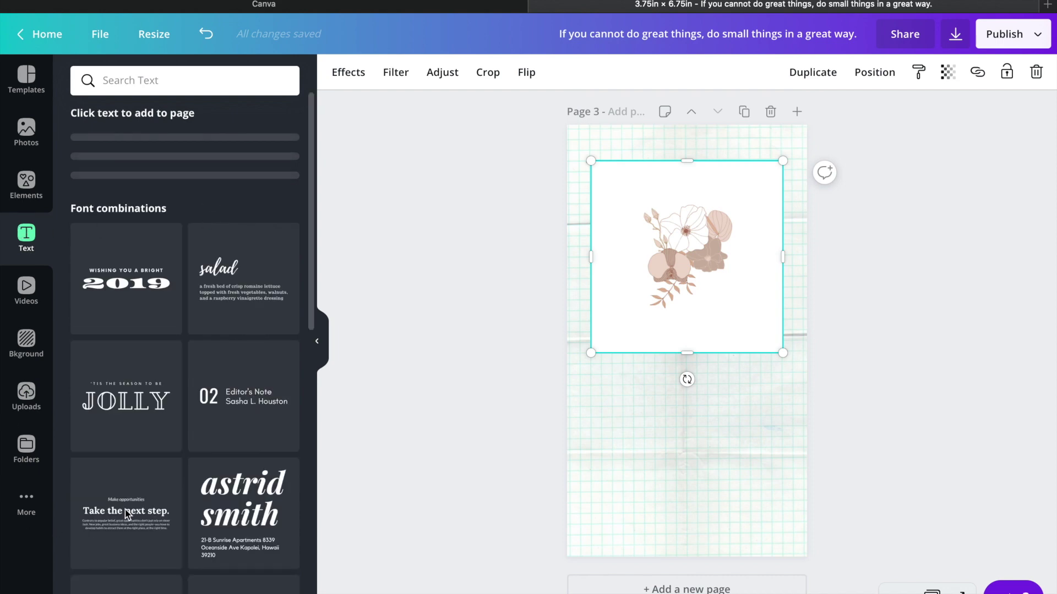
pyautogui.scroll(-7, 220, 498)
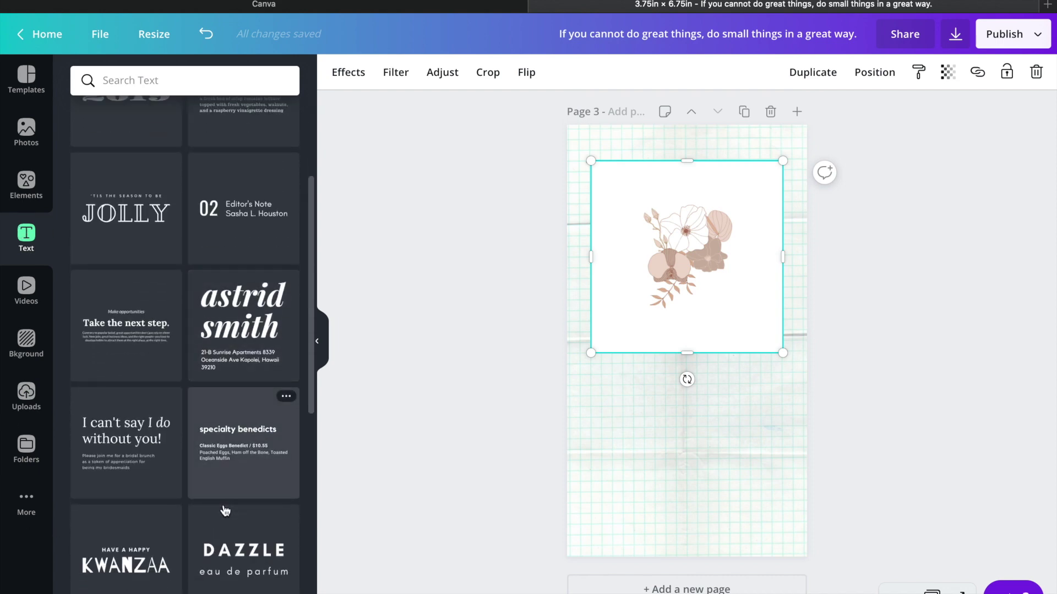
pyautogui.scroll(-4, 221, 501)
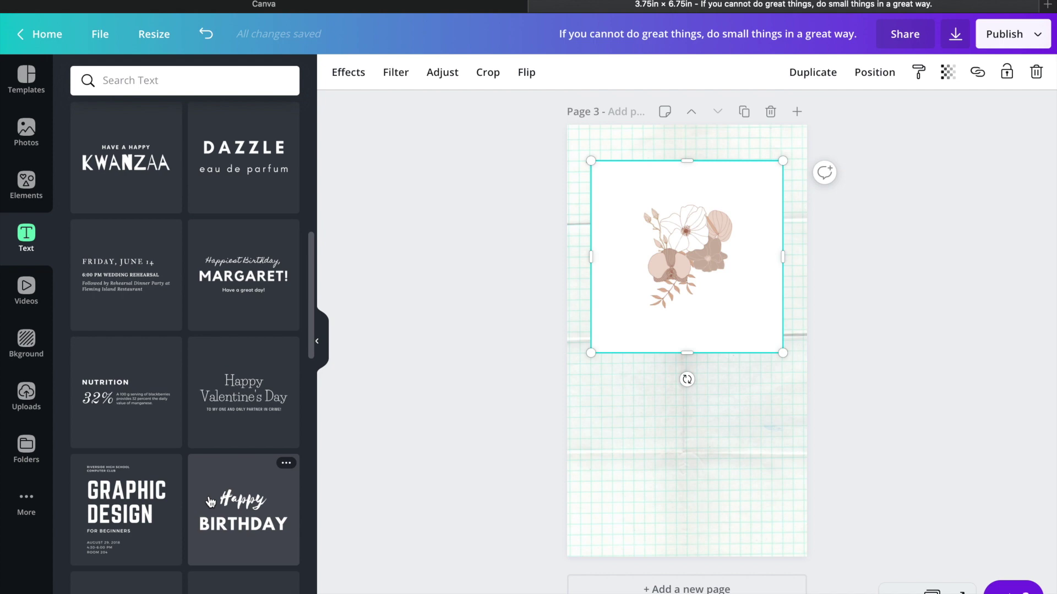
pyautogui.click(30, 187)
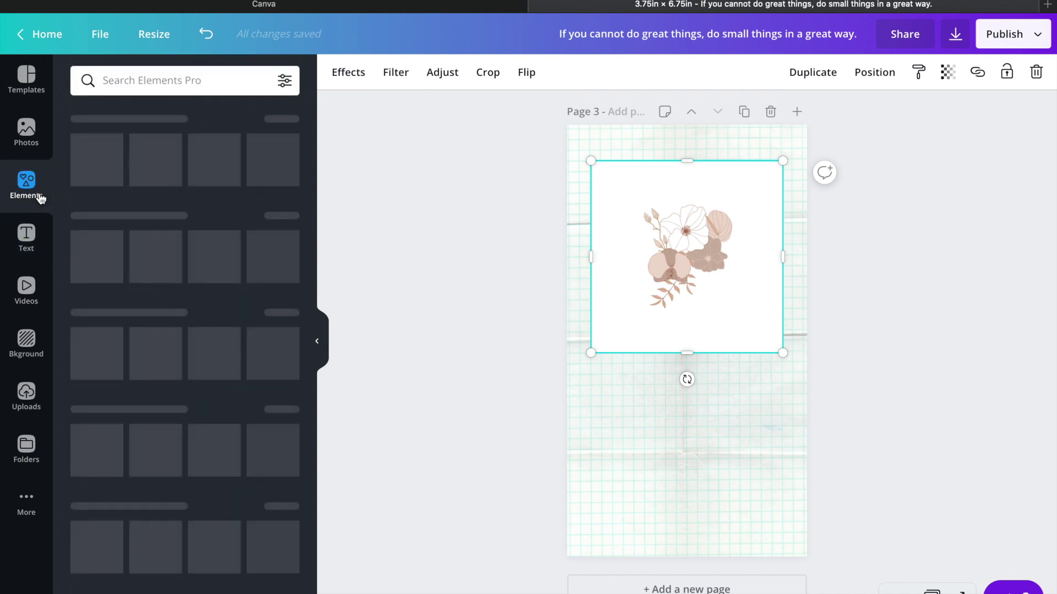
# Delete the floral bouquet image and the graph-paper background from the third page
pyautogui.click(635, 216)
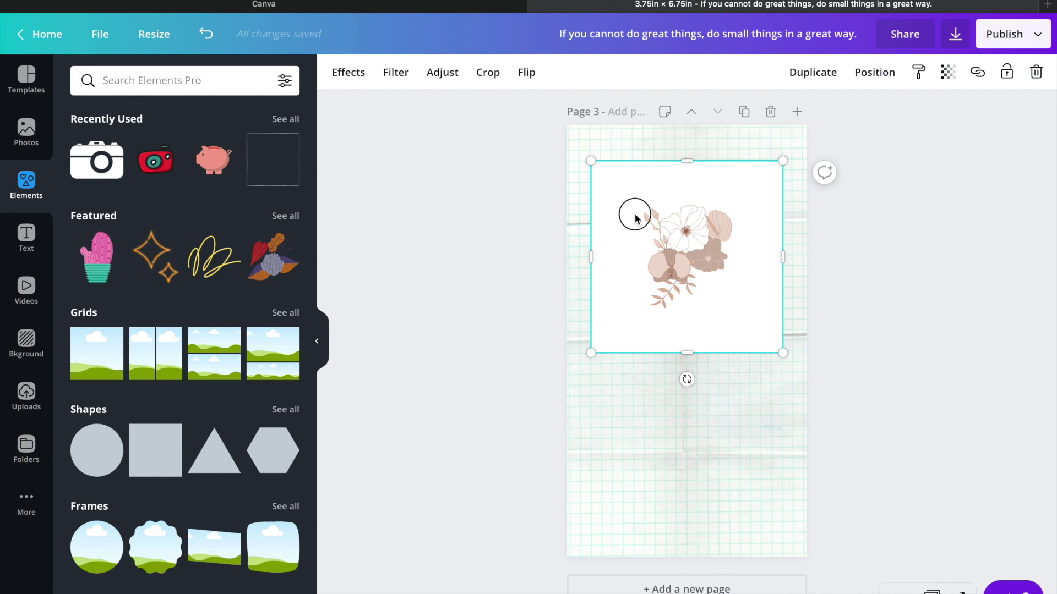
pyautogui.press('Delete')
pyautogui.click(662, 217)
pyautogui.press('Delete')
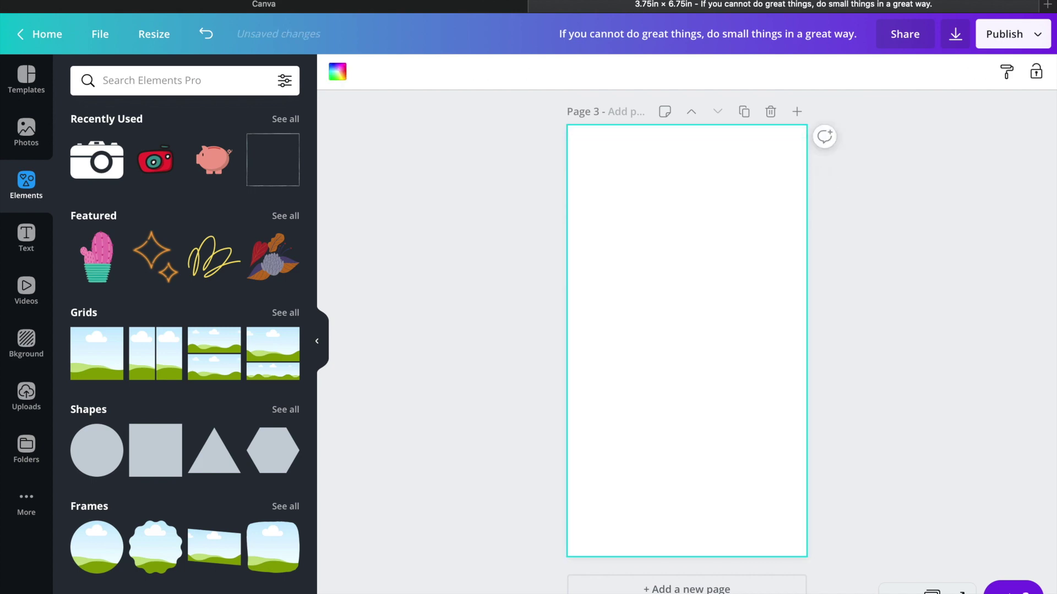
# Apply the white marble texture with soft grey veins as the third page's background
pyautogui.click(26, 350)
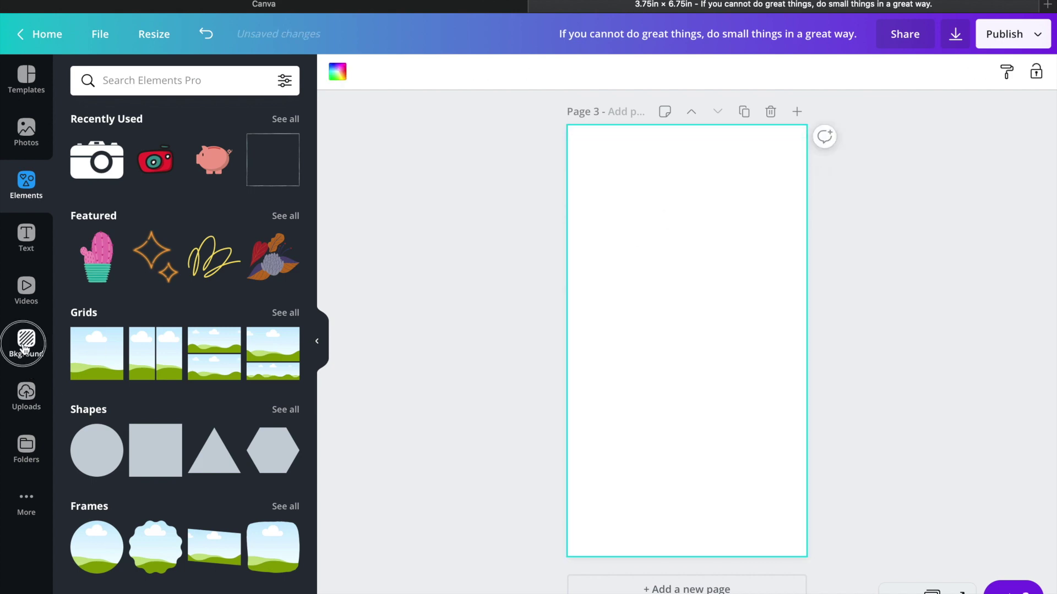
pyautogui.scroll(-3, 212, 355)
pyautogui.scroll(-9, 212, 355)
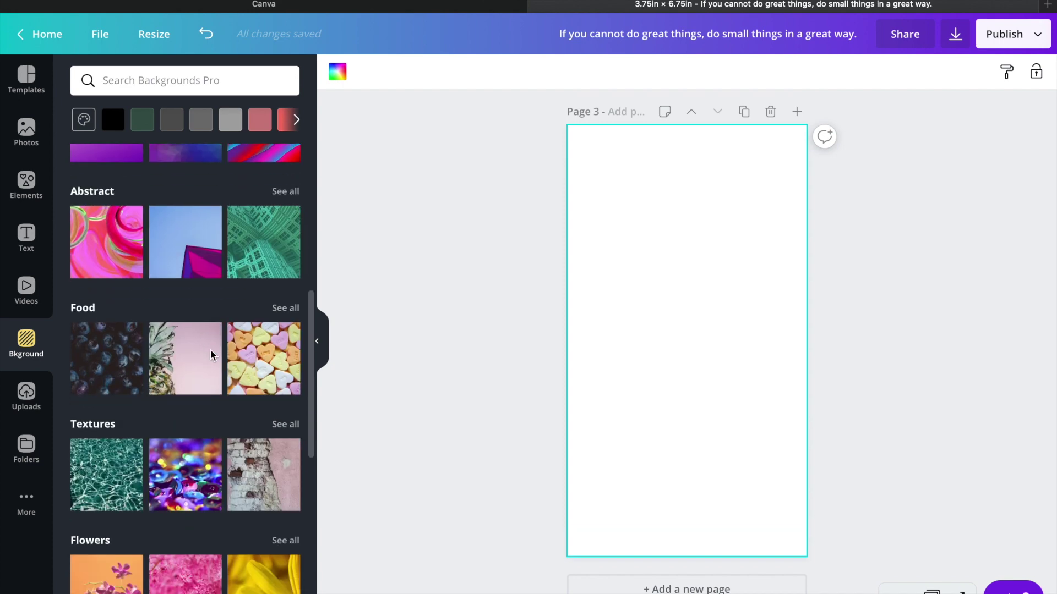
pyautogui.scroll(-8, 212, 355)
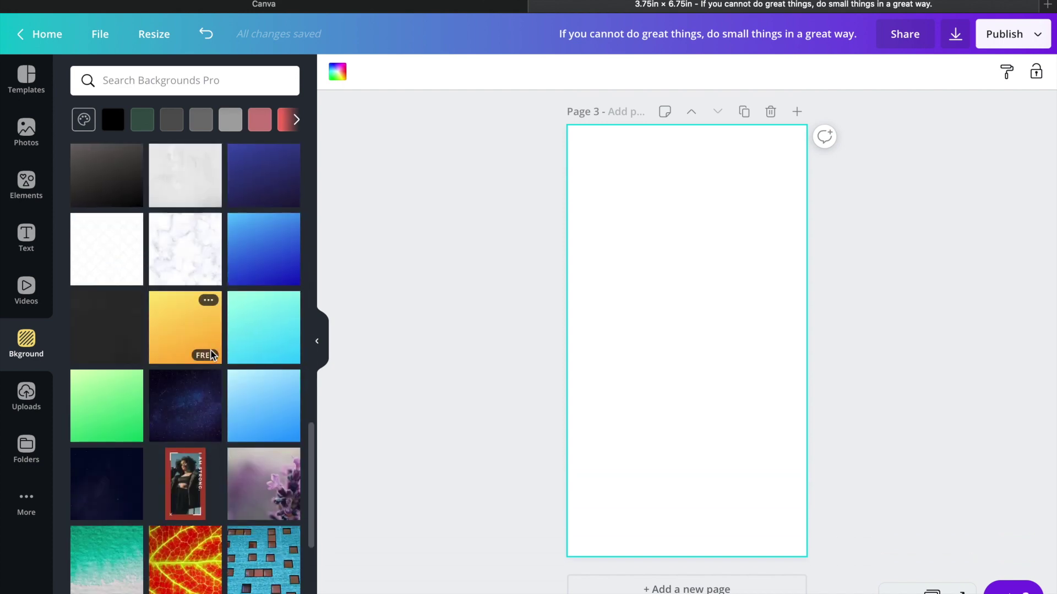
pyautogui.scroll(-8, 212, 355)
pyautogui.scroll(10, 211, 355)
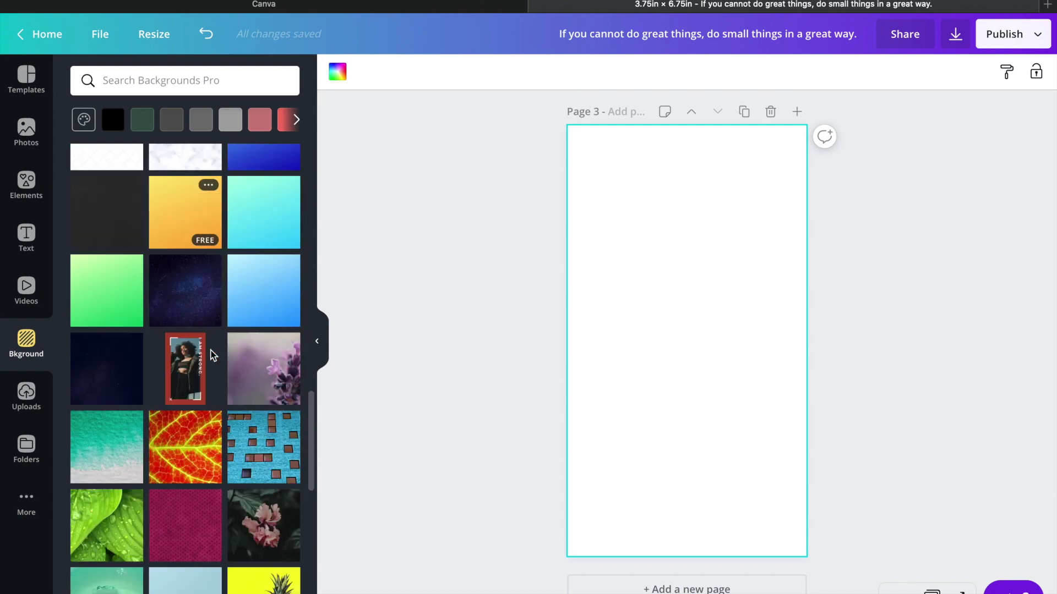
pyautogui.click(176, 257)
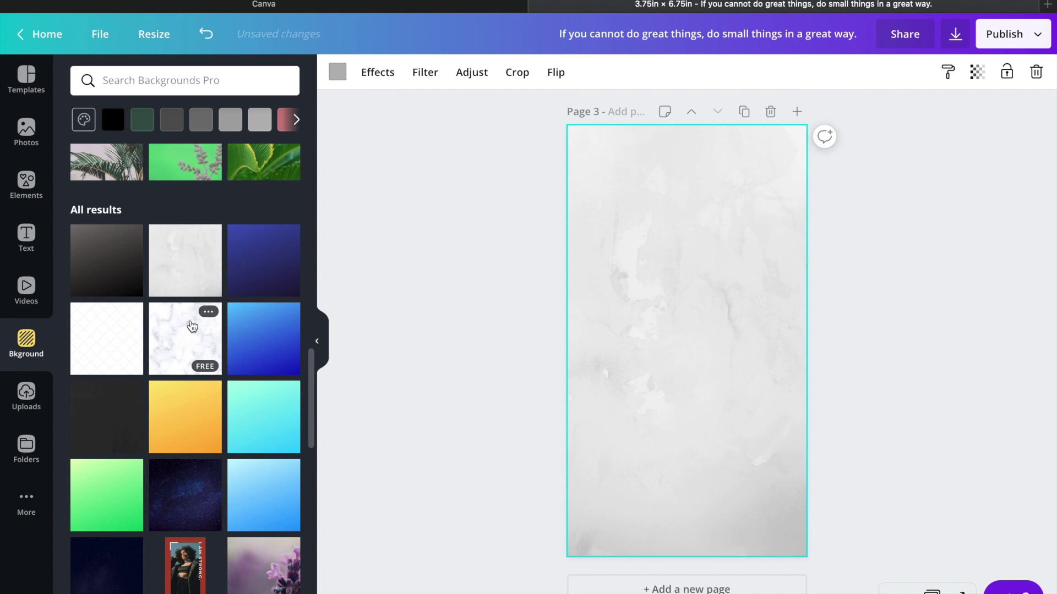
pyautogui.click(130, 365)
pyautogui.click(160, 334)
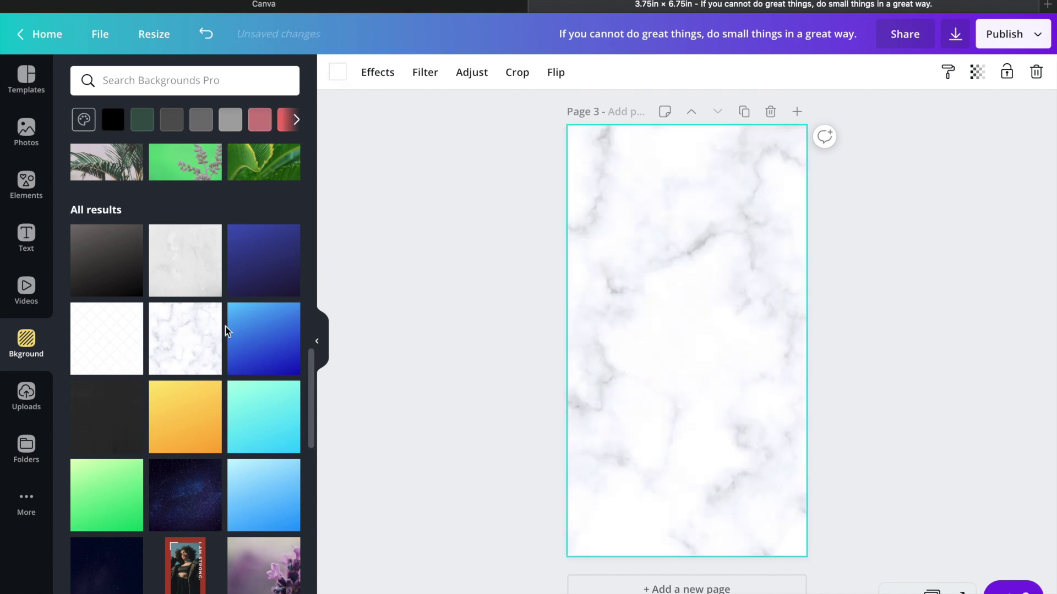
# Find the line elements and add the triple-line divider with a thick middle stripe to the marble page
pyautogui.click(26, 181)
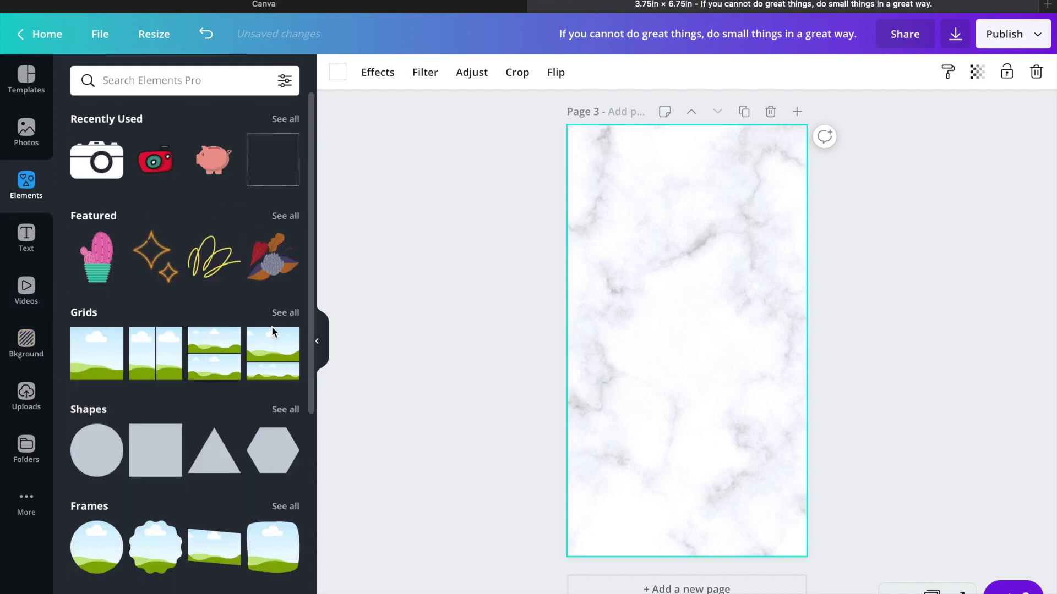
pyautogui.scroll(-3, 196, 407)
pyautogui.scroll(2, 197, 407)
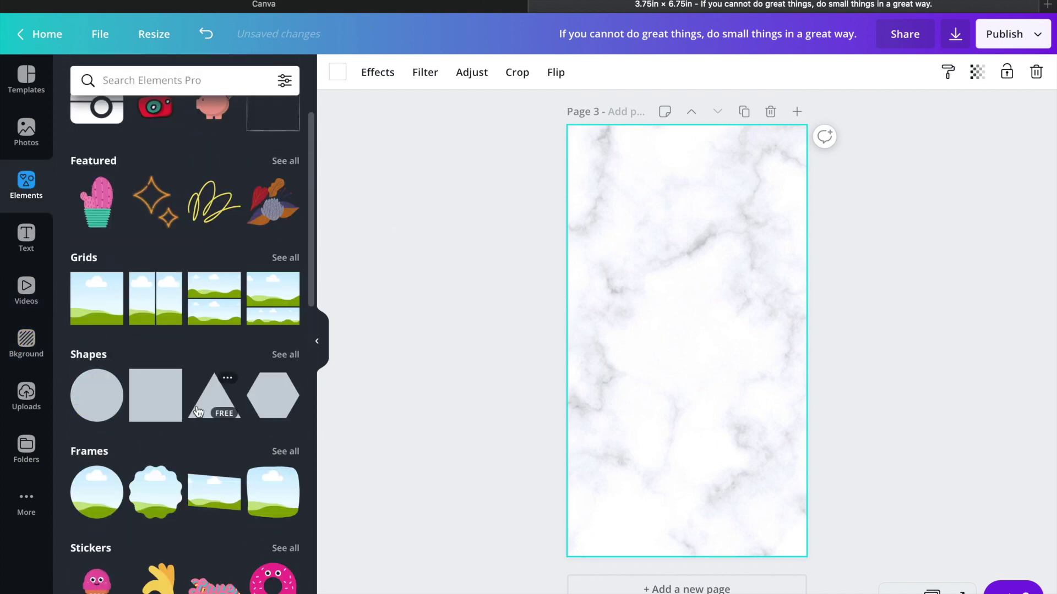
pyautogui.scroll(-6, 286, 318)
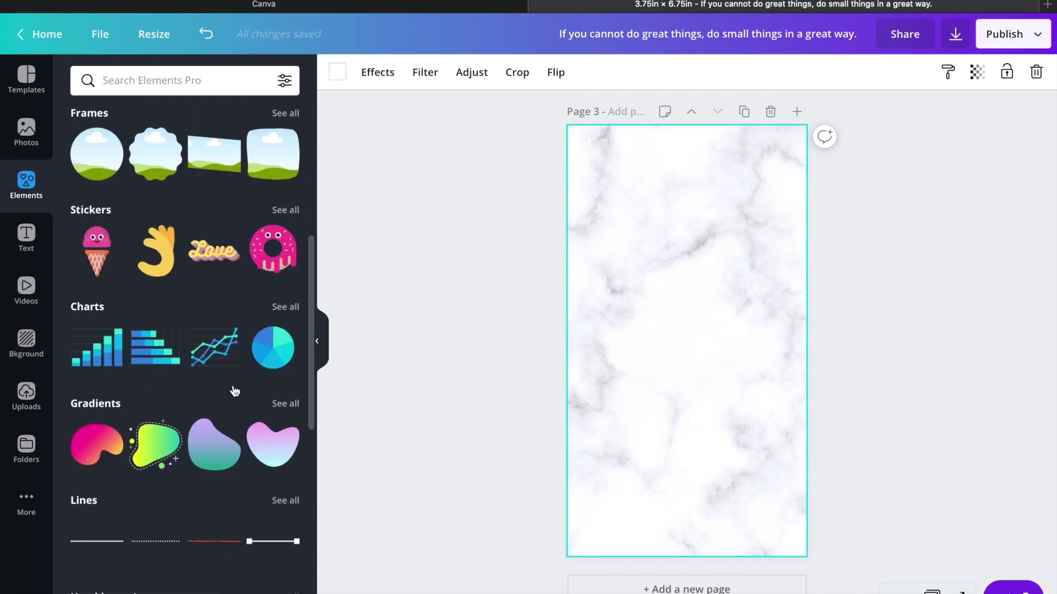
pyautogui.scroll(-1, 275, 474)
pyautogui.click(285, 439)
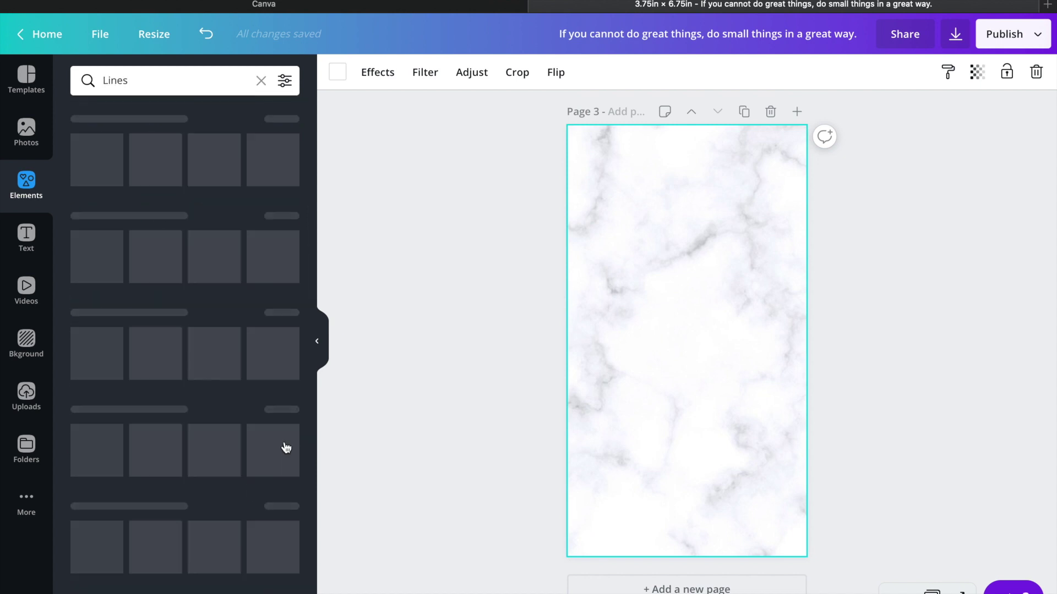
pyautogui.scroll(-7, 287, 446)
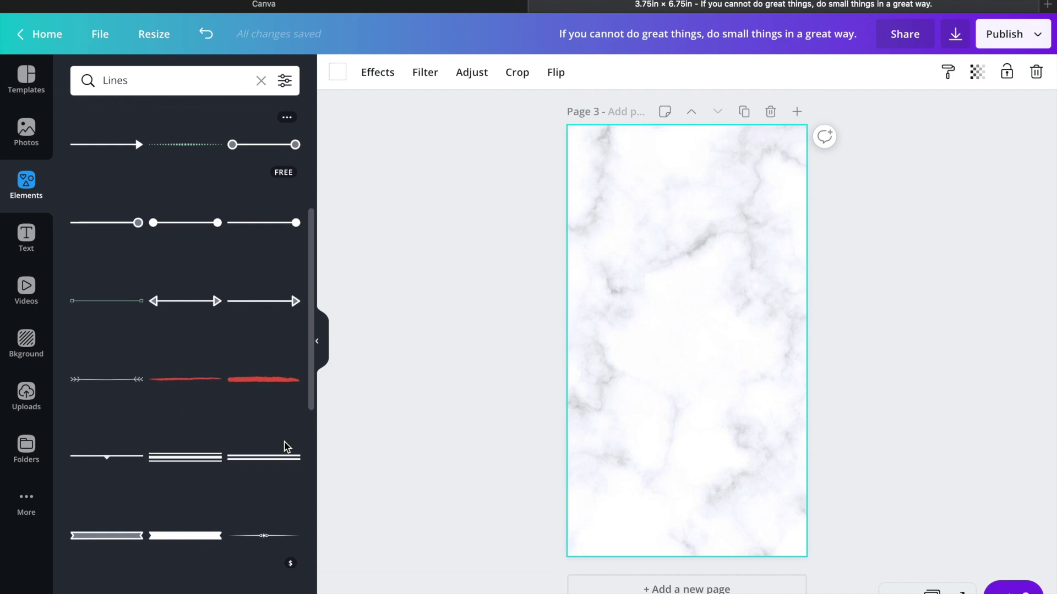
pyautogui.click(162, 359)
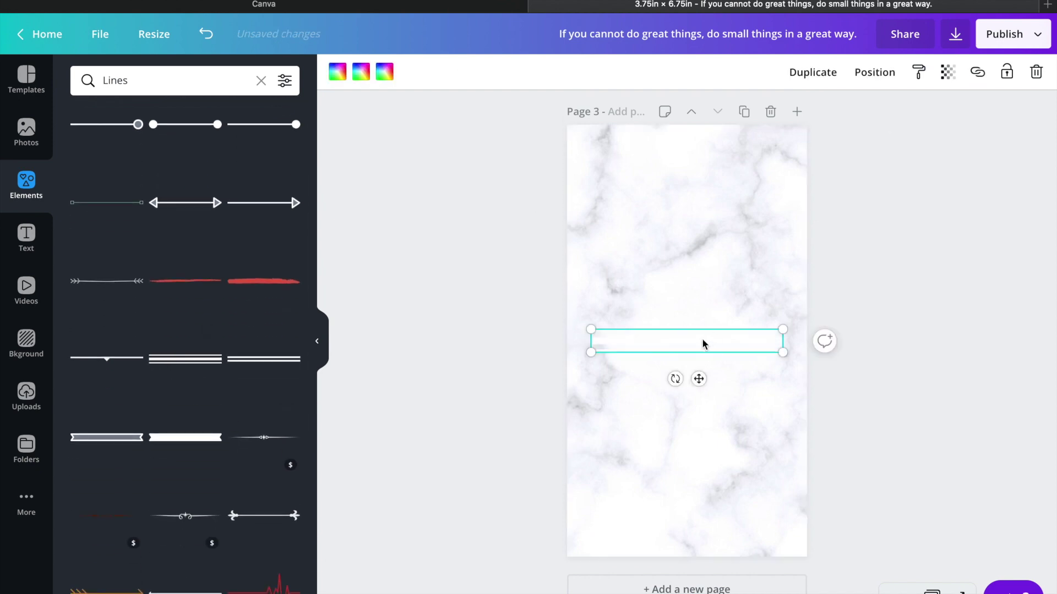
# Recolour the divider's thick middle stripe black and its two thin outer stripes dark grey
pyautogui.click(385, 72)
pyautogui.click(86, 222)
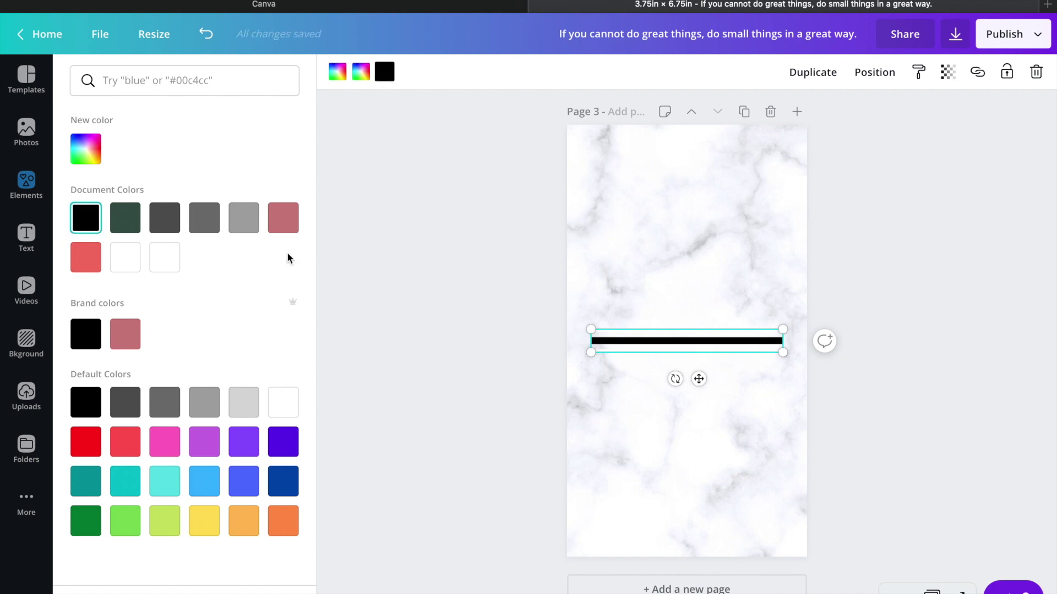
pyautogui.click(361, 72)
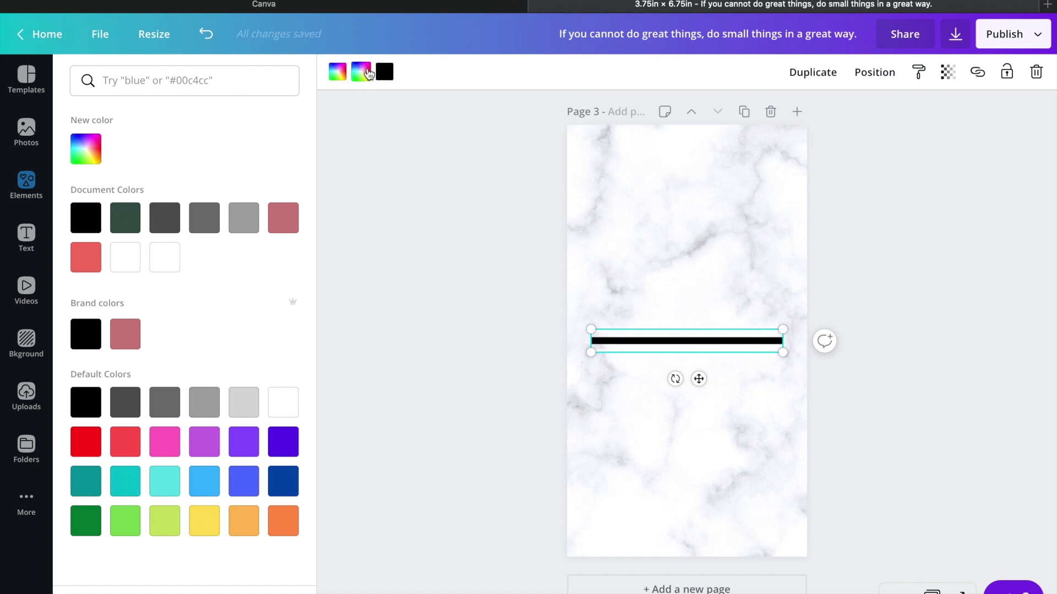
pyautogui.click(165, 232)
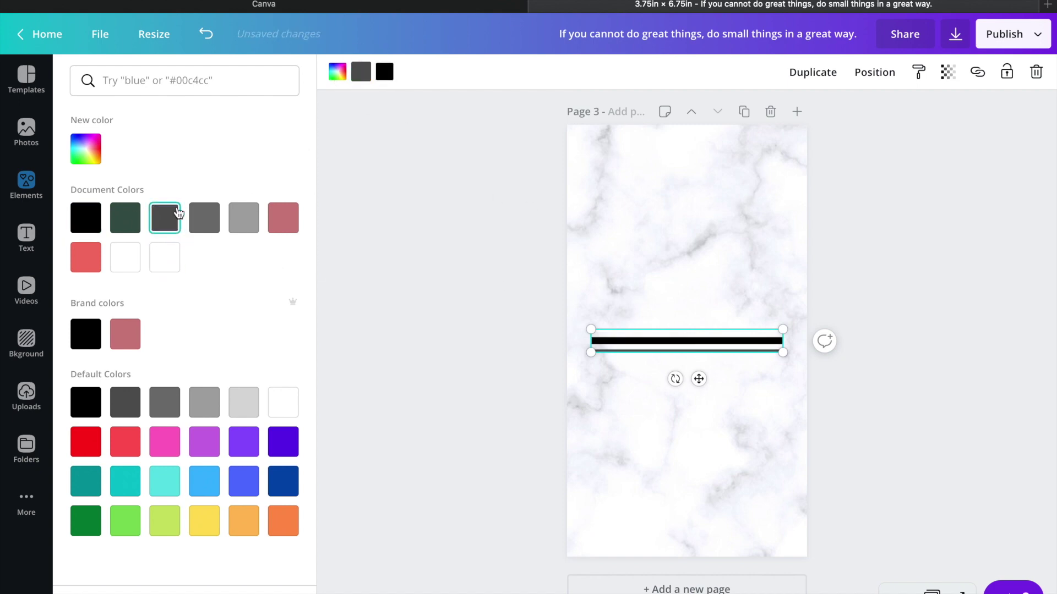
pyautogui.click(338, 72)
pyautogui.click(163, 223)
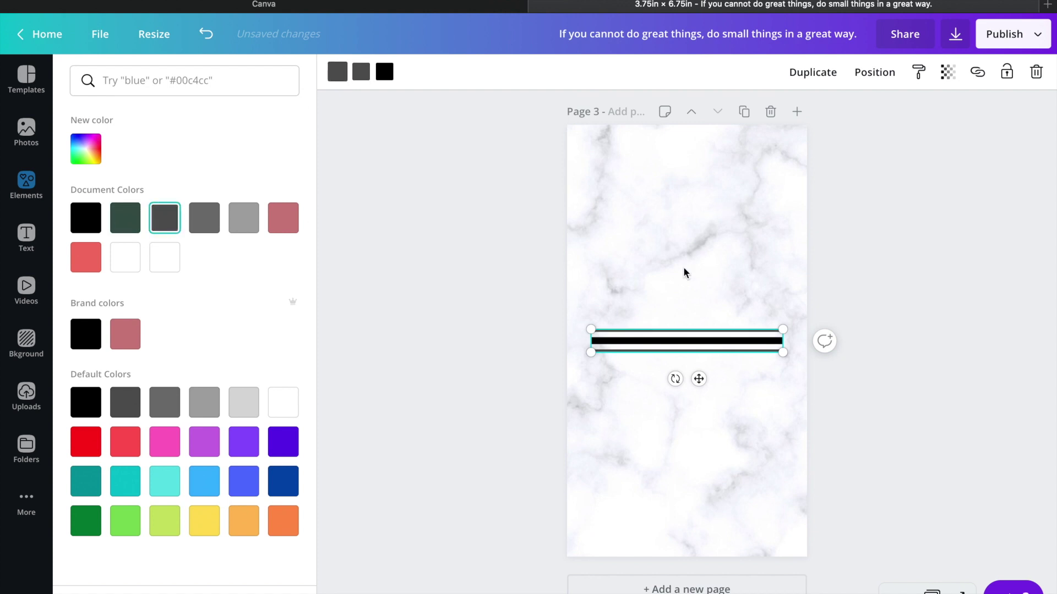
# Move the striped divider near the top of the page and enlarge it to span almost the full page width
pyautogui.click(722, 340)
pyautogui.moveTo(732, 199); pyautogui.dragTo(789, 149)
pyautogui.moveTo(585, 147); pyautogui.dragTo(574, 146)
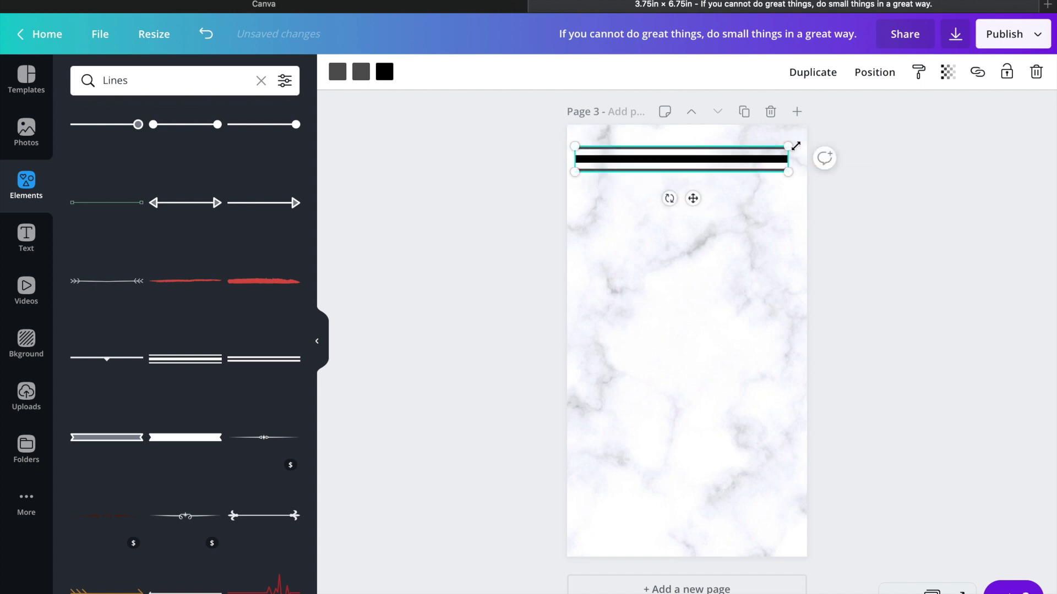
pyautogui.moveTo(791, 146); pyautogui.dragTo(797, 147)
pyautogui.click(869, 238)
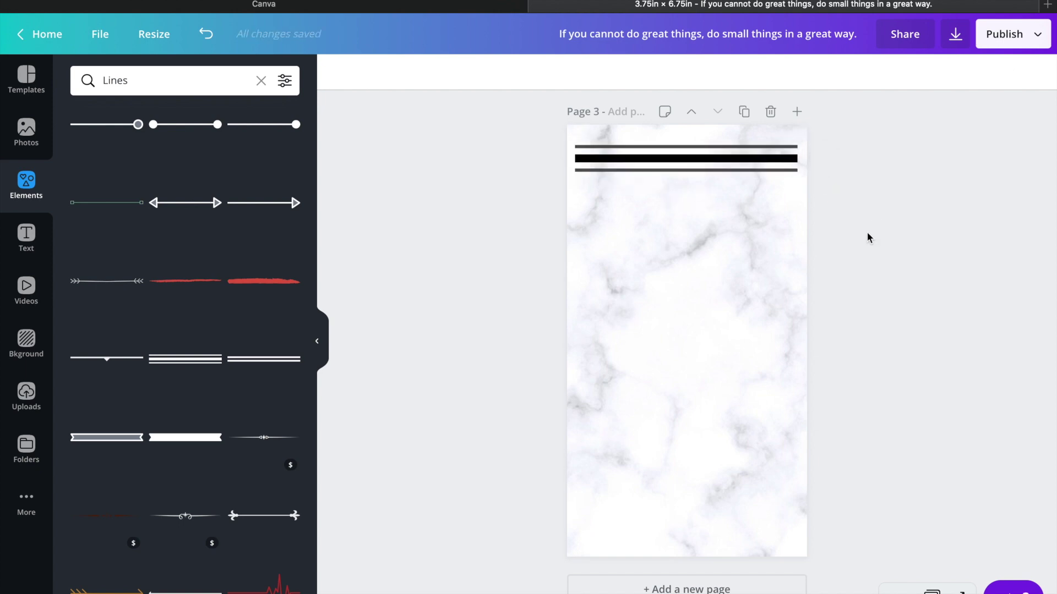
# Add the "CUE THE confetti" font combination to the marble page
pyautogui.click(26, 235)
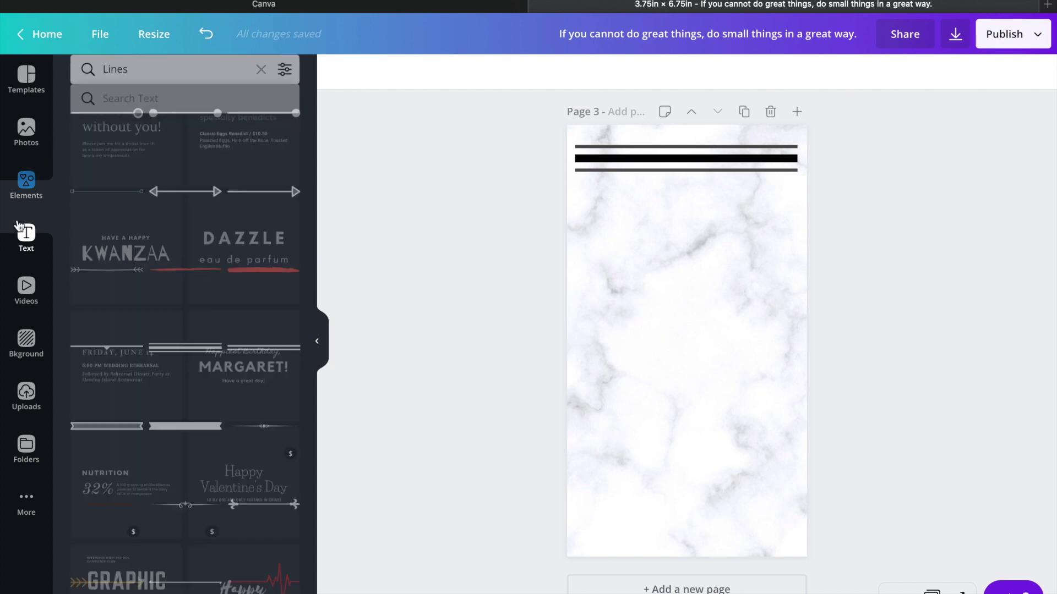
pyautogui.scroll(-15, 199, 261)
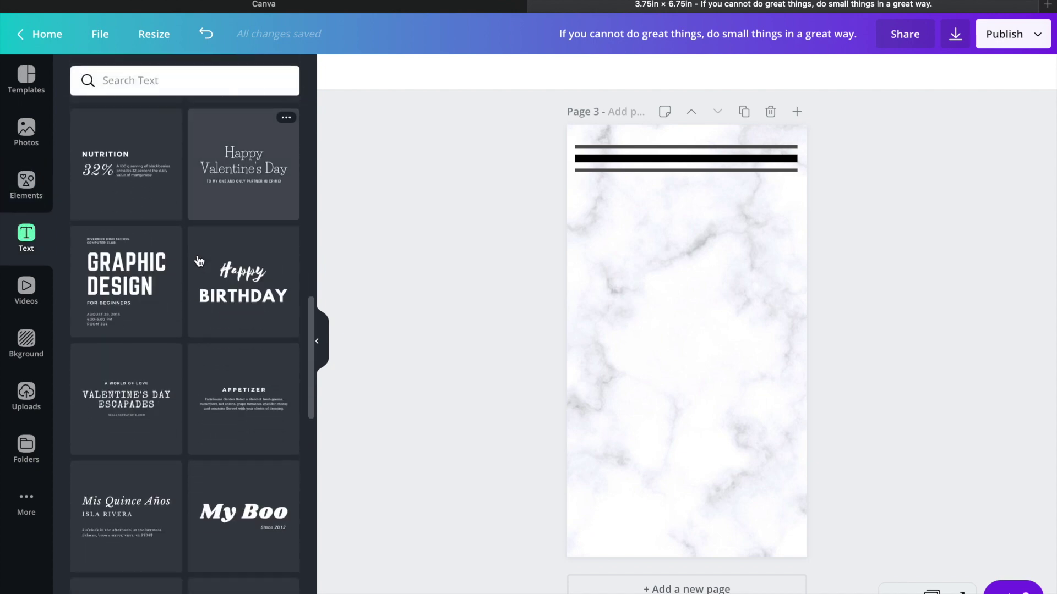
pyautogui.scroll(-6, 200, 261)
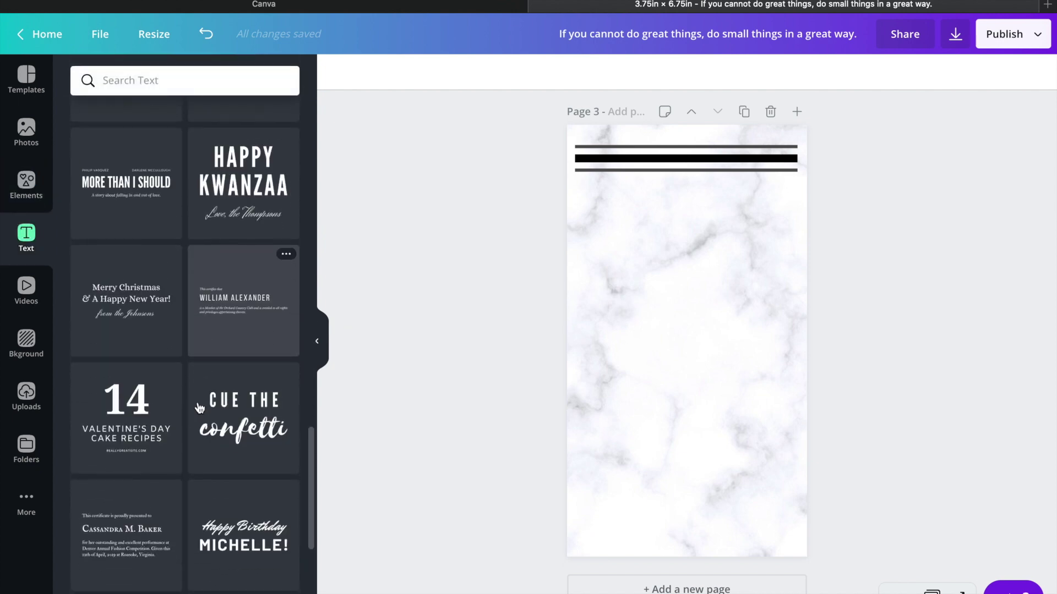
pyautogui.click(274, 405)
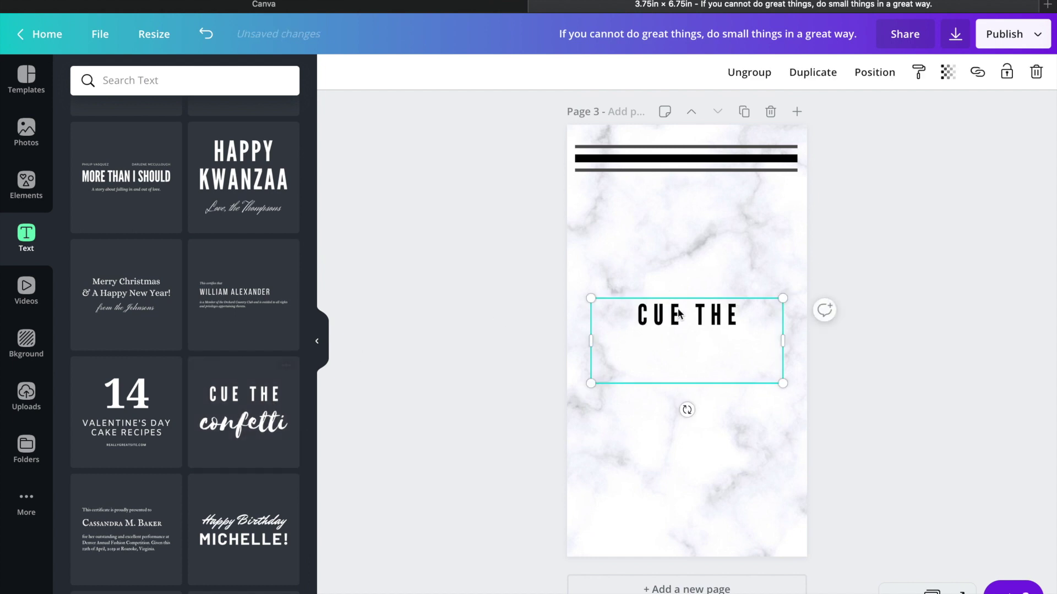
# Replace the wording of the font combination with PLANNING on the upper line and "routine" in the script line
pyautogui.click(705, 338)
pyautogui.click(731, 318)
pyautogui.moveTo(734, 317)
pyautogui.mouseDown()
pyautogui.moveTo(620, 313)
pyautogui.moveTo(726, 315)
pyautogui.mouseUp()
pyautogui.moveTo(632, 311); pyautogui.dragTo(726, 312)
pyautogui.write('PLANNING')
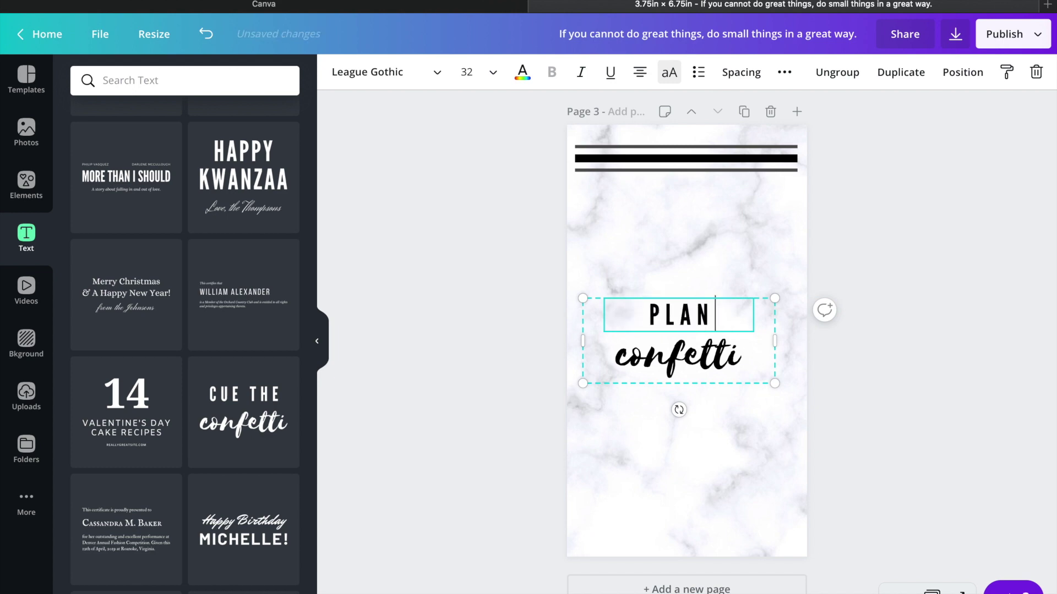
pyautogui.click(718, 345)
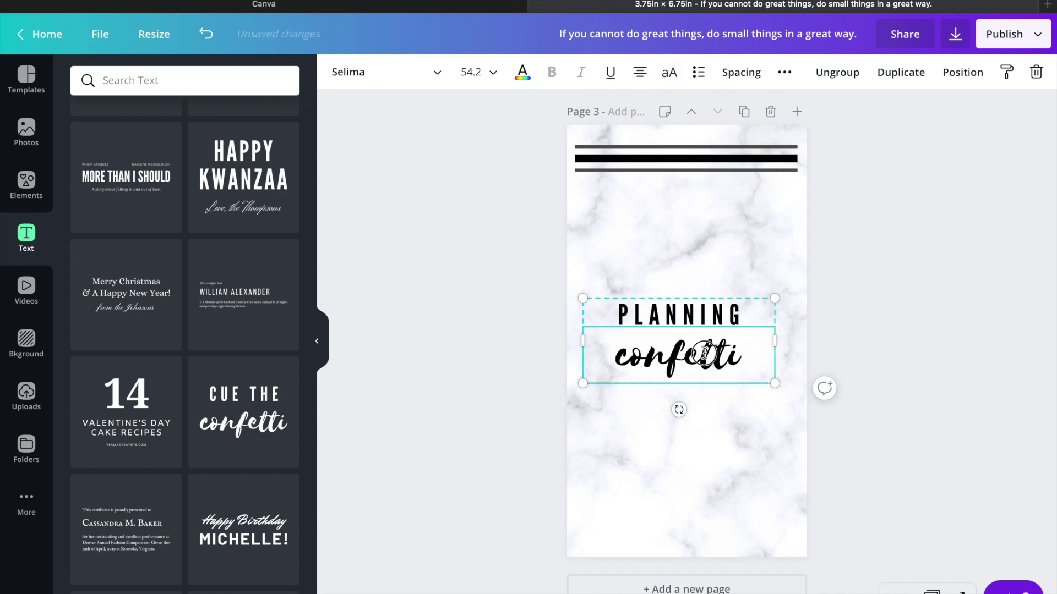
pyautogui.doubleClick(704, 353)
pyautogui.write('routine')
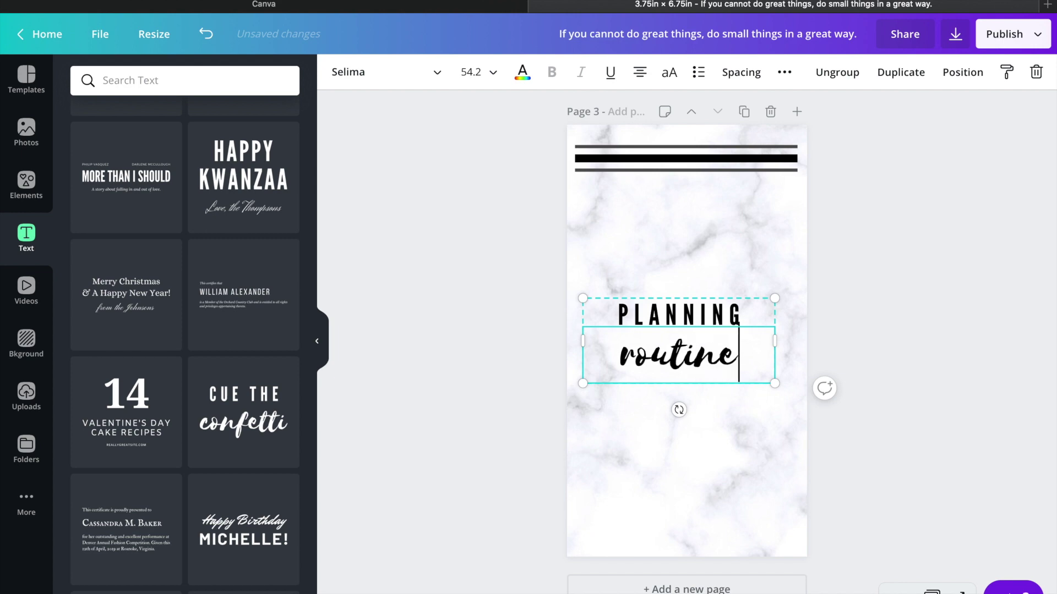
# Move the PLANNING routine title up so it sits centred just below the striped divider
pyautogui.click(1002, 215)
pyautogui.click(708, 319)
pyautogui.moveTo(709, 319); pyautogui.dragTo(717, 201)
pyautogui.click(677, 337)
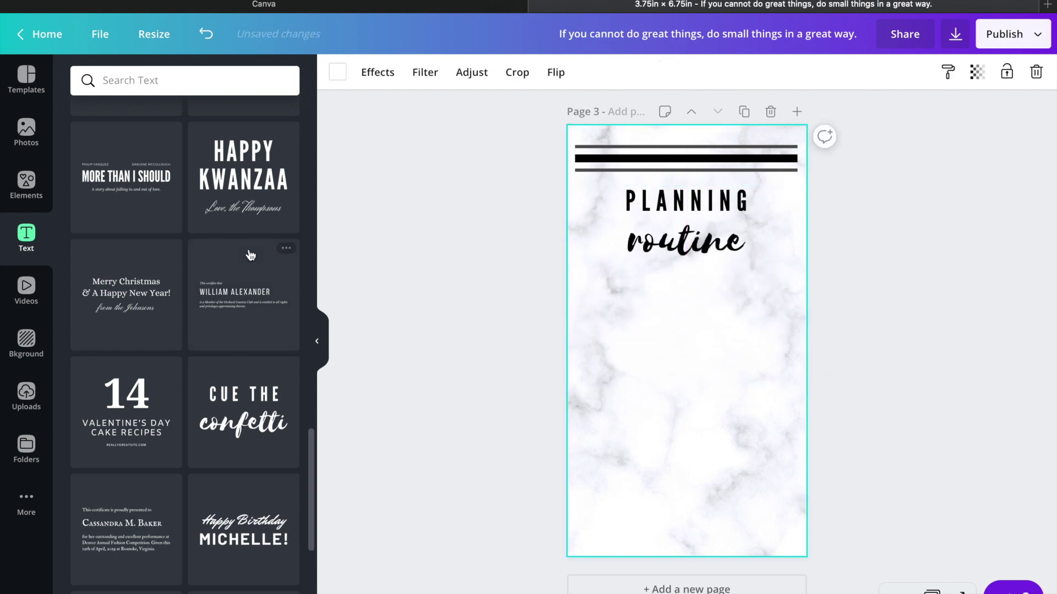
# Add a body text box below the title on the marble page with the text DAILY
pyautogui.scroll(-5, 179, 182)
pyautogui.scroll(5, 179, 181)
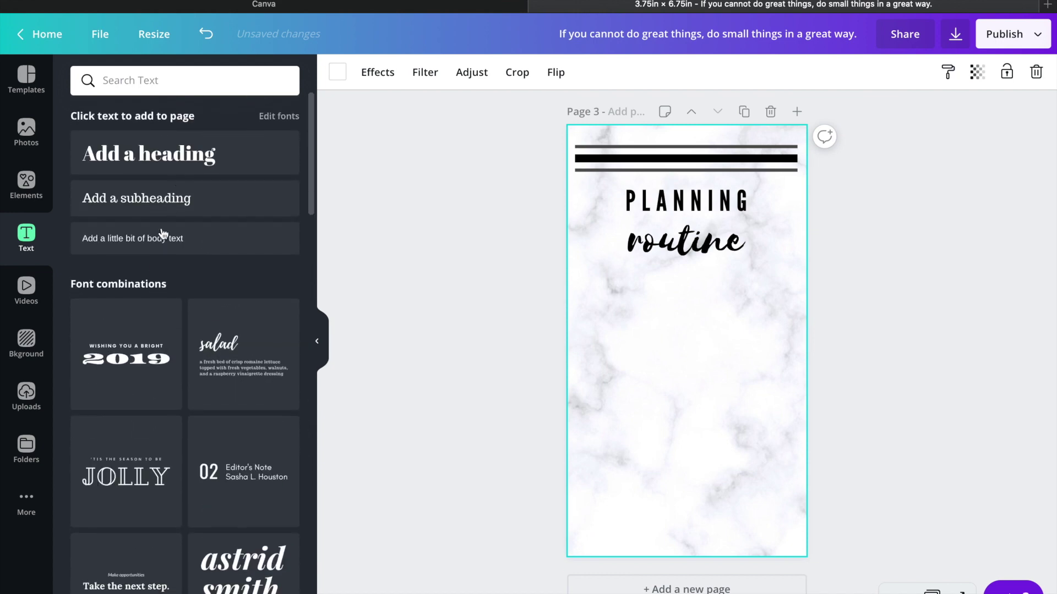
pyautogui.click(167, 245)
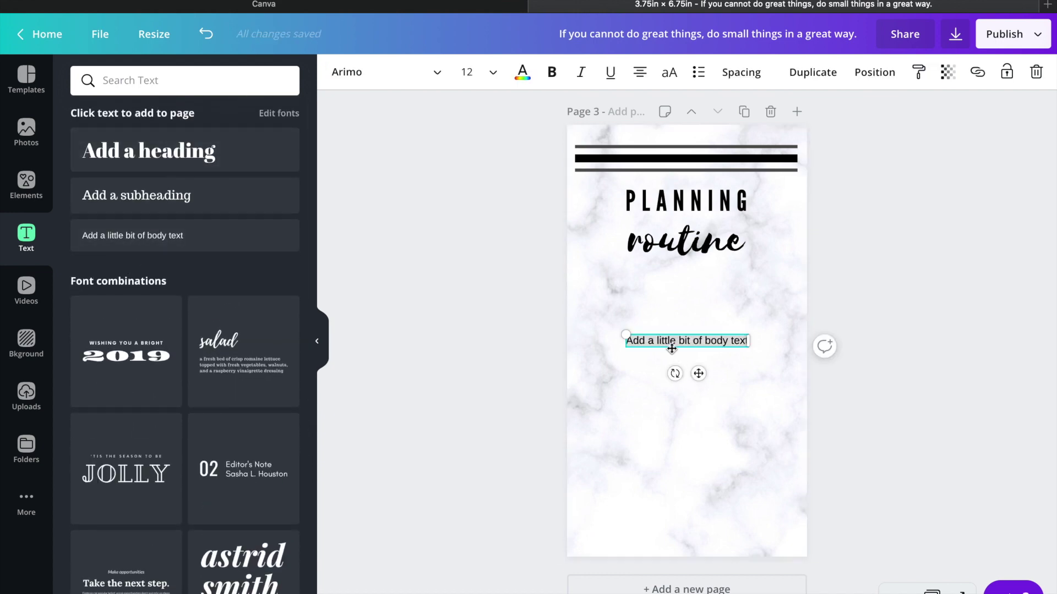
pyautogui.write('DAILY')
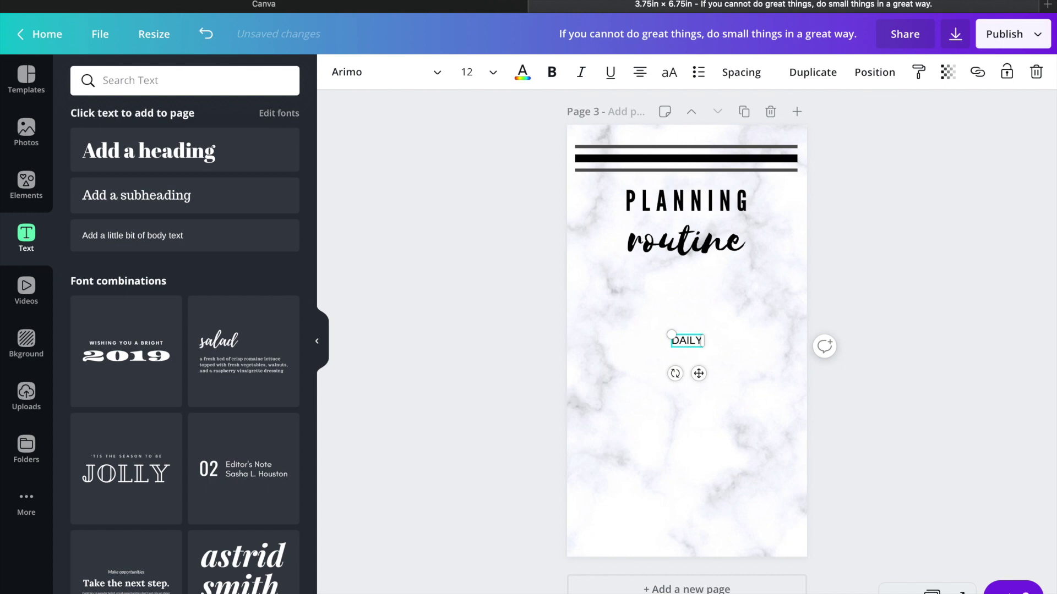
# Start a numbered list under DAILY with "check tasks for the day" and an empty second item, and move it up beneath the title
pyautogui.press('Return')
pyautogui.write('1. ')
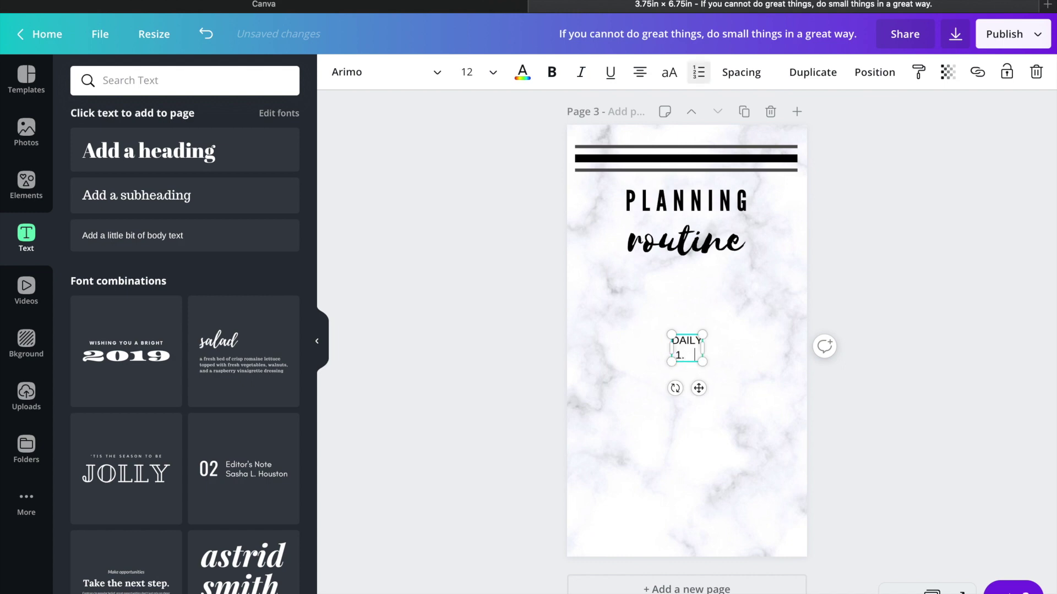
pyautogui.write('check')
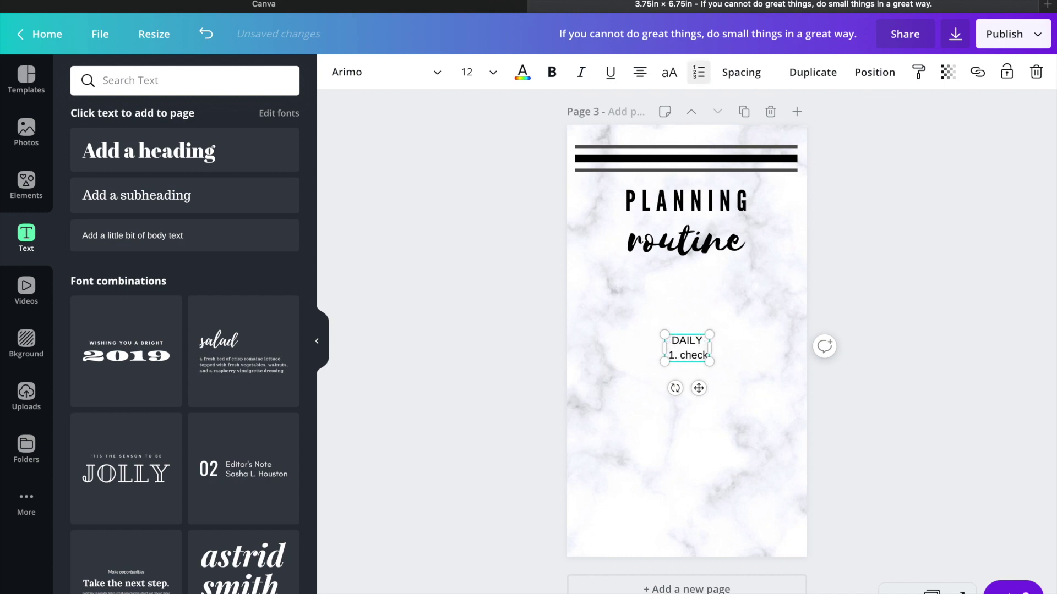
pyautogui.write(' tasks fo')
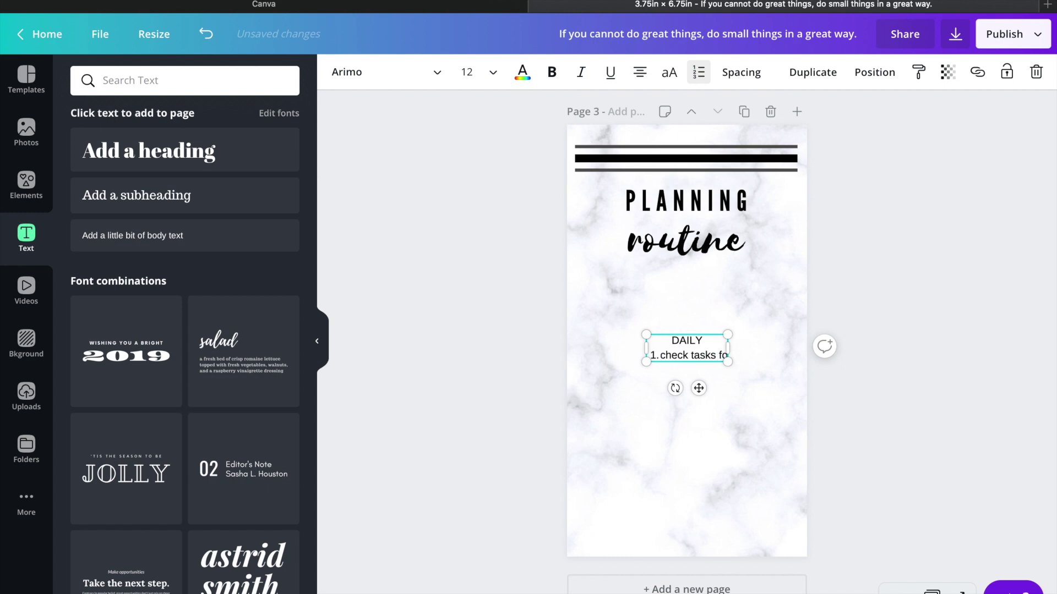
pyautogui.write('r the day')
pyautogui.press('Return')
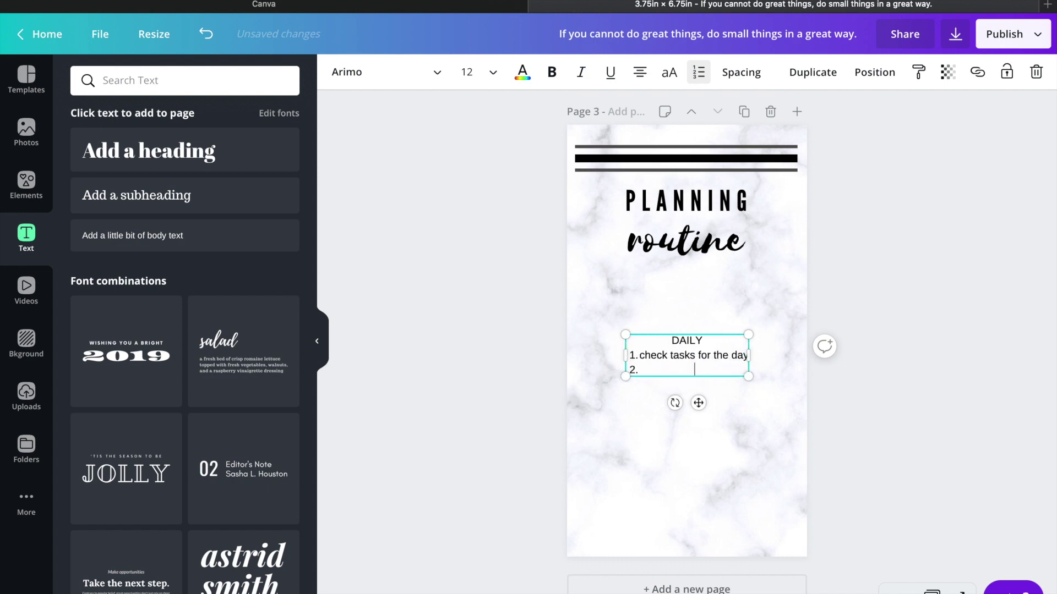
pyautogui.moveTo(709, 334); pyautogui.dragTo(707, 269)
pyautogui.click(606, 308)
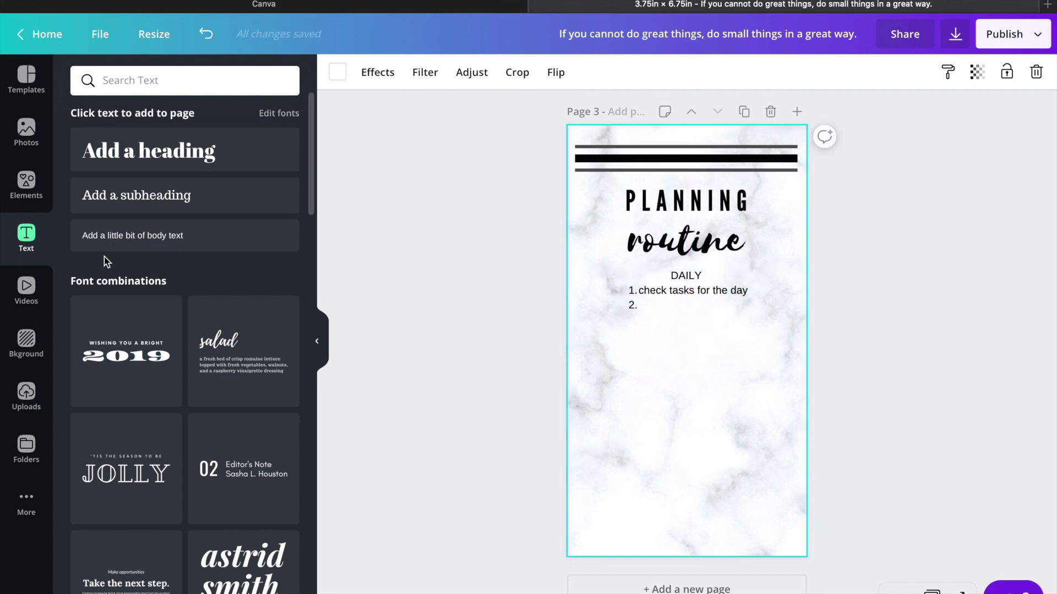
# Add a second body text box with the heading WEEKLY below the DAILY list
pyautogui.click(134, 238)
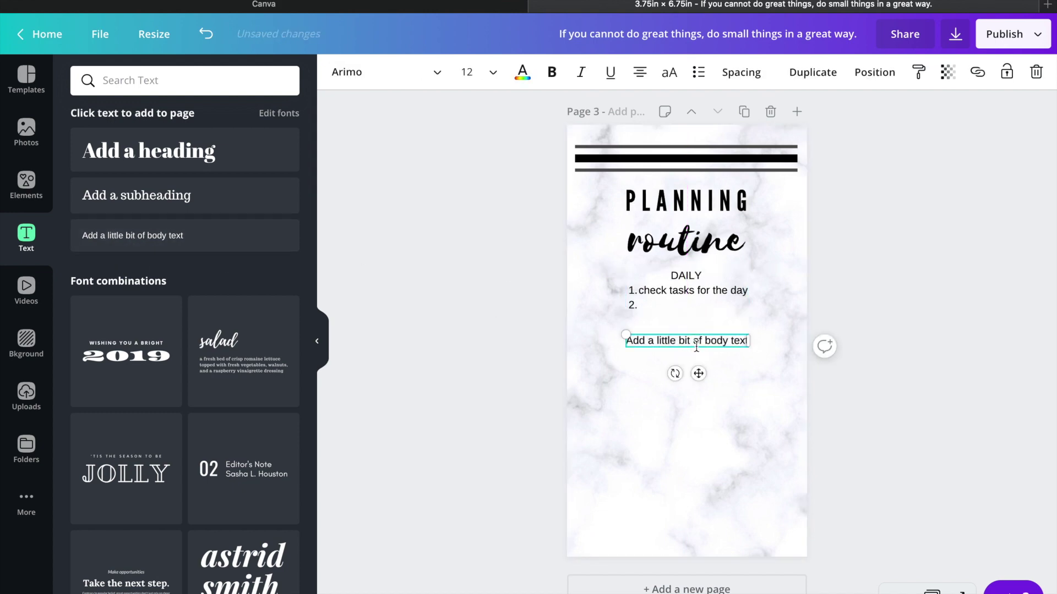
pyautogui.write('Week')
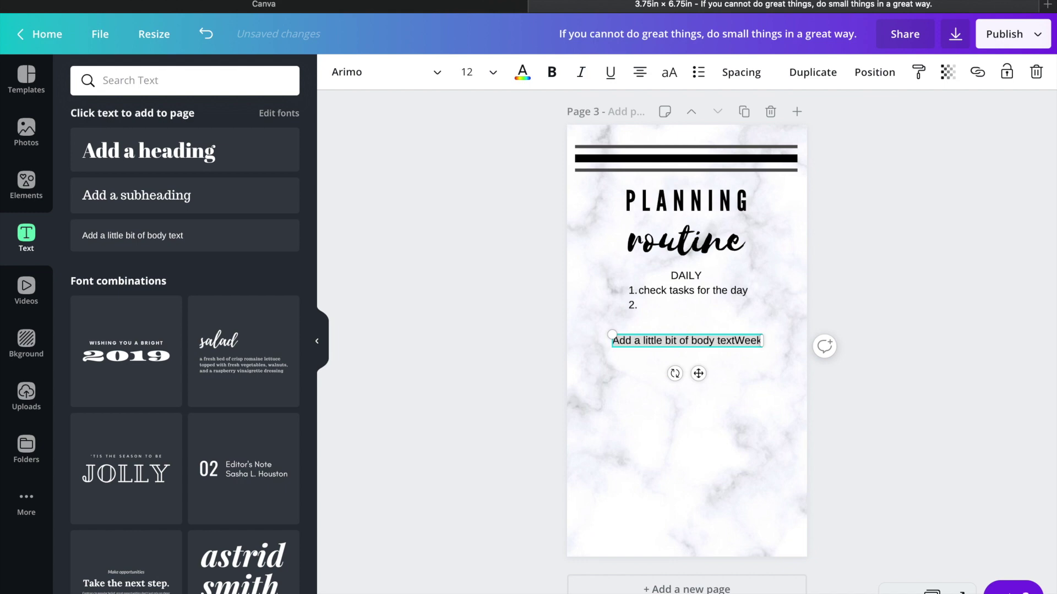
pyautogui.hotkey('ctrl', 'a')
pyautogui.write('WEEKLY')
pyautogui.press('Return')
pyautogui.write('1.')
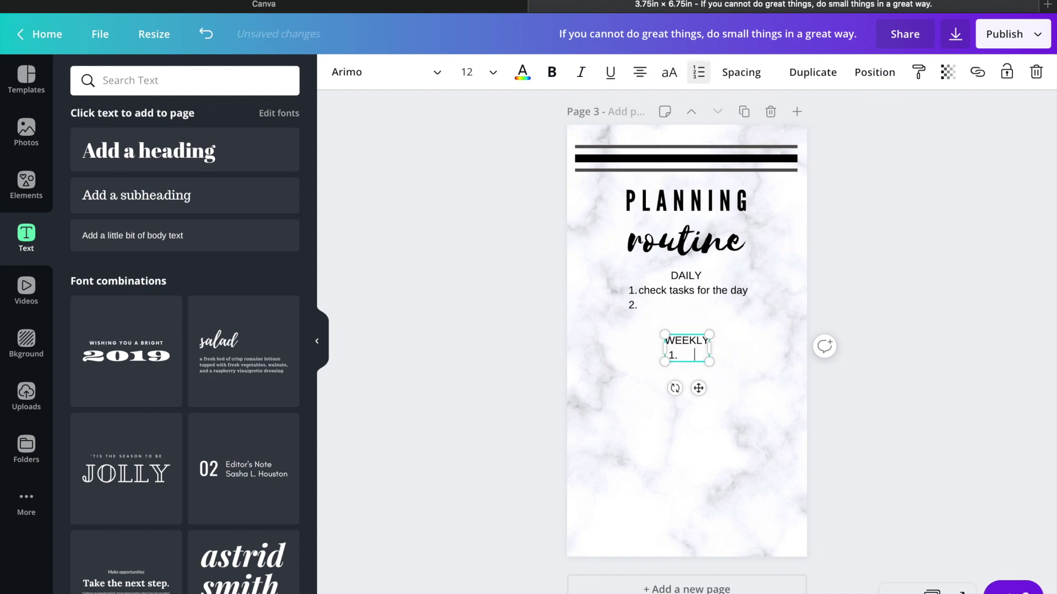
pyautogui.press('BackSpace')
# Try shifting the DAILY list slightly down towards the WEEKLY heading, and return it to its place under the title
pyautogui.moveTo(700, 287); pyautogui.dragTo(699, 295)
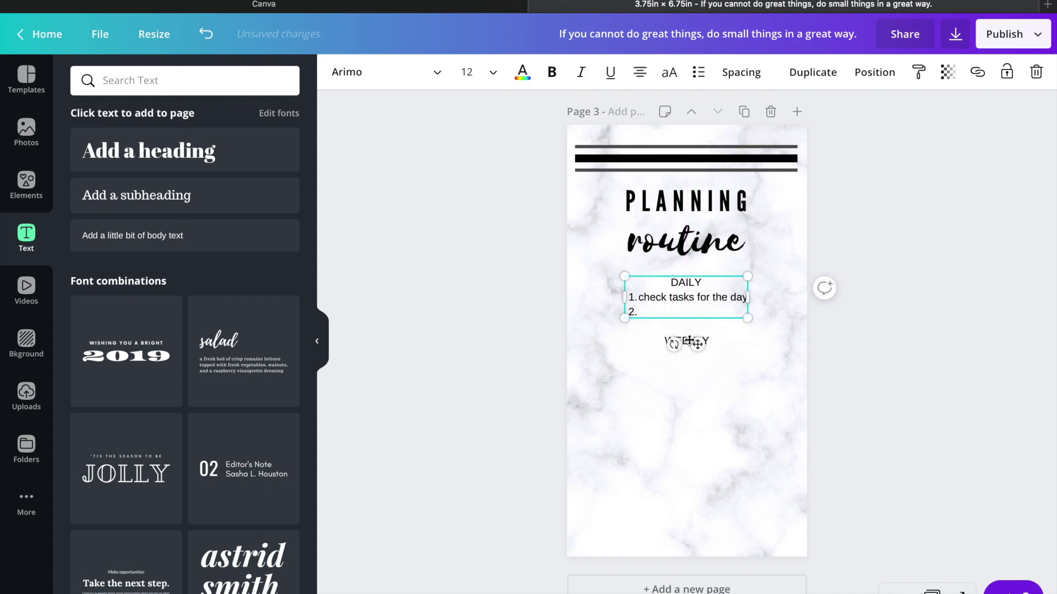
pyautogui.moveTo(689, 344); pyautogui.dragTo(690, 331)
pyautogui.click(919, 292)
pyautogui.moveTo(684, 282); pyautogui.dragTo(685, 290)
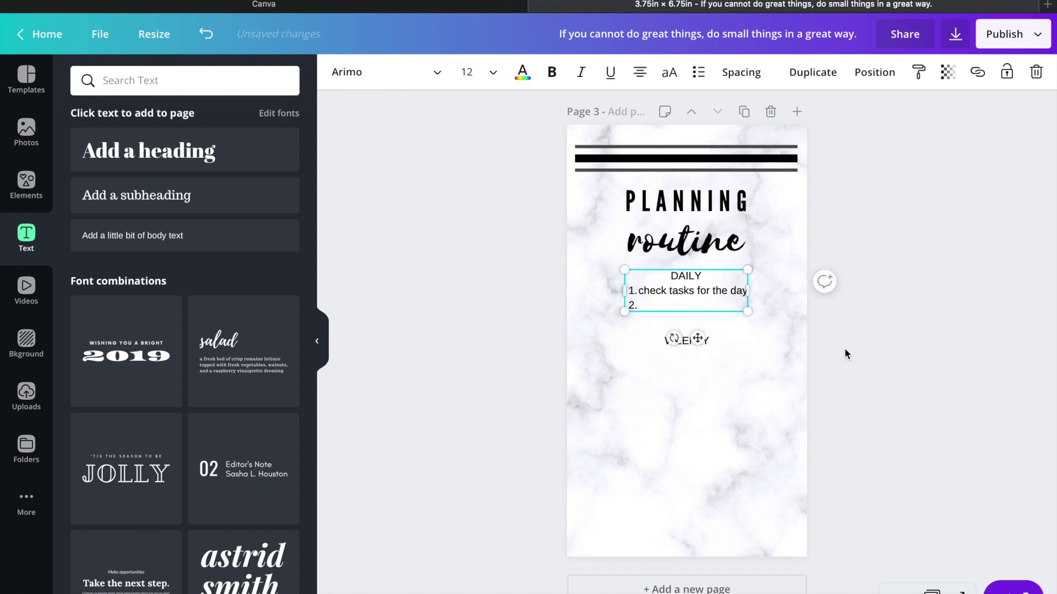
pyautogui.click(936, 359)
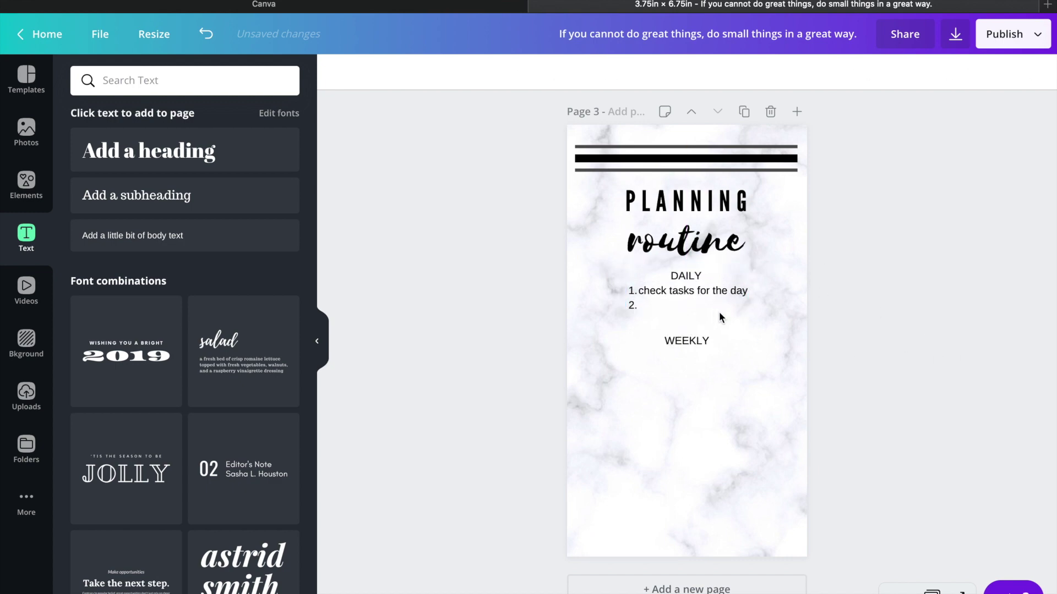
# Create a resized copy of the design at 5.8 x 8.3 in, keeping the original
pyautogui.scroll(15, 719, 317)
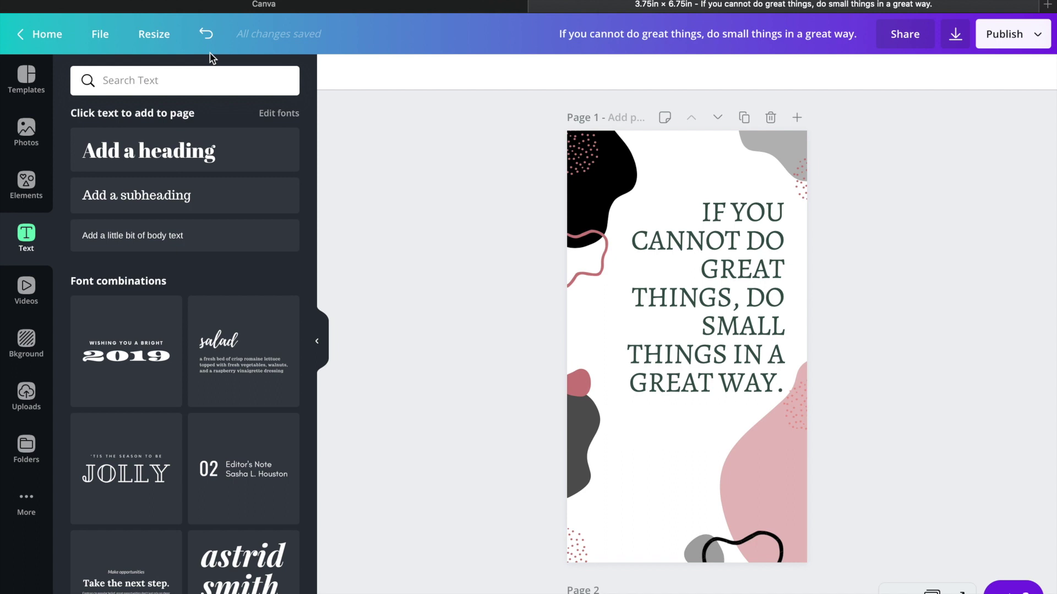
pyautogui.click(156, 38)
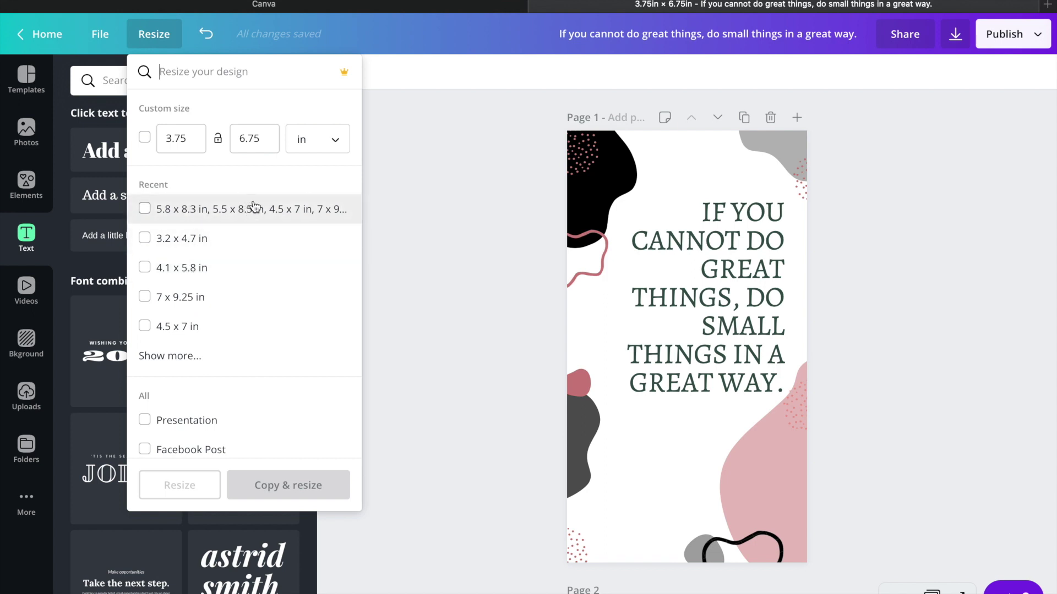
pyautogui.click(185, 355)
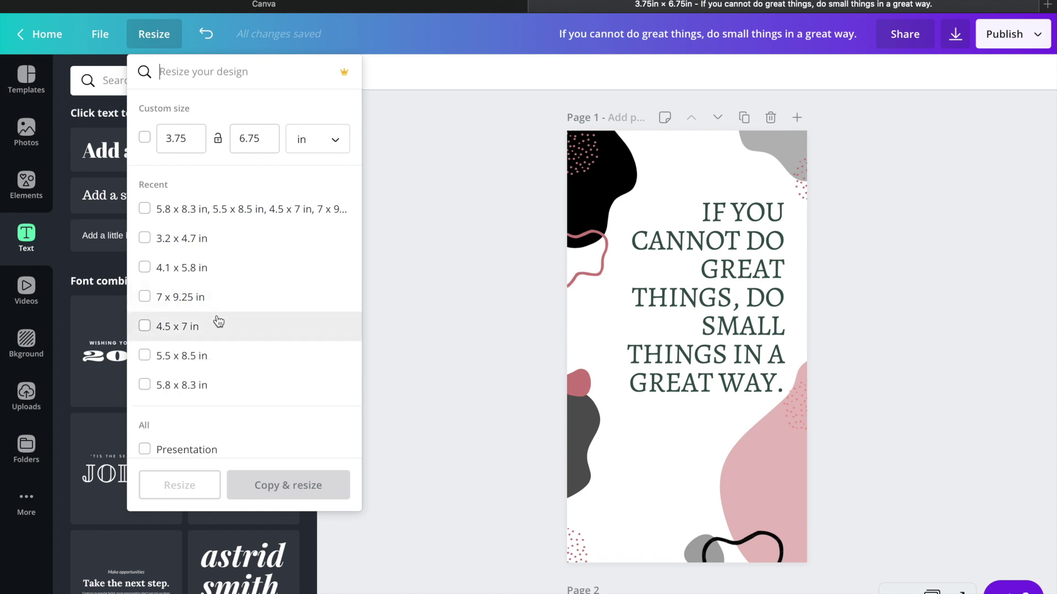
pyautogui.click(197, 397)
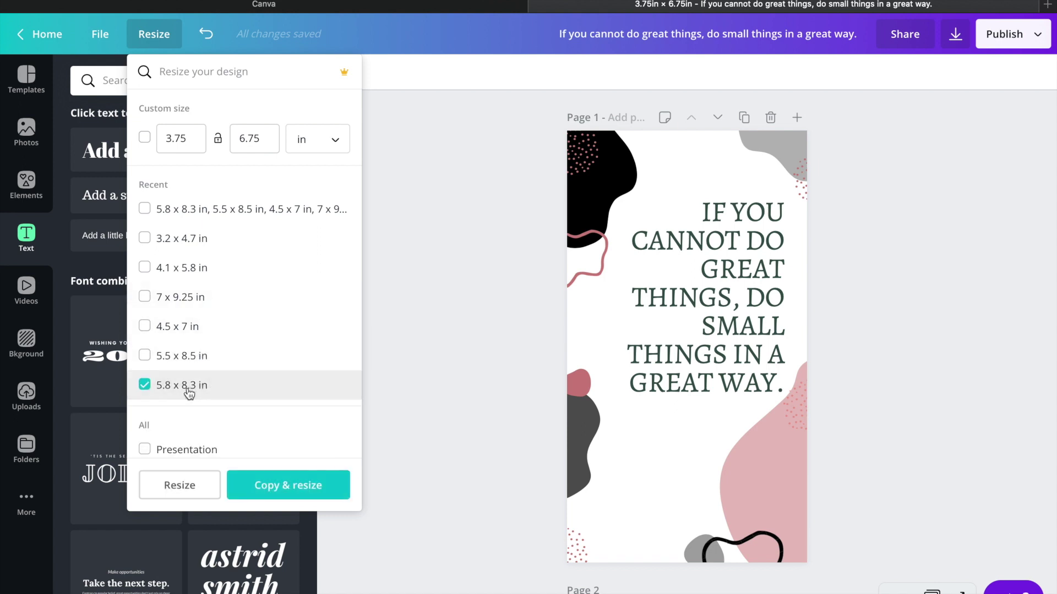
pyautogui.click(255, 492)
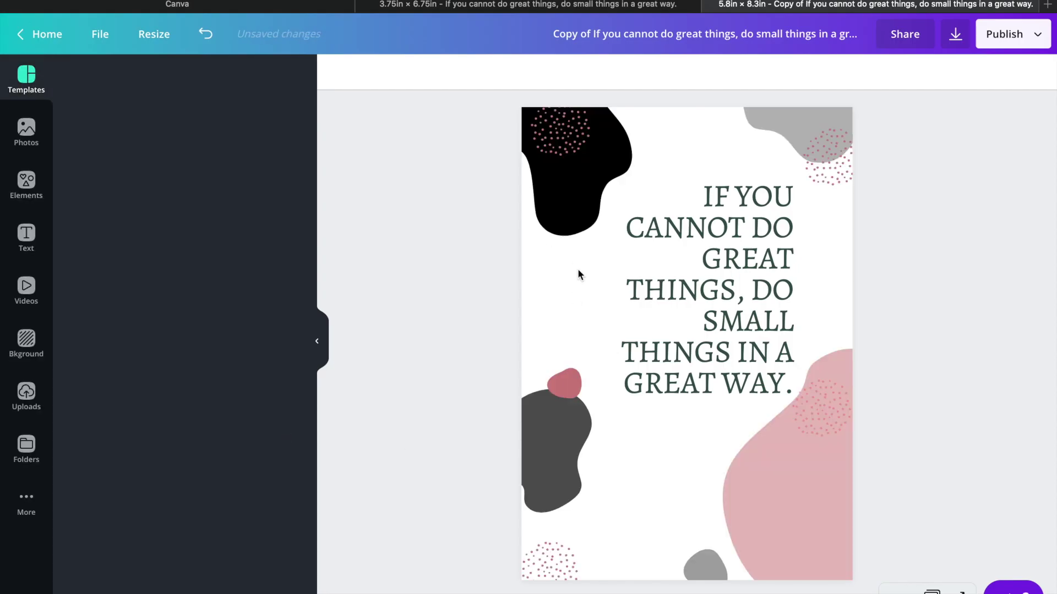
# Check how the layouts of the two quote pages and the marble planning routine page fit the 5.8 x 8.3 in copy
pyautogui.scroll(-15, 583, 270)
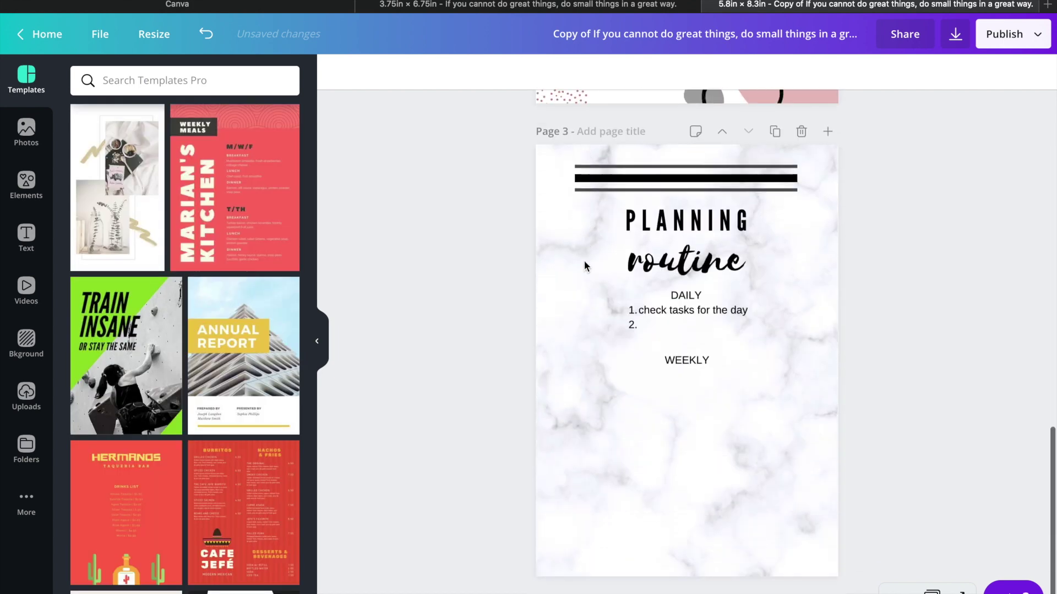
pyautogui.scroll(15, 585, 266)
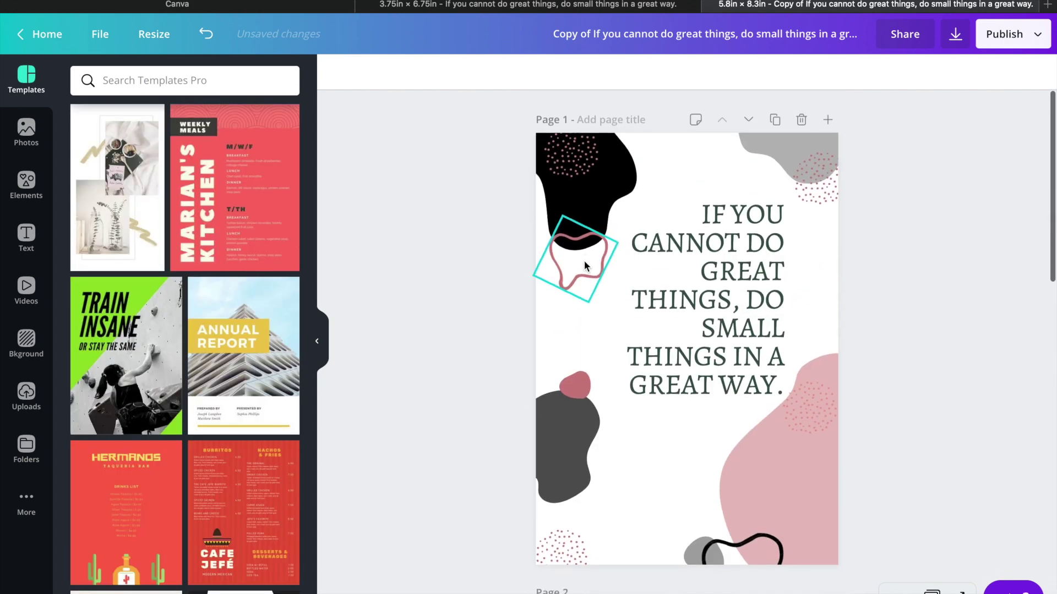
pyautogui.scroll(-8, 771, 251)
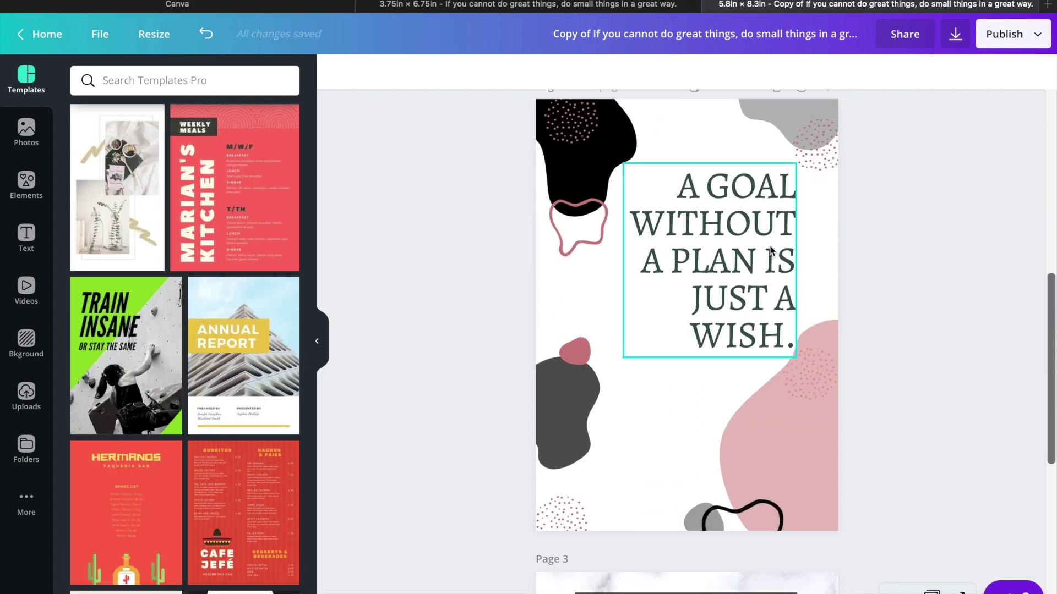
pyautogui.scroll(-5, 769, 249)
pyautogui.scroll(15, 769, 249)
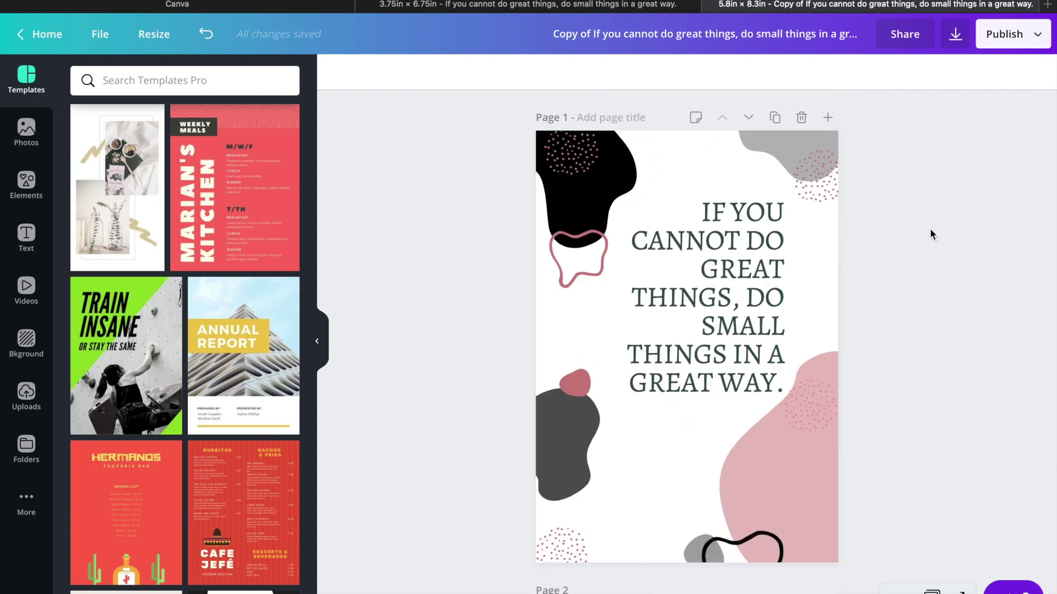
pyautogui.scroll(-1, 930, 228)
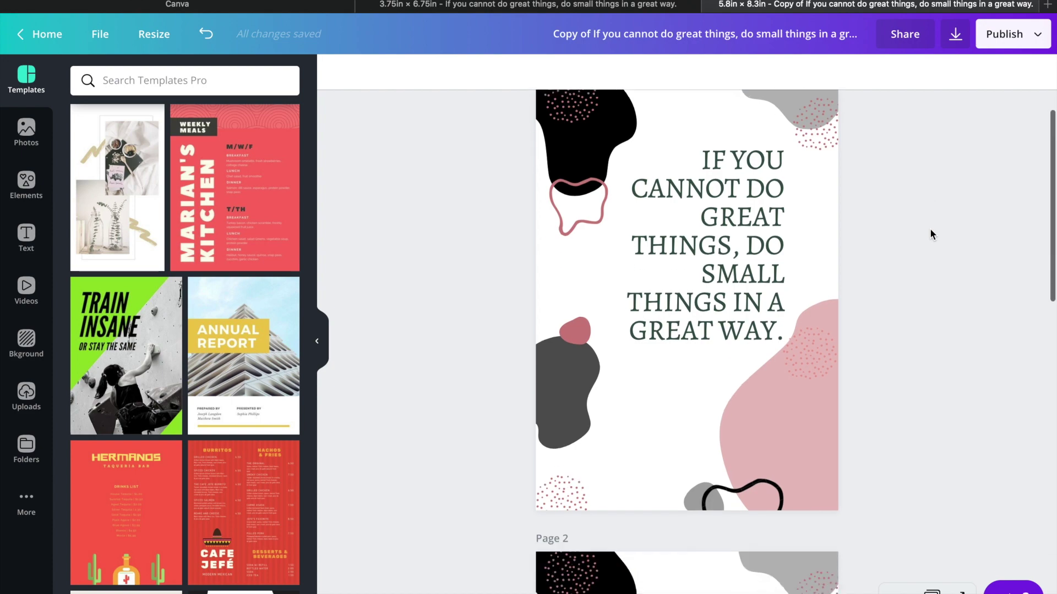
pyautogui.scroll(-5, 87, 244)
pyautogui.scroll(-10, 87, 244)
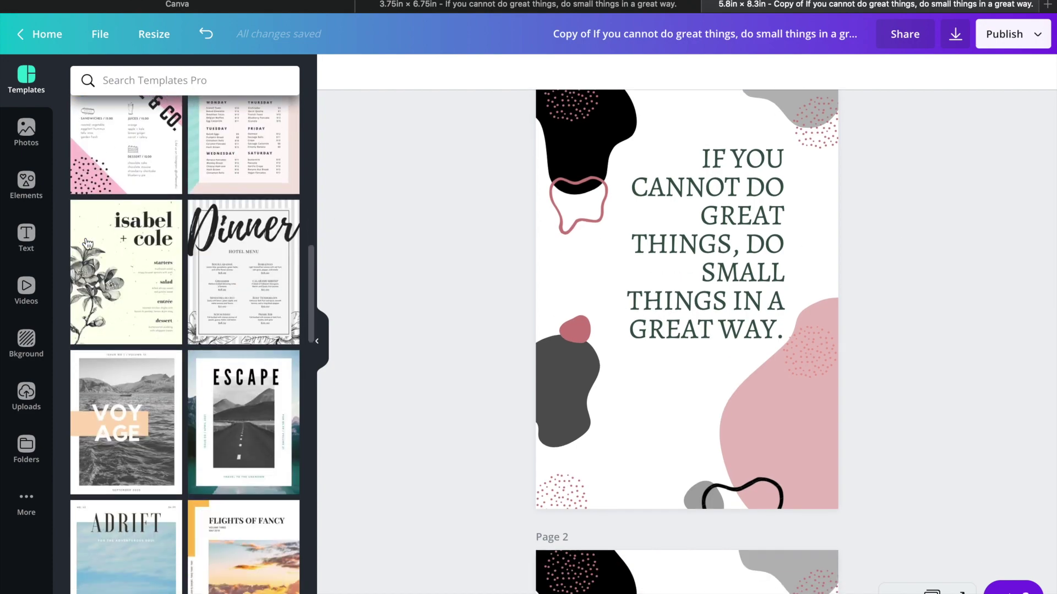
pyautogui.scroll(8, 87, 244)
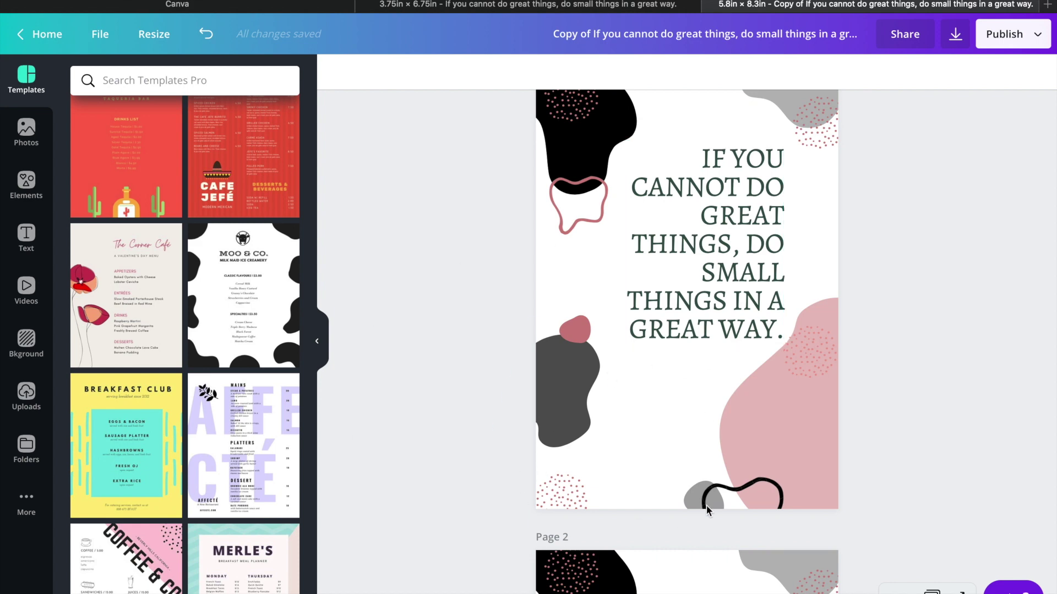
pyautogui.scroll(-4, 706, 510)
pyautogui.scroll(-2, 102, 497)
pyautogui.scroll(-7, 102, 497)
pyautogui.scroll(-10, 894, 295)
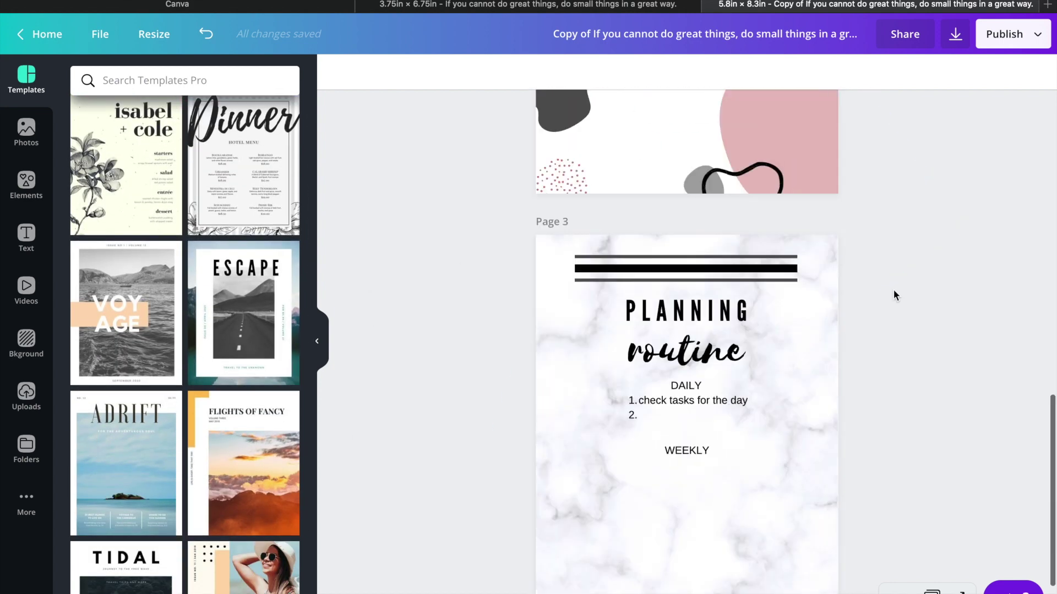
pyautogui.scroll(-2, 656, 331)
pyautogui.scroll(12, 656, 332)
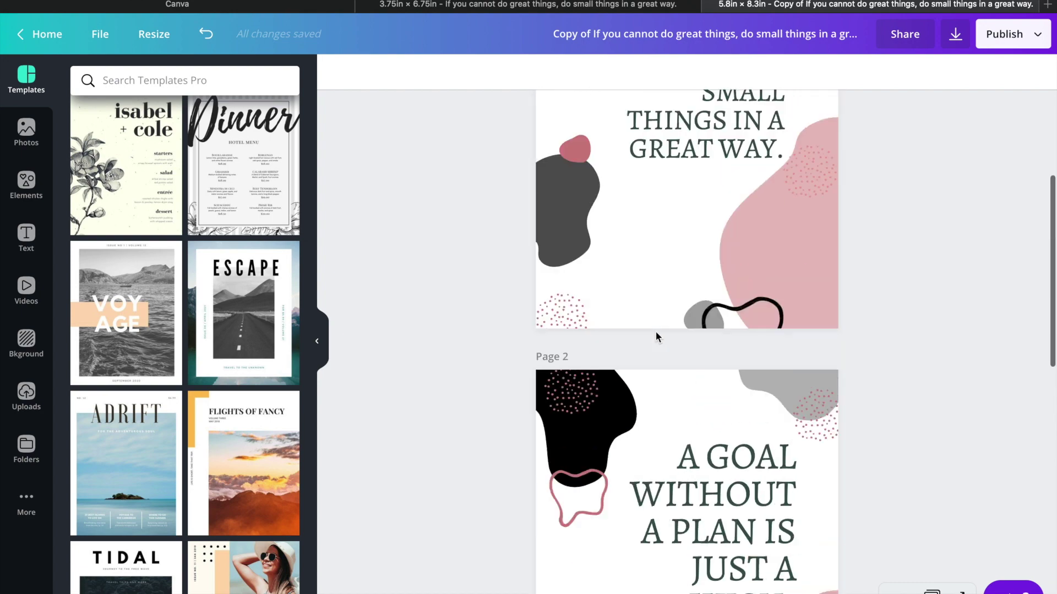
pyautogui.scroll(4, 655, 331)
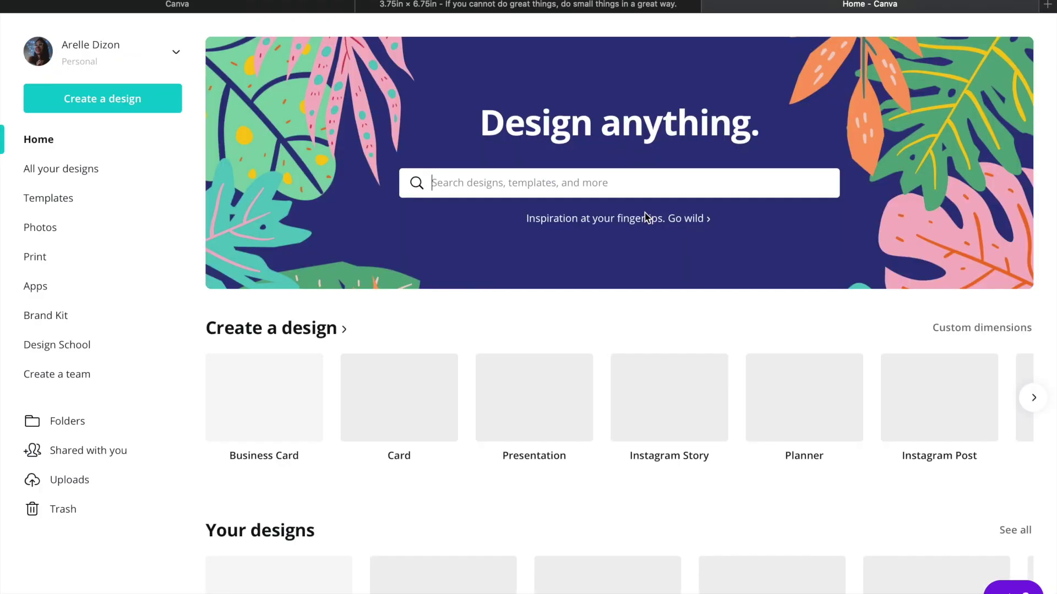
# Look through all saved designs, including the Spending Rules size variants, and open the copy of the "If you cannot do great things" design
pyautogui.scroll(-1, 456, 269)
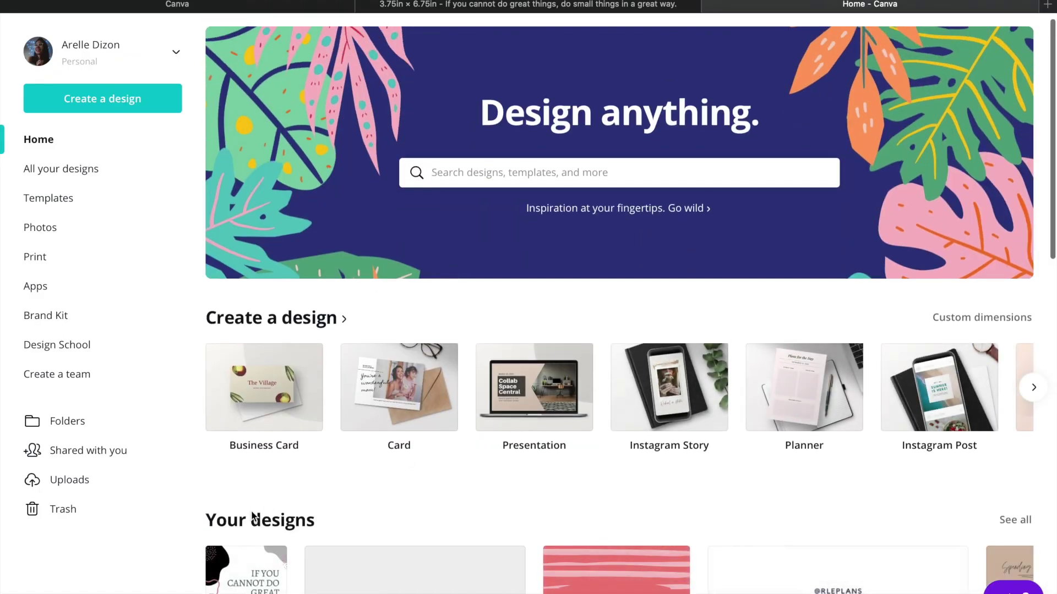
pyautogui.scroll(-3, 253, 514)
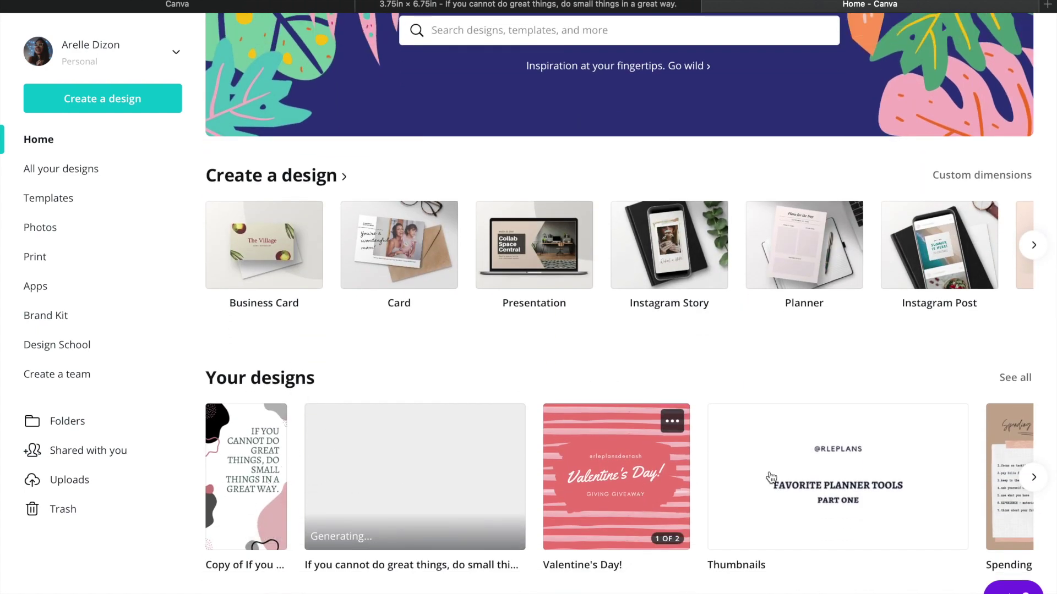
pyautogui.click(1021, 381)
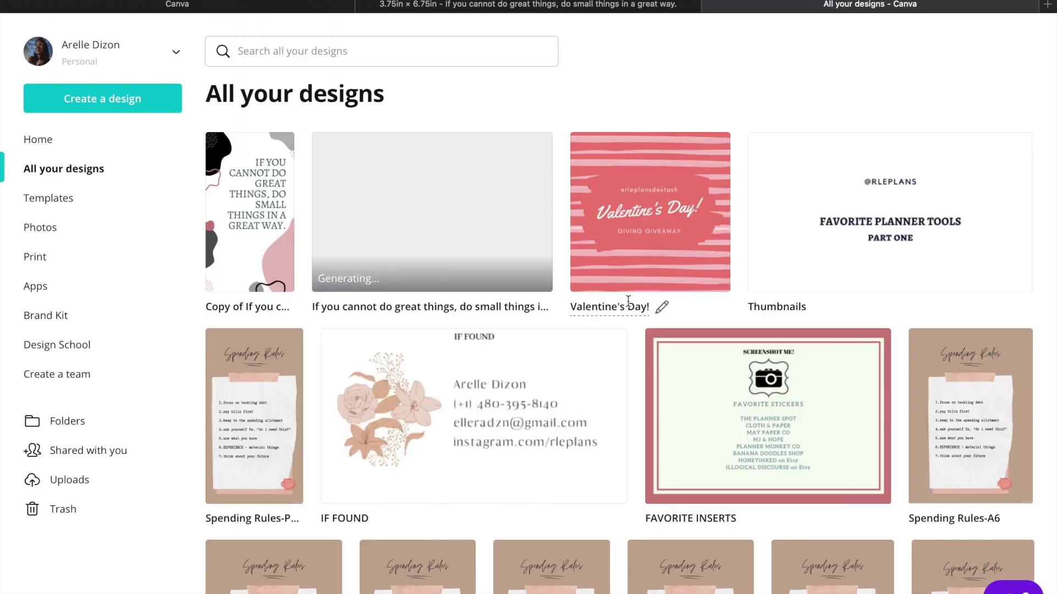
pyautogui.scroll(-8, 628, 301)
pyautogui.scroll(-1, 628, 301)
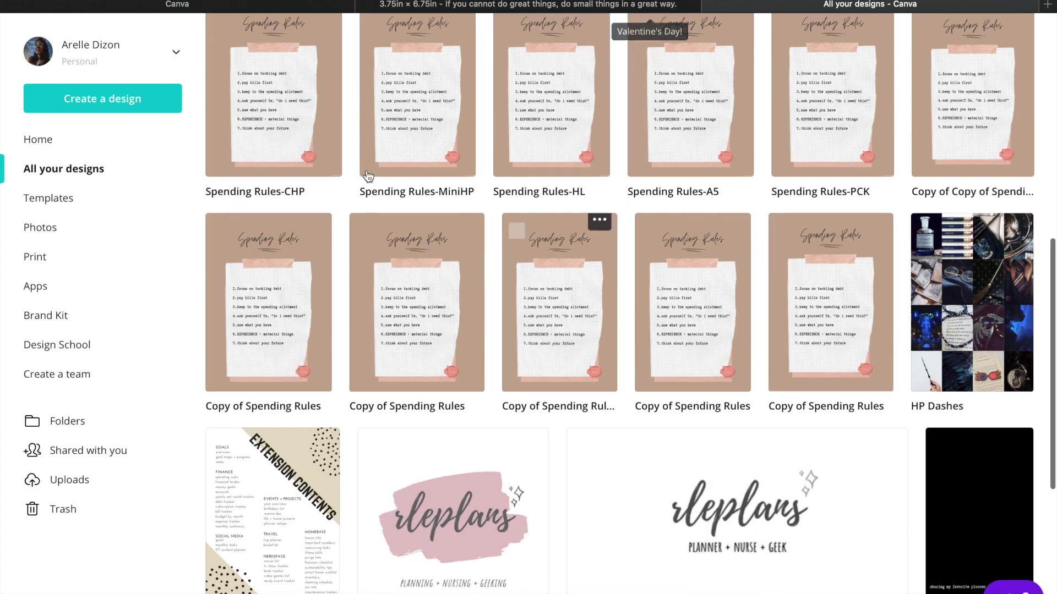
pyautogui.scroll(-5, 588, 308)
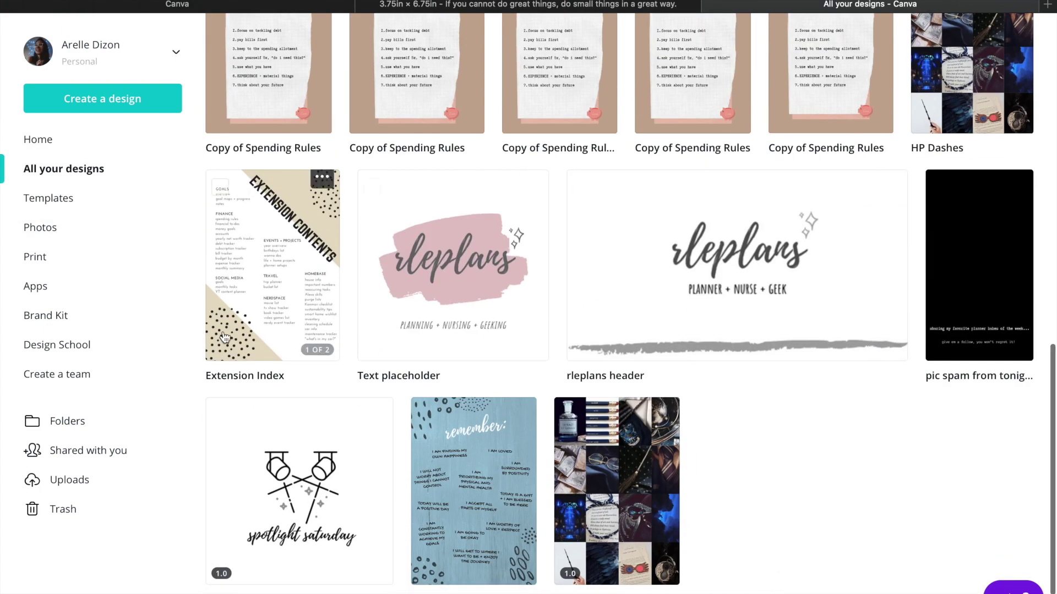
pyautogui.moveTo(435, 435)
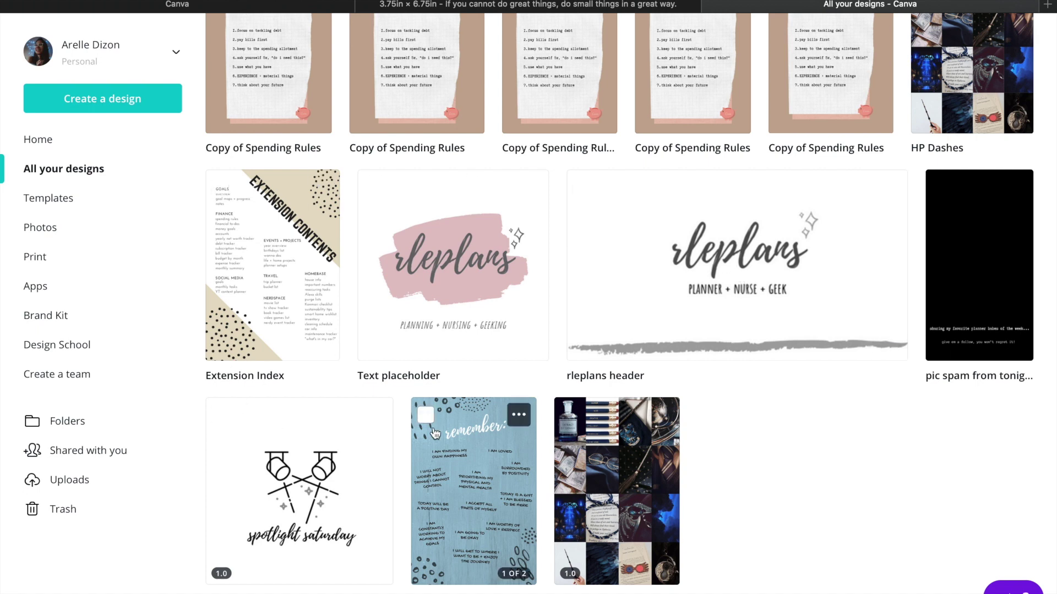
pyautogui.scroll(2, 432, 429)
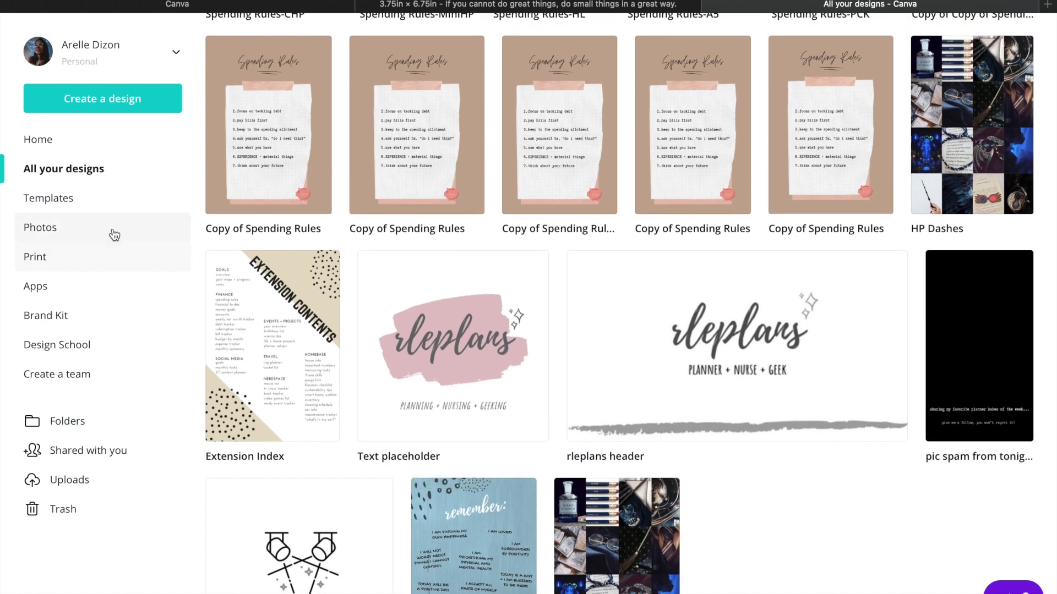
pyautogui.scroll(10, 365, 217)
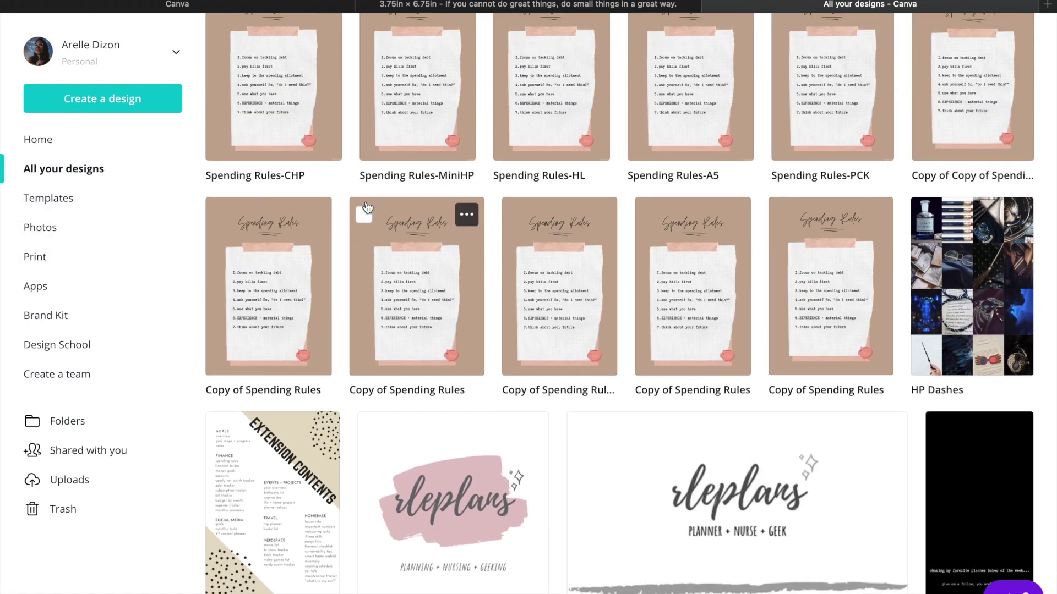
pyautogui.click(263, 190)
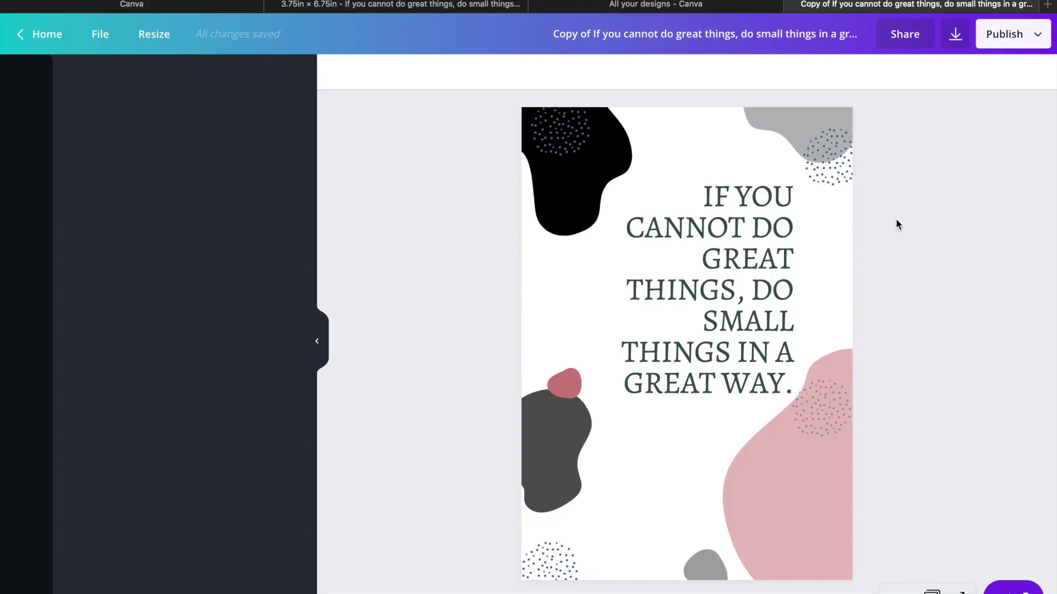
# Rename the resized copy of the design as "a5 version"
pyautogui.click(580, 35)
pyautogui.write('15')
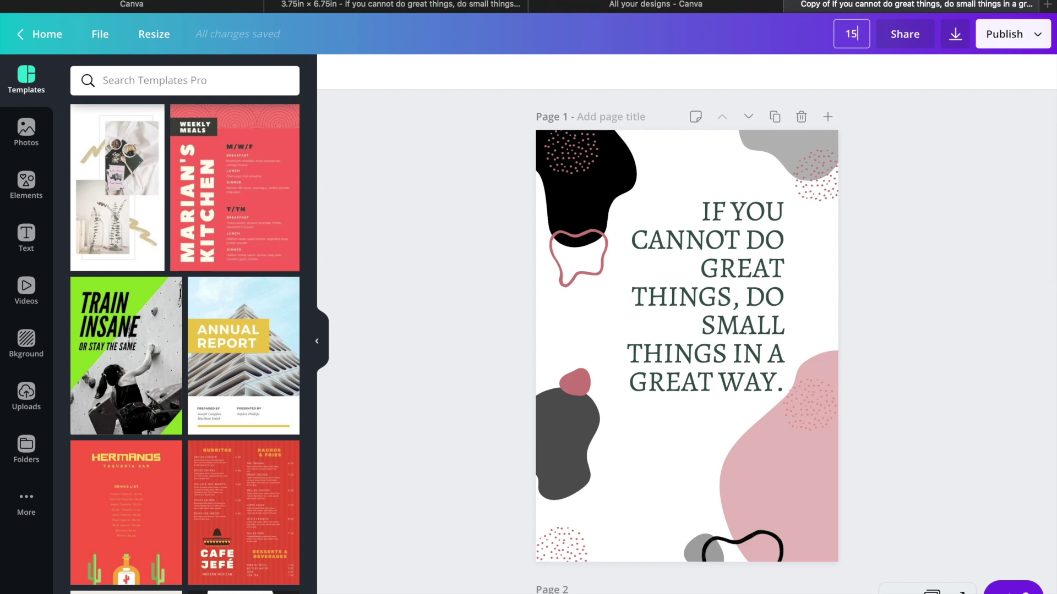
pyautogui.press('BackSpace')
pyautogui.press('BackSpace')
pyautogui.write('a5 version')
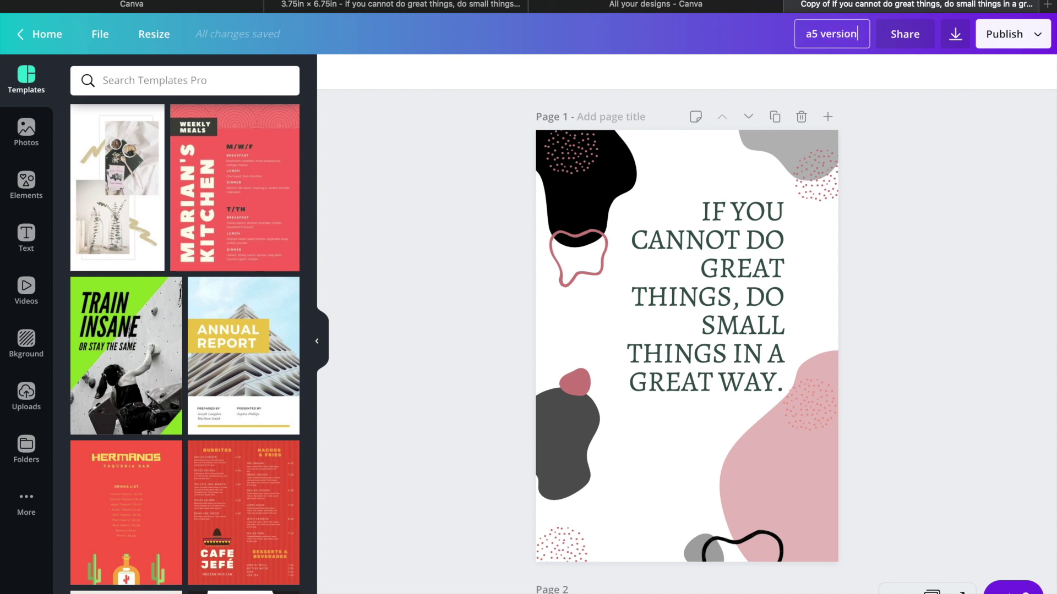
# Rename the original 3.75 x 6.75 in quote design as "personal"
pyautogui.click(371, 5)
pyautogui.click(739, 34)
pyautogui.write('personal')
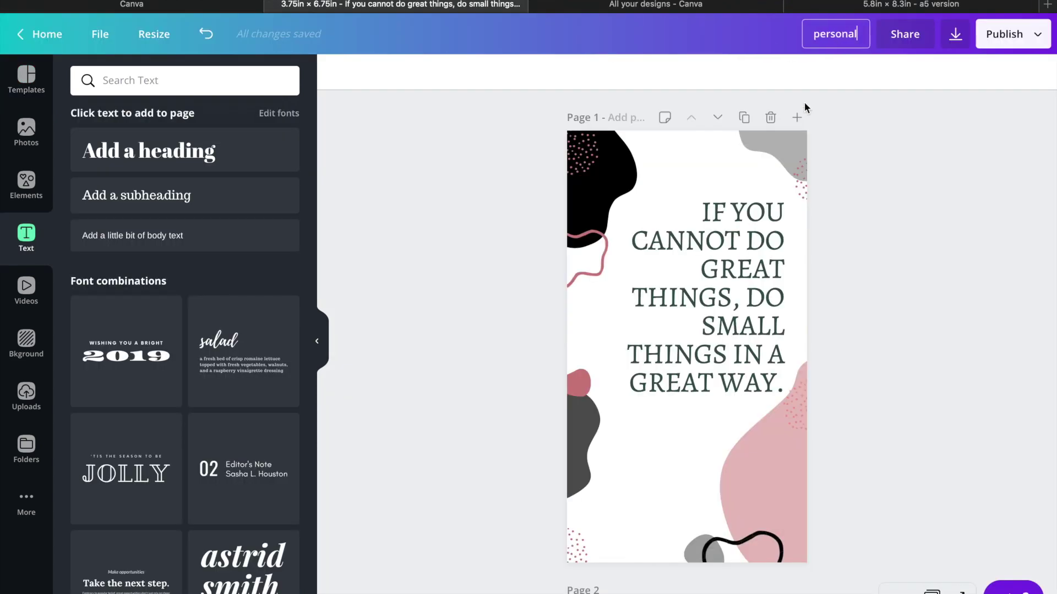
pyautogui.click(811, 140)
# Return to the a5 version design and look through its quote pages and planning routine page
pyautogui.click(940, 4)
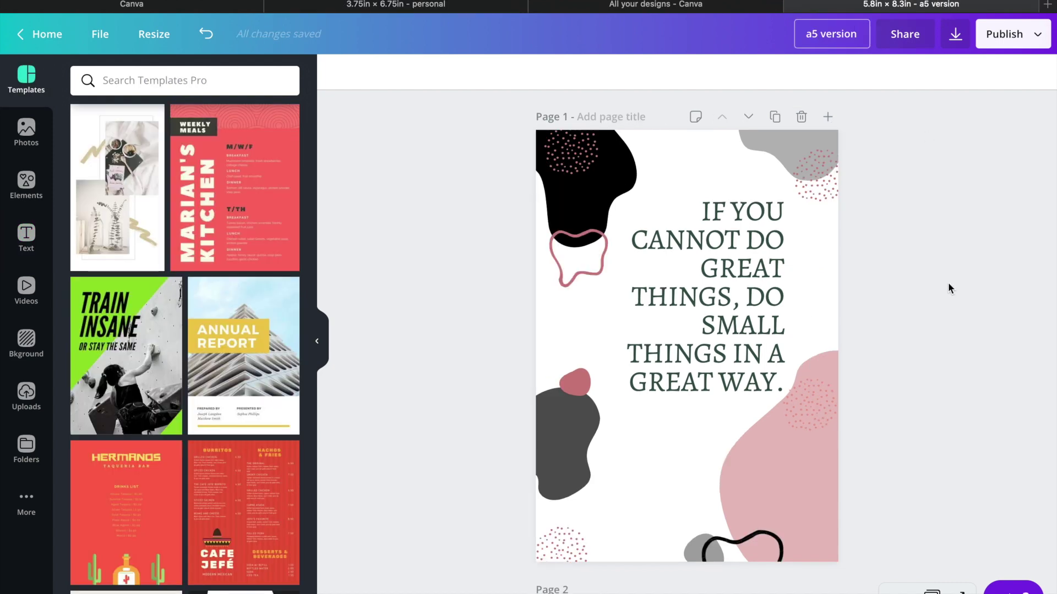
pyautogui.scroll(-10, 948, 284)
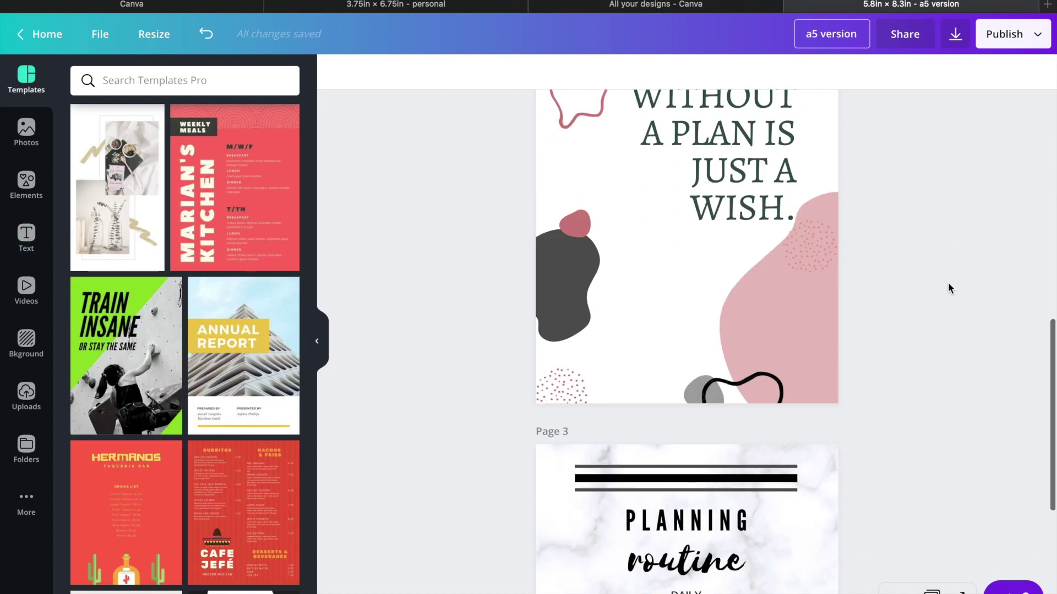
pyautogui.scroll(-3, 947, 283)
pyautogui.scroll(15, 948, 282)
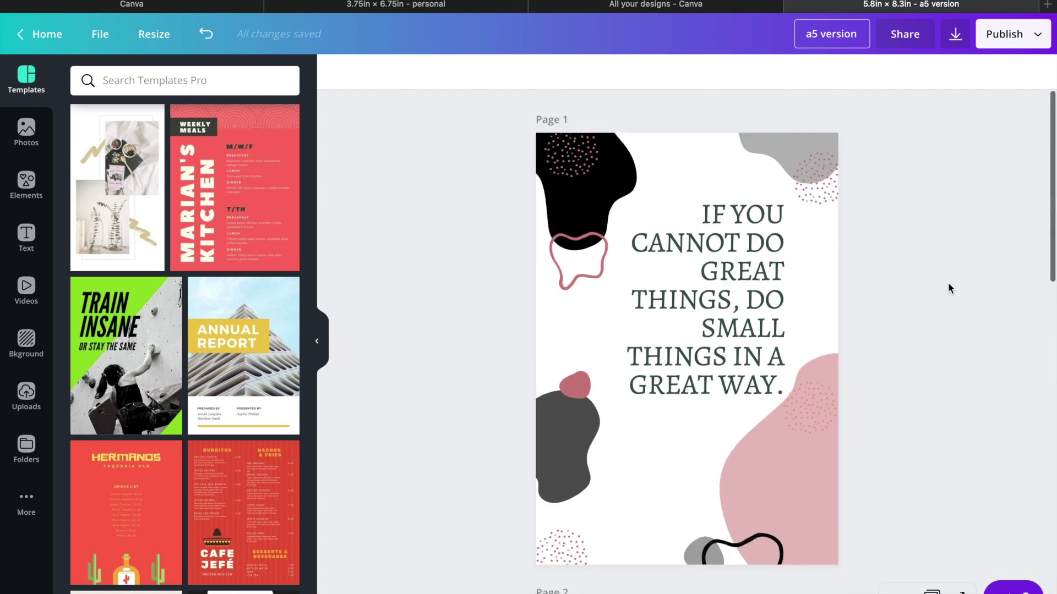
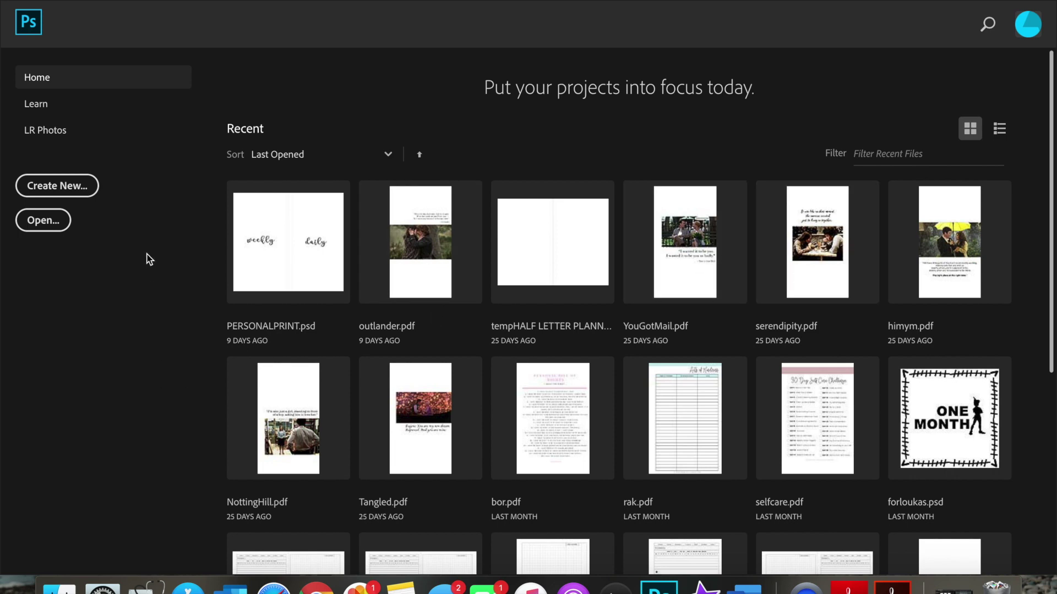
# Switch to Photoshop and create a new document from the saved Personal preset, 3.75 x 6.75 in at 999 ppi
pyautogui.click(59, 195)
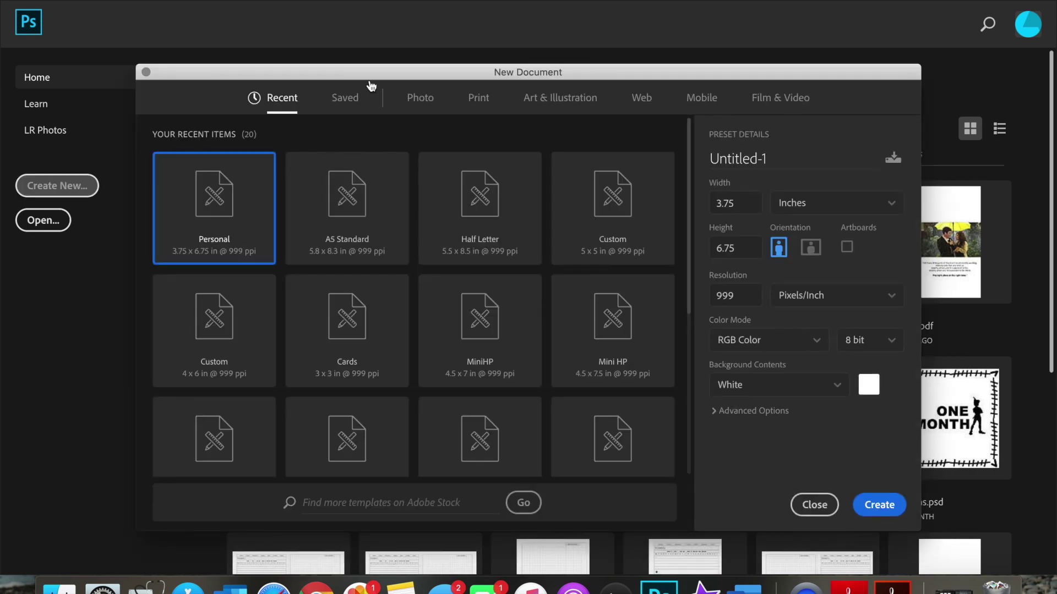
pyautogui.click(339, 101)
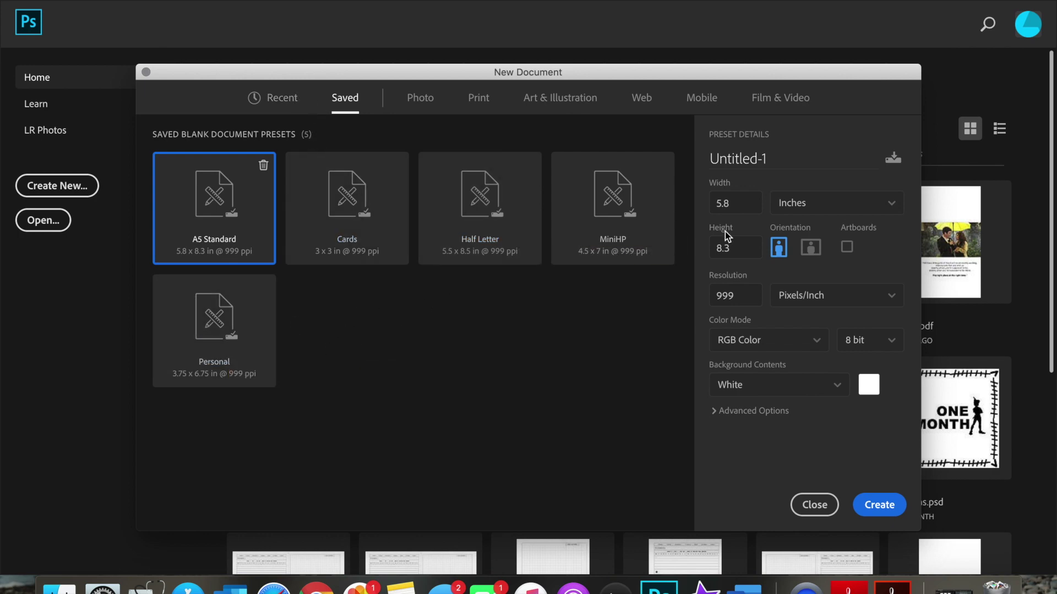
pyautogui.click(209, 308)
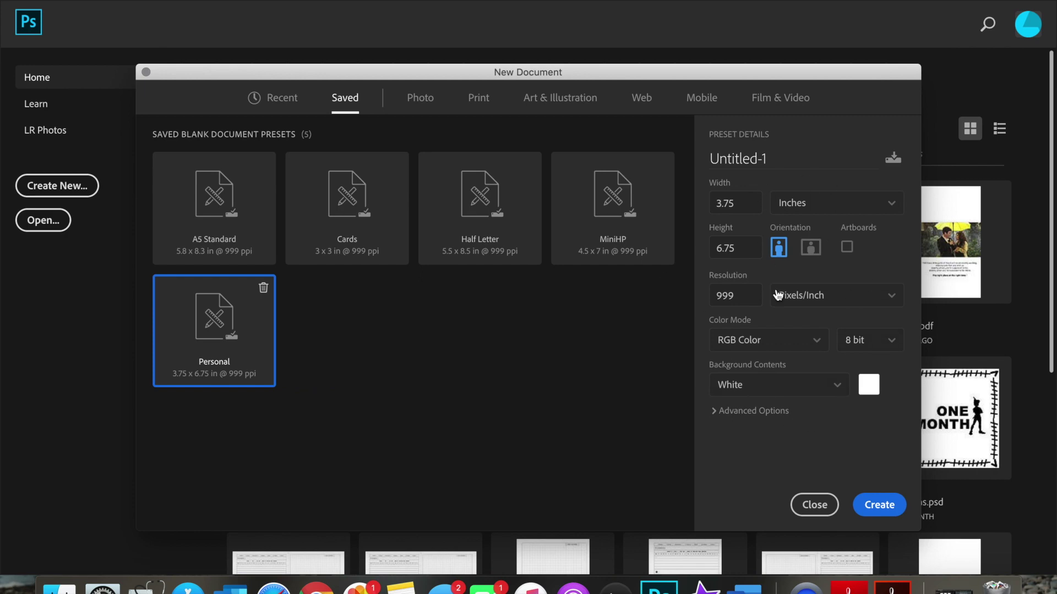
pyautogui.click(867, 508)
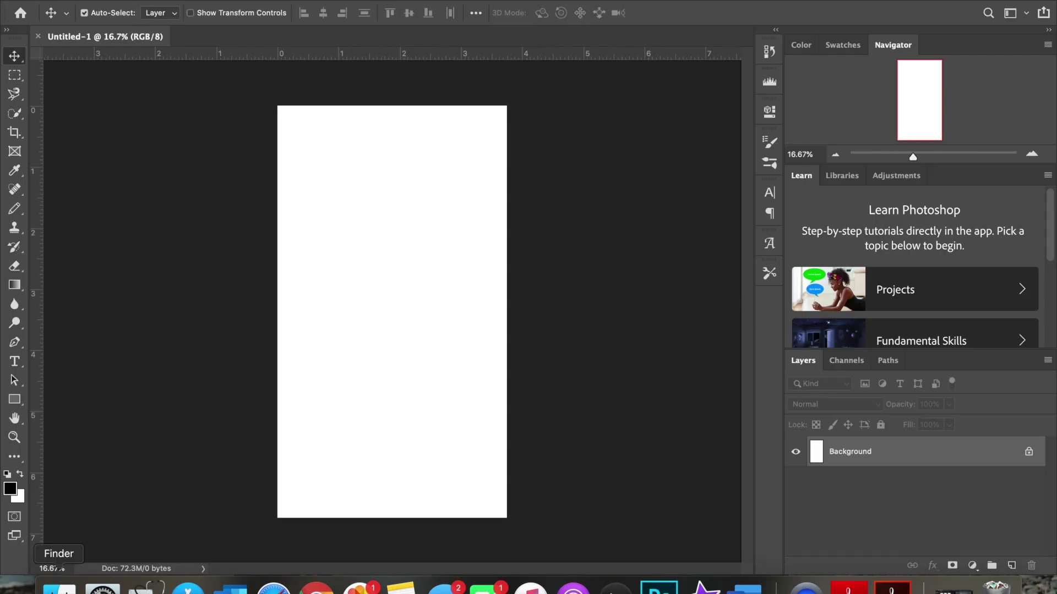
# Place images.jpeg from the Downloads folder into the blank document
pyautogui.click(59, 588)
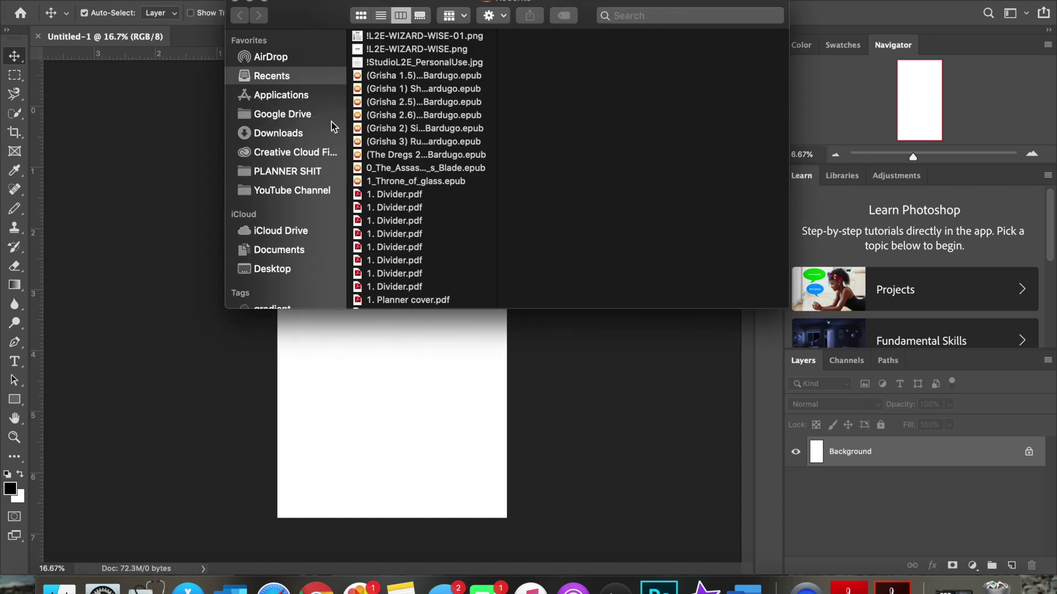
pyautogui.scroll(-2, 312, 204)
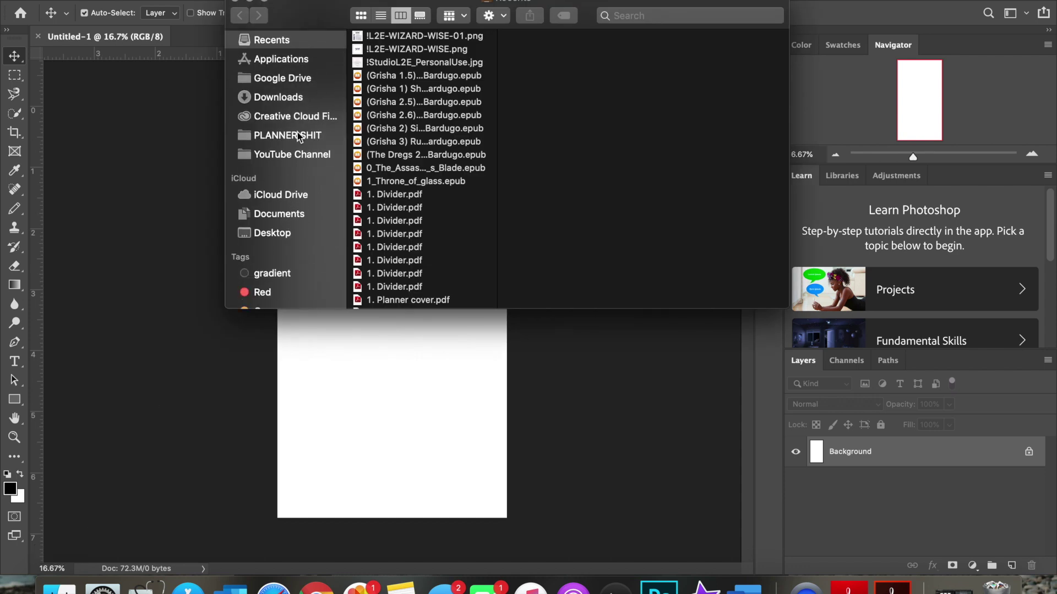
pyautogui.scroll(-4, 297, 135)
pyautogui.scroll(3, 297, 135)
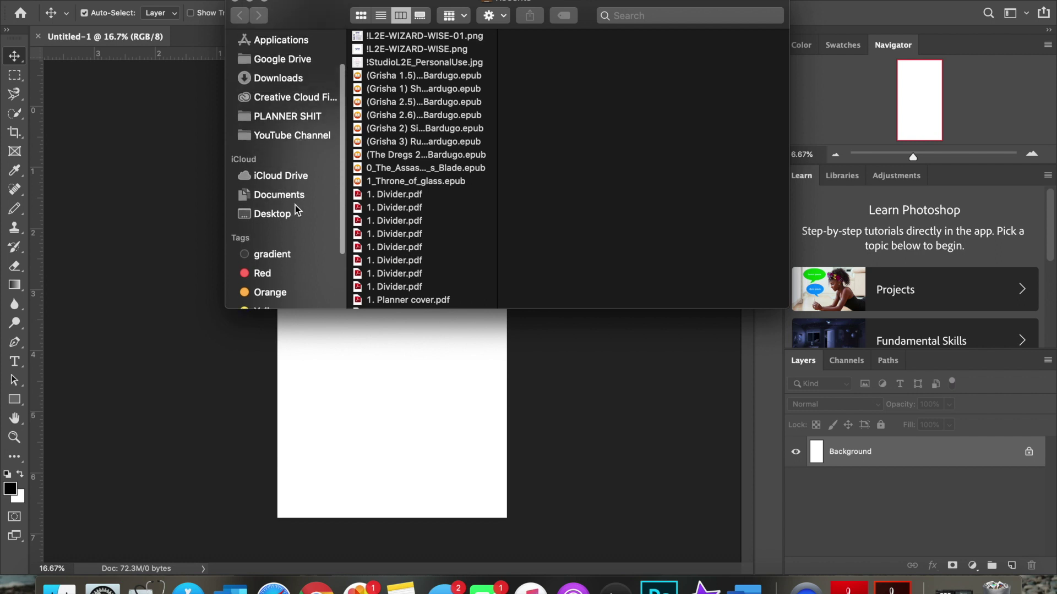
pyautogui.click(275, 78)
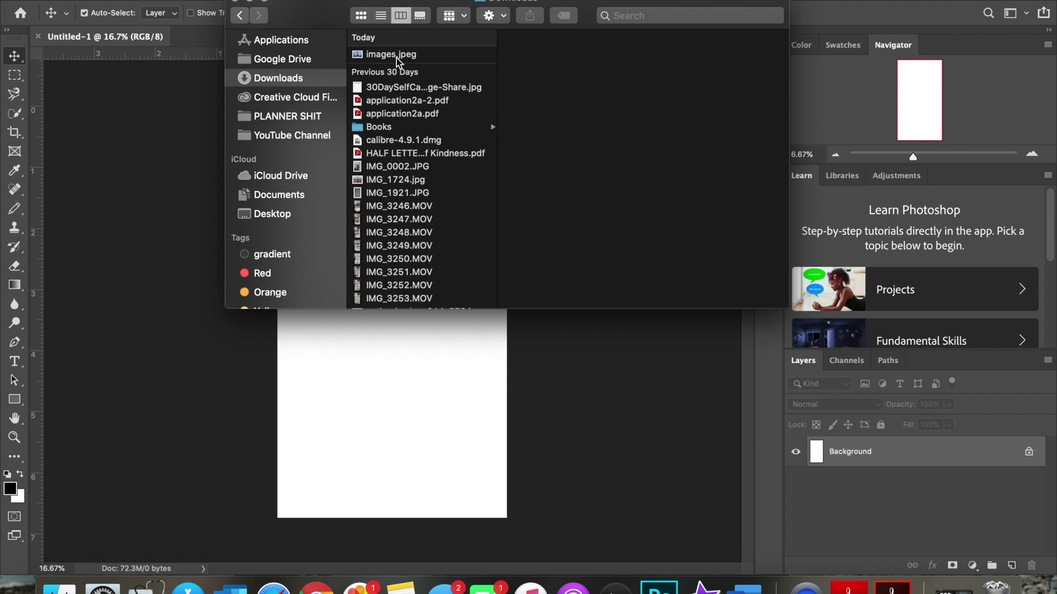
pyautogui.moveTo(405, 53); pyautogui.dragTo(408, 361)
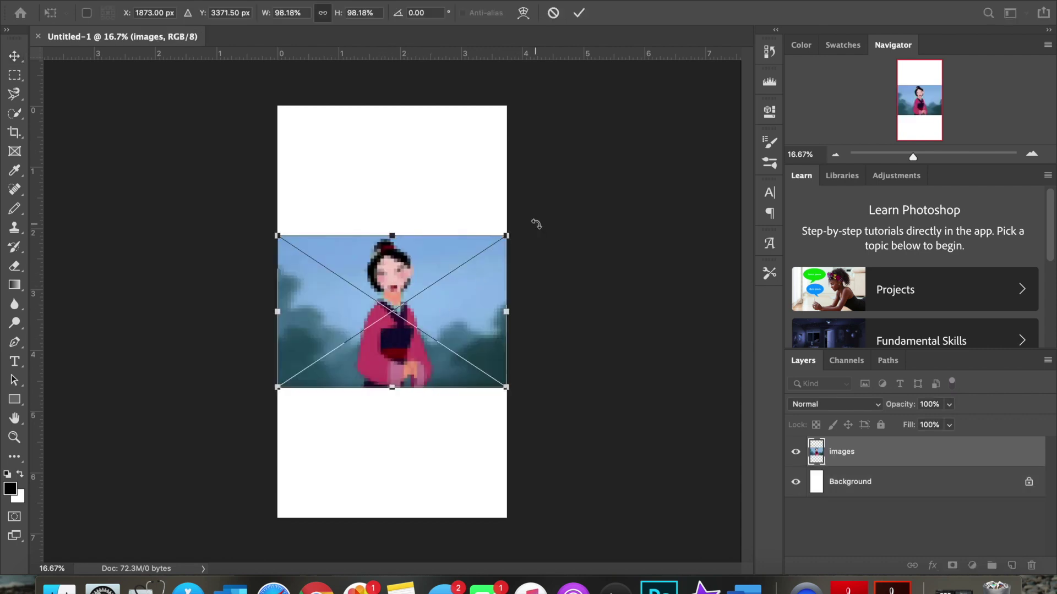
# Scale the placed picture down slightly so it clears the page sides, and position it centred in the page's upper part
pyautogui.moveTo(505, 236); pyautogui.dragTo(482, 256)
pyautogui.moveTo(391, 302)
pyautogui.mouseDown()
pyautogui.moveTo(412, 224)
pyautogui.moveTo(394, 224)
pyautogui.moveTo(394, 209)
pyautogui.moveTo(396, 308)
pyautogui.mouseUp()
pyautogui.press('Return')
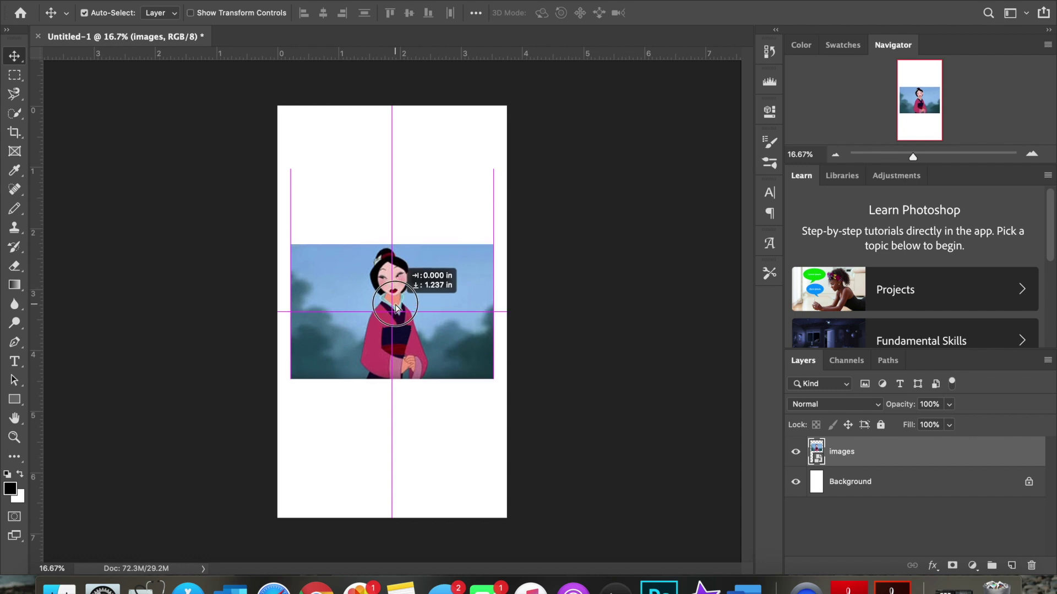
pyautogui.moveTo(395, 308); pyautogui.dragTo(396, 309)
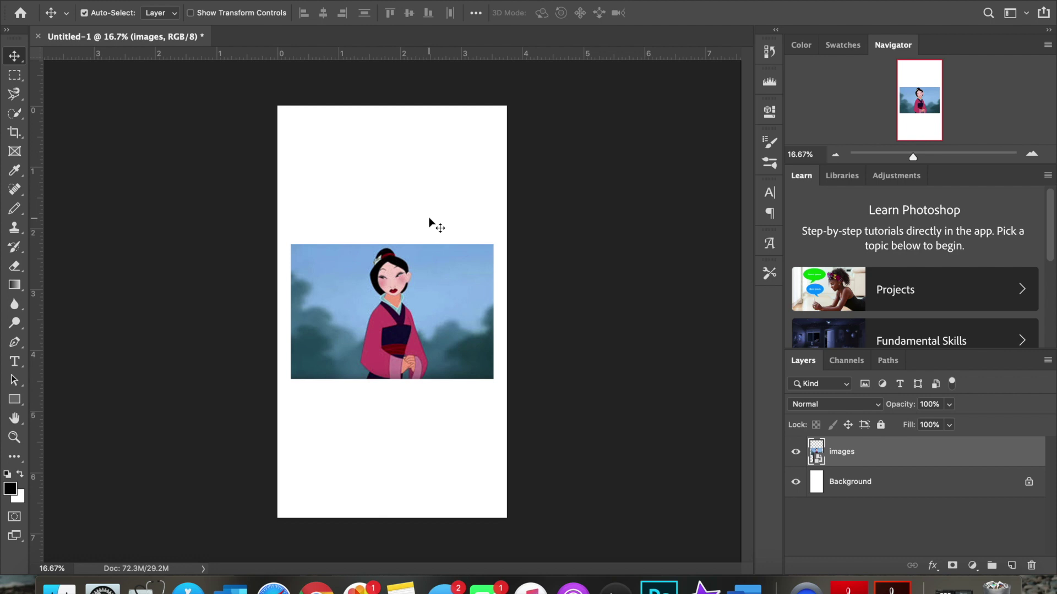
pyautogui.moveTo(420, 278); pyautogui.dragTo(417, 331)
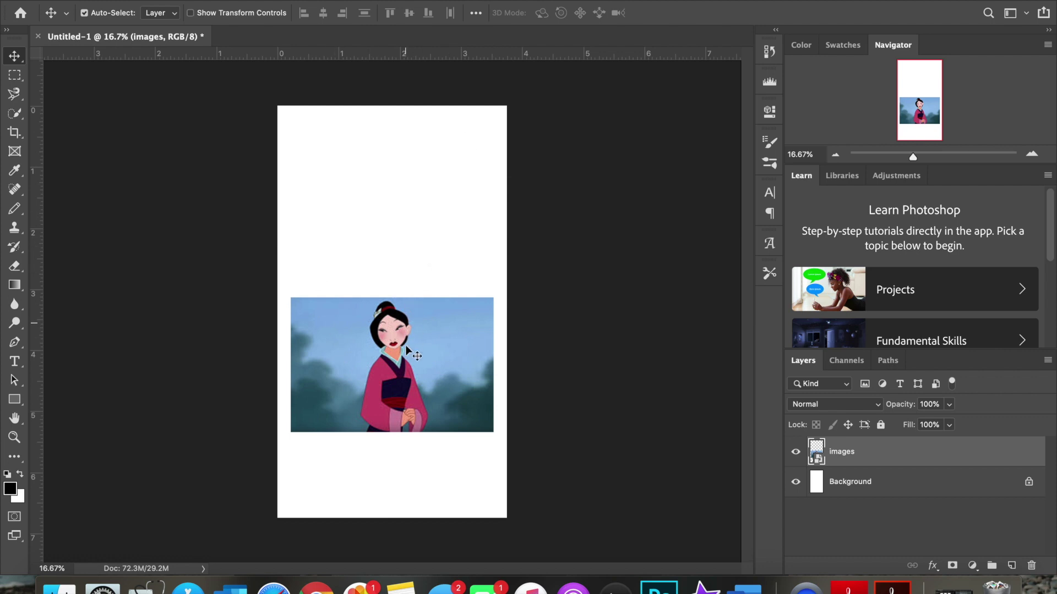
pyautogui.moveTo(410, 361); pyautogui.dragTo(407, 206)
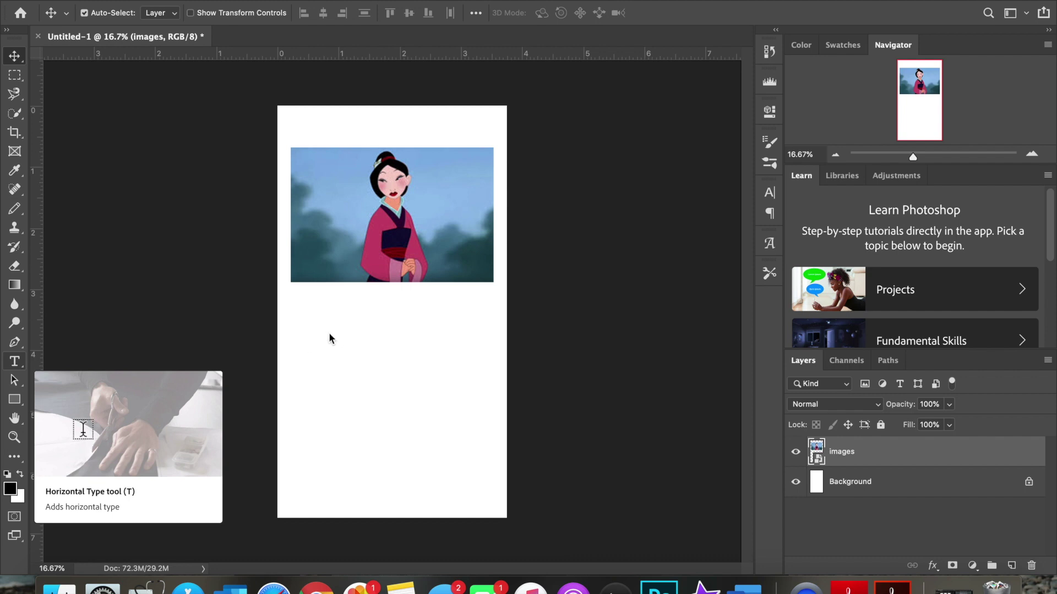
# Add a paragraph text box below the picture reading “The flower that blooms in adversity, is the rare and most beautiful of all.”
pyautogui.press('t')
pyautogui.moveTo(329, 342); pyautogui.dragTo(445, 415)
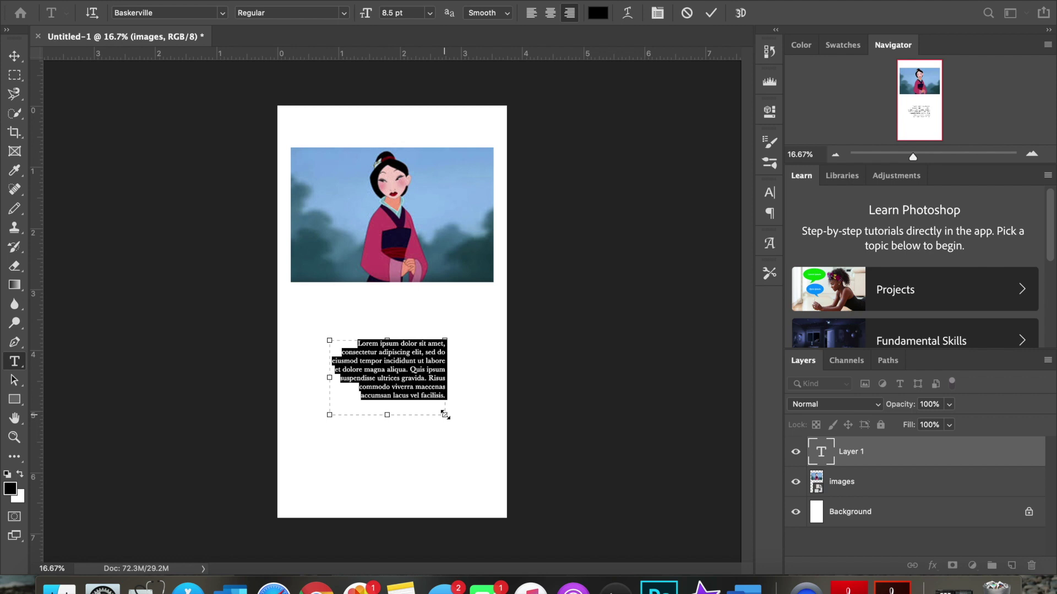
pyautogui.write('The flower')
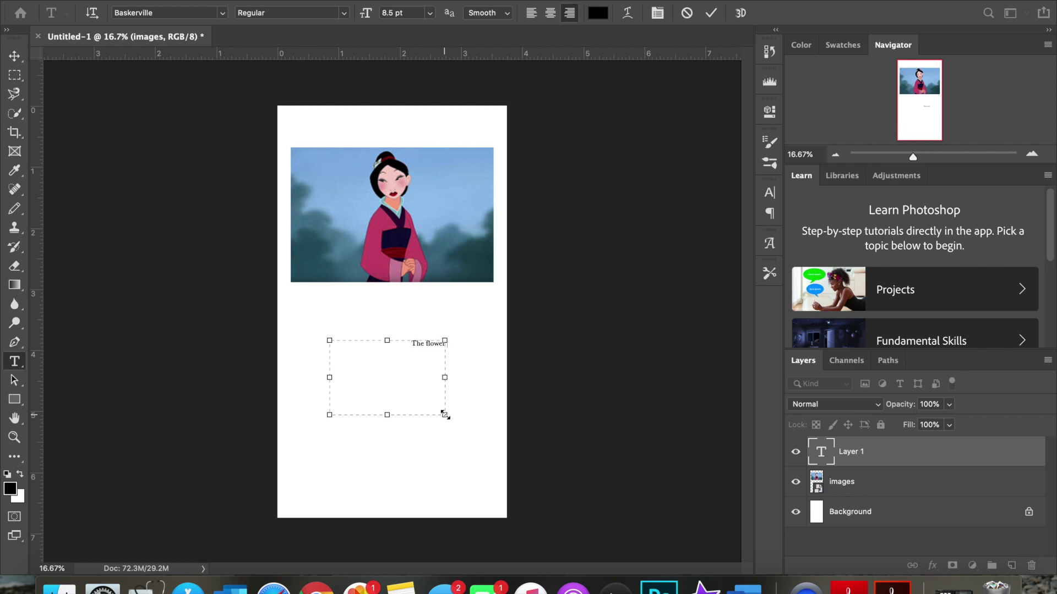
pyautogui.write(' that blooms in adversity,')
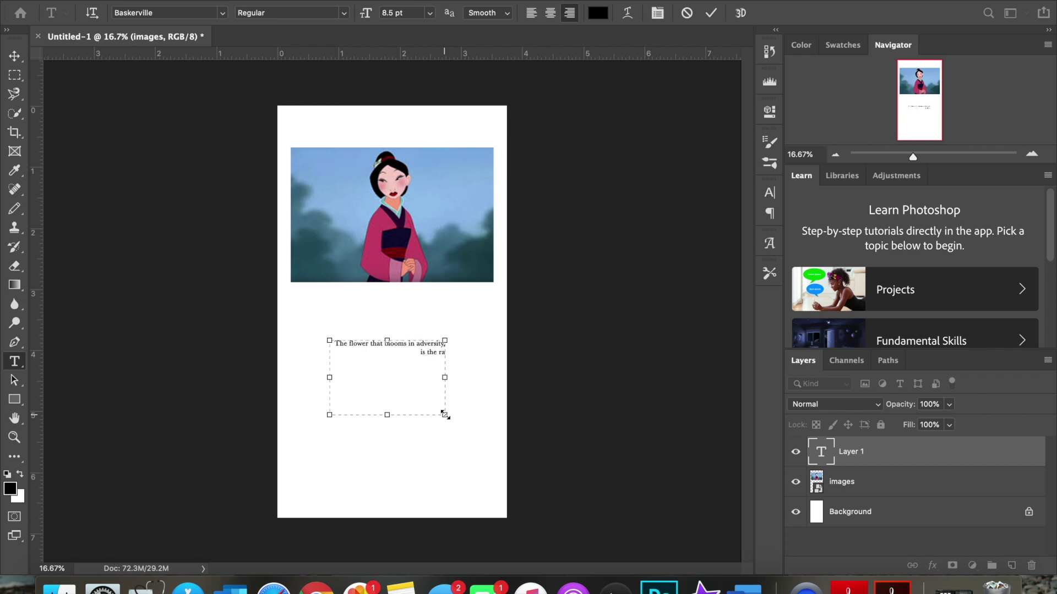
pyautogui.write(' is the rare and most beautiful of all.”')
pyautogui.click(338, 344)
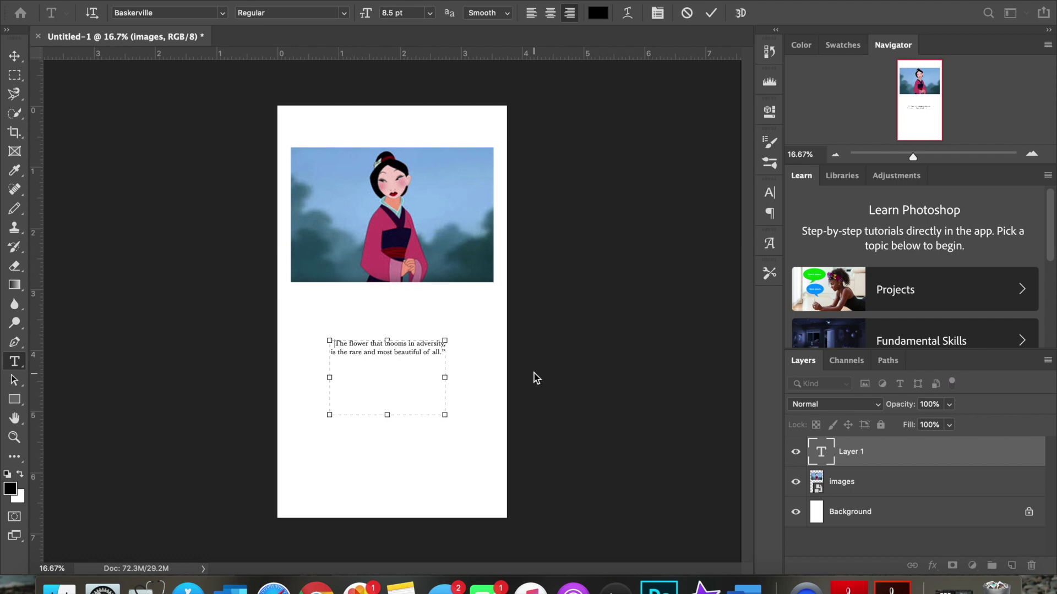
# Change the font of the whole quote to Brush Script MT
pyautogui.press('super+a')
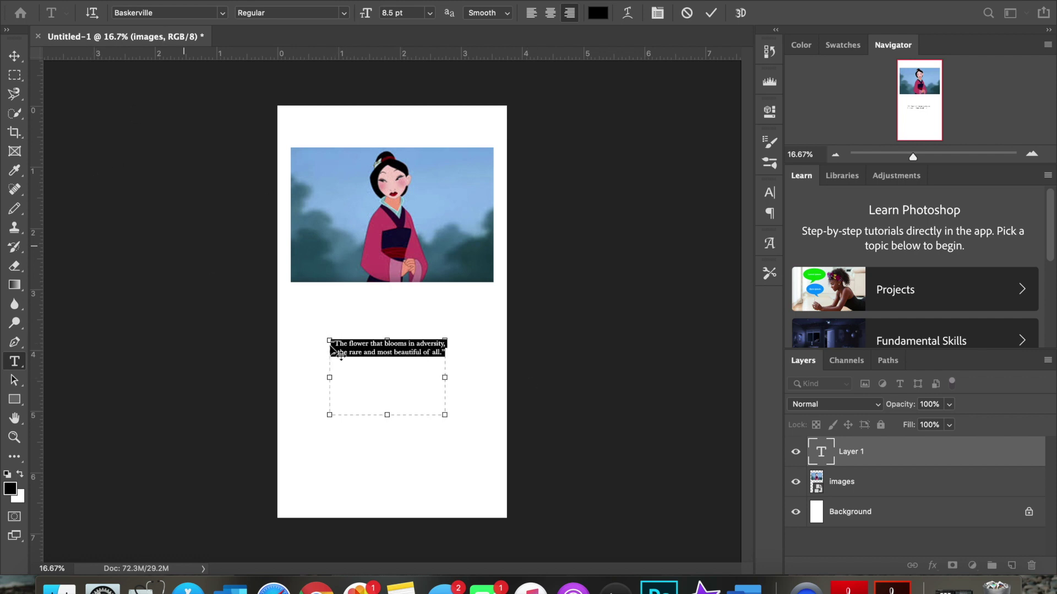
pyautogui.click(223, 12)
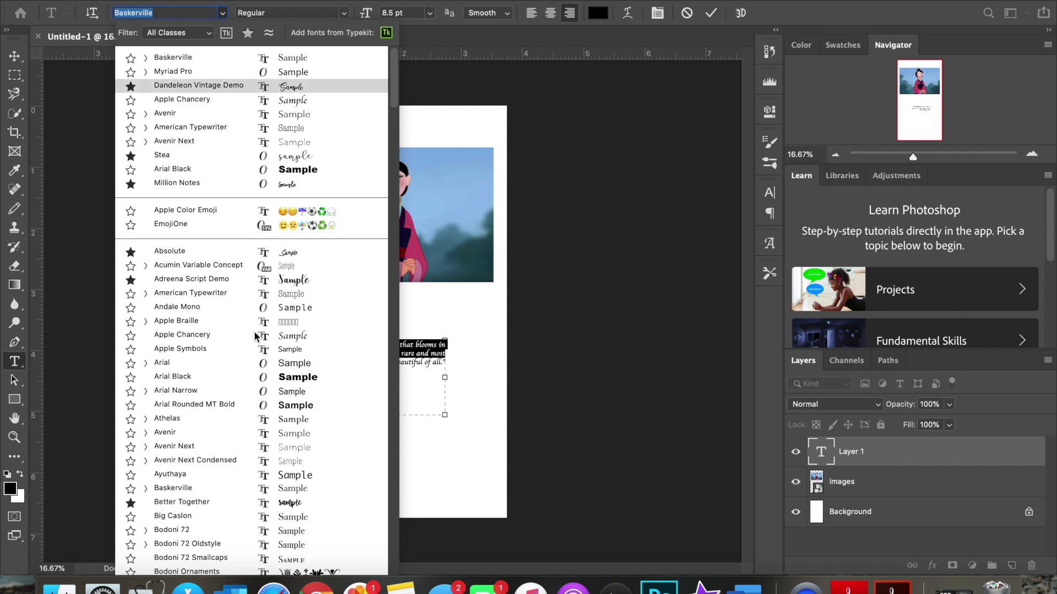
pyautogui.scroll(-2, 256, 336)
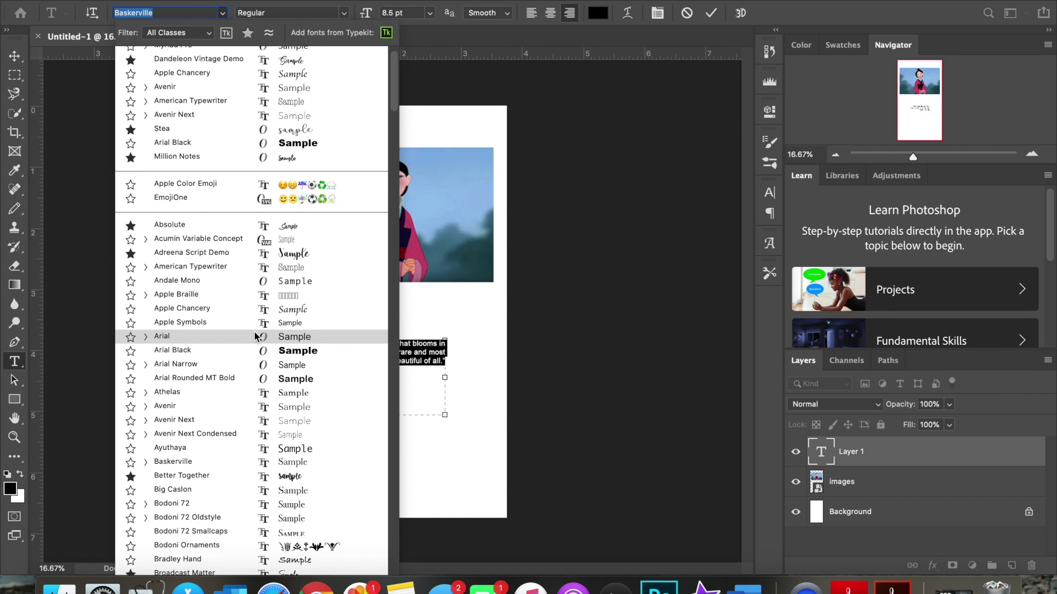
pyautogui.scroll(-2, 255, 336)
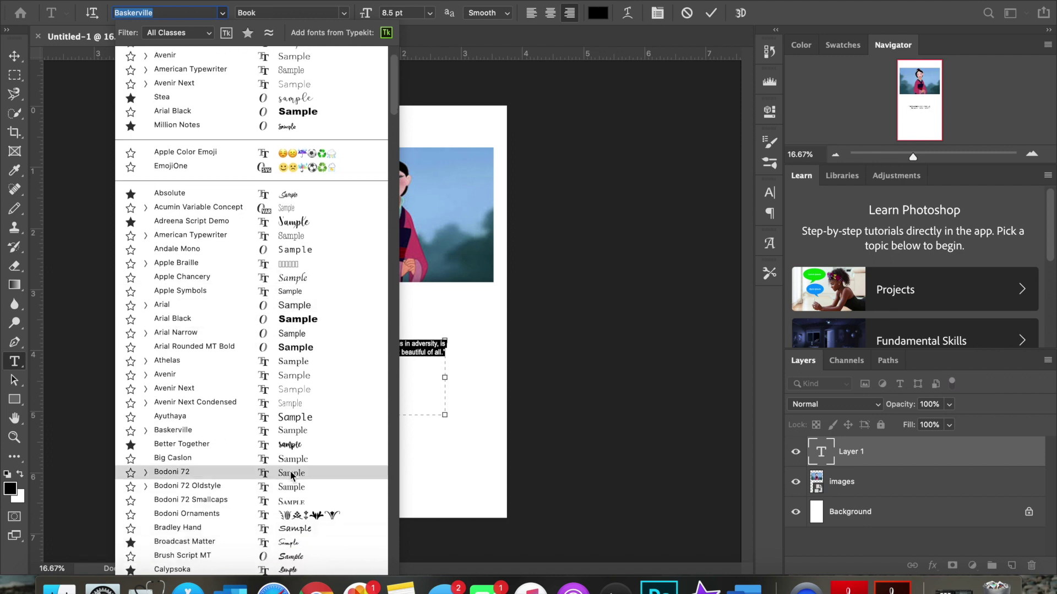
pyautogui.scroll(-6, 291, 472)
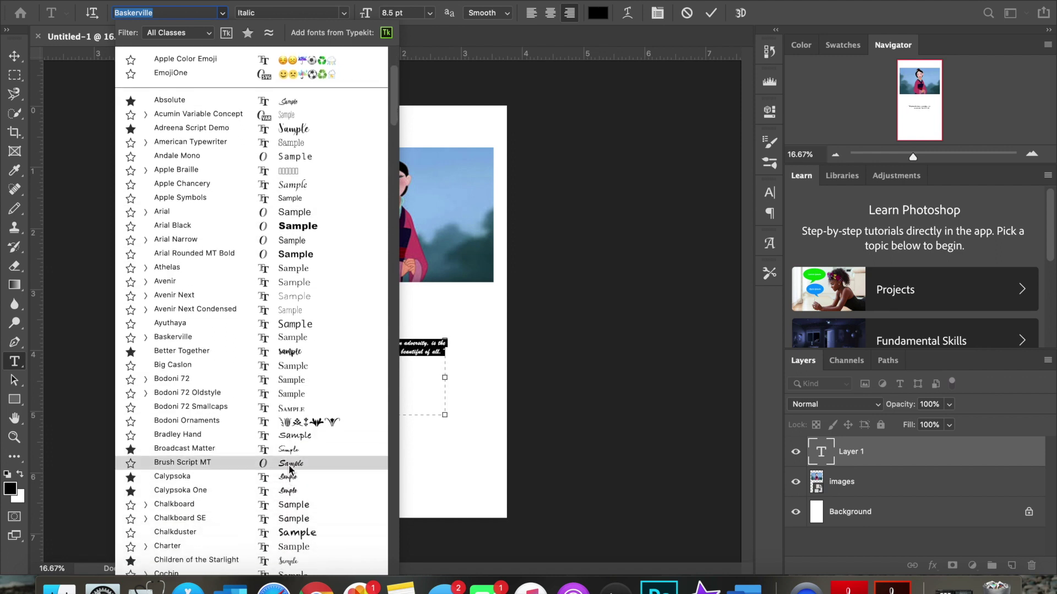
pyautogui.scroll(-3, 292, 471)
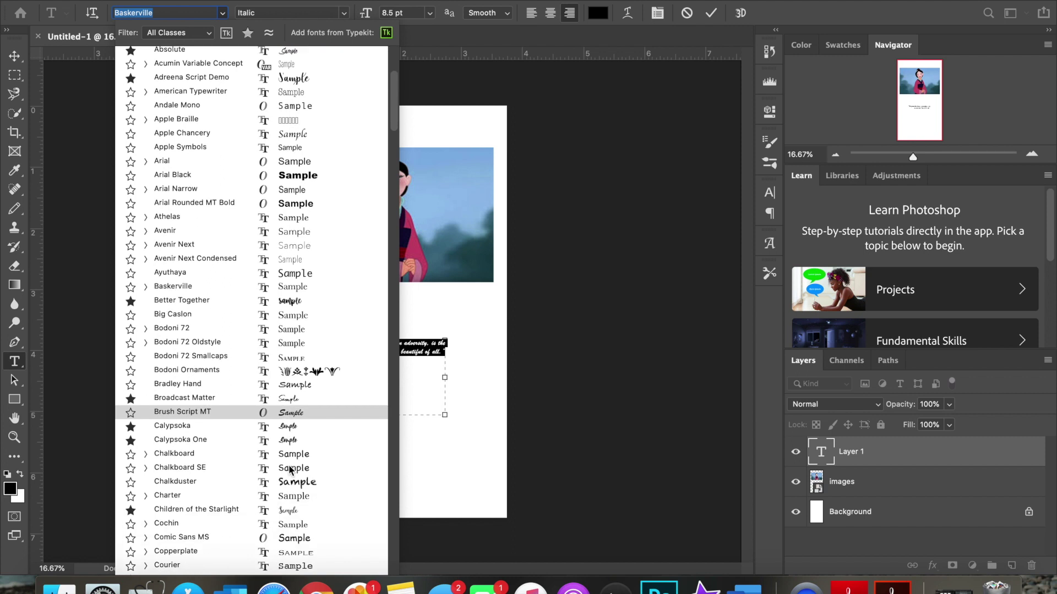
pyautogui.click(291, 414)
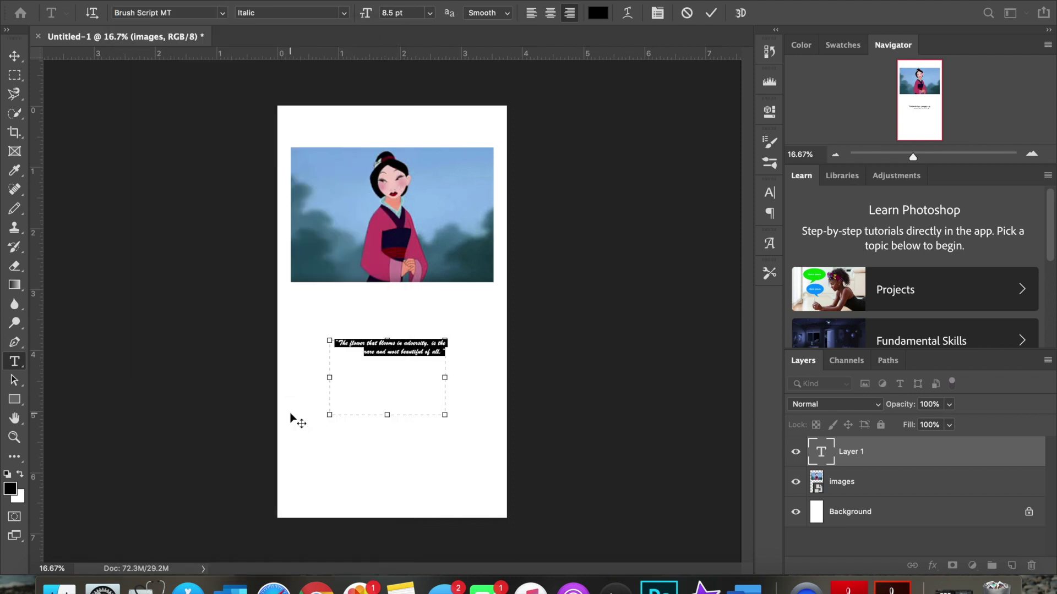
# Set the quote's font size to 14 pt and move the text up closer beneath the picture
pyautogui.click(430, 12)
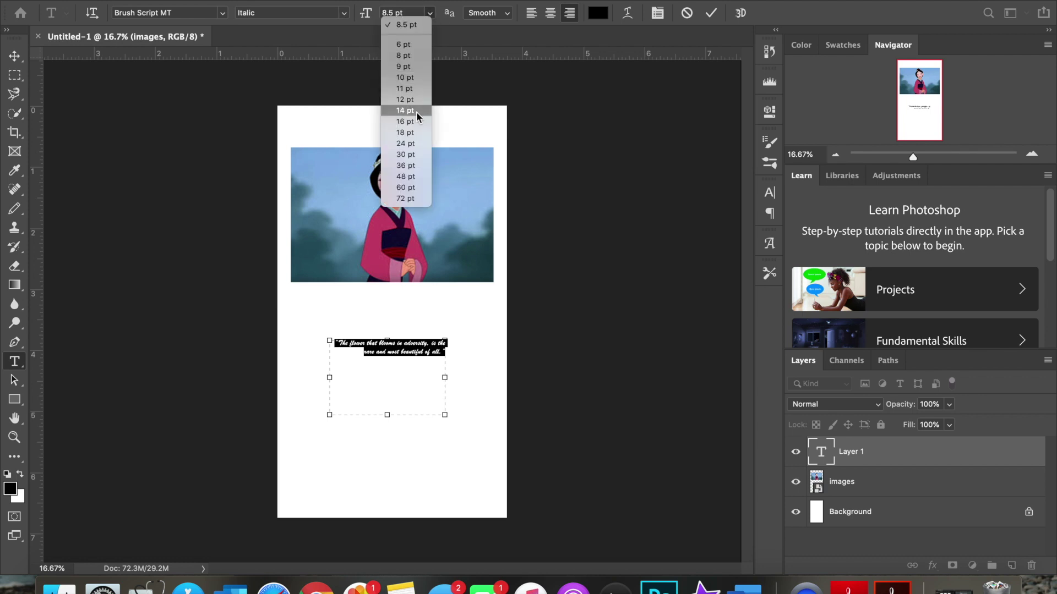
pyautogui.click(416, 111)
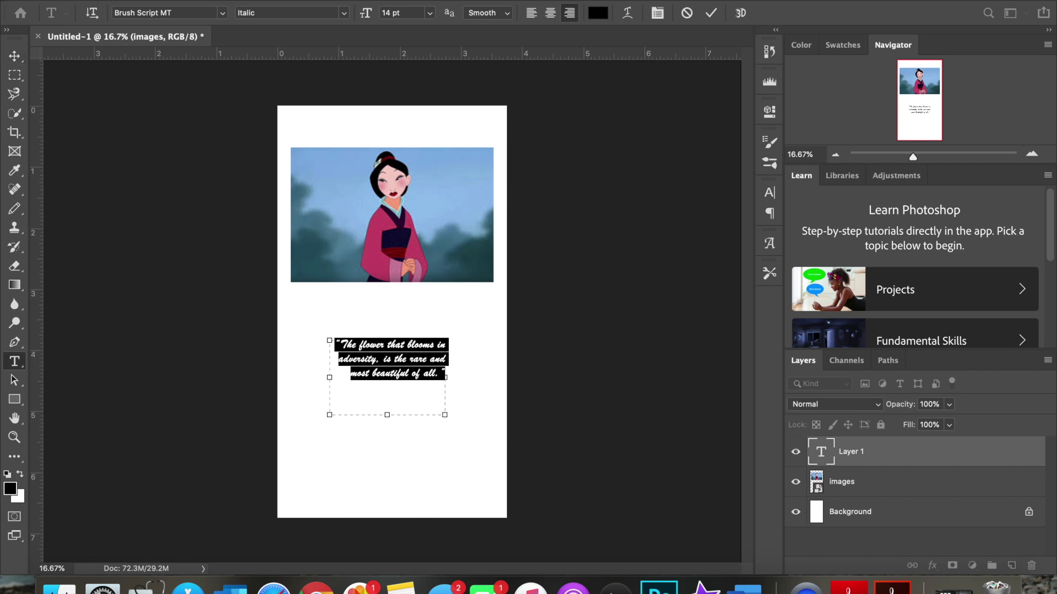
pyautogui.click(15, 55)
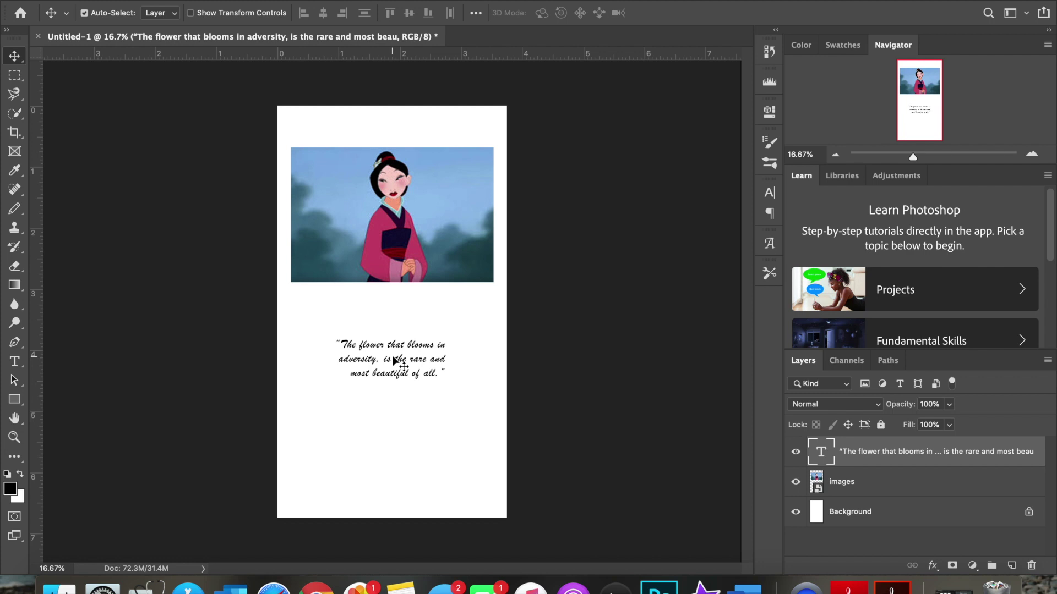
pyautogui.moveTo(393, 361); pyautogui.dragTo(389, 330)
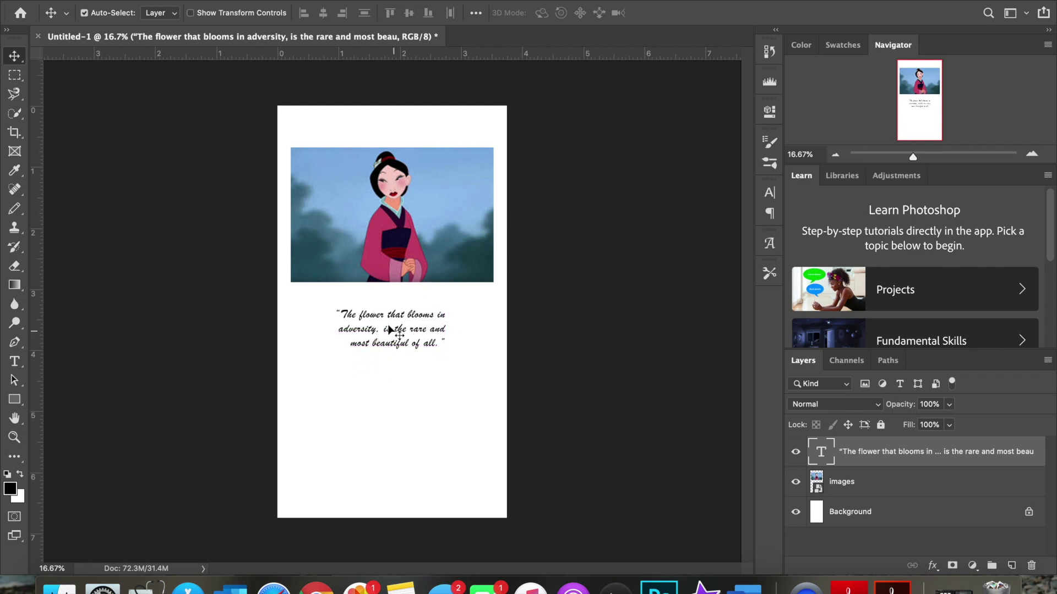
# Set the font size of the whole quote below the picture to 16 pt
pyautogui.doubleClick(392, 329)
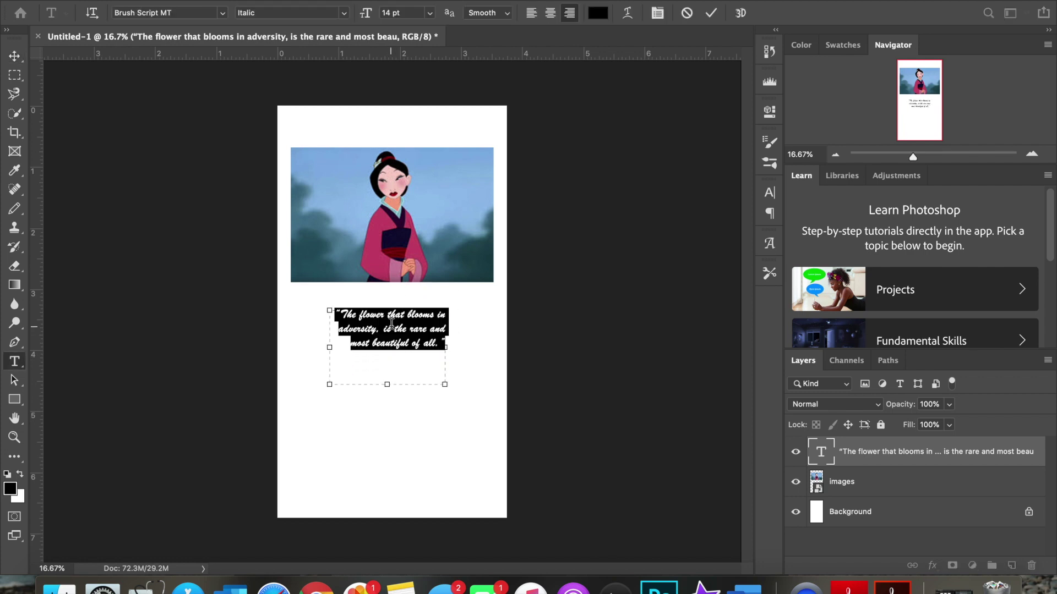
pyautogui.click(430, 17)
pyautogui.click(413, 120)
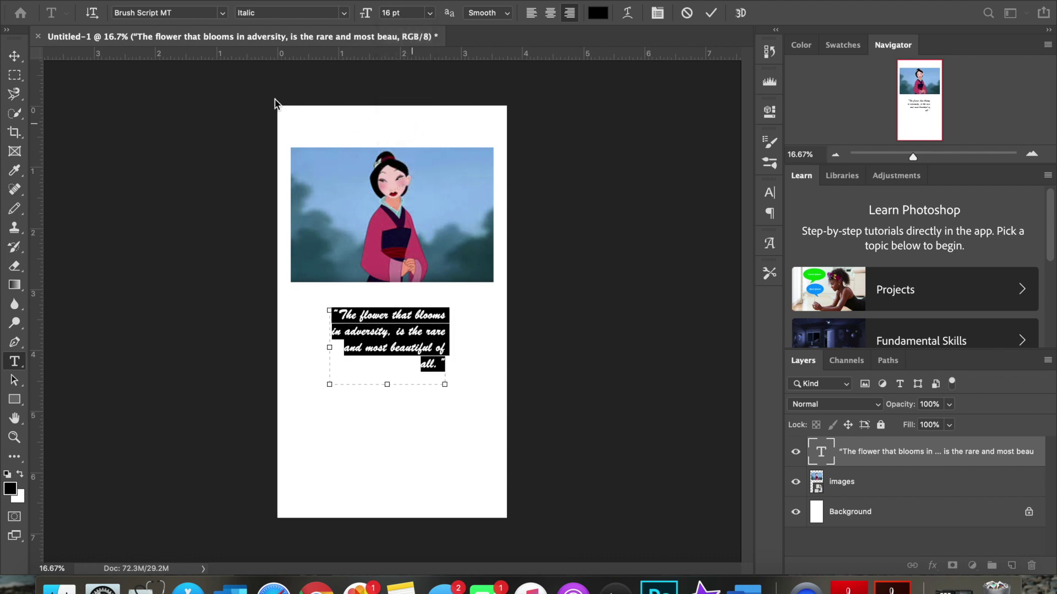
pyautogui.click(22, 62)
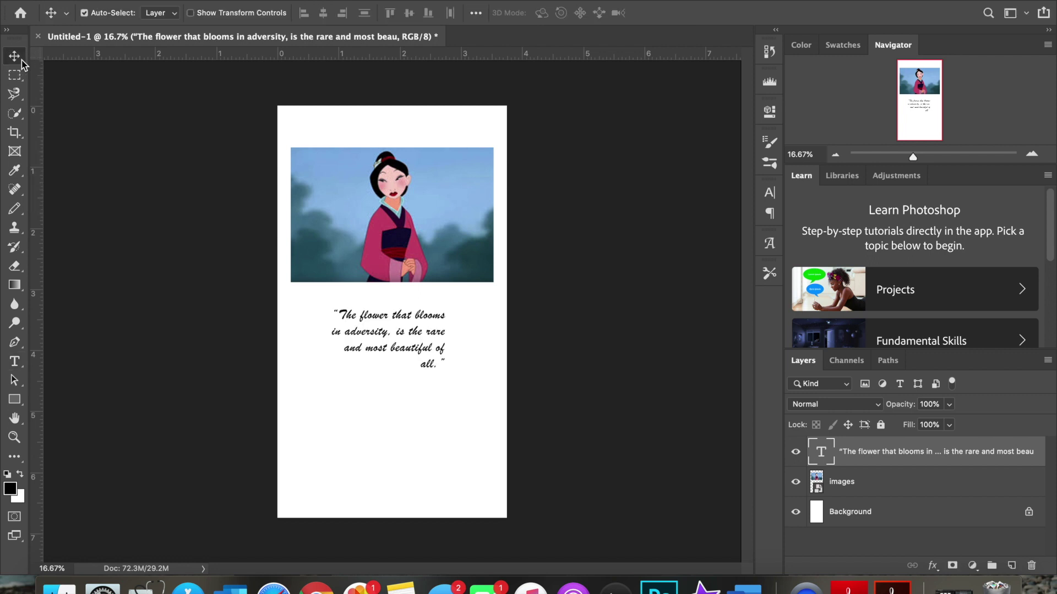
# Move the quote so its text ends flush with the picture's right edge just beneath it, and re-centre the picture on the page
pyautogui.click(410, 344)
pyautogui.moveTo(401, 342); pyautogui.dragTo(474, 316)
pyautogui.moveTo(431, 202); pyautogui.dragTo(432, 201)
pyautogui.click(446, 309)
pyautogui.moveTo(447, 308); pyautogui.dragTo(444, 308)
pyautogui.click(431, 234)
pyautogui.moveTo(431, 234); pyautogui.dragTo(429, 233)
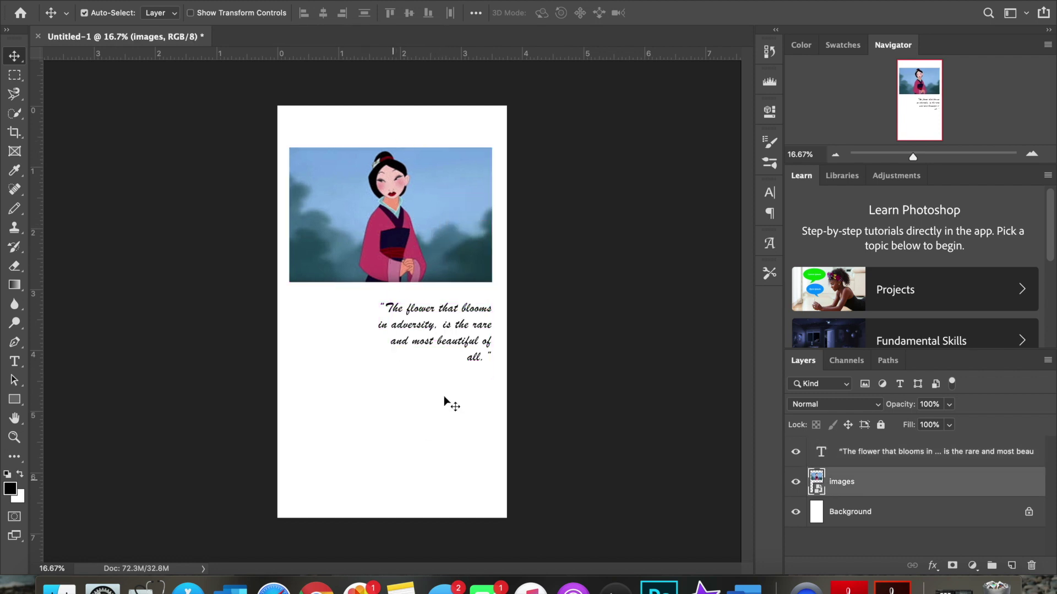
pyautogui.moveTo(389, 239)
pyautogui.mouseDown()
pyautogui.moveTo(388, 334)
pyautogui.moveTo(392, 237)
pyautogui.mouseUp()
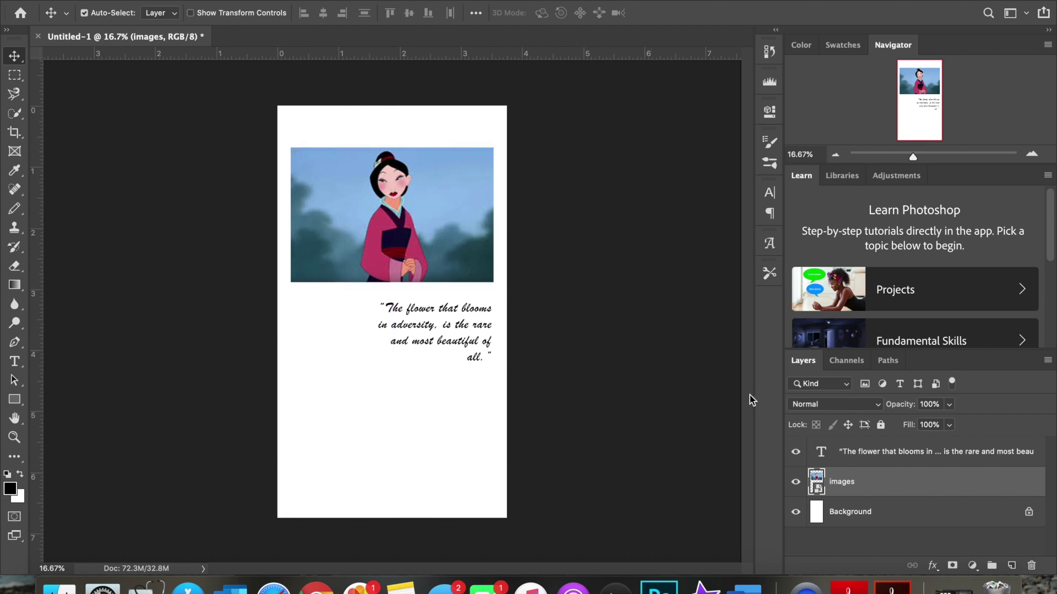
# Reorder the quote's text layer below the images layer, nudge the picture, and return the text layer to the top of the stack
pyautogui.moveTo(465, 340)
pyautogui.mouseDown()
pyautogui.moveTo(467, 202)
pyautogui.moveTo(466, 321)
pyautogui.mouseUp()
pyautogui.moveTo(896, 455); pyautogui.dragTo(896, 497)
pyautogui.moveTo(421, 193)
pyautogui.mouseDown()
pyautogui.moveTo(421, 296)
pyautogui.moveTo(419, 182)
pyautogui.moveTo(421, 194)
pyautogui.mouseUp()
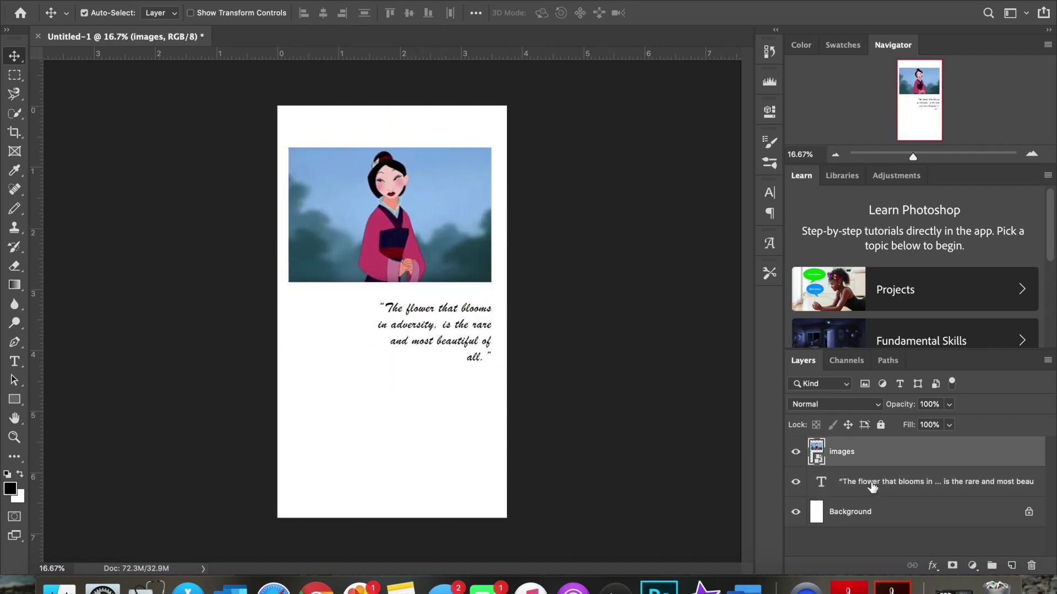
pyautogui.moveTo(871, 486); pyautogui.dragTo(867, 452)
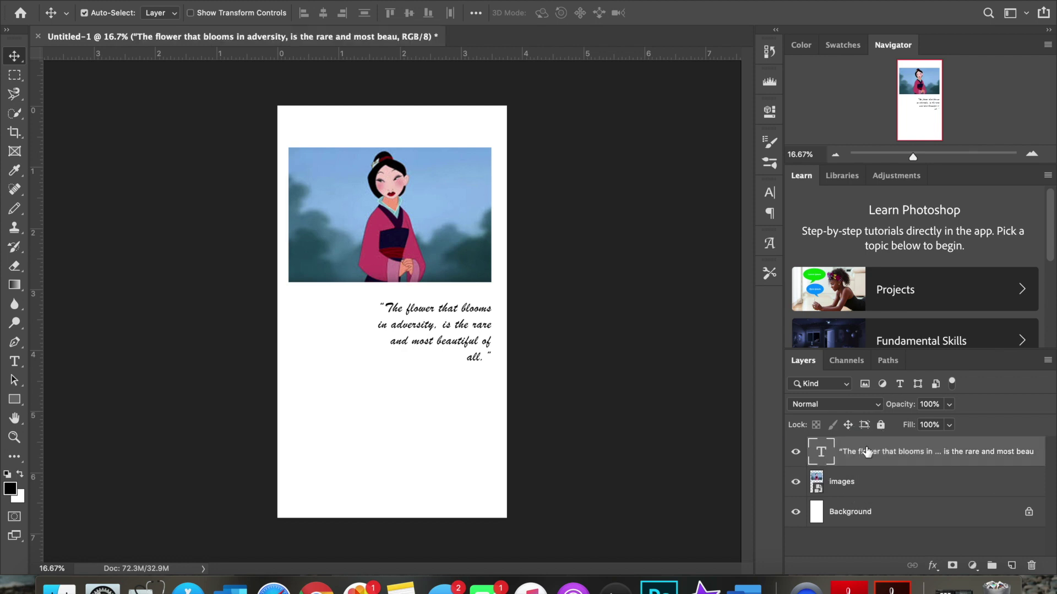
# Centre the picture horizontally on the page and move the quote up slightly closer beneath it, leaving the picture selected
pyautogui.moveTo(419, 255)
pyautogui.mouseDown()
pyautogui.moveTo(418, 347)
pyautogui.moveTo(424, 243)
pyautogui.mouseUp()
pyautogui.moveTo(436, 317); pyautogui.dragTo(431, 310)
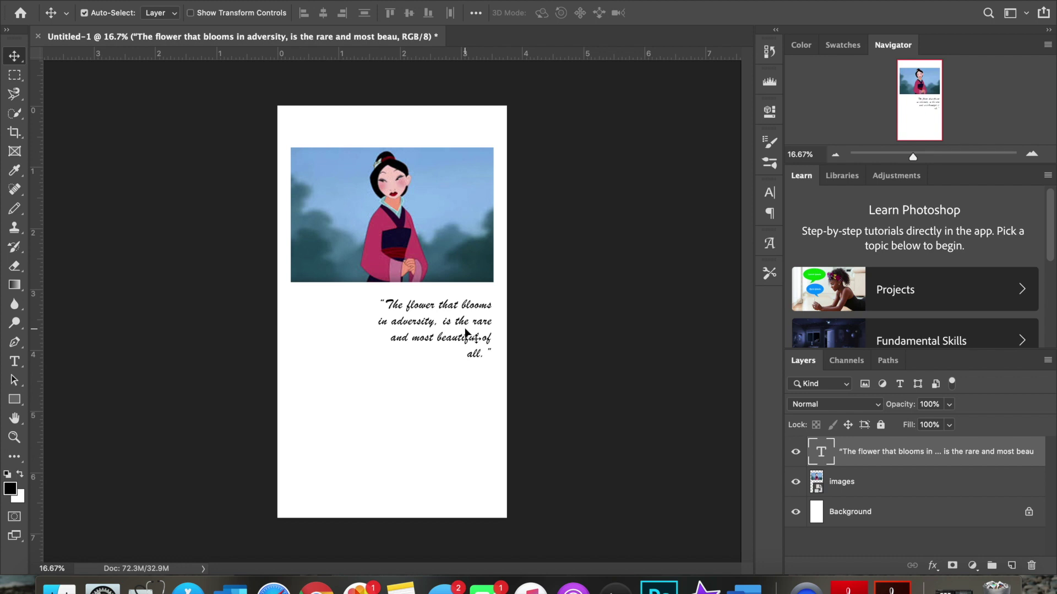
pyautogui.click(401, 235)
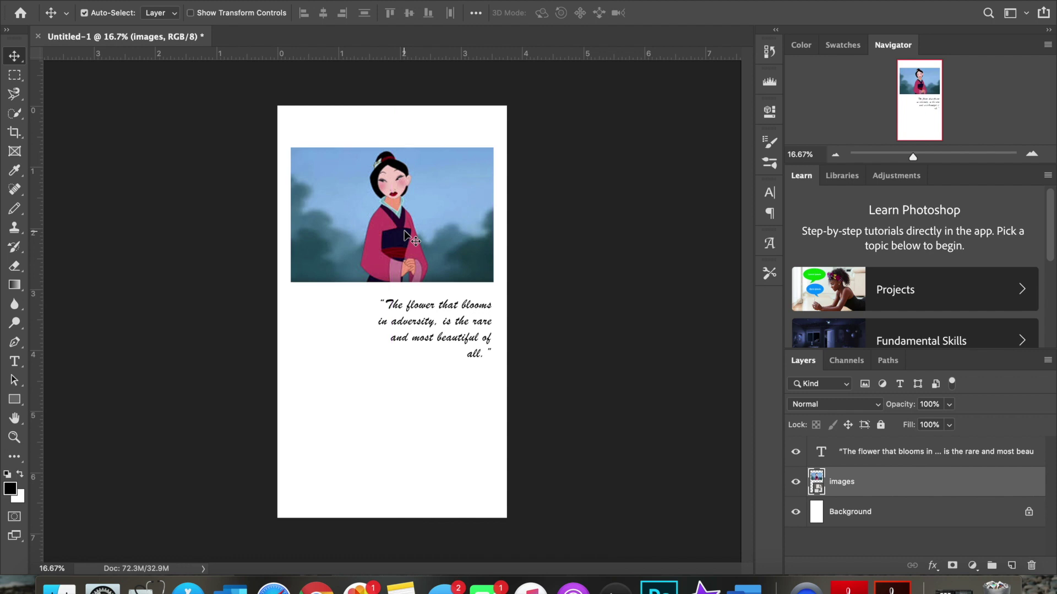